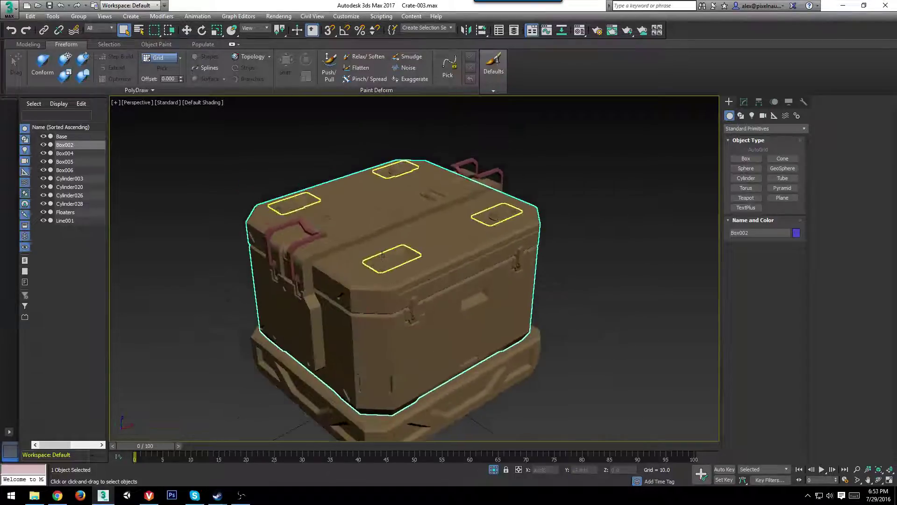
Examine the crate model from several angles, comparing its plain shading with its edge wireframe.
{"action": "scroll", "coordinate": [413, 313], "scroll_direction": "up", "scroll_amount": 3}
{"action": "middle_click_drag", "start_coordinate": [510, 346], "coordinate": [474, 330], "text": "alt"}
{"action": "middle_click_drag", "start_coordinate": [474, 331], "coordinate": [402, 269]}
{"action": "middle_click_drag", "start_coordinate": [402, 268], "coordinate": [433, 310], "text": "alt"}
{"action": "scroll", "coordinate": [411, 320], "scroll_direction": "down", "scroll_amount": 3}
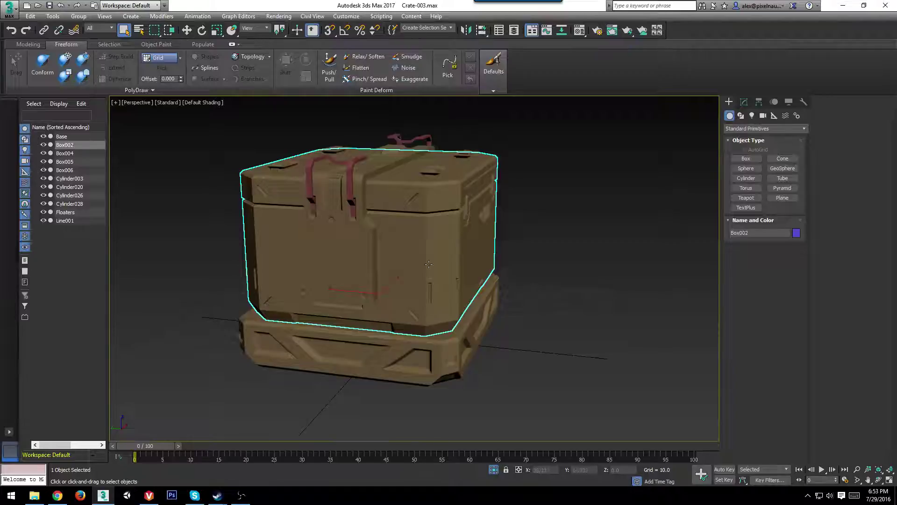
{"action": "scroll", "coordinate": [429, 264], "scroll_direction": "up", "scroll_amount": 5}
{"action": "key", "text": "F4"}
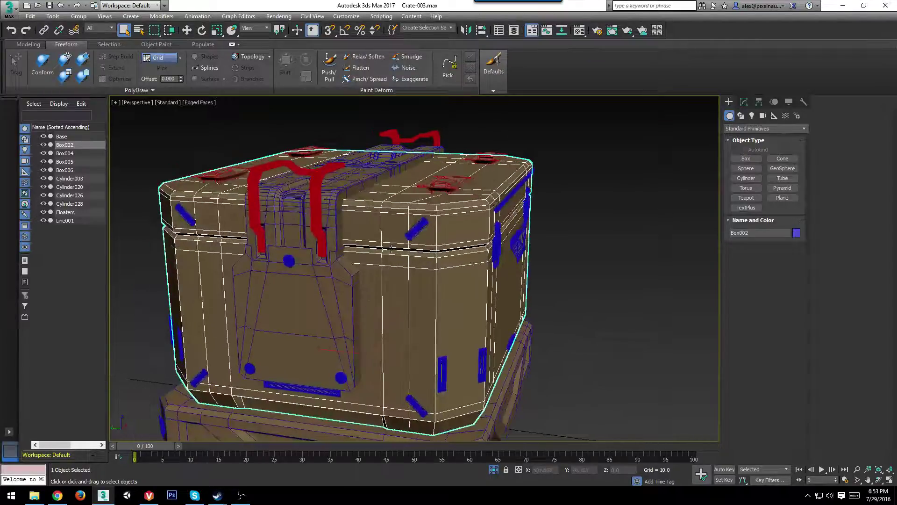
{"action": "key", "text": "F4"}
{"action": "middle_click_drag", "start_coordinate": [391, 249], "coordinate": [478, 274], "text": "alt"}
{"action": "middle_click_drag", "start_coordinate": [534, 333], "coordinate": [522, 244]}
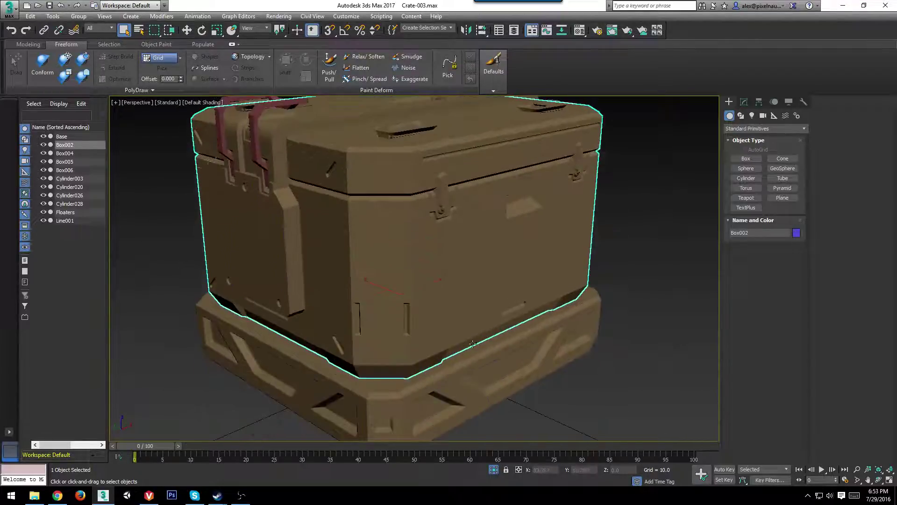
{"action": "key", "text": "F4"}
{"action": "key", "text": "F4"}
{"action": "middle_click_drag", "start_coordinate": [431, 296], "coordinate": [434, 340]}
{"action": "middle_click_drag", "start_coordinate": [429, 280], "coordinate": [408, 310], "text": "alt"}
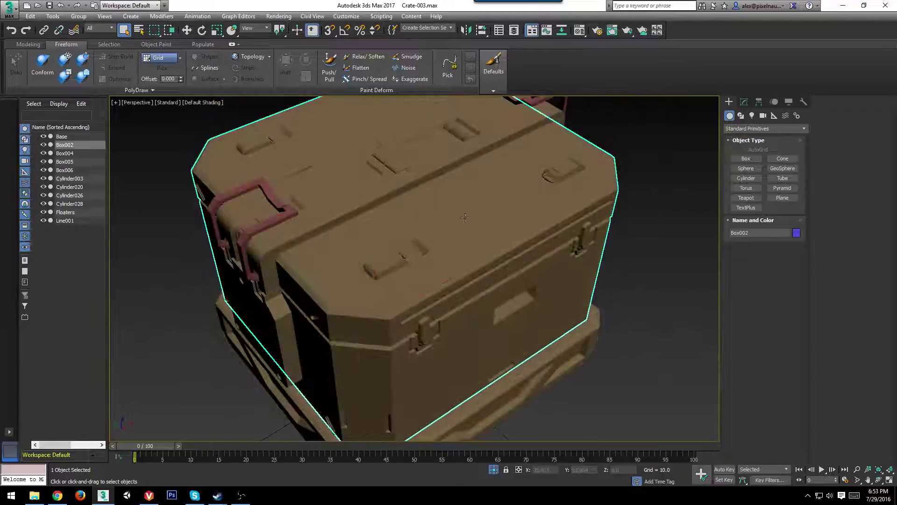
Examine the crate's lid, latches, side panels and base up close and from all around.
{"action": "scroll", "coordinate": [408, 310], "scroll_direction": "up", "scroll_amount": 6}
{"action": "scroll", "coordinate": [389, 303], "scroll_direction": "down", "scroll_amount": 4}
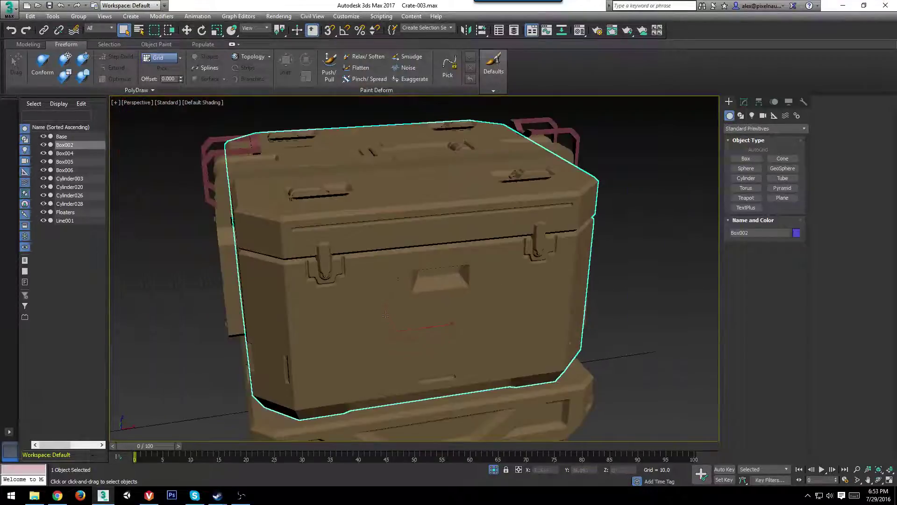
{"action": "middle_click_drag", "start_coordinate": [379, 337], "coordinate": [416, 321], "text": "alt"}
{"action": "middle_click_drag", "start_coordinate": [365, 336], "coordinate": [382, 304]}
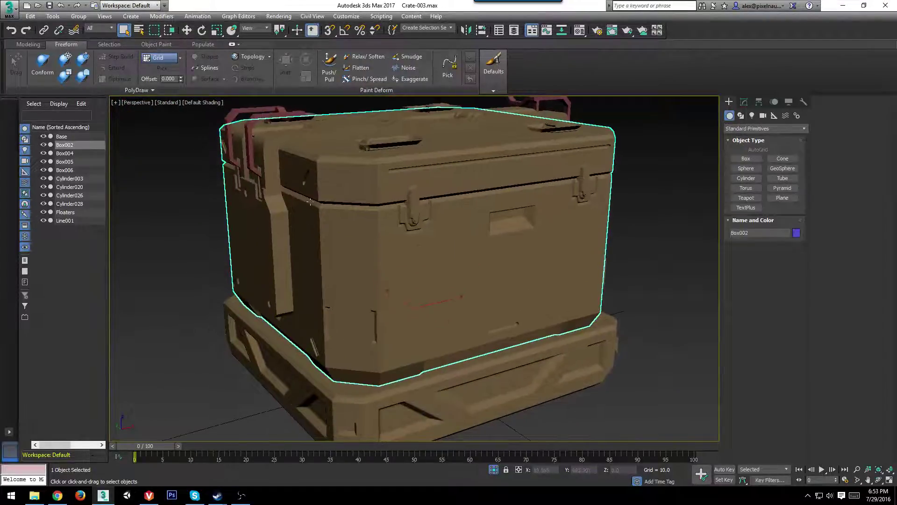
{"action": "scroll", "coordinate": [310, 202], "scroll_direction": "down", "scroll_amount": 3}
{"action": "middle_click_drag", "start_coordinate": [477, 336], "coordinate": [503, 290], "text": "alt"}
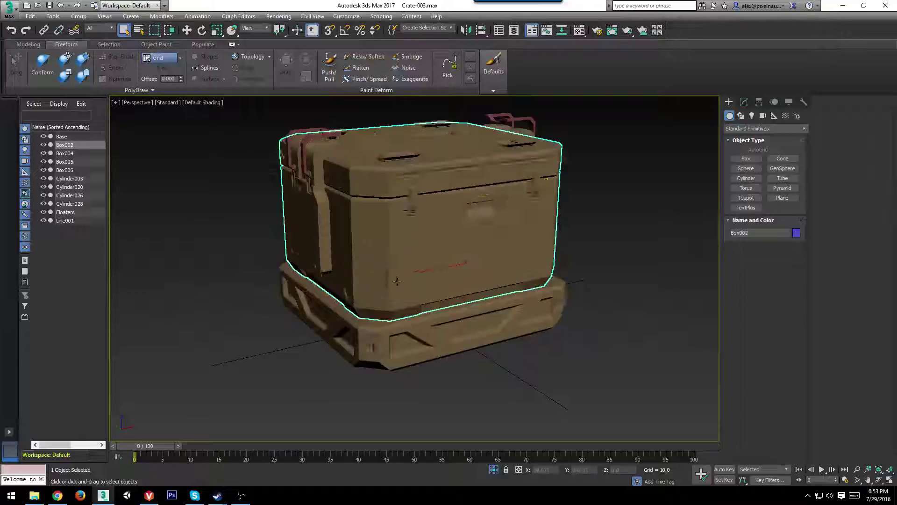
{"action": "middle_click_drag", "start_coordinate": [397, 281], "coordinate": [463, 232], "text": "alt"}
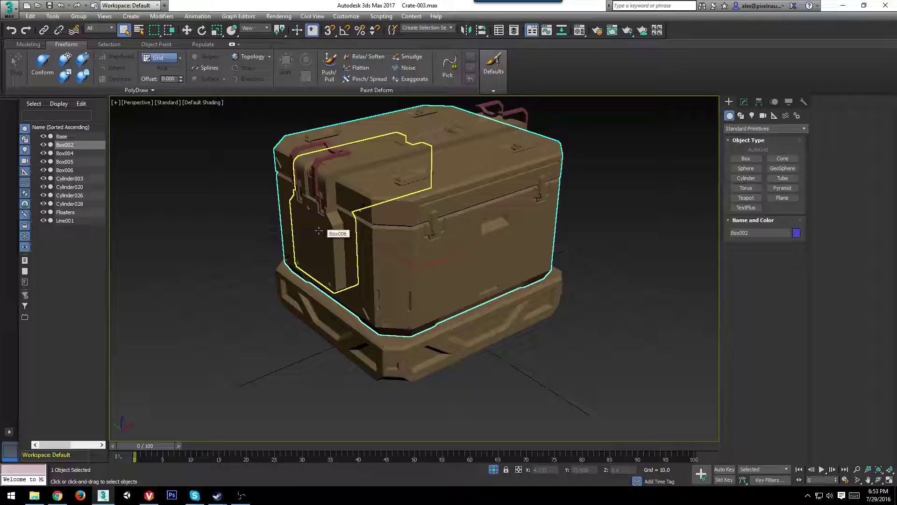
{"action": "middle_click_drag", "start_coordinate": [365, 237], "coordinate": [378, 277]}
{"action": "scroll", "coordinate": [421, 278], "scroll_direction": "up", "scroll_amount": 3}
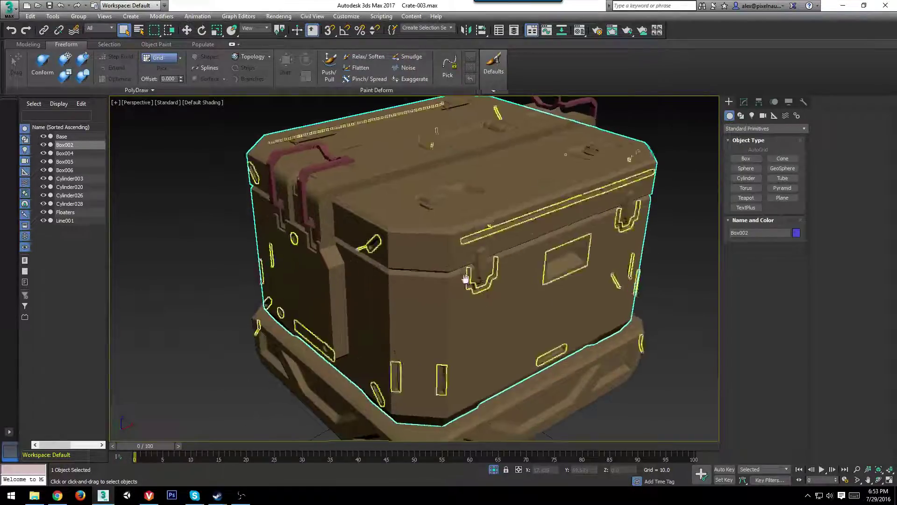
{"action": "middle_click_drag", "start_coordinate": [465, 279], "coordinate": [445, 264], "text": "alt"}
{"action": "mouse_move", "coordinate": [389, 237]}
{"action": "middle_mouse_down"}
{"action": "mouse_move", "coordinate": [385, 227]}
{"action": "mouse_move", "coordinate": [398, 236]}
{"action": "middle_mouse_up"}
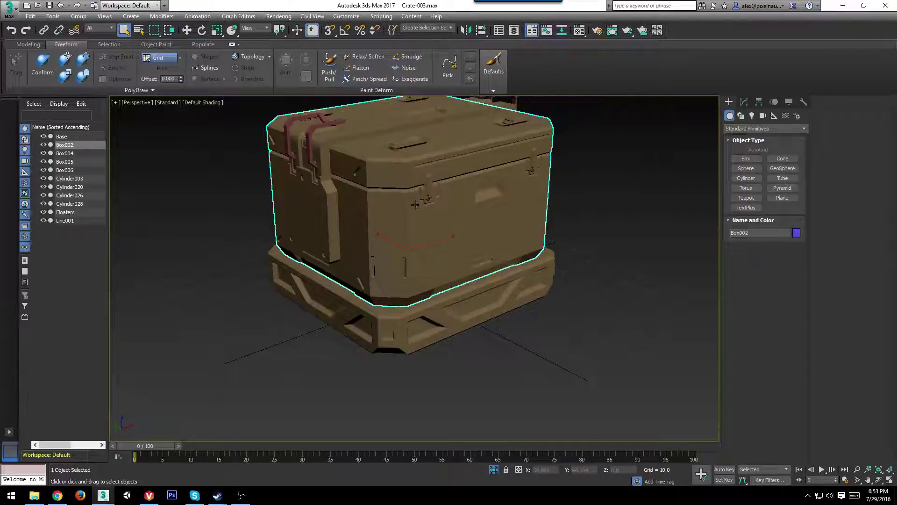
{"action": "middle_click_drag", "start_coordinate": [417, 292], "coordinate": [428, 288]}
{"action": "scroll", "coordinate": [450, 254], "scroll_direction": "up", "scroll_amount": 3}
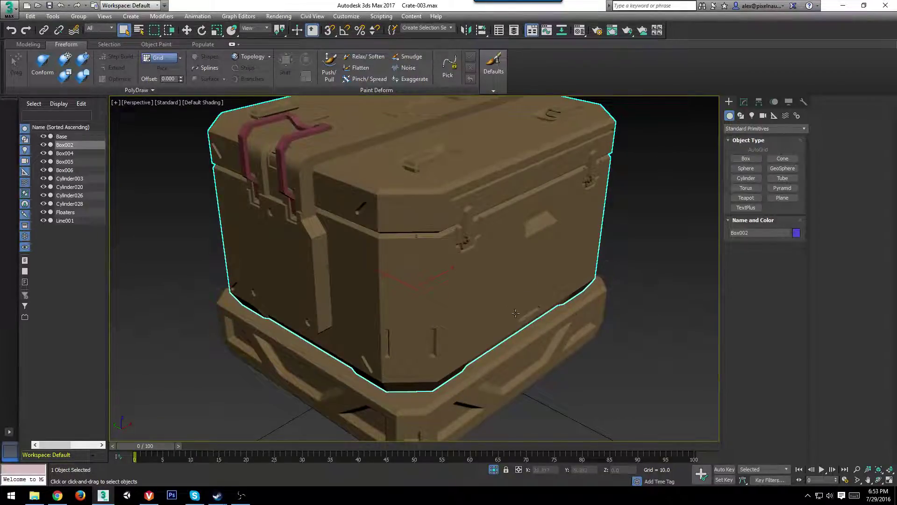
{"action": "middle_click_drag", "start_coordinate": [515, 313], "coordinate": [404, 325], "text": "alt"}
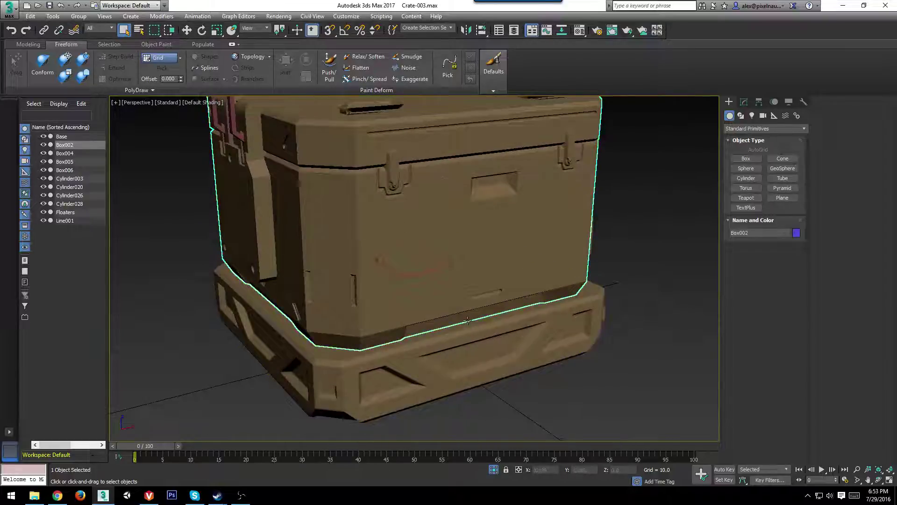
{"action": "scroll", "coordinate": [485, 306], "scroll_direction": "down", "scroll_amount": 4}
{"action": "middle_click_drag", "start_coordinate": [518, 302], "coordinate": [488, 300], "text": "alt"}
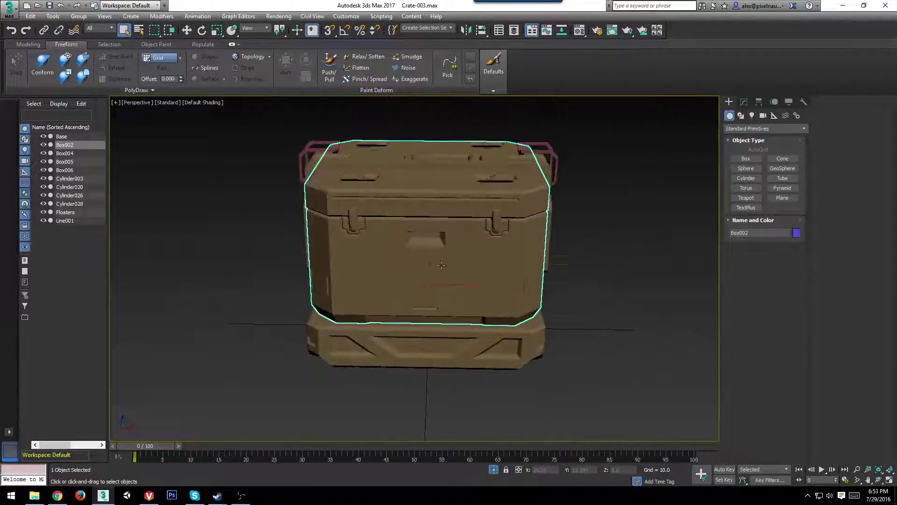
{"action": "middle_click_drag", "start_coordinate": [359, 280], "coordinate": [496, 303], "text": "alt"}
{"action": "scroll", "coordinate": [383, 276], "scroll_direction": "up", "scroll_amount": 3}
{"action": "middle_click_drag", "start_coordinate": [624, 300], "coordinate": [622, 307]}
{"action": "scroll", "coordinate": [621, 307], "scroll_direction": "down", "scroll_amount": 3}
Select all the crate's objects and examine their outlines on the front, base, lid and handles.
{"action": "left_click_drag", "start_coordinate": [657, 162], "coordinate": [251, 379]}
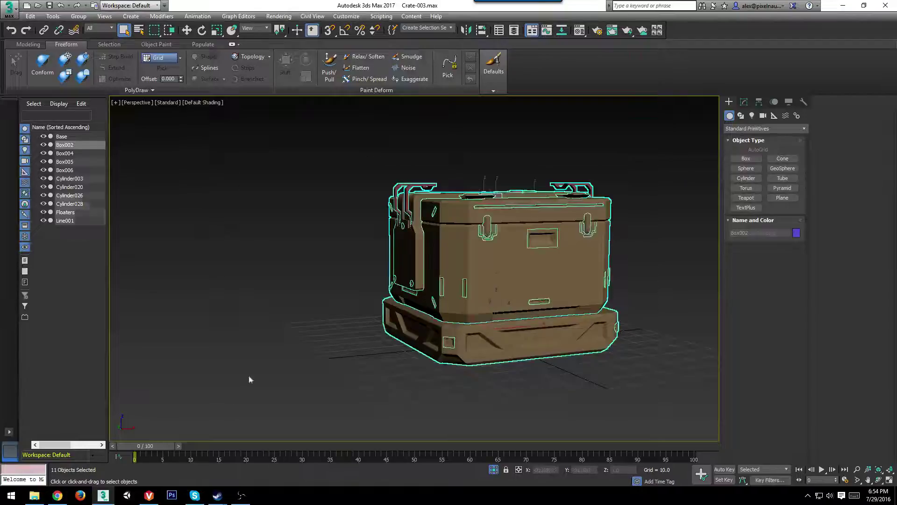
{"action": "middle_click_drag", "start_coordinate": [511, 310], "coordinate": [364, 308]}
{"action": "middle_click_drag", "start_coordinate": [438, 310], "coordinate": [454, 322], "text": "alt"}
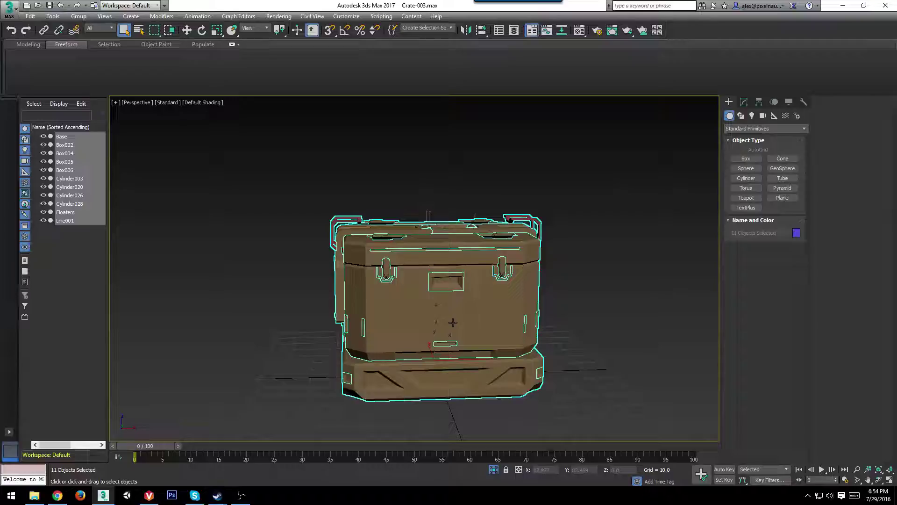
{"action": "middle_click_drag", "start_coordinate": [396, 312], "coordinate": [381, 241], "text": "alt"}
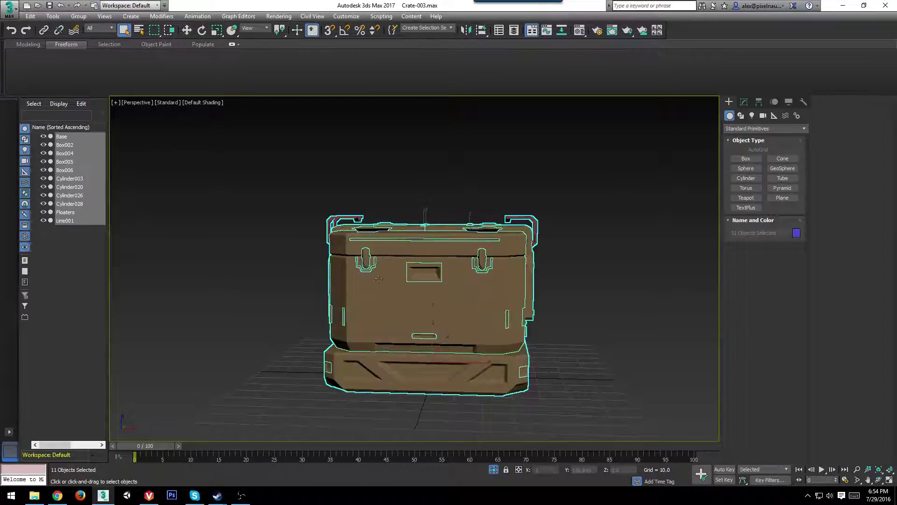
{"action": "scroll", "coordinate": [430, 260], "scroll_direction": "up", "scroll_amount": 3}
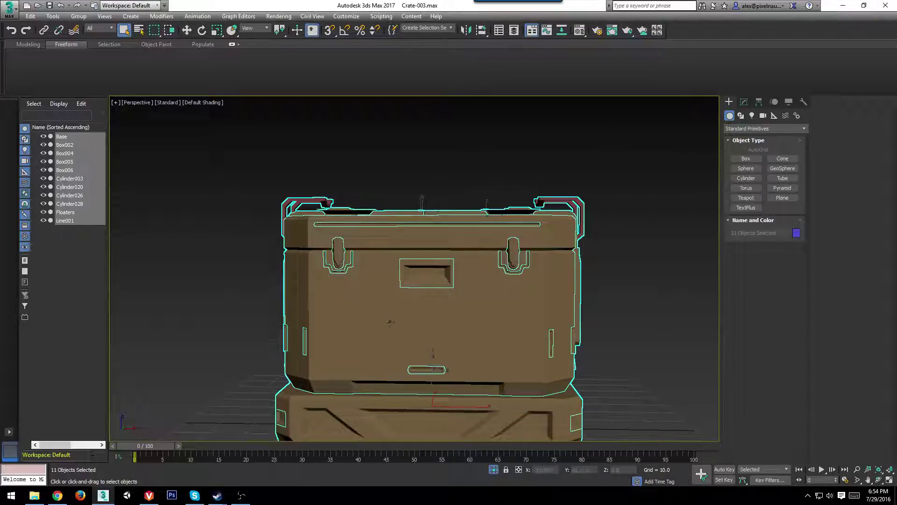
{"action": "middle_click_drag", "start_coordinate": [376, 394], "coordinate": [431, 335]}
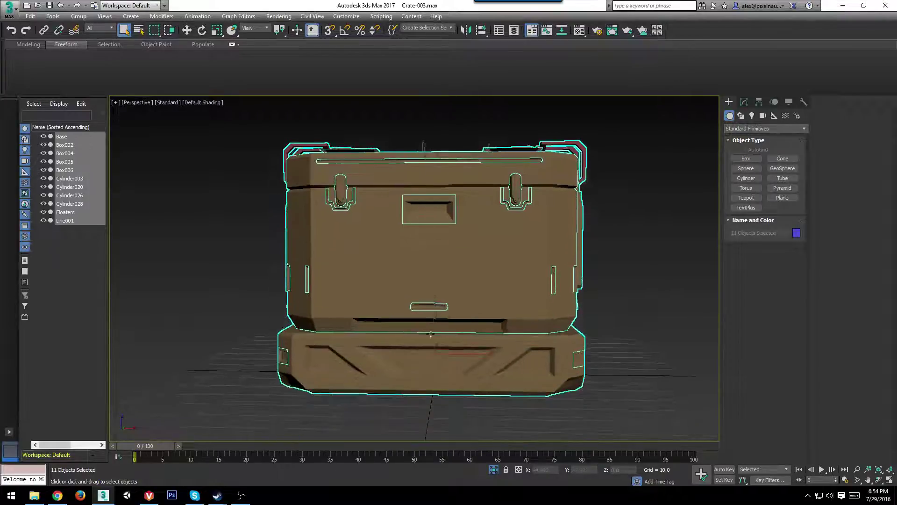
{"action": "middle_click_drag", "start_coordinate": [495, 347], "coordinate": [472, 346], "text": "alt"}
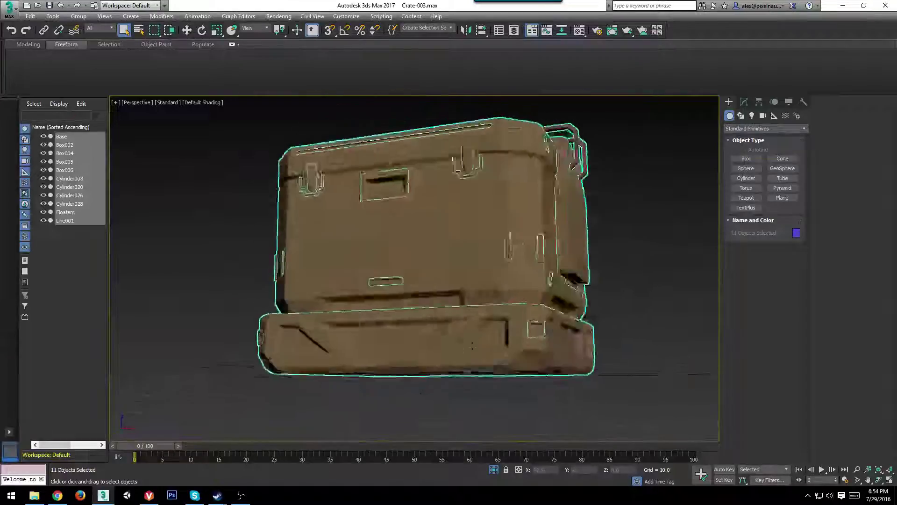
{"action": "middle_click_drag", "start_coordinate": [533, 359], "coordinate": [478, 323], "text": "alt"}
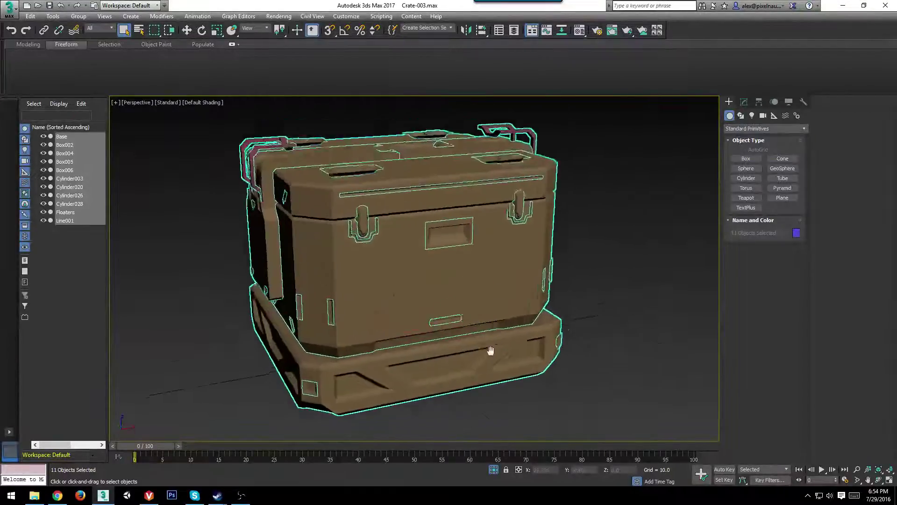
{"action": "scroll", "coordinate": [526, 312], "scroll_direction": "up", "scroll_amount": 4}
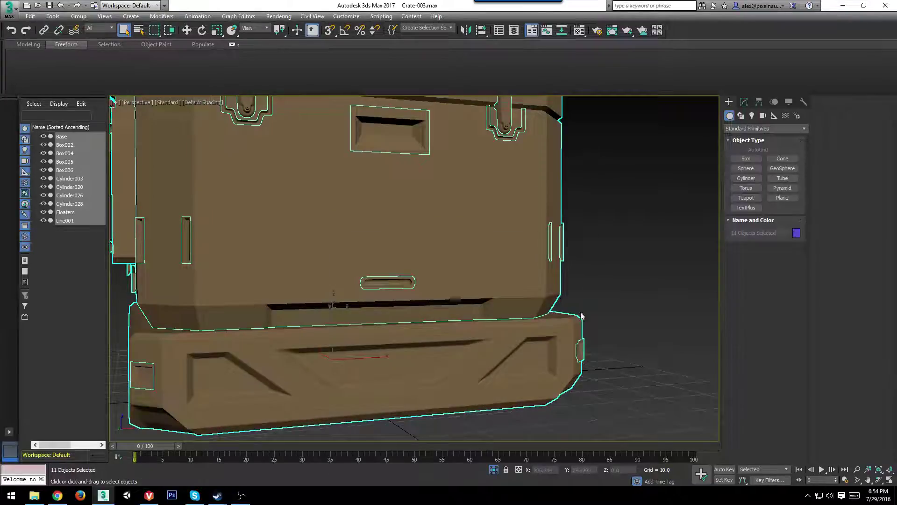
{"action": "mouse_move", "coordinate": [542, 193]}
{"action": "middle_mouse_down"}
{"action": "mouse_move", "coordinate": [525, 276]}
{"action": "mouse_move", "coordinate": [537, 202]}
{"action": "middle_mouse_up"}
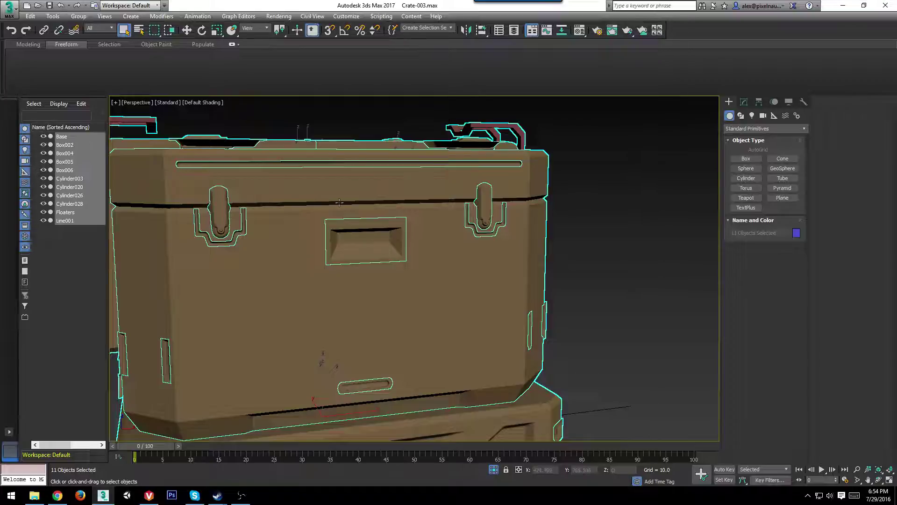
{"action": "middle_click_drag", "start_coordinate": [526, 187], "coordinate": [469, 325], "text": "alt"}
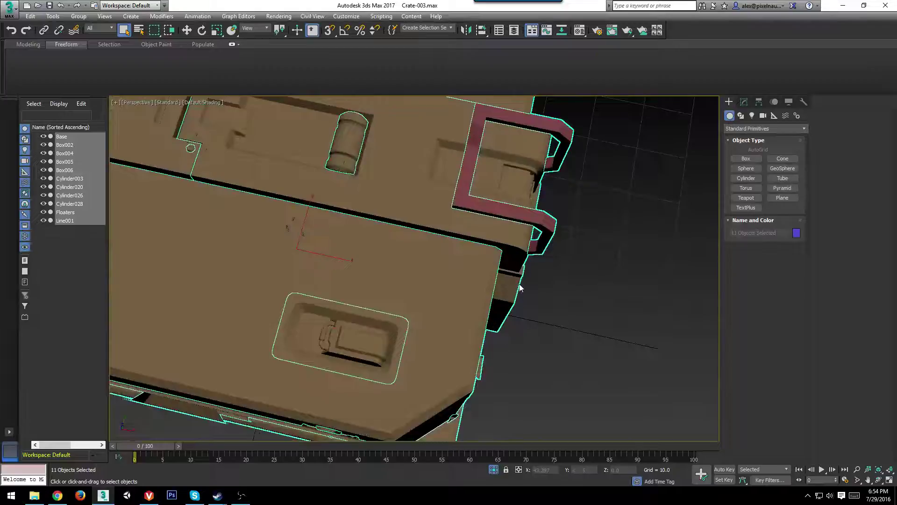
{"action": "middle_click_drag", "start_coordinate": [519, 288], "coordinate": [524, 210], "text": "alt"}
{"action": "scroll", "coordinate": [524, 211], "scroll_direction": "down", "scroll_amount": 4}
{"action": "middle_click_drag", "start_coordinate": [374, 243], "coordinate": [398, 261], "text": "alt"}
{"action": "middle_click_drag", "start_coordinate": [397, 262], "coordinate": [341, 254]}
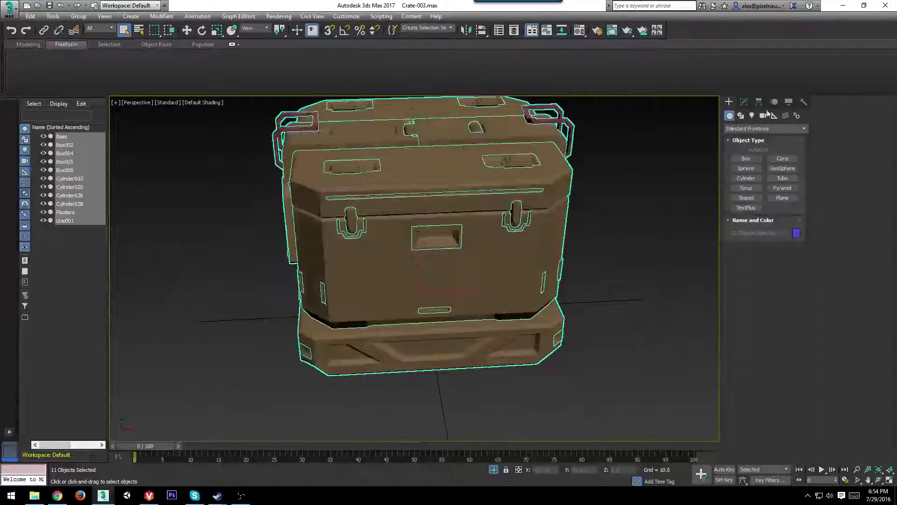
Create a standard box in front of the crate, about 56 long, 85 wide and 20 high.
{"action": "left_click", "coordinate": [739, 160]}
{"action": "middle_click_drag", "start_coordinate": [477, 210], "coordinate": [425, 317], "text": "alt"}
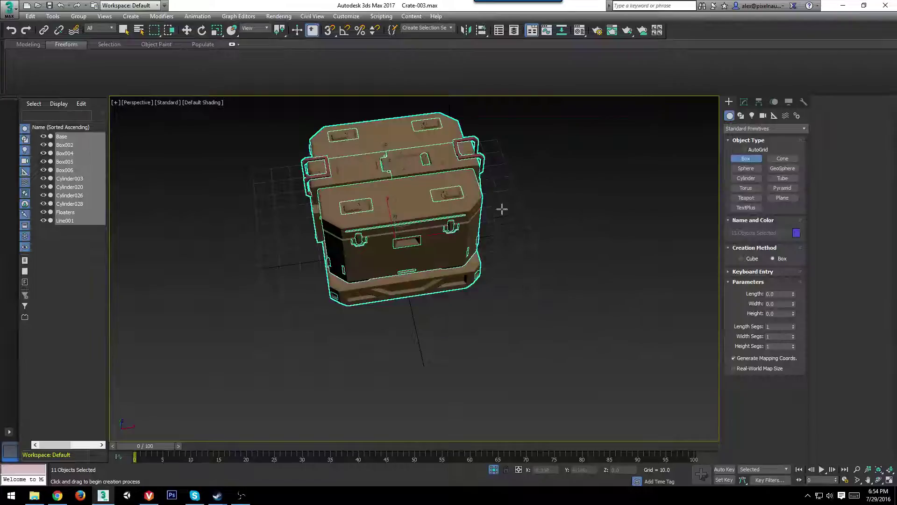
{"action": "left_click_drag", "start_coordinate": [360, 312], "coordinate": [358, 319]}
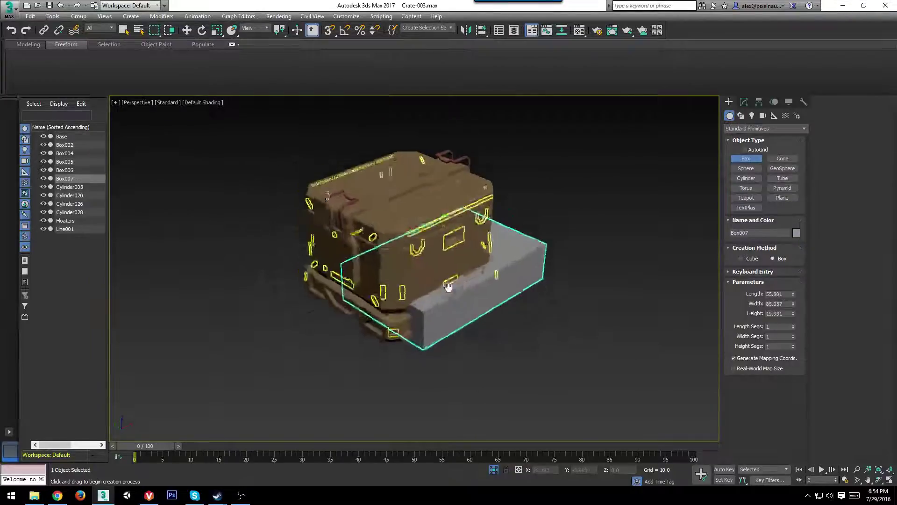
{"action": "scroll", "coordinate": [448, 287], "scroll_direction": "up", "scroll_amount": 5}
Align the new grey box to the crate's base.
{"action": "key", "text": "w"}
{"action": "left_click", "coordinate": [480, 32]}
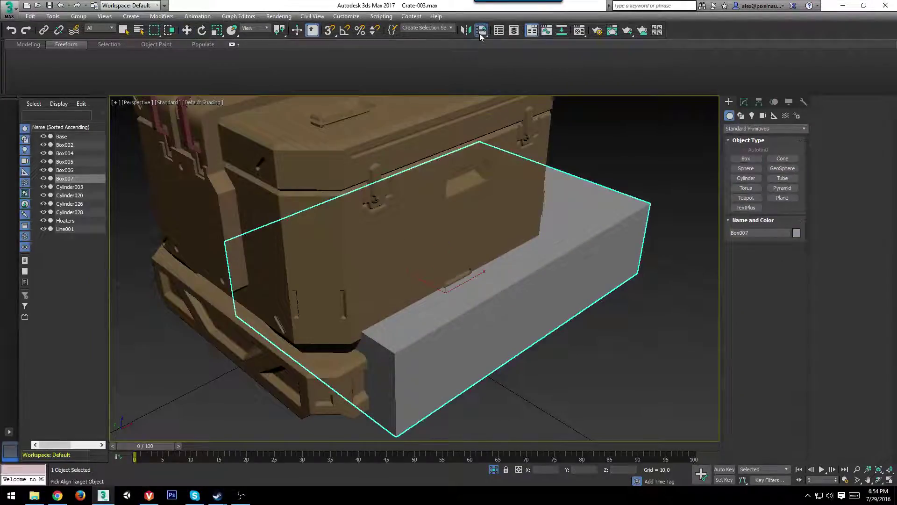
{"action": "left_click", "coordinate": [292, 368]}
{"action": "scroll", "coordinate": [224, 366], "scroll_direction": "down", "scroll_amount": 5}
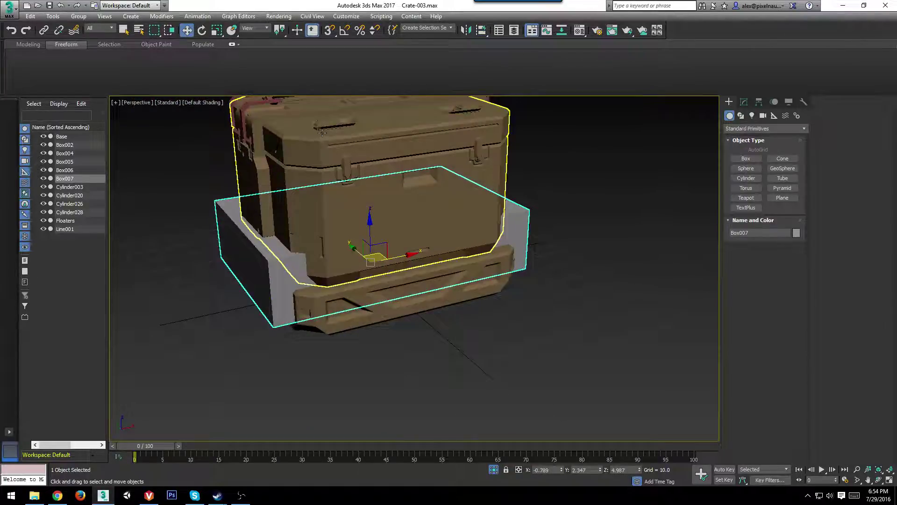
Turn on edged-face display and reselect the grey box after checking it against the crate body.
{"action": "mouse_move", "coordinate": [323, 132]}
{"action": "middle_mouse_down", "text": "alt"}
{"action": "mouse_move", "coordinate": [386, 198]}
{"action": "mouse_move", "coordinate": [380, 208]}
{"action": "middle_mouse_up", "text": "alt"}
{"action": "key", "text": "F4"}
{"action": "left_click", "coordinate": [381, 211]}
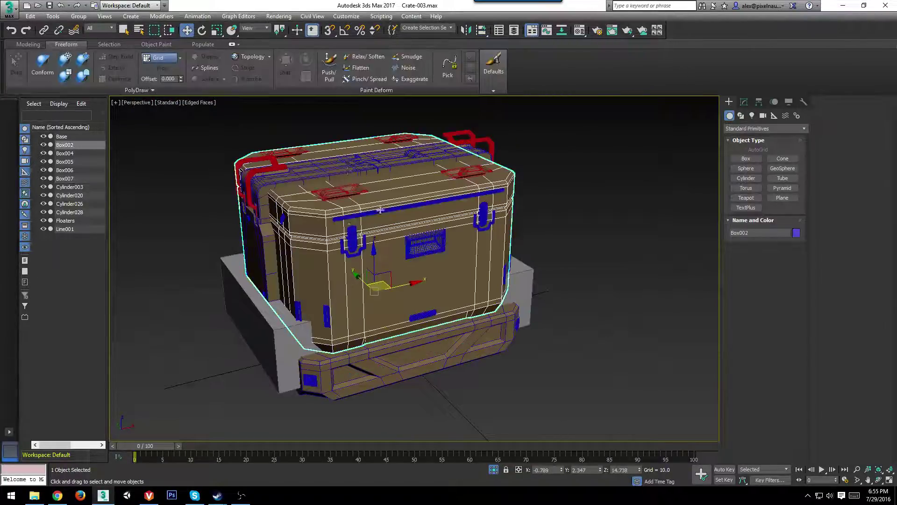
{"action": "left_click", "coordinate": [463, 344]}
{"action": "scroll", "coordinate": [467, 280], "scroll_direction": "up", "scroll_amount": 5}
{"action": "key", "text": "F4"}
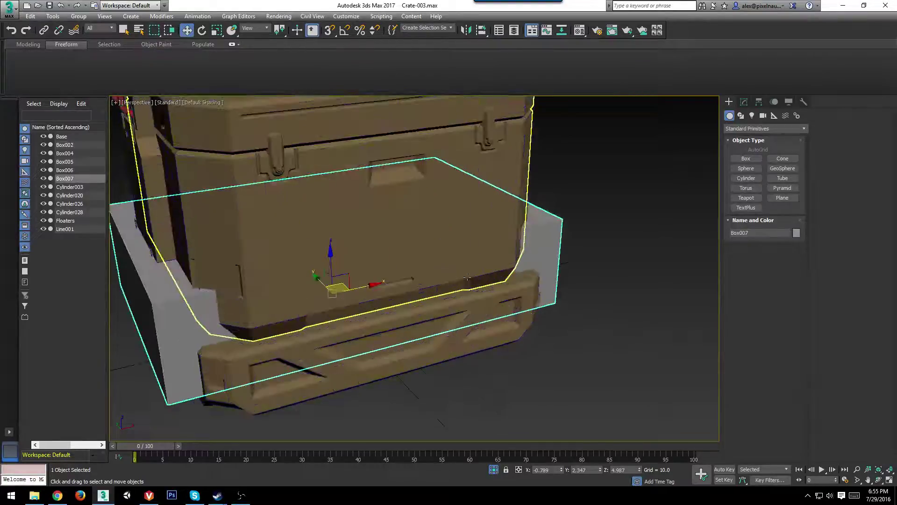
{"action": "mouse_move", "coordinate": [279, 264]}
{"action": "middle_mouse_down", "text": "alt"}
{"action": "mouse_move", "coordinate": [434, 244]}
{"action": "mouse_move", "coordinate": [453, 223]}
{"action": "middle_mouse_up", "text": "alt"}
{"action": "key", "text": "F4"}
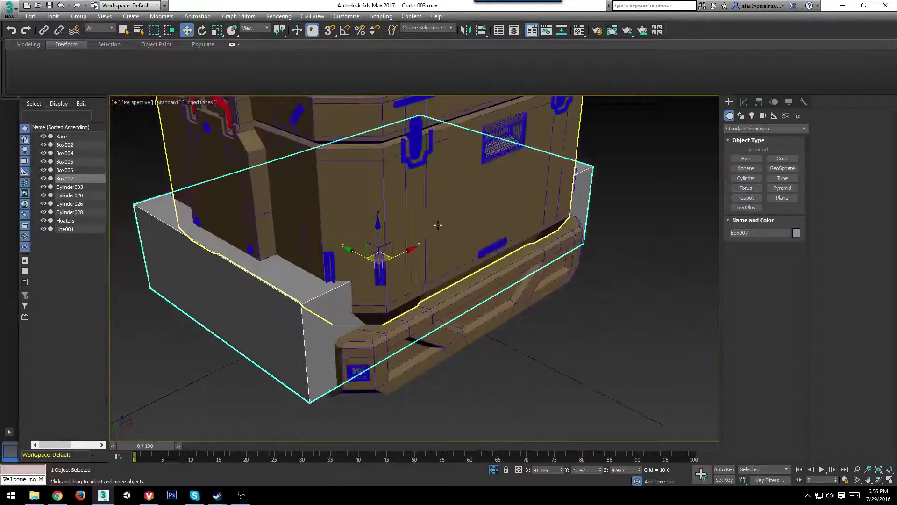
{"action": "key", "text": "F4"}
{"action": "key", "text": "F4"}
{"action": "middle_click_drag", "start_coordinate": [347, 242], "coordinate": [350, 264]}
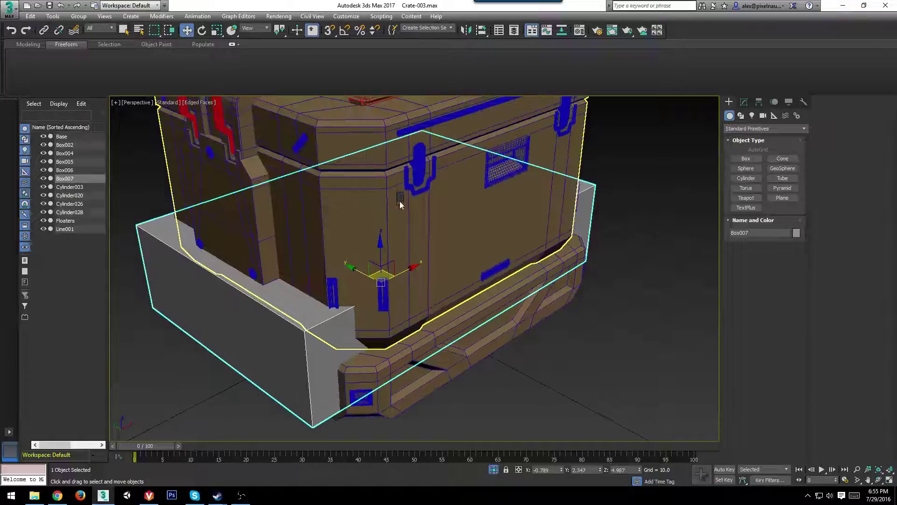
Convert the grey box to an Editable Poly.
{"action": "right_click", "coordinate": [397, 200]}
{"action": "mouse_move", "coordinate": [439, 296]}
{"action": "left_click", "coordinate": [532, 303]}
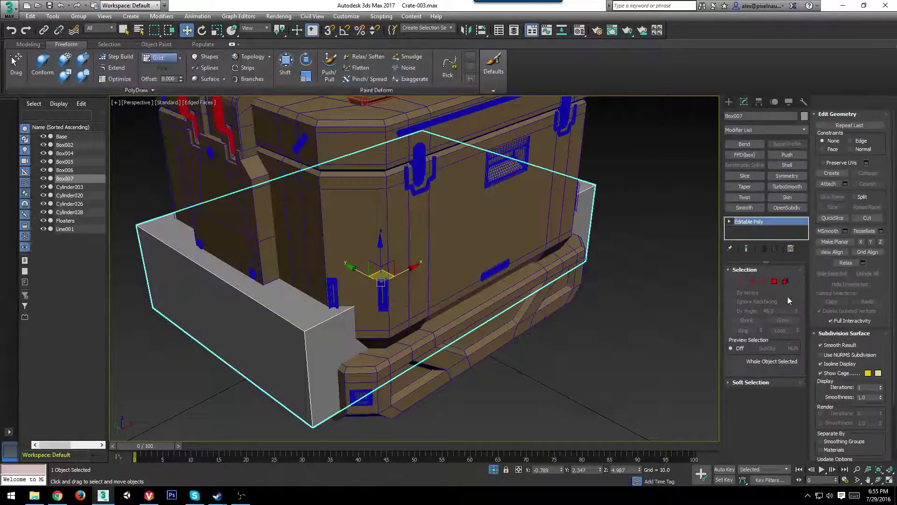
Move the grey box's long front polygon outward past the crate base, to a Y position of about -31.15.
{"action": "left_click", "coordinate": [774, 281]}
{"action": "left_click", "coordinate": [328, 334]}
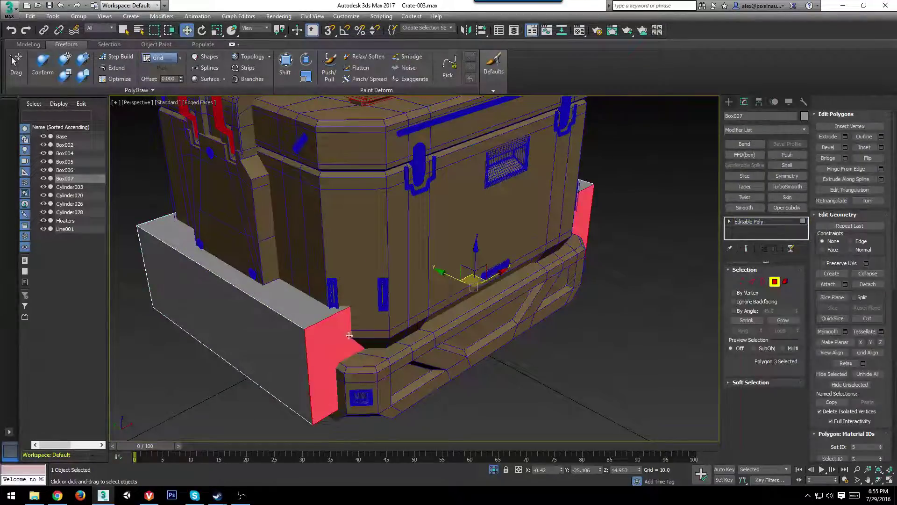
{"action": "scroll", "coordinate": [388, 283], "scroll_direction": "up", "scroll_amount": 3}
{"action": "left_click_drag", "start_coordinate": [487, 222], "coordinate": [521, 243]}
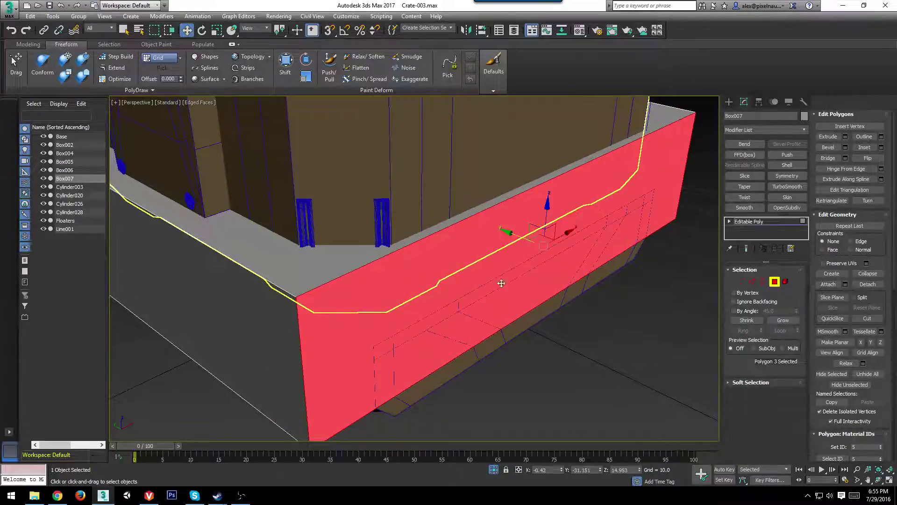
Move the box's bottom polygon down along Z to meet the underside of the crate base.
{"action": "middle_click_drag", "start_coordinate": [501, 282], "coordinate": [472, 210], "text": "alt"}
{"action": "left_click", "coordinate": [379, 261]}
{"action": "middle_click_drag", "start_coordinate": [380, 261], "coordinate": [473, 282], "text": "alt"}
{"action": "scroll", "coordinate": [473, 282], "scroll_direction": "up", "scroll_amount": 2}
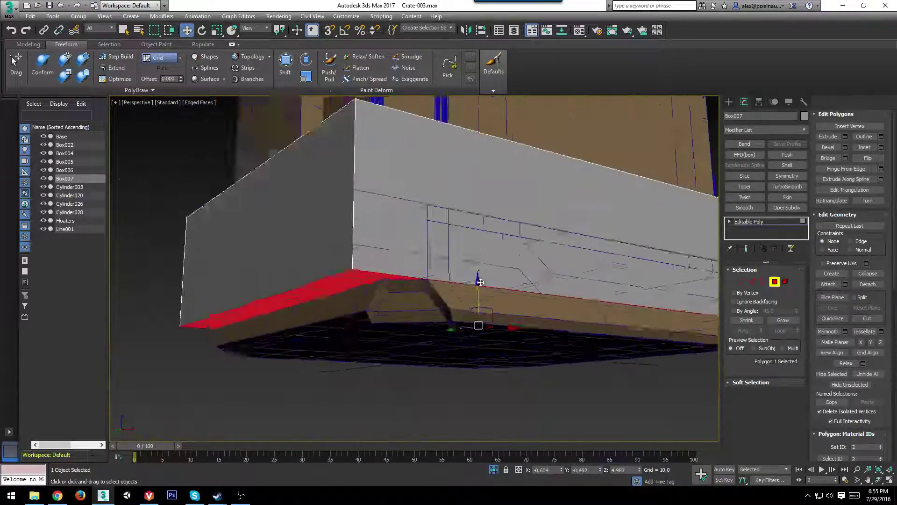
{"action": "left_click_drag", "start_coordinate": [478, 298], "coordinate": [475, 325]}
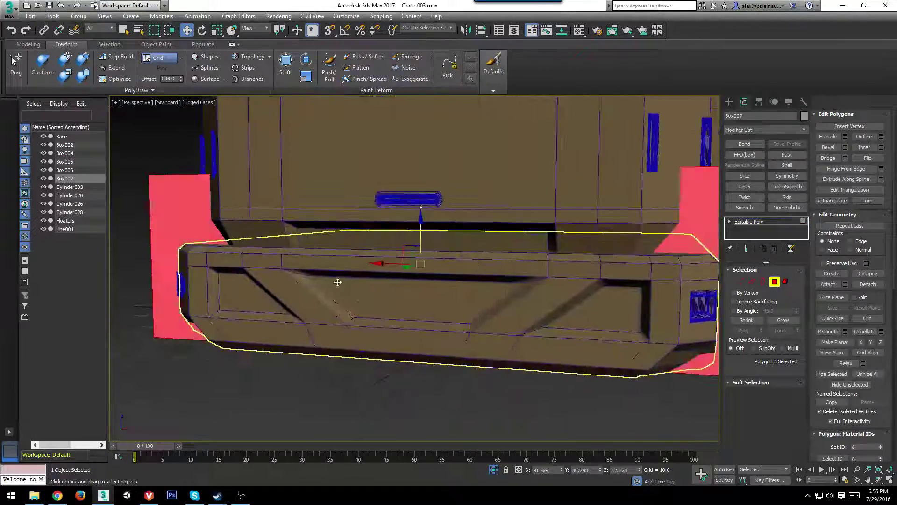
Move the box's long rear polygon outward to Y about 35.87 and lower its top polygon to Z about 14.90.
{"action": "middle_click_drag", "start_coordinate": [338, 282], "coordinate": [361, 302], "text": "alt"}
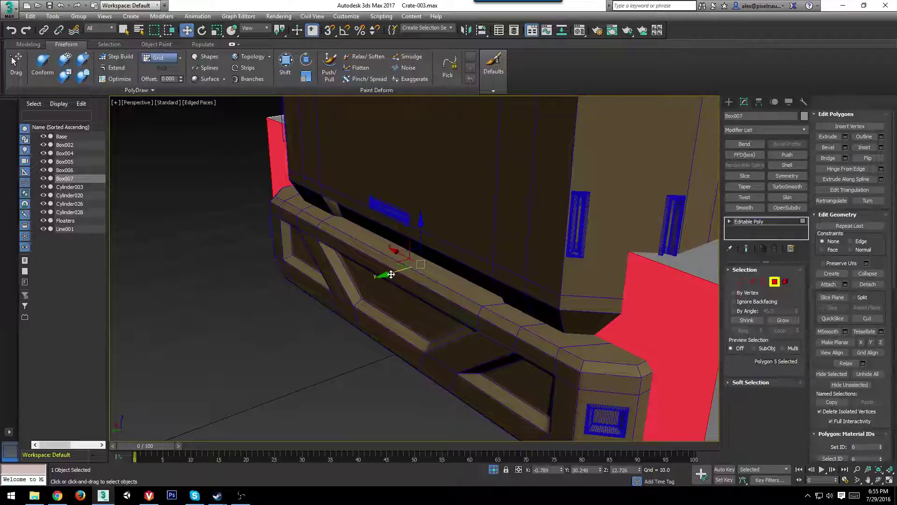
{"action": "left_click_drag", "start_coordinate": [391, 274], "coordinate": [357, 277]}
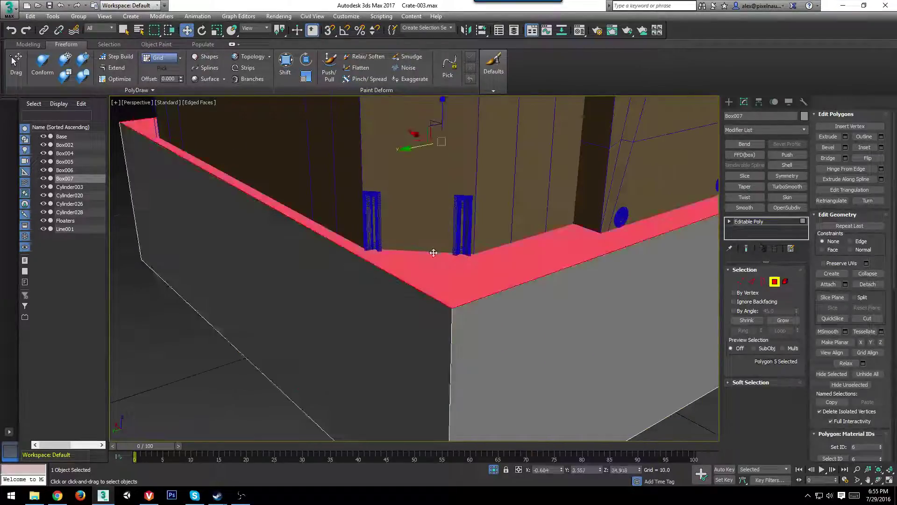
{"action": "middle_click_drag", "start_coordinate": [374, 196], "coordinate": [396, 156], "text": "alt"}
{"action": "left_click_drag", "start_coordinate": [391, 156], "coordinate": [377, 206]}
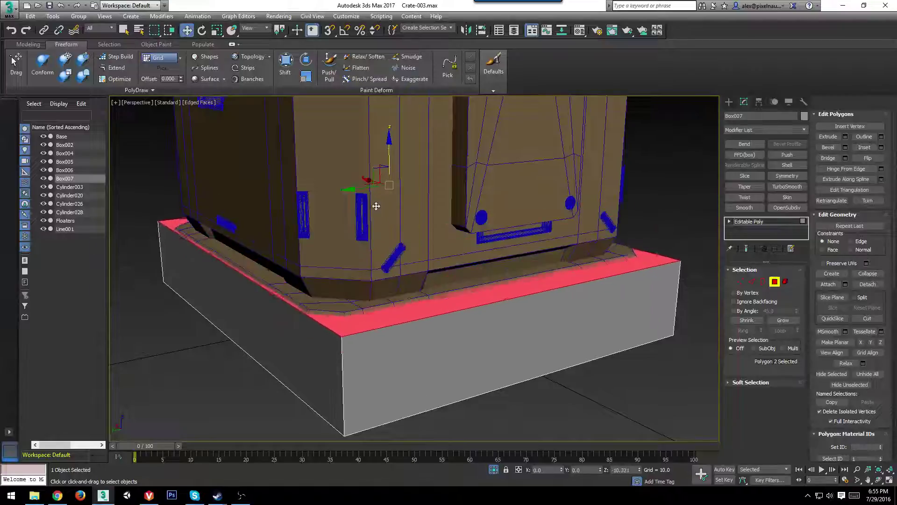
Move the short end polygon on the box's positive X side inward to an X position of about 35.72.
{"action": "middle_click_drag", "start_coordinate": [377, 207], "coordinate": [421, 315], "text": "alt"}
{"action": "left_click", "coordinate": [331, 331]}
{"action": "scroll", "coordinate": [363, 342], "scroll_direction": "up", "scroll_amount": 2}
{"action": "middle_click_drag", "start_coordinate": [331, 331], "coordinate": [397, 304], "text": "alt"}
{"action": "left_click", "coordinate": [251, 269]}
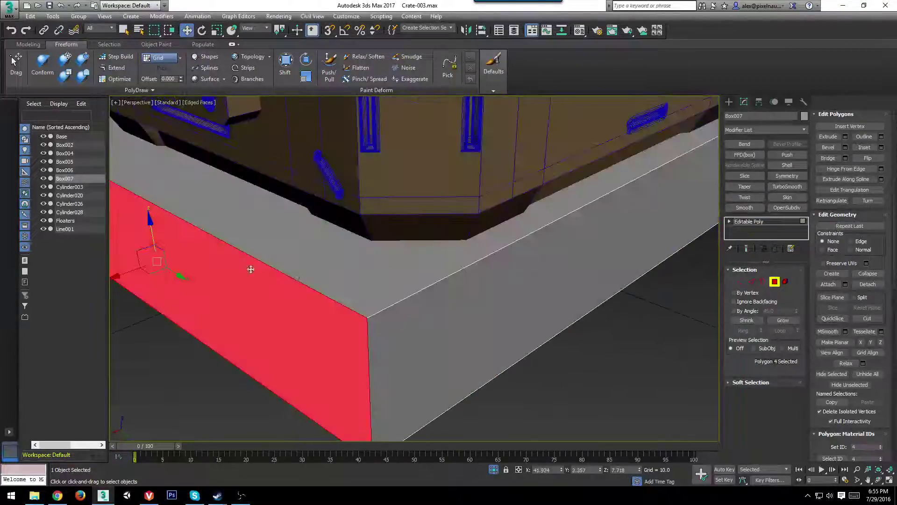
{"action": "middle_click_drag", "start_coordinate": [251, 269], "coordinate": [217, 309], "text": "alt"}
{"action": "left_click_drag", "start_coordinate": [217, 319], "coordinate": [263, 308]}
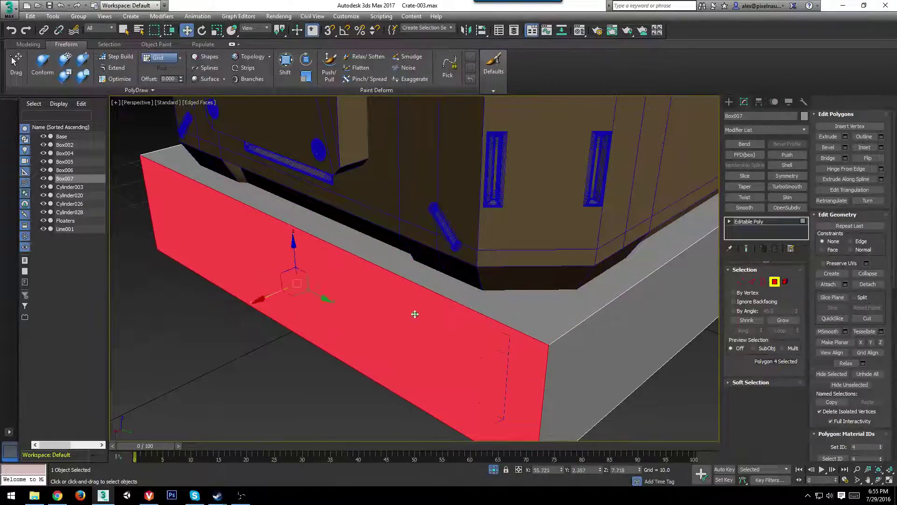
Move the opposite short end polygon inward to an X position of about -37.15.
{"action": "middle_click_drag", "start_coordinate": [415, 314], "coordinate": [563, 303], "text": "alt"}
{"action": "left_click", "coordinate": [557, 298]}
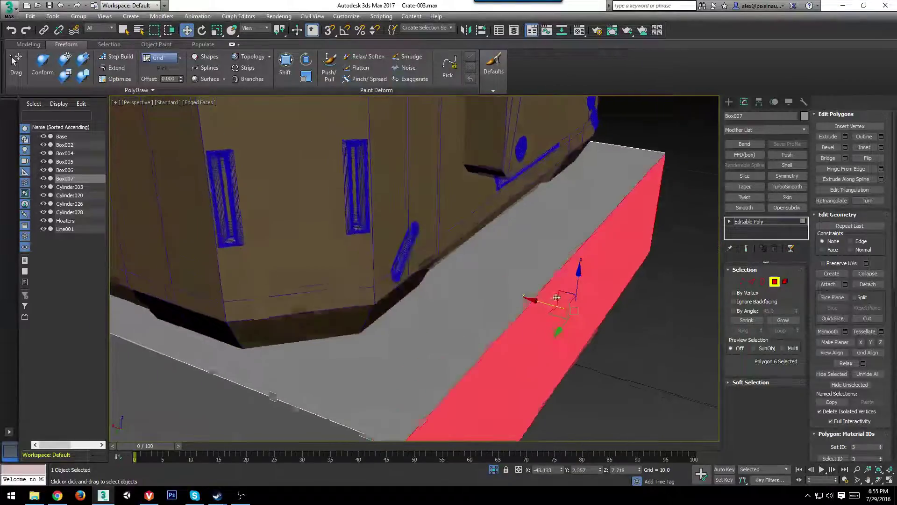
{"action": "left_click_drag", "start_coordinate": [538, 299], "coordinate": [488, 282]}
{"action": "middle_click_drag", "start_coordinate": [488, 281], "coordinate": [524, 290], "text": "alt"}
{"action": "middle_click_drag", "start_coordinate": [433, 316], "coordinate": [495, 281], "text": "alt"}
Examine how the box fits the crate base at its corners and along its short, long and top sides.
{"action": "left_click", "coordinate": [513, 304]}
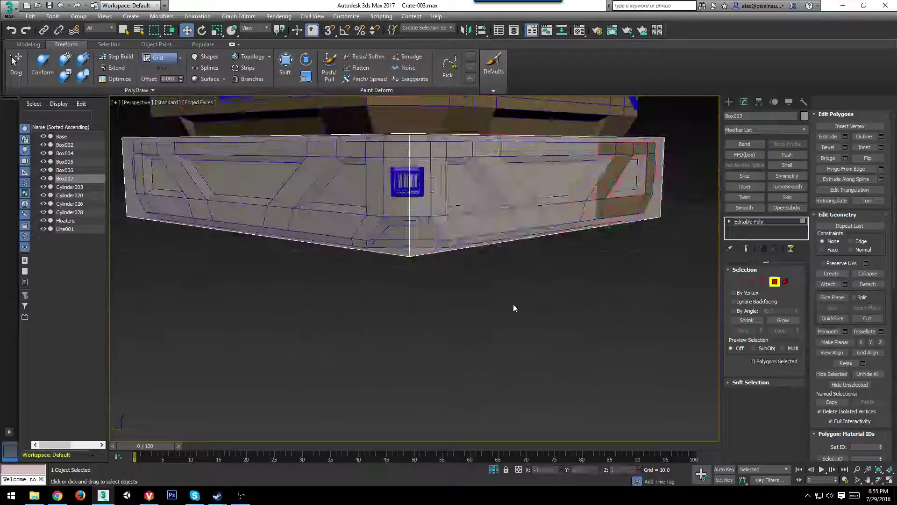
{"action": "scroll", "coordinate": [513, 307], "scroll_direction": "down", "scroll_amount": 3}
{"action": "mouse_move", "coordinate": [515, 310]}
{"action": "middle_mouse_down", "text": "alt"}
{"action": "mouse_move", "coordinate": [603, 312]}
{"action": "mouse_move", "coordinate": [556, 327]}
{"action": "mouse_move", "coordinate": [509, 309]}
{"action": "middle_mouse_up", "text": "alt"}
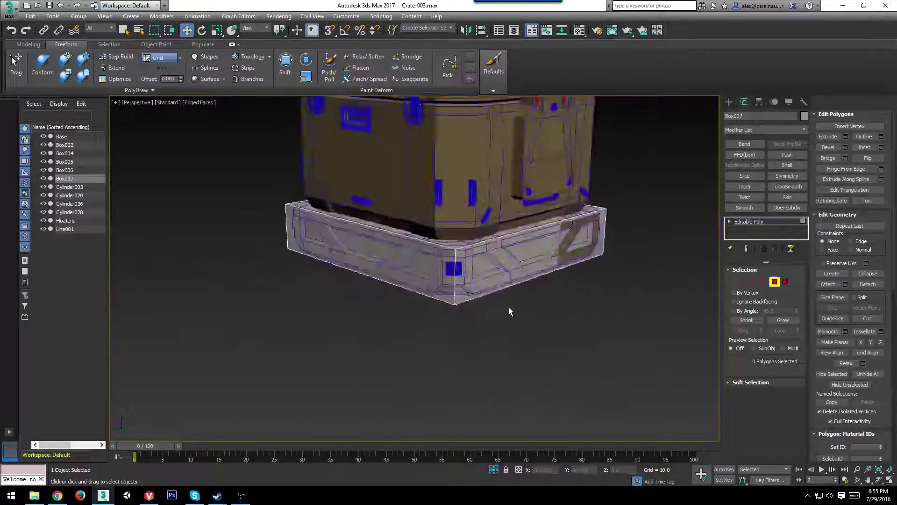
{"action": "scroll", "coordinate": [509, 309], "scroll_direction": "up", "scroll_amount": 5}
{"action": "middle_click_drag", "start_coordinate": [459, 279], "coordinate": [451, 369], "text": "alt"}
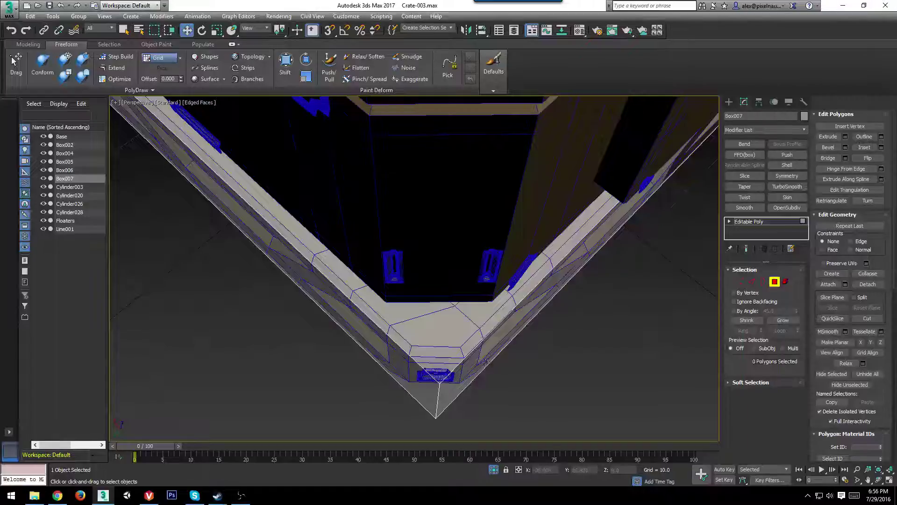
{"action": "middle_click_drag", "start_coordinate": [445, 357], "coordinate": [326, 352], "text": "alt"}
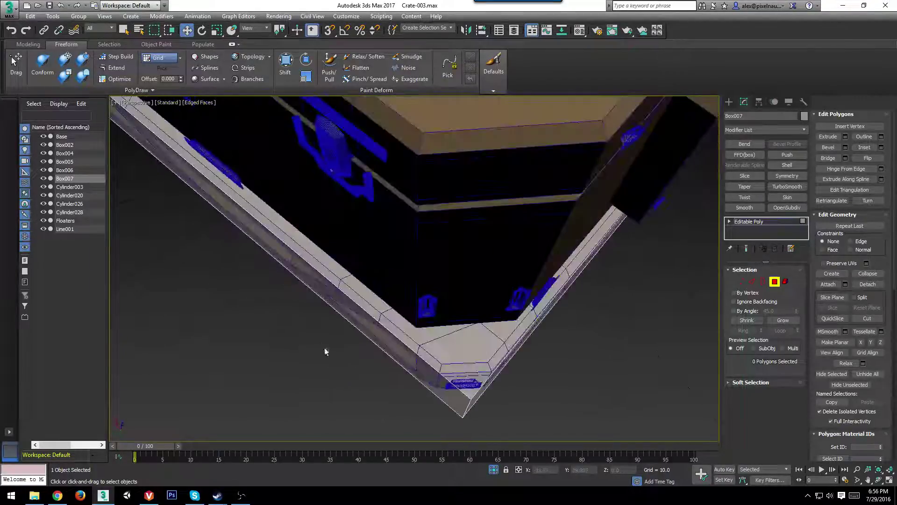
{"action": "middle_click_drag", "start_coordinate": [443, 387], "coordinate": [364, 224], "text": "alt"}
{"action": "left_click", "coordinate": [454, 321]}
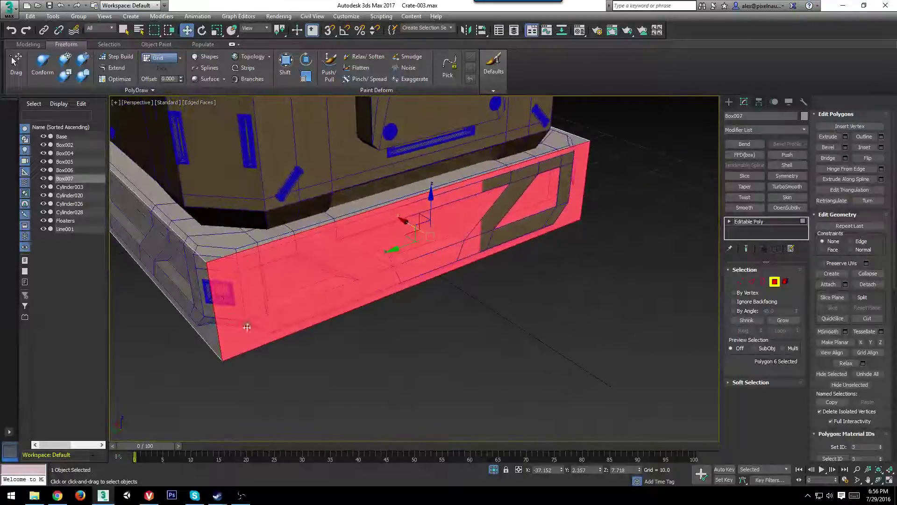
{"action": "middle_click_drag", "start_coordinate": [551, 187], "coordinate": [396, 230], "text": "alt"}
{"action": "middle_click_drag", "start_coordinate": [493, 265], "coordinate": [456, 275]}
{"action": "middle_click_drag", "start_coordinate": [396, 248], "coordinate": [402, 255], "text": "alt"}
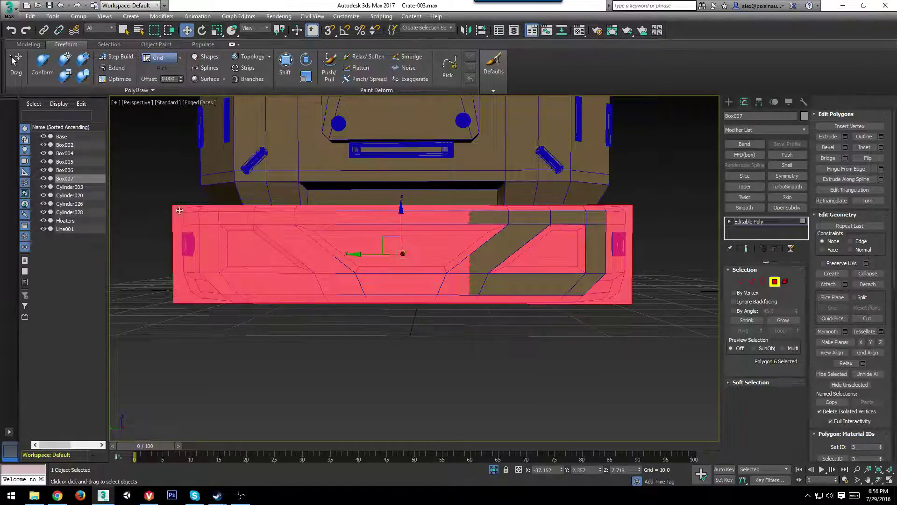
{"action": "middle_click_drag", "start_coordinate": [179, 211], "coordinate": [538, 280], "text": "alt"}
{"action": "left_click", "coordinate": [345, 289]}
{"action": "middle_click_drag", "start_coordinate": [600, 282], "coordinate": [537, 290]}
{"action": "scroll", "coordinate": [537, 290], "scroll_direction": "down", "scroll_amount": 3}
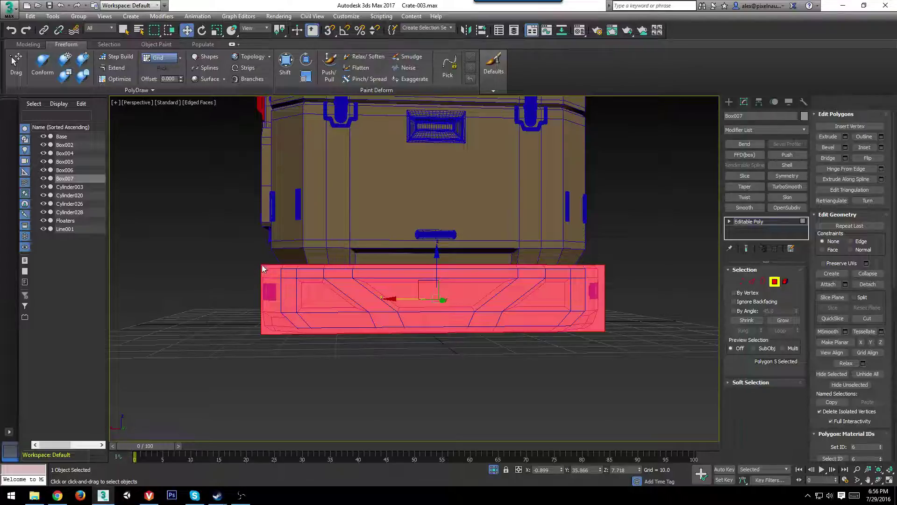
{"action": "middle_click_drag", "start_coordinate": [563, 288], "coordinate": [511, 344], "text": "alt"}
{"action": "left_click", "coordinate": [430, 334]}
{"action": "scroll", "coordinate": [512, 344], "scroll_direction": "up", "scroll_amount": 3}
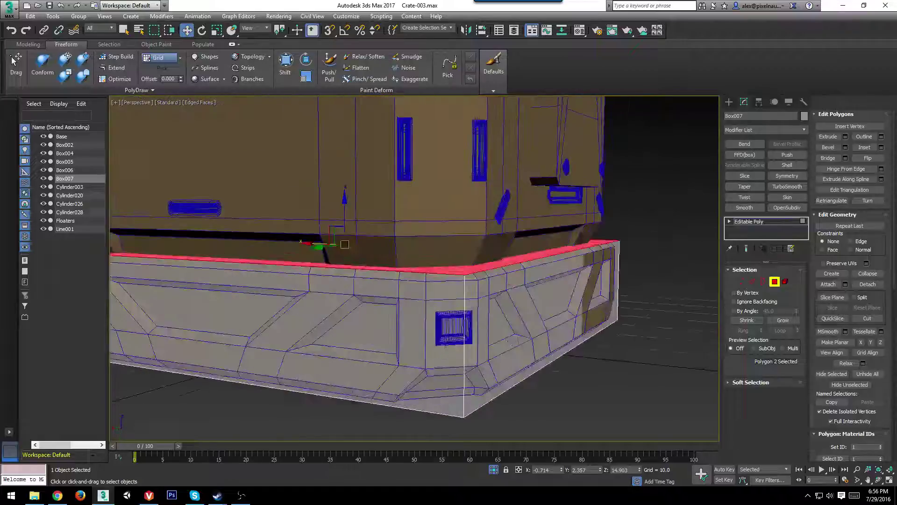
Chamfer the box's four vertical corner edges by 4.433 to follow the crate base's cut corners.
{"action": "left_click", "coordinate": [752, 282]}
{"action": "left_click", "coordinate": [464, 327]}
{"action": "scroll", "coordinate": [464, 327], "scroll_direction": "down", "scroll_amount": 5}
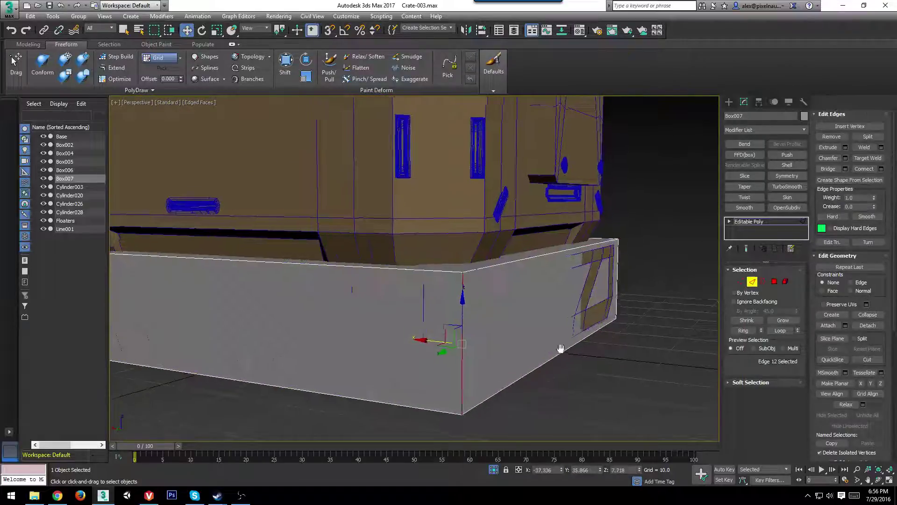
{"action": "left_click", "coordinate": [743, 331]}
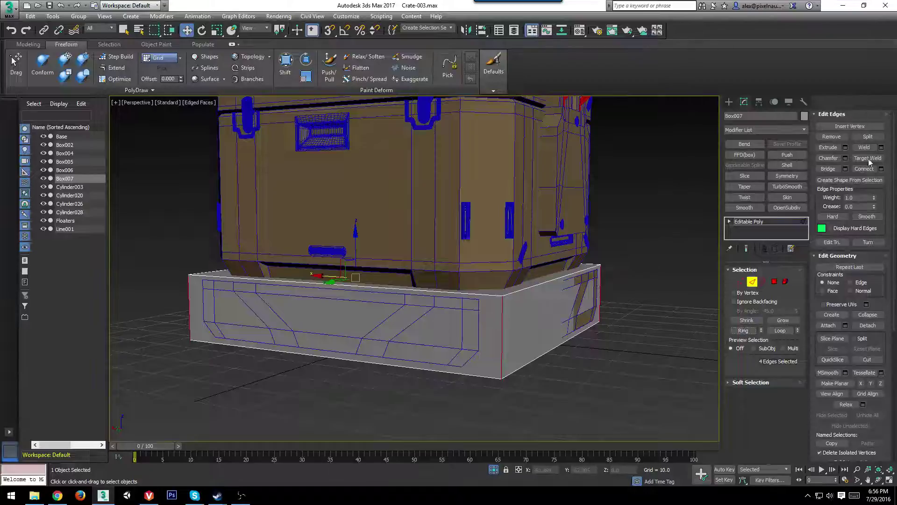
{"action": "left_click", "coordinate": [845, 159]}
{"action": "scroll", "coordinate": [508, 312], "scroll_direction": "up", "scroll_amount": 3}
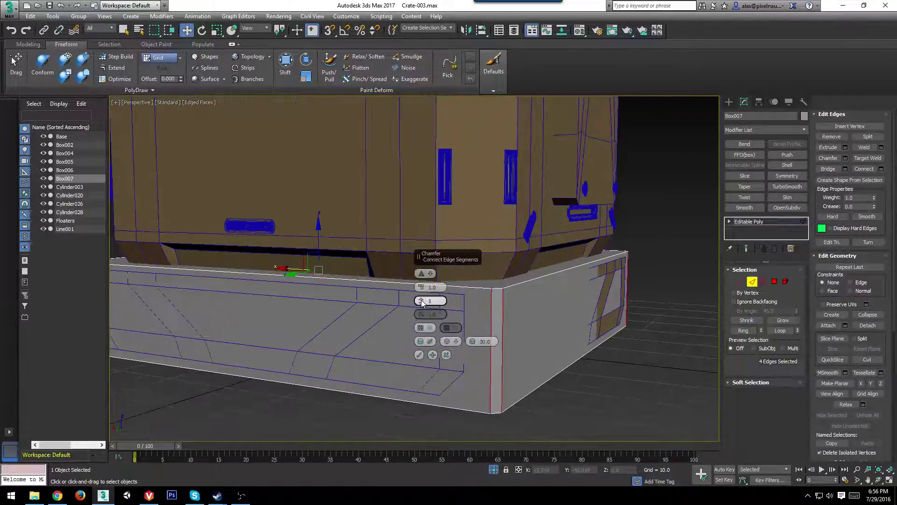
{"action": "left_click_drag", "start_coordinate": [421, 301], "coordinate": [419, 274]}
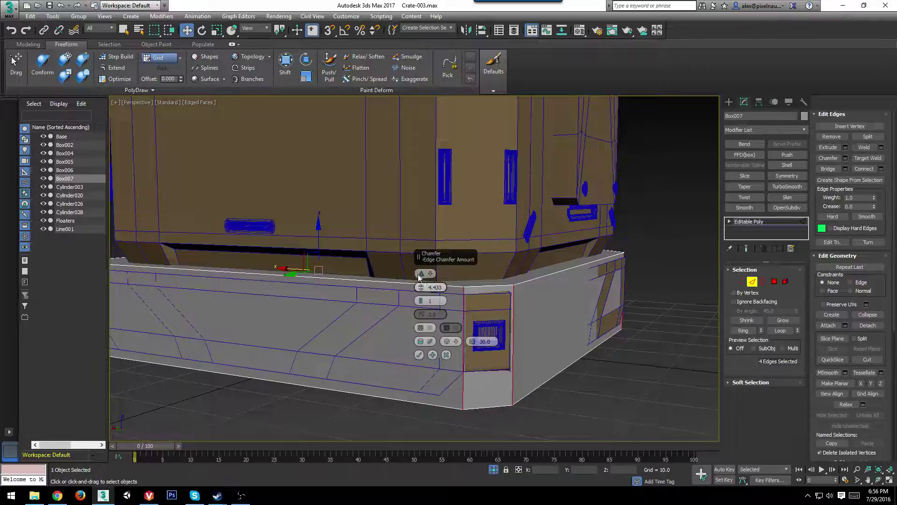
{"action": "middle_click_drag", "start_coordinate": [419, 276], "coordinate": [418, 359], "text": "alt"}
{"action": "left_click", "coordinate": [419, 355]}
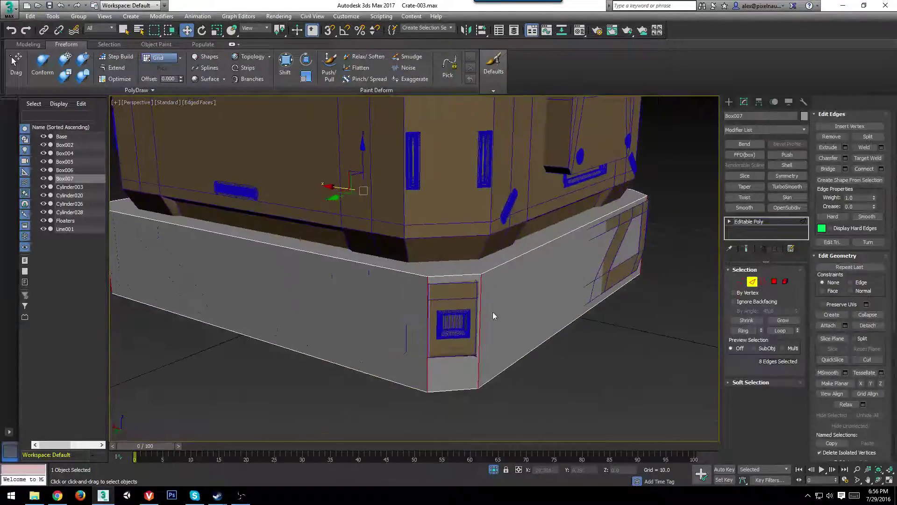
Shift the chamfered vertical edges on the box's negative X side to line up with the base's corner facets.
{"action": "left_click", "coordinate": [478, 312]}
{"action": "middle_click_drag", "start_coordinate": [479, 312], "coordinate": [481, 334], "text": "alt"}
{"action": "scroll", "coordinate": [481, 334], "scroll_direction": "up", "scroll_amount": 3}
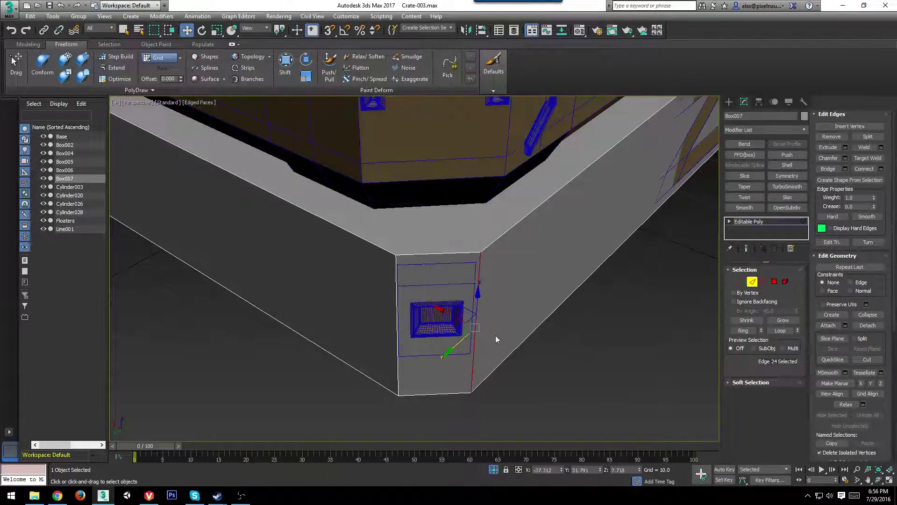
{"action": "middle_click_drag", "start_coordinate": [492, 334], "coordinate": [372, 314], "text": "alt"}
{"action": "scroll", "coordinate": [353, 262], "scroll_direction": "up", "scroll_amount": 3}
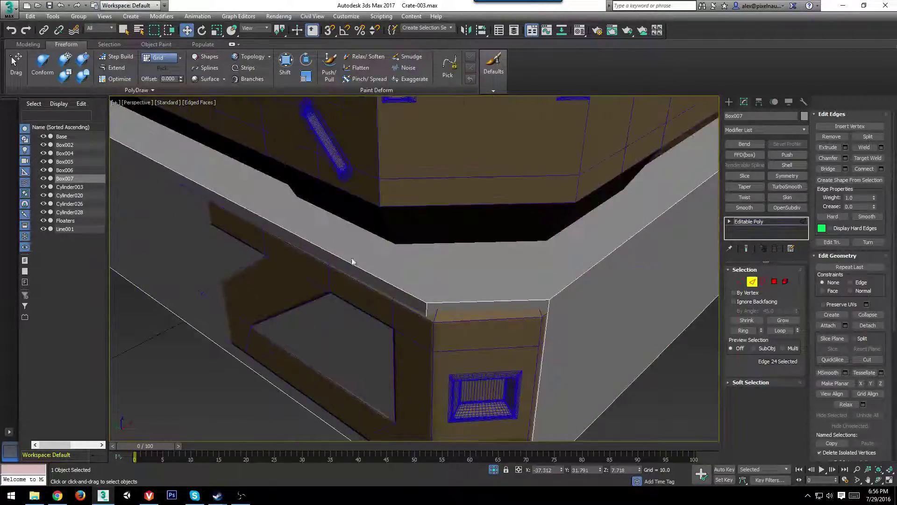
{"action": "left_click", "coordinate": [427, 341]}
{"action": "middle_click_drag", "start_coordinate": [435, 338], "coordinate": [394, 320], "text": "alt"}
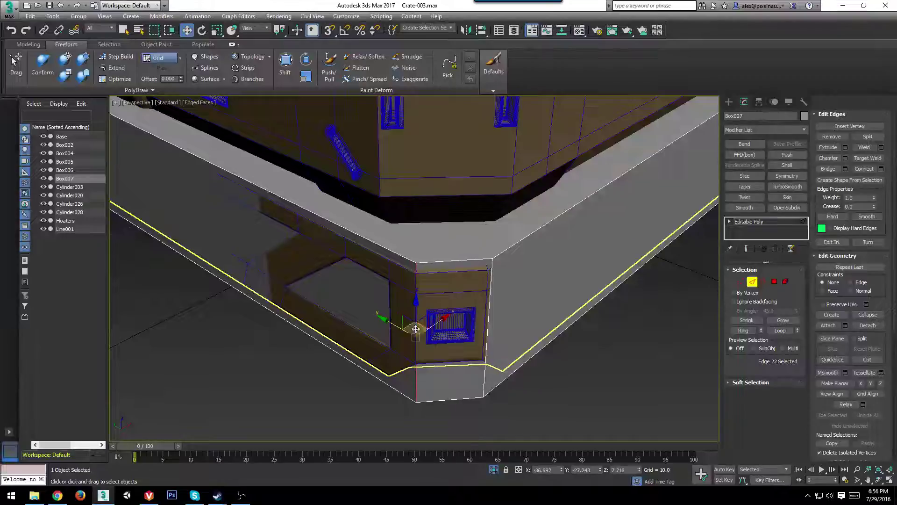
{"action": "left_click", "coordinate": [491, 305]}
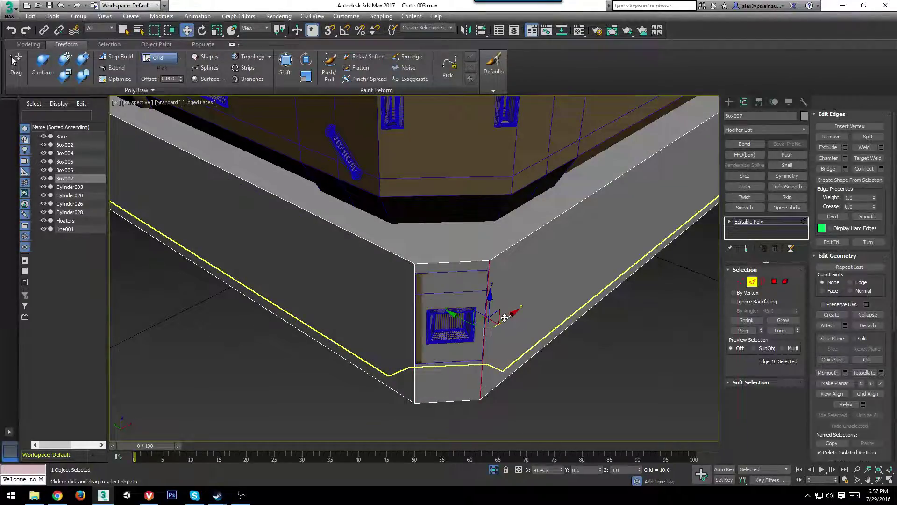
{"action": "middle_click_drag", "start_coordinate": [509, 313], "coordinate": [447, 347], "text": "alt"}
Align the next corner's chamfered edges with its facet, moving the long-side edge to X about 31.30.
{"action": "left_click", "coordinate": [417, 298]}
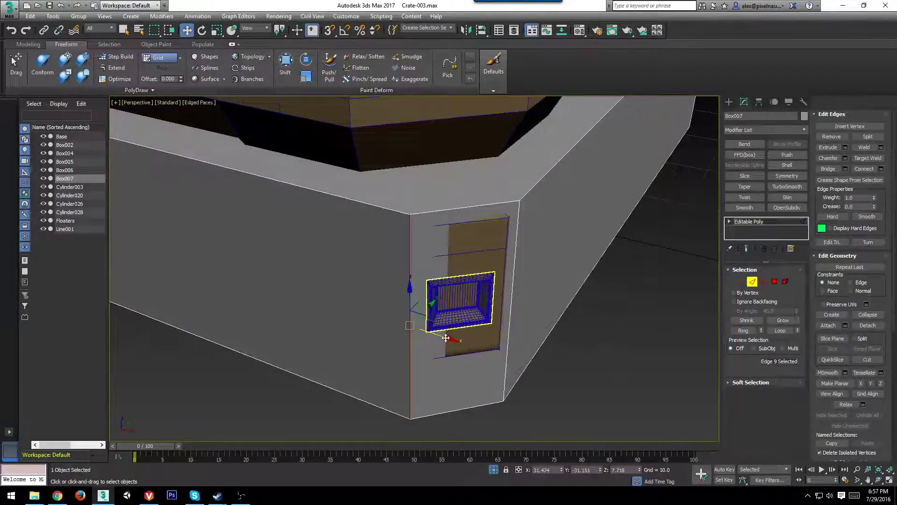
{"action": "left_click_drag", "start_coordinate": [446, 338], "coordinate": [443, 336]}
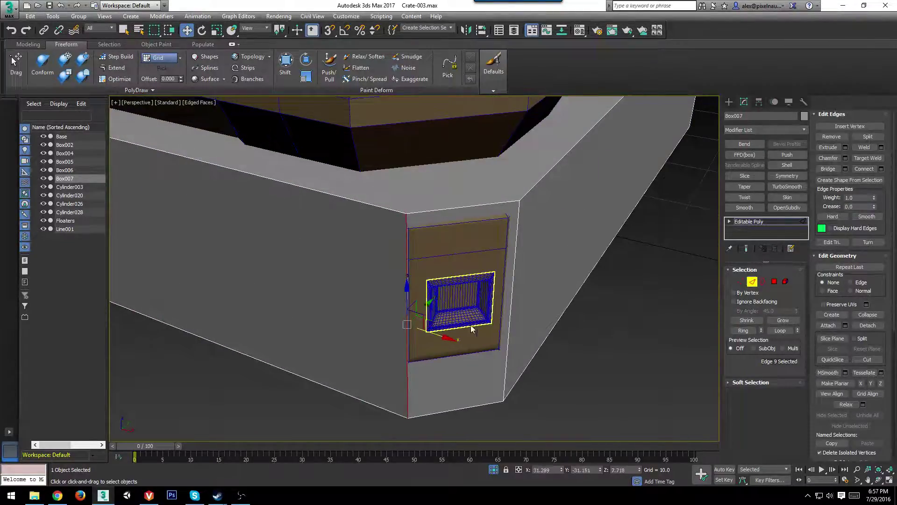
{"action": "left_click", "coordinate": [512, 303]}
{"action": "middle_click_drag", "start_coordinate": [511, 302], "coordinate": [547, 329], "text": "alt"}
{"action": "left_click_drag", "start_coordinate": [540, 301], "coordinate": [536, 302]}
Move the last corner's short-side chamfer edge to Y about 31.98 and select the corner's other vertical edge.
{"action": "scroll", "coordinate": [556, 312], "scroll_direction": "down", "scroll_amount": 3}
{"action": "middle_click_drag", "start_coordinate": [563, 314], "coordinate": [317, 226], "text": "alt"}
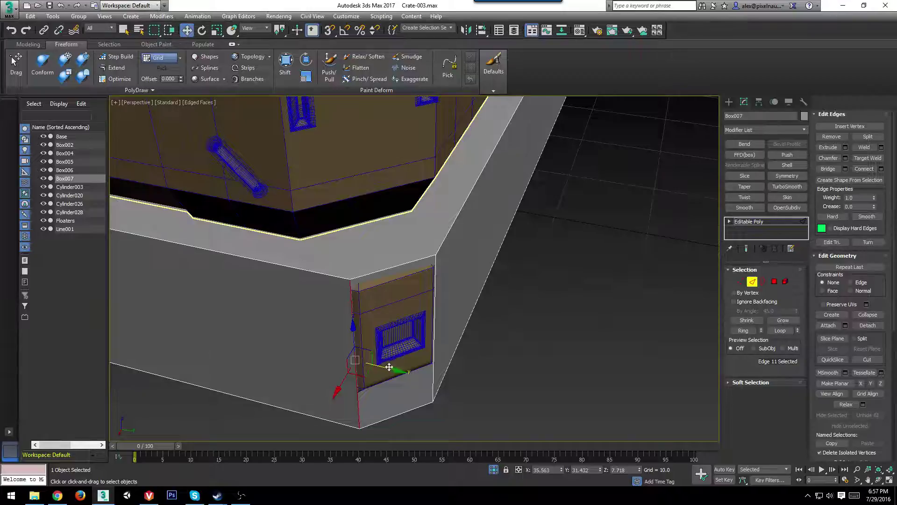
{"action": "left_click_drag", "start_coordinate": [390, 367], "coordinate": [397, 368]}
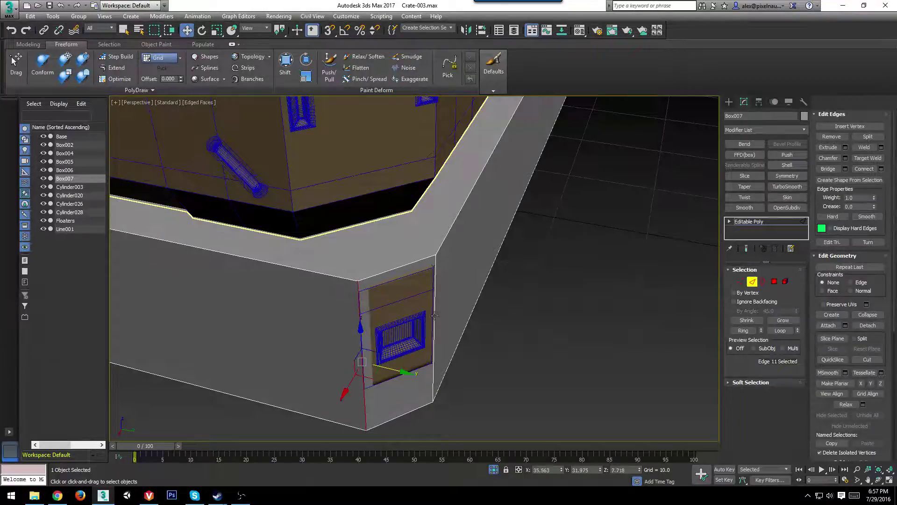
{"action": "left_click", "coordinate": [434, 316]}
{"action": "middle_click_drag", "start_coordinate": [434, 316], "coordinate": [472, 297], "text": "alt"}
Select the eight edges around the box's top perimeter in wireframe view and chamfer them by 0.763.
{"action": "scroll", "coordinate": [531, 295], "scroll_direction": "down", "scroll_amount": 5}
{"action": "key", "text": "F3"}
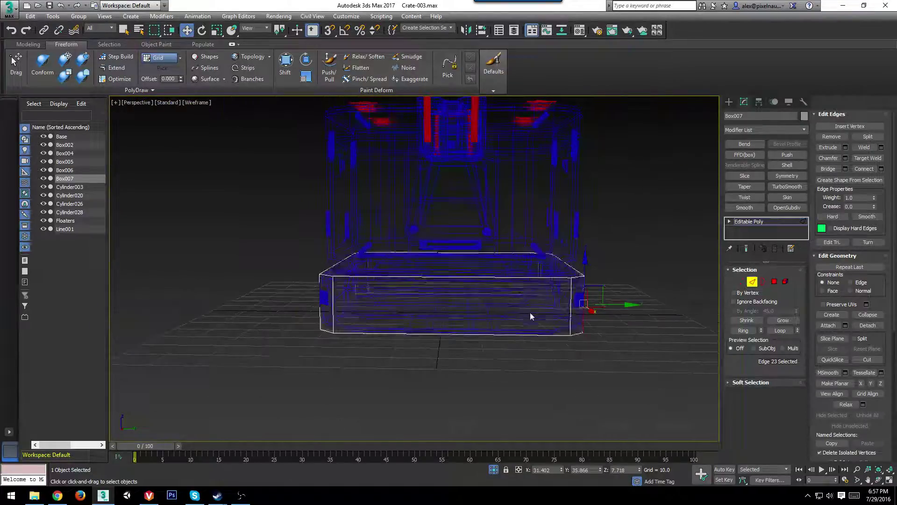
{"action": "left_click_drag", "start_coordinate": [232, 298], "coordinate": [233, 299]}
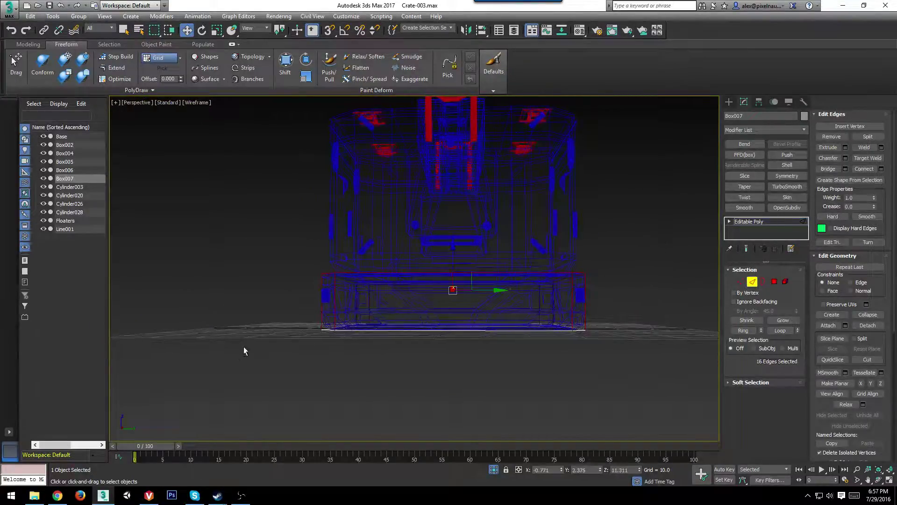
{"action": "left_click_drag", "start_coordinate": [627, 304], "coordinate": [626, 303]}
{"action": "scroll", "coordinate": [563, 327], "scroll_direction": "up", "scroll_amount": 5}
{"action": "key", "text": "F3"}
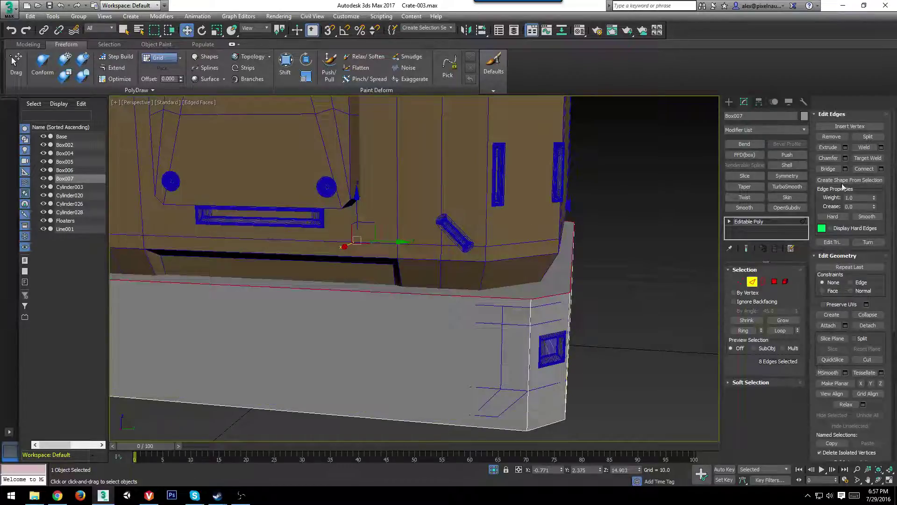
{"action": "left_click", "coordinate": [846, 158]}
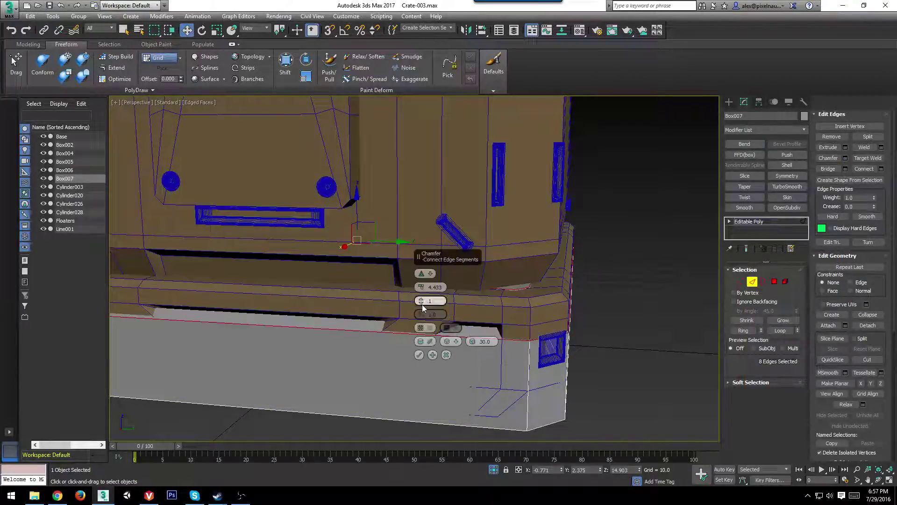
{"action": "left_click_drag", "start_coordinate": [422, 289], "coordinate": [420, 287]}
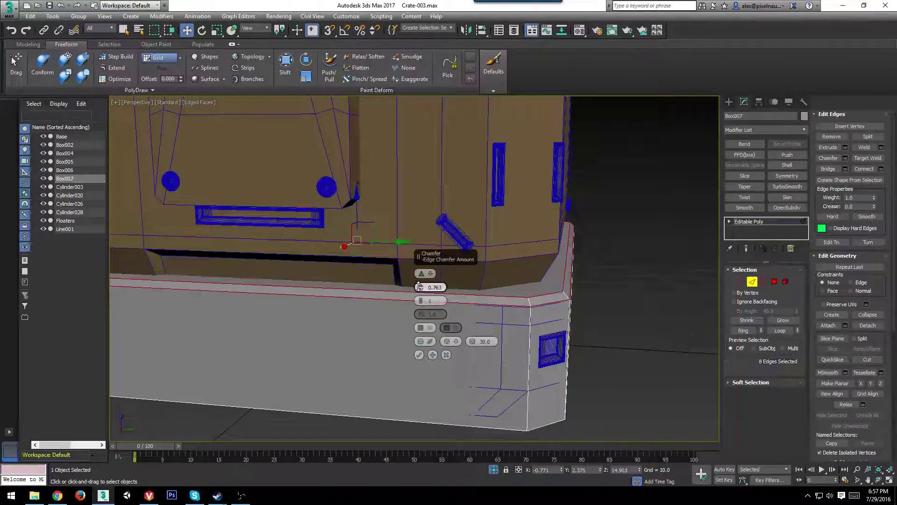
{"action": "left_click", "coordinate": [419, 355]}
{"action": "middle_click_drag", "start_coordinate": [435, 358], "coordinate": [436, 312]}
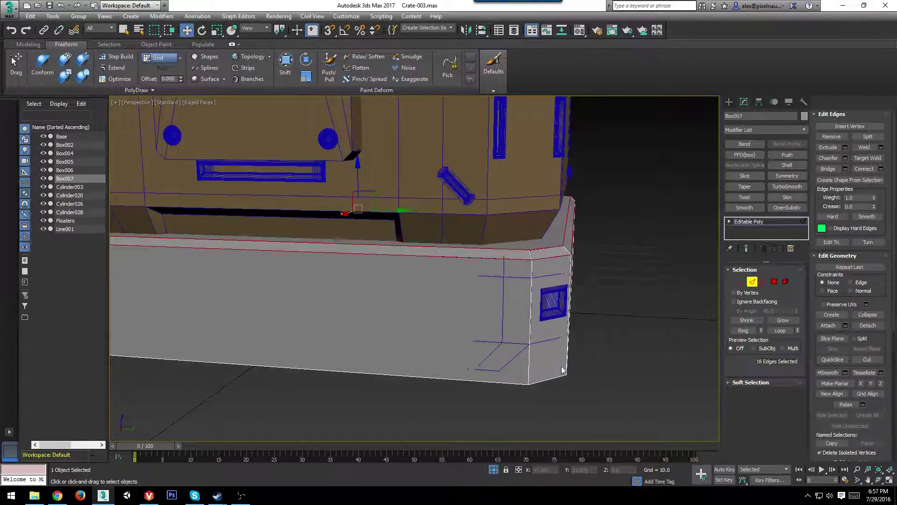
Select the four short bottom edges at the box's chamfered corners.
{"action": "left_click", "coordinate": [541, 380]}
{"action": "scroll", "coordinate": [415, 373], "scroll_direction": "down", "scroll_amount": 3}
{"action": "middle_click_drag", "start_coordinate": [415, 373], "coordinate": [353, 322], "text": "alt"}
{"action": "left_click", "coordinate": [307, 353], "text": "ctrl"}
{"action": "left_click", "coordinate": [229, 307], "text": "ctrl"}
{"action": "key", "text": "F3"}
{"action": "middle_click_drag", "start_coordinate": [606, 344], "coordinate": [299, 325]}
{"action": "key", "text": "F3"}
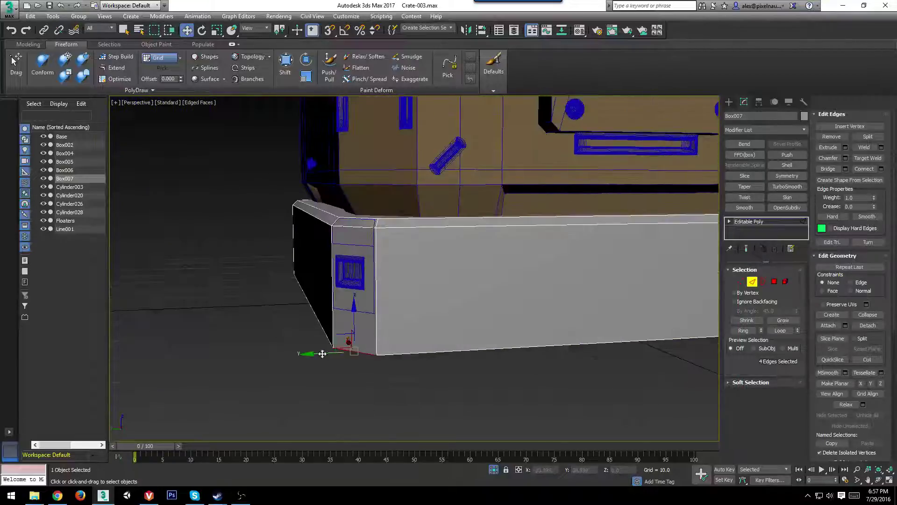
{"action": "middle_click_drag", "start_coordinate": [322, 354], "coordinate": [374, 346], "text": "alt"}
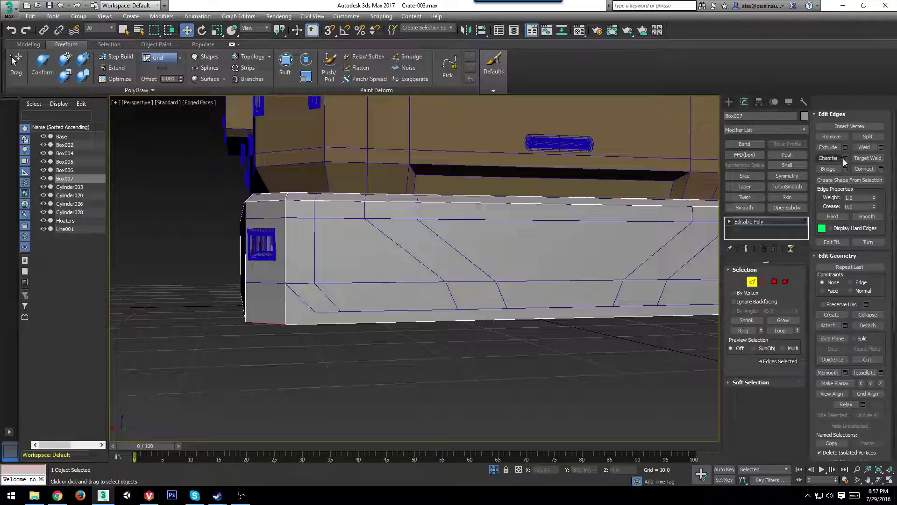
Try chamfering the four bottom corner edges by 4.45 and raising the bottom polygon, and undo both changes.
{"action": "left_click_drag", "start_coordinate": [425, 289], "coordinate": [417, 273]}
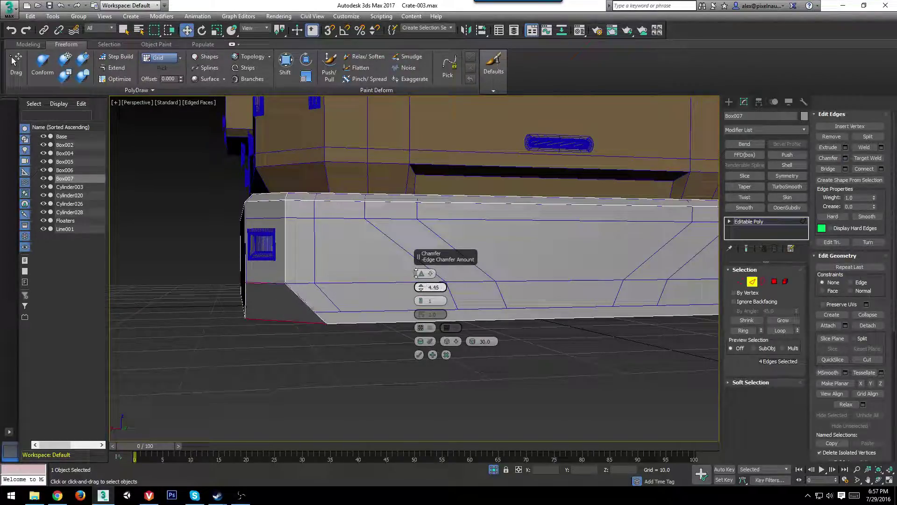
{"action": "left_click", "coordinate": [419, 354]}
{"action": "middle_click_drag", "start_coordinate": [512, 357], "coordinate": [491, 356], "text": "alt"}
{"action": "left_click", "coordinate": [774, 280]}
{"action": "left_click", "coordinate": [398, 287]}
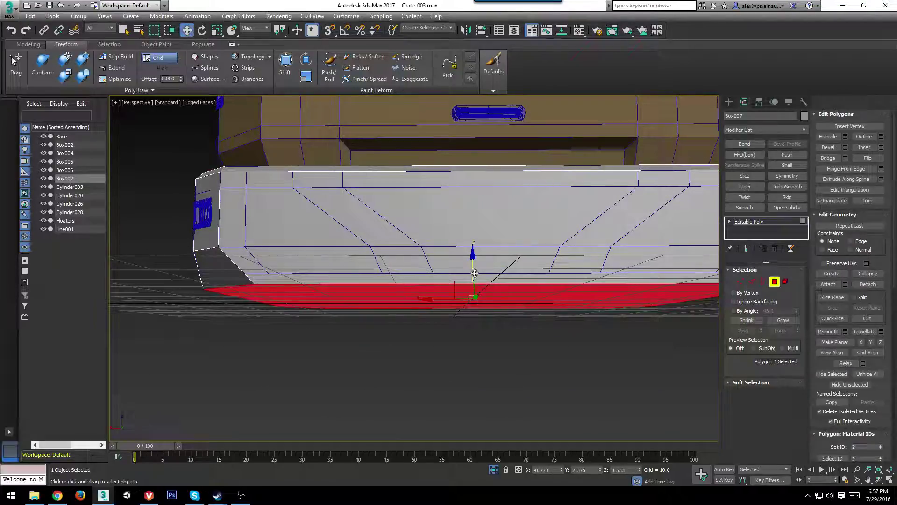
{"action": "left_click_drag", "start_coordinate": [475, 274], "coordinate": [463, 266]}
{"action": "key", "text": "ctrl+z"}
{"action": "key", "text": "ctrl+z"}
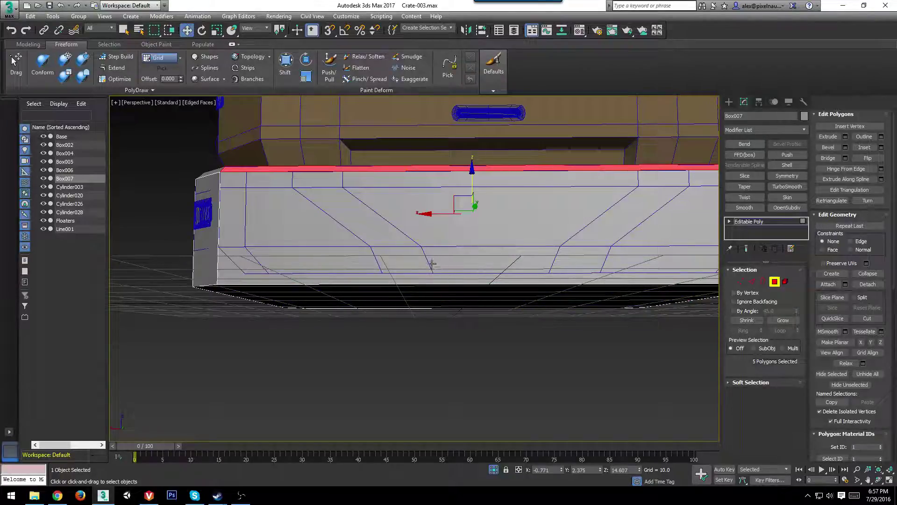
Raise the box's bottom polygon to Z 1.835 and chamfer the four bottom corner edges by 3.306.
{"action": "left_click", "coordinate": [429, 293]}
{"action": "left_click_drag", "start_coordinate": [471, 269], "coordinate": [479, 266]}
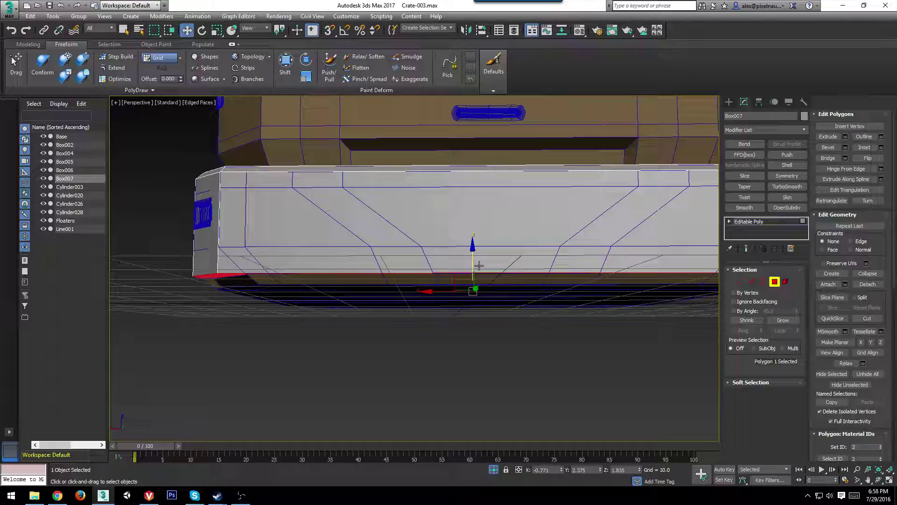
{"action": "left_click", "coordinate": [753, 282]}
{"action": "middle_click_drag", "start_coordinate": [549, 299], "coordinate": [502, 320]}
{"action": "middle_click_drag", "start_coordinate": [234, 290], "coordinate": [393, 353], "text": "alt"}
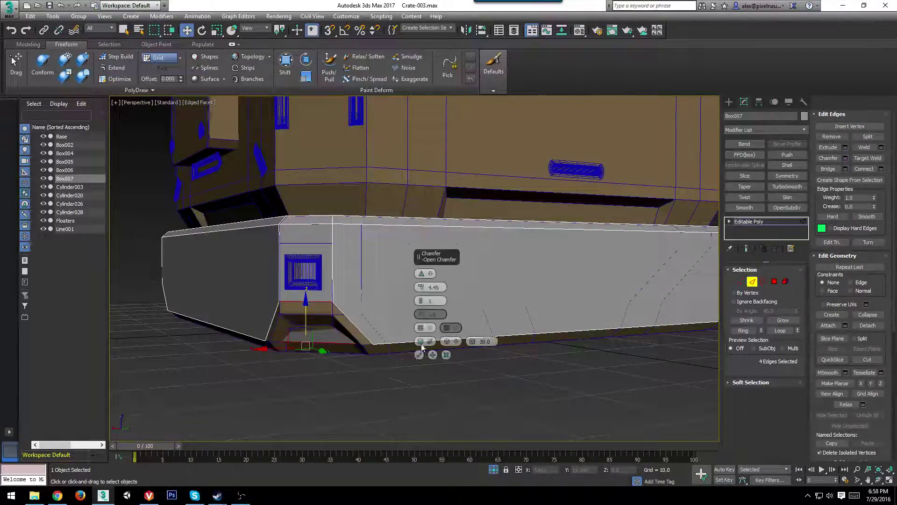
{"action": "left_click_drag", "start_coordinate": [421, 288], "coordinate": [419, 290]}
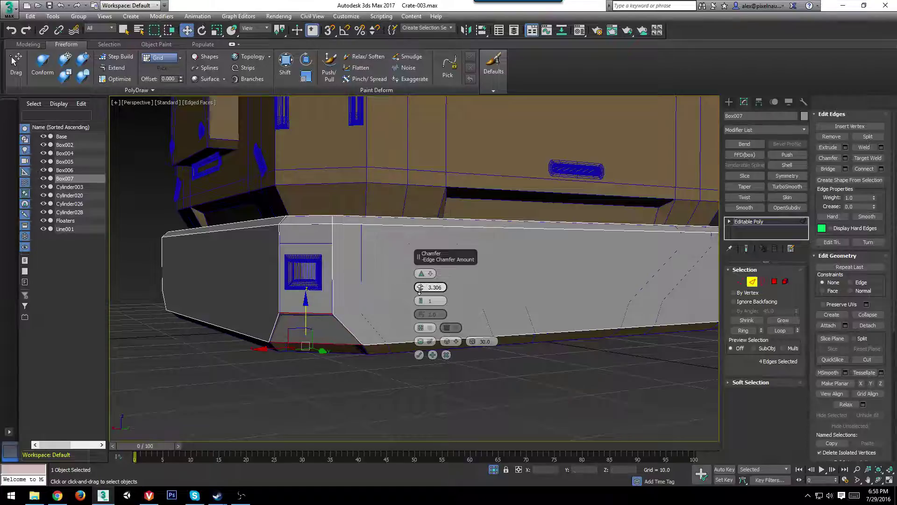
{"action": "left_click", "coordinate": [419, 356]}
Extrude the bottom polygon by 10 and raise it to Z 0.565, level with the base's underside.
{"action": "middle_click_drag", "start_coordinate": [533, 395], "coordinate": [775, 285], "text": "alt"}
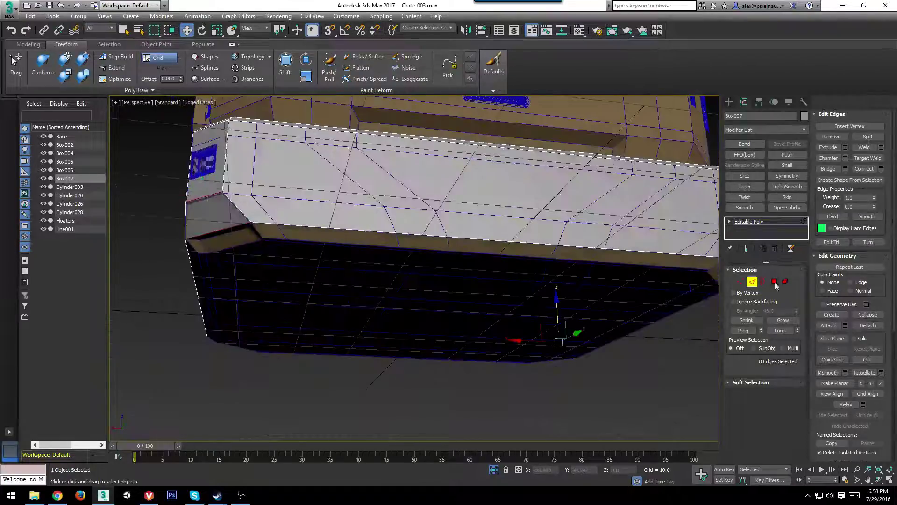
{"action": "left_click", "coordinate": [774, 281]}
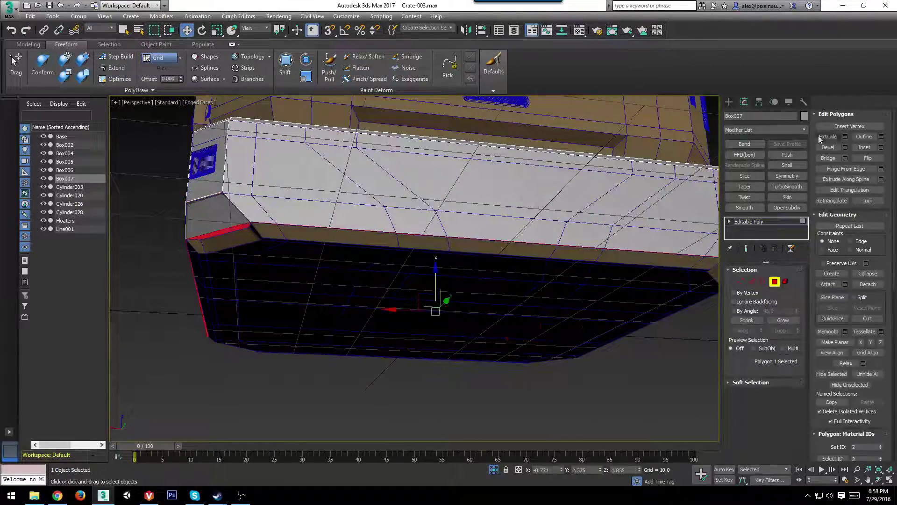
{"action": "left_click", "coordinate": [845, 136]}
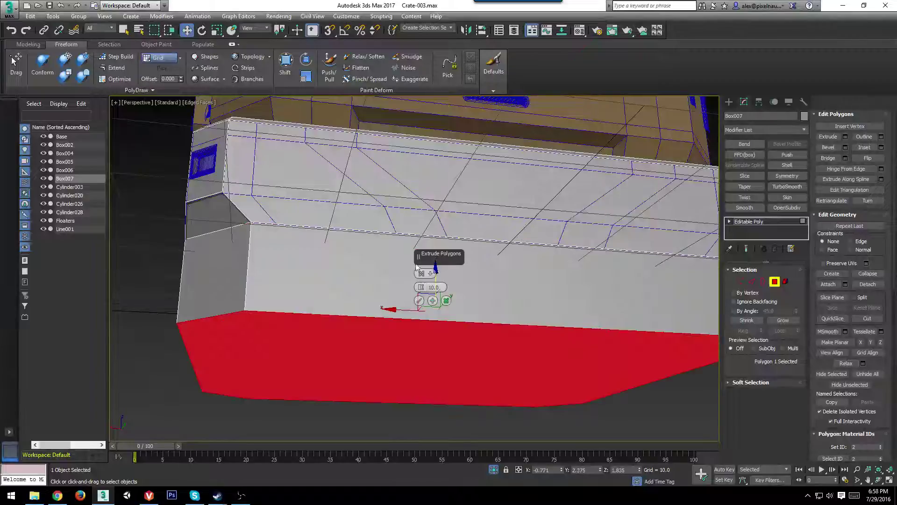
{"action": "left_click", "coordinate": [418, 301]}
{"action": "left_click_drag", "start_coordinate": [438, 343], "coordinate": [423, 286]}
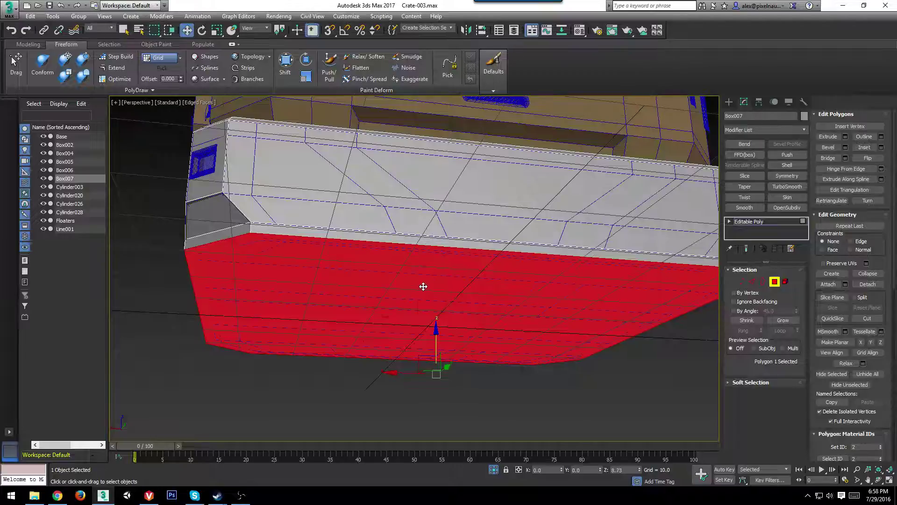
{"action": "mouse_move", "coordinate": [422, 287]}
{"action": "middle_mouse_down", "text": "alt"}
{"action": "mouse_move", "coordinate": [503, 300]}
{"action": "mouse_move", "coordinate": [461, 301]}
{"action": "mouse_move", "coordinate": [454, 311]}
{"action": "middle_mouse_up", "text": "alt"}
{"action": "key", "text": "F3"}
{"action": "scroll", "coordinate": [305, 329], "scroll_direction": "up", "scroll_amount": 5}
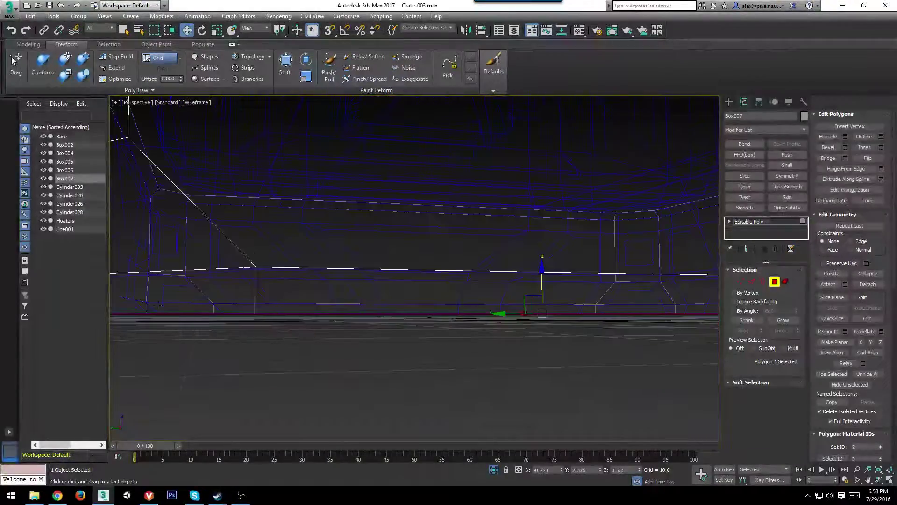
{"action": "mouse_move", "coordinate": [155, 305]}
{"action": "middle_mouse_down"}
{"action": "mouse_move", "coordinate": [255, 322]}
{"action": "mouse_move", "coordinate": [449, 280]}
{"action": "mouse_move", "coordinate": [531, 306]}
{"action": "mouse_move", "coordinate": [486, 318]}
{"action": "middle_mouse_up"}
{"action": "scroll", "coordinate": [256, 323], "scroll_direction": "down", "scroll_amount": 1}
{"action": "key", "text": "F3"}
{"action": "scroll", "coordinate": [486, 290], "scroll_direction": "down", "scroll_amount": 3}
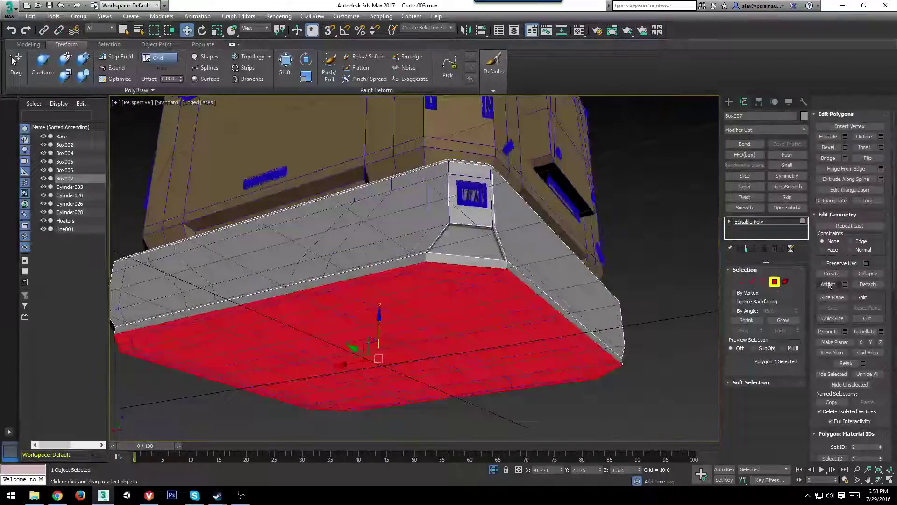
Shrink the extruded bottom polygon with an Outline of -1.509 to match the base's tapered lower rim.
{"action": "left_click", "coordinate": [882, 136]}
{"action": "scroll", "coordinate": [416, 279], "scroll_direction": "up", "scroll_amount": 2}
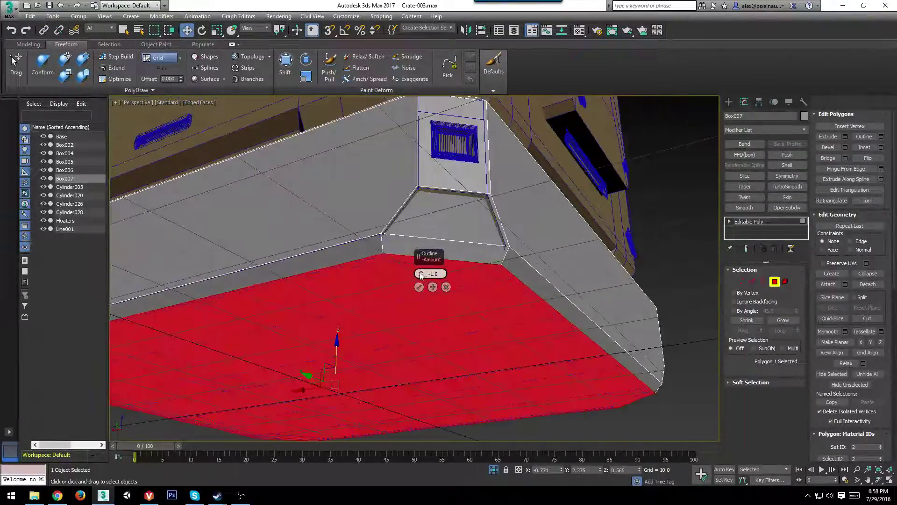
{"action": "left_click_drag", "start_coordinate": [421, 275], "coordinate": [418, 274]}
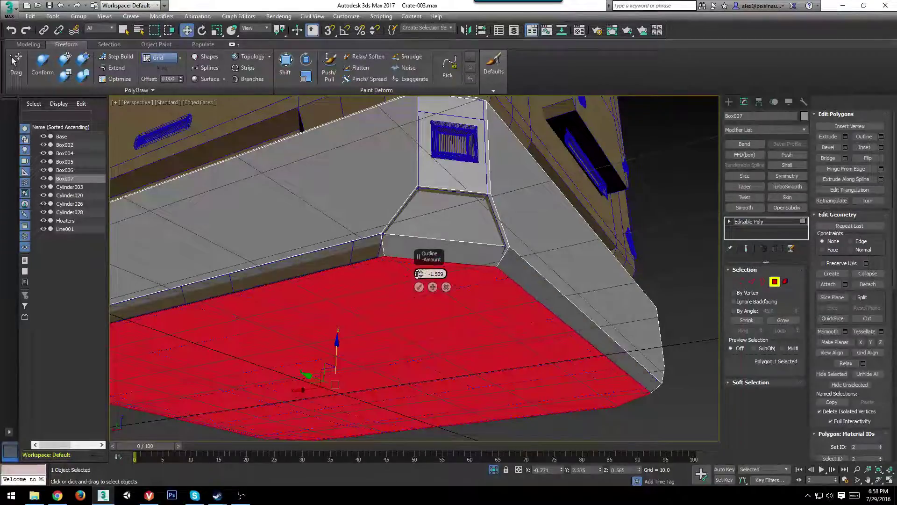
{"action": "left_click", "coordinate": [419, 287]}
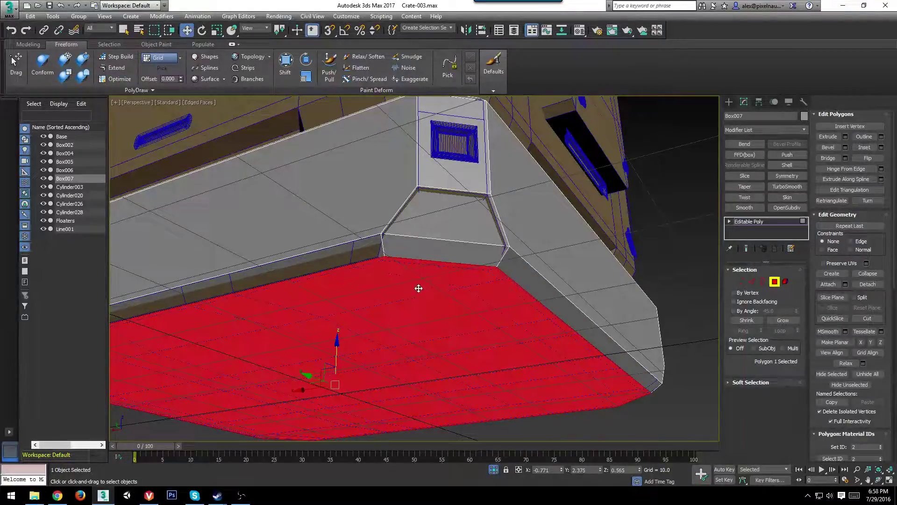
Adjust the vertices along the rim of the negative X, positive Y bottom corner to line up with the base's facet.
{"action": "middle_click_drag", "start_coordinate": [419, 287], "coordinate": [388, 210], "text": "alt"}
{"action": "key", "text": "1"}
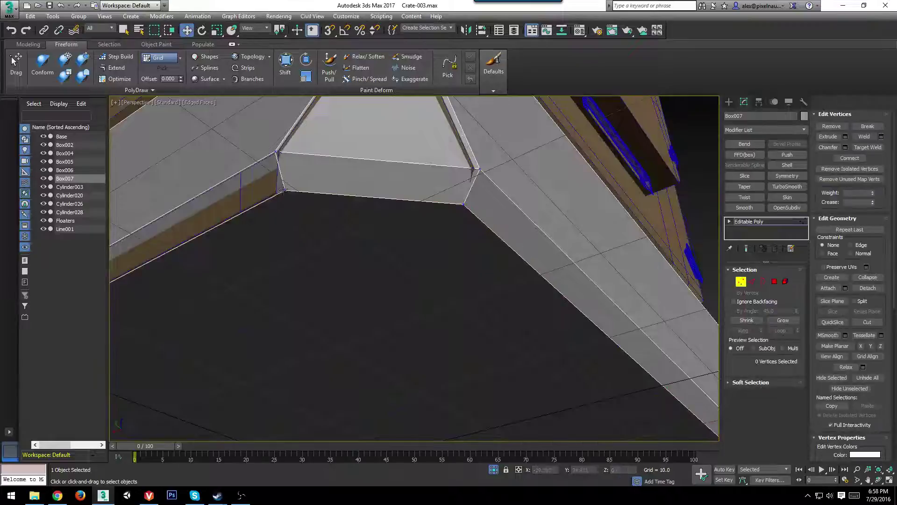
{"action": "middle_click_drag", "start_coordinate": [297, 193], "coordinate": [244, 197], "text": "alt"}
{"action": "left_click_drag", "start_coordinate": [244, 197], "coordinate": [239, 198]}
{"action": "left_click_drag", "start_coordinate": [436, 232], "coordinate": [443, 245]}
{"action": "left_click", "coordinate": [466, 234]}
{"action": "mouse_move", "coordinate": [466, 233]}
{"action": "middle_mouse_down", "text": "alt"}
{"action": "mouse_move", "coordinate": [427, 256]}
{"action": "mouse_move", "coordinate": [461, 222]}
{"action": "middle_mouse_up", "text": "alt"}
{"action": "left_click_drag", "start_coordinate": [444, 220], "coordinate": [438, 218]}
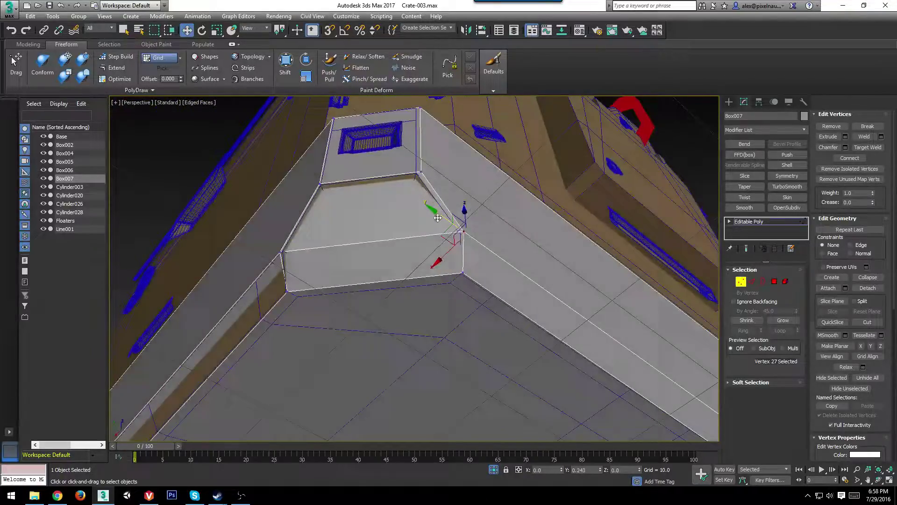
Move the corner's two upper short-side vertices to about X -37.18, Y 31.98 and its long-side rim vertex to about X -29.60, Y 35.88.
{"action": "left_click", "coordinate": [420, 173]}
{"action": "left_click", "coordinate": [420, 109], "text": "ctrl"}
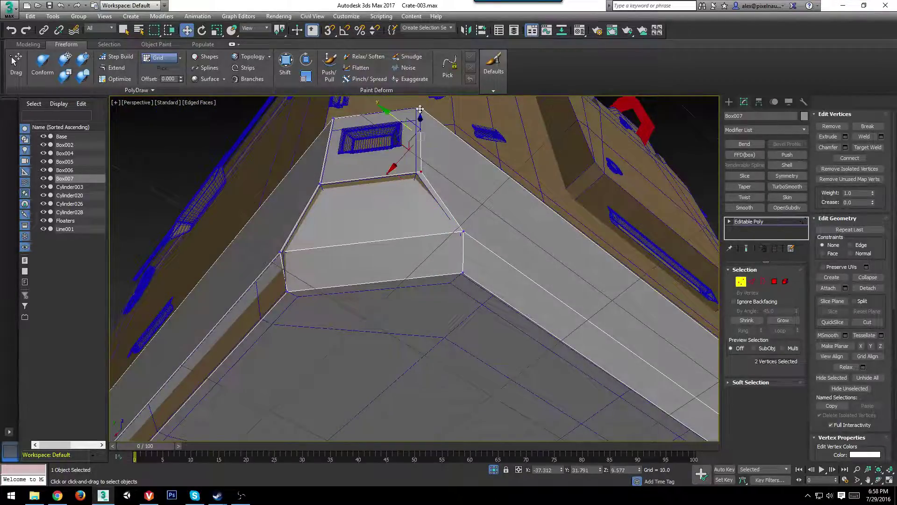
{"action": "left_click_drag", "start_coordinate": [388, 116], "coordinate": [405, 143]}
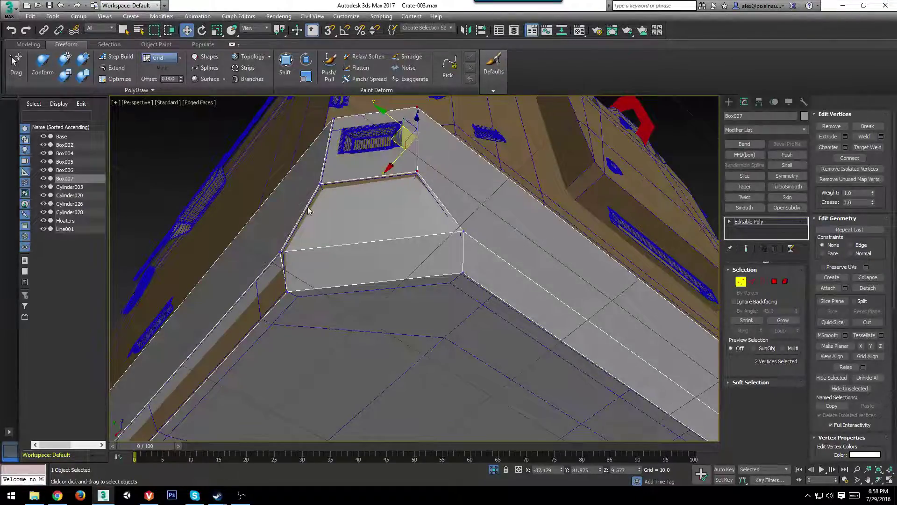
{"action": "left_click", "coordinate": [282, 251]}
{"action": "left_click_drag", "start_coordinate": [258, 239], "coordinate": [256, 239]}
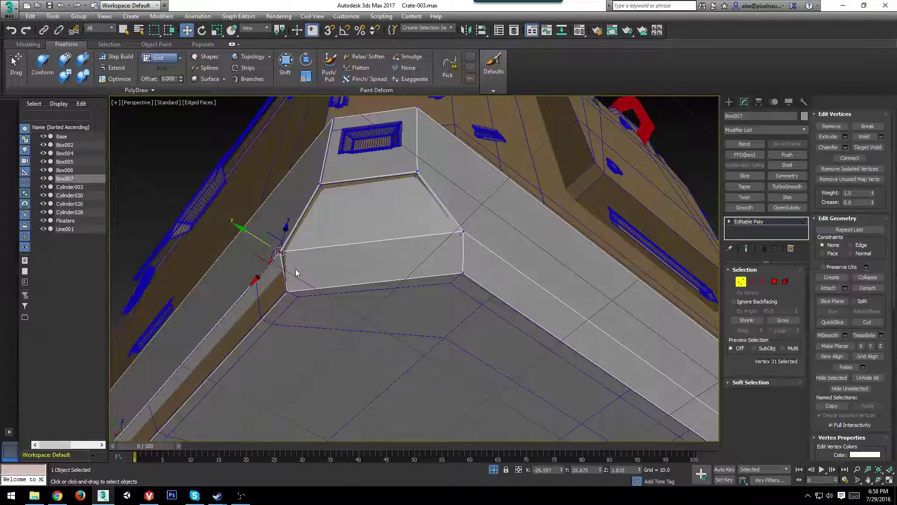
Align the bottom vertices of the positive X, positive Y corner with the base, placing the short-side one at about X 34.08, Y 27.58.
{"action": "scroll", "coordinate": [272, 327], "scroll_direction": "down", "scroll_amount": 3}
{"action": "middle_click_drag", "start_coordinate": [275, 330], "coordinate": [505, 313]}
{"action": "scroll", "coordinate": [505, 311], "scroll_direction": "down", "scroll_amount": 5}
{"action": "middle_click_drag", "start_coordinate": [500, 225], "coordinate": [485, 248]}
{"action": "scroll", "coordinate": [484, 241], "scroll_direction": "up", "scroll_amount": 6}
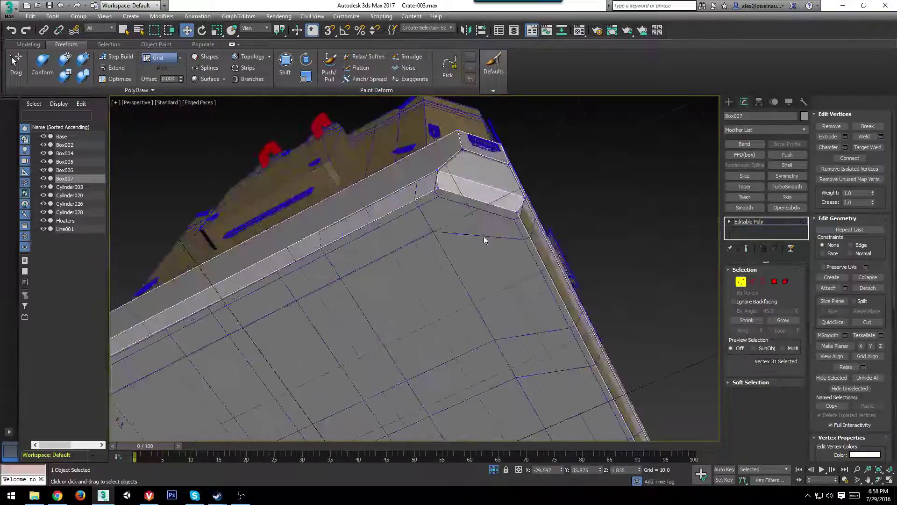
{"action": "left_click_drag", "start_coordinate": [518, 179], "coordinate": [521, 187]}
{"action": "left_click", "coordinate": [414, 179]}
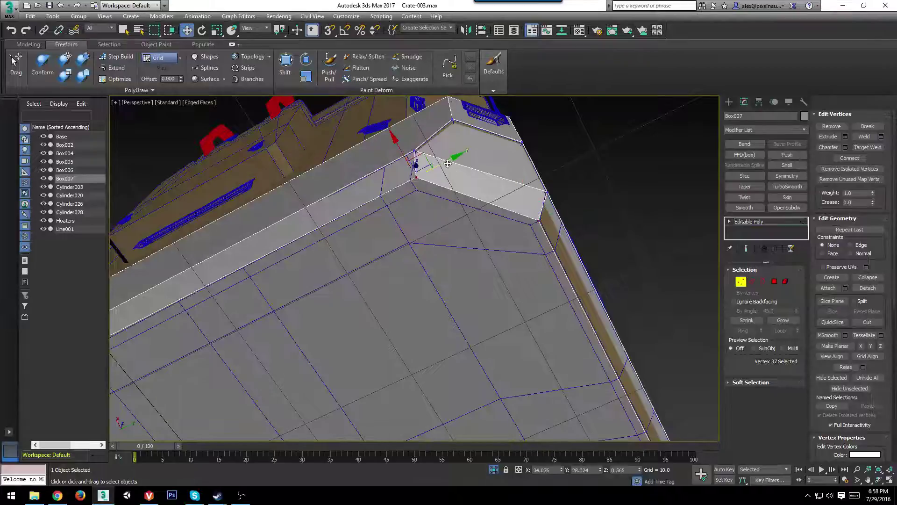
{"action": "left_click_drag", "start_coordinate": [448, 164], "coordinate": [443, 168]}
Align the short-side vertices of the positive X, negative Y corner with the base's lower facet.
{"action": "middle_click_drag", "start_coordinate": [140, 290], "coordinate": [346, 327]}
{"action": "middle_click_drag", "start_coordinate": [240, 248], "coordinate": [337, 257]}
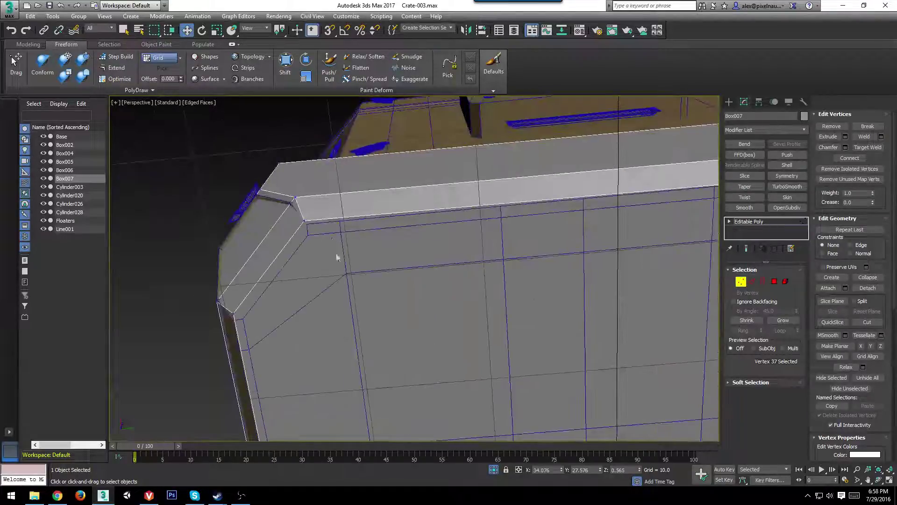
{"action": "left_click_drag", "start_coordinate": [336, 218], "coordinate": [338, 220]}
{"action": "left_click", "coordinate": [290, 200]}
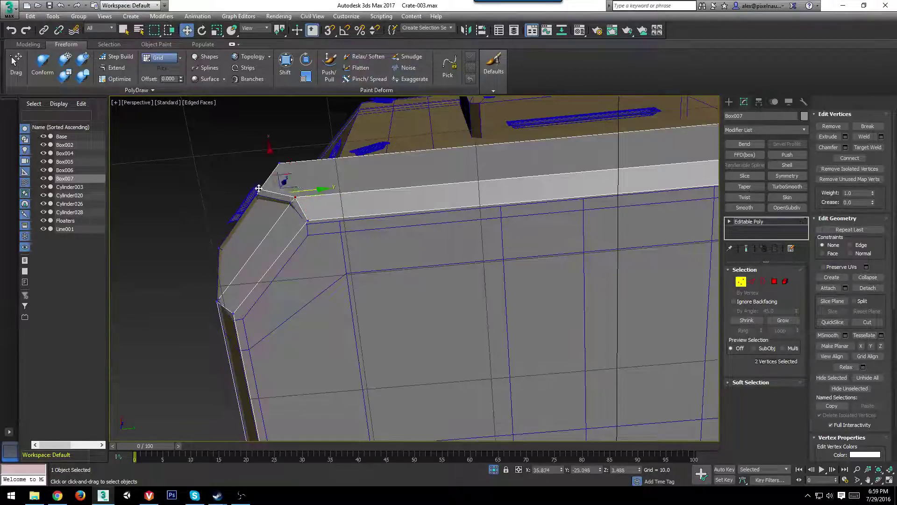
{"action": "middle_click_drag", "start_coordinate": [258, 187], "coordinate": [338, 198]}
{"action": "left_click_drag", "start_coordinate": [336, 195], "coordinate": [365, 258]}
{"action": "left_click", "coordinate": [359, 241]}
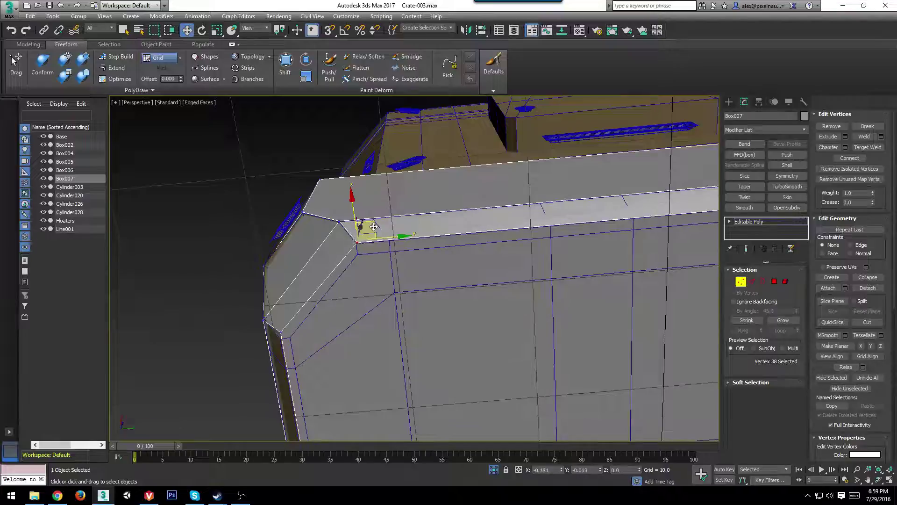
Move this corner's long-side bottom vertex to about X 26.78, Y -29.77 and the rim vertex above it to about X 28.15, Y -31.12.
{"action": "middle_click_drag", "start_coordinate": [359, 241], "coordinate": [412, 282], "text": "alt"}
{"action": "middle_click_drag", "start_coordinate": [196, 303], "coordinate": [388, 318]}
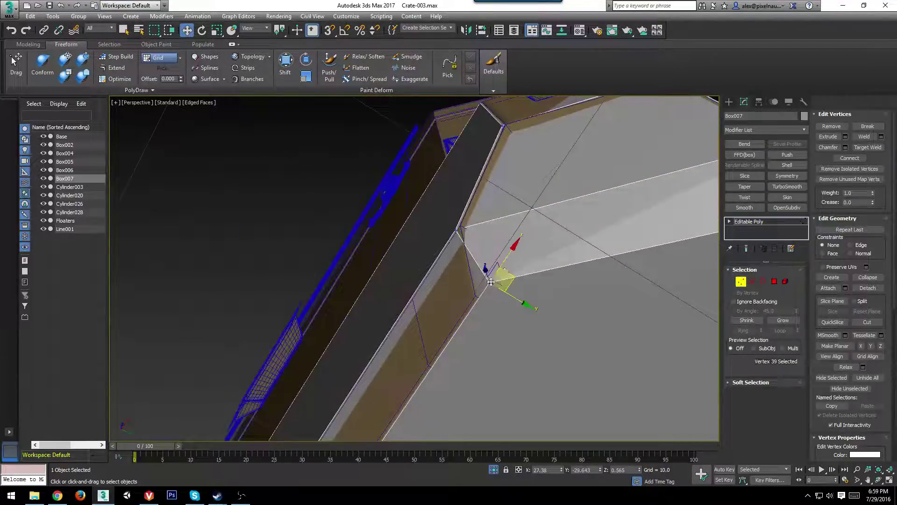
{"action": "left_click_drag", "start_coordinate": [511, 280], "coordinate": [496, 294]}
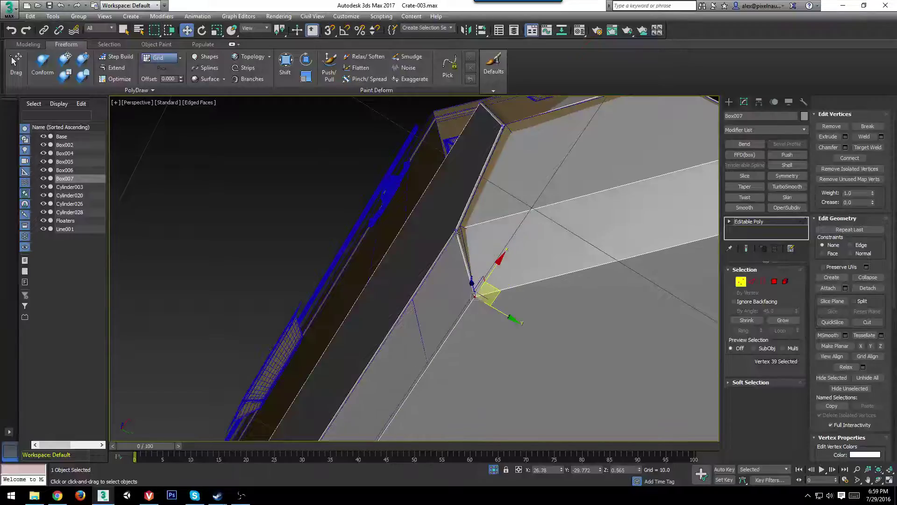
{"action": "left_click", "coordinate": [456, 230]}
{"action": "left_click_drag", "start_coordinate": [475, 222], "coordinate": [479, 221]}
Move the two vertices of the corner's long-side vertical edge to about X 31.37, Y -31.12.
{"action": "middle_click_drag", "start_coordinate": [496, 170], "coordinate": [458, 216]}
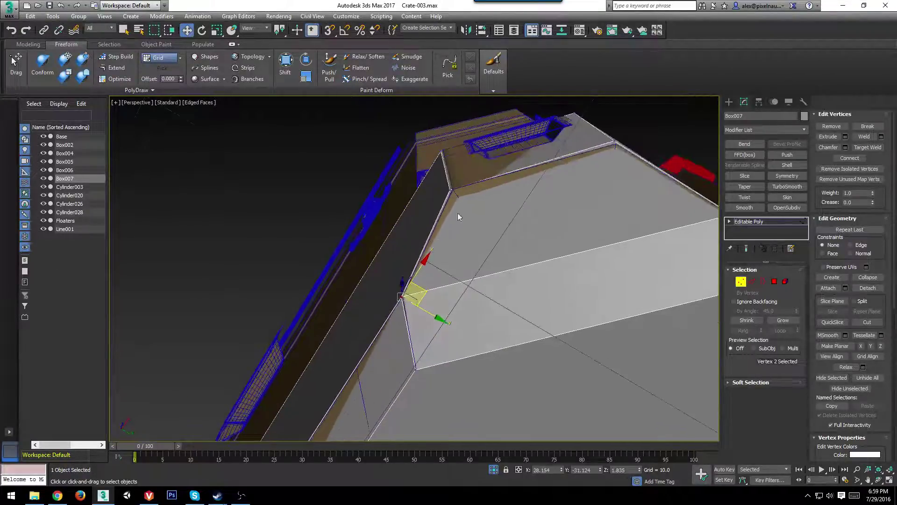
{"action": "left_click", "coordinate": [451, 192]}
{"action": "left_click", "coordinate": [442, 151], "text": "ctrl"}
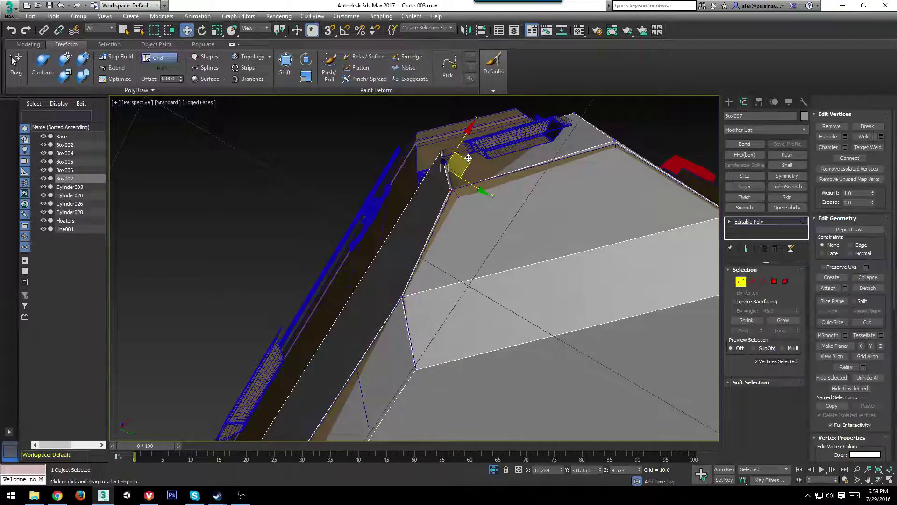
{"action": "left_click_drag", "start_coordinate": [468, 158], "coordinate": [470, 157]}
Leave vertex editing and examine how the low-poly box fits around the base's corners and sides.
{"action": "middle_click_drag", "start_coordinate": [503, 226], "coordinate": [583, 339], "text": "alt"}
{"action": "scroll", "coordinate": [553, 317], "scroll_direction": "up", "scroll_amount": 3}
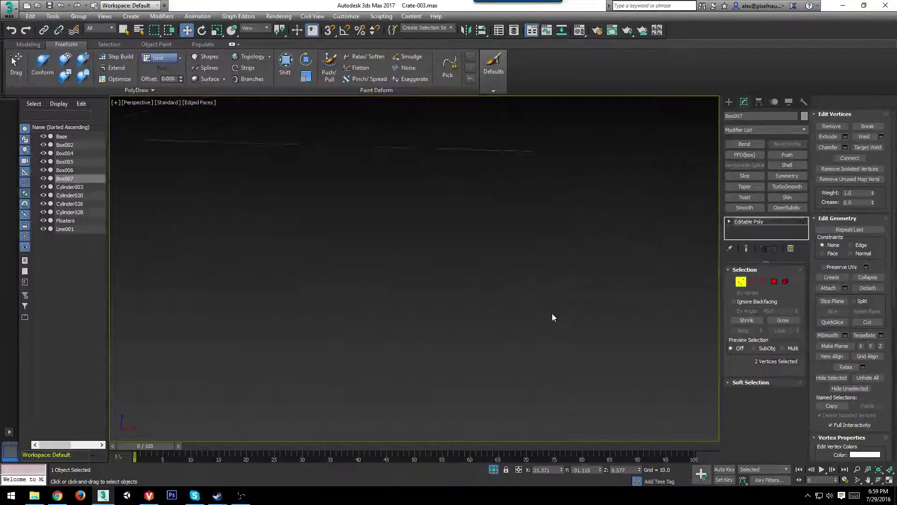
{"action": "key", "text": "z"}
{"action": "scroll", "coordinate": [475, 231], "scroll_direction": "down", "scroll_amount": 4}
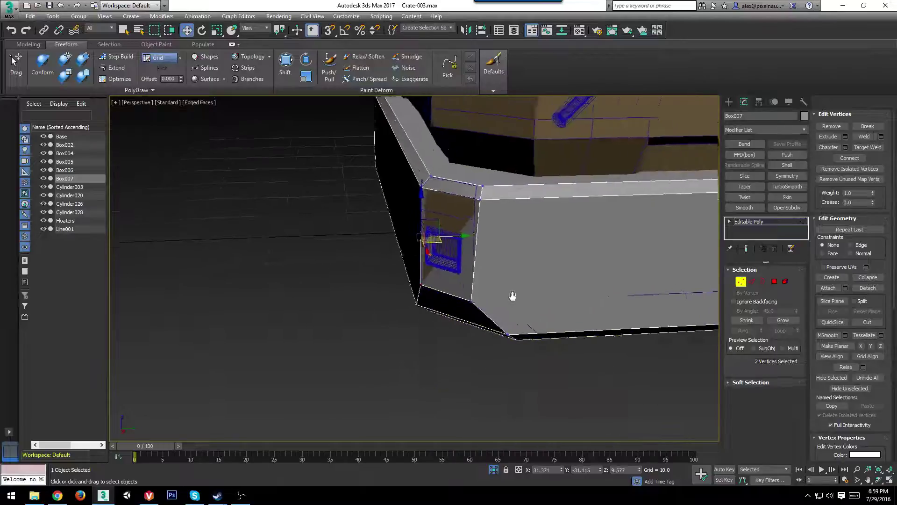
{"action": "scroll", "coordinate": [533, 278], "scroll_direction": "down", "scroll_amount": 4}
{"action": "middle_click_drag", "start_coordinate": [513, 297], "coordinate": [496, 302]}
{"action": "scroll", "coordinate": [493, 302], "scroll_direction": "up", "scroll_amount": 4}
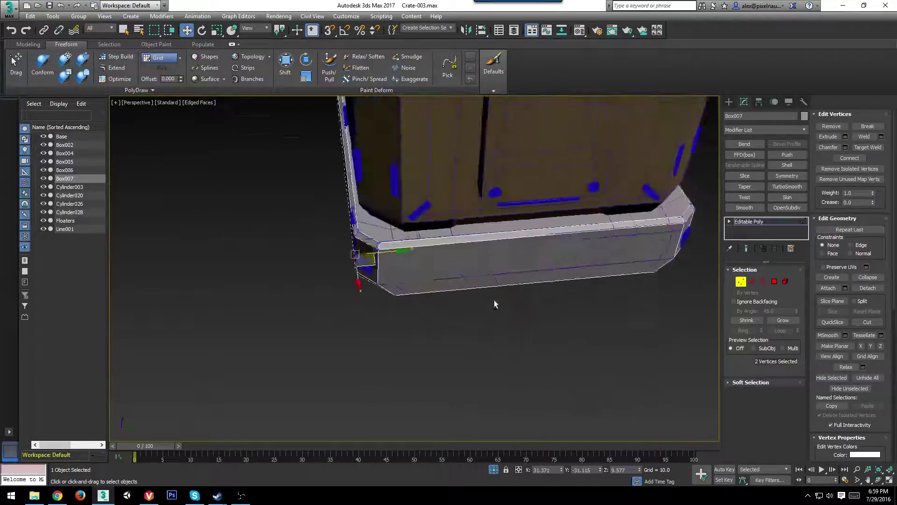
{"action": "left_click", "coordinate": [742, 282]}
{"action": "middle_click_drag", "start_coordinate": [595, 274], "coordinate": [483, 297], "text": "alt"}
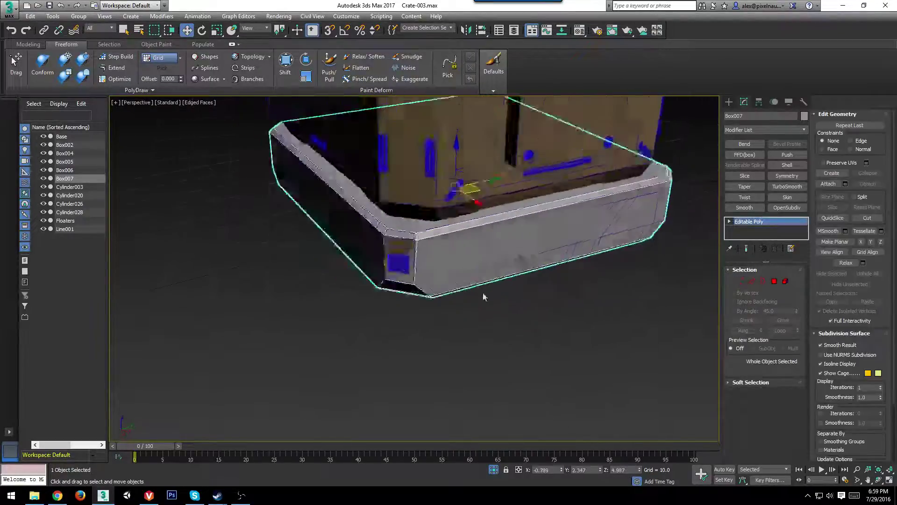
Select the top polygon of the low-poly base box.
{"action": "scroll", "coordinate": [483, 303], "scroll_direction": "down", "scroll_amount": 4}
{"action": "key", "text": "F4"}
{"action": "scroll", "coordinate": [510, 271], "scroll_direction": "up", "scroll_amount": 3}
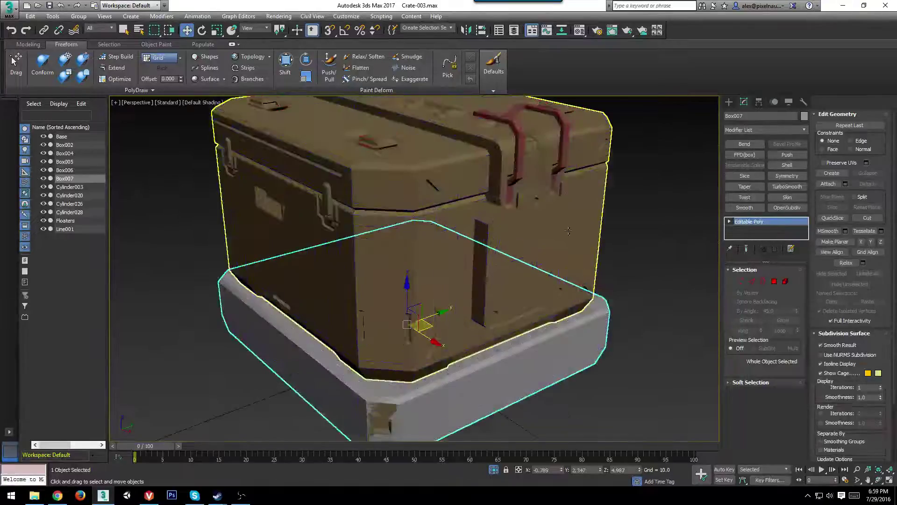
{"action": "key", "text": "F4"}
{"action": "middle_click_drag", "start_coordinate": [501, 337], "coordinate": [555, 314]}
{"action": "left_click", "coordinate": [775, 282]}
{"action": "left_click", "coordinate": [387, 332]}
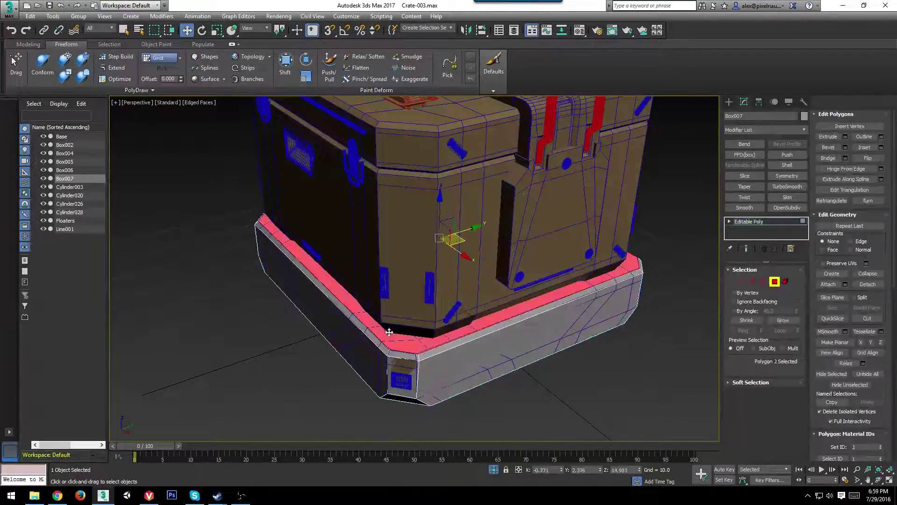
Examine how the selected top polygon sits around the crate body's sides and corners, in both shaded and wireframe display.
{"action": "middle_click_drag", "start_coordinate": [387, 331], "coordinate": [495, 327], "text": "alt"}
{"action": "middle_click_drag", "start_coordinate": [476, 228], "coordinate": [488, 224], "text": "alt"}
{"action": "key", "text": "F3"}
{"action": "middle_click_drag", "start_coordinate": [444, 340], "coordinate": [446, 334], "text": "alt"}
{"action": "scroll", "coordinate": [447, 333], "scroll_direction": "up", "scroll_amount": 3}
{"action": "key", "text": "F3"}
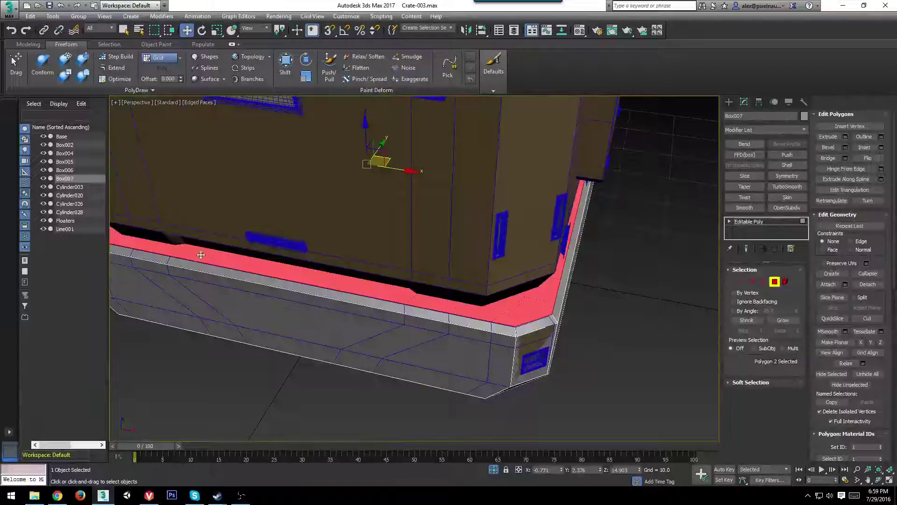
{"action": "middle_click_drag", "start_coordinate": [556, 245], "coordinate": [477, 267], "text": "alt"}
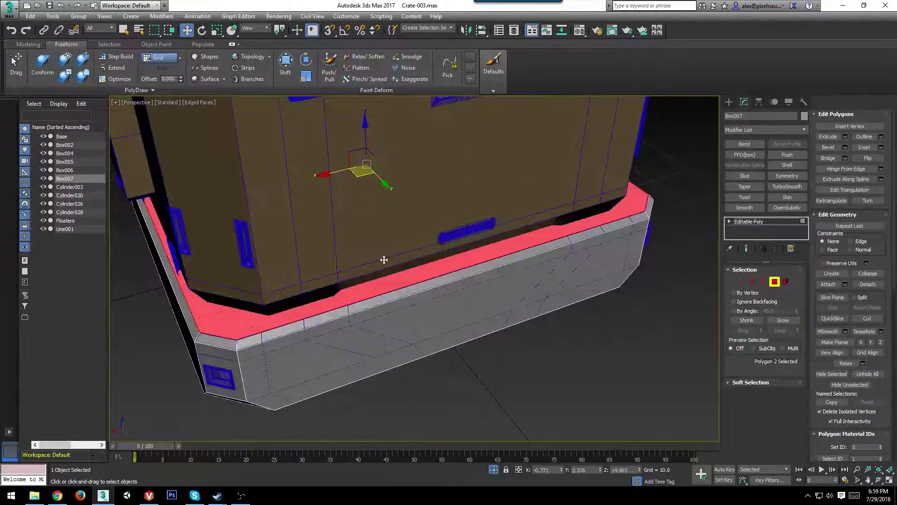
{"action": "mouse_move", "coordinate": [384, 260]}
{"action": "middle_mouse_down", "text": "alt"}
{"action": "mouse_move", "coordinate": [431, 242]}
{"action": "mouse_move", "coordinate": [396, 256]}
{"action": "middle_mouse_up", "text": "alt"}
{"action": "scroll", "coordinate": [427, 239], "scroll_direction": "down", "scroll_amount": 5}
{"action": "scroll", "coordinate": [405, 221], "scroll_direction": "up", "scroll_amount": 3}
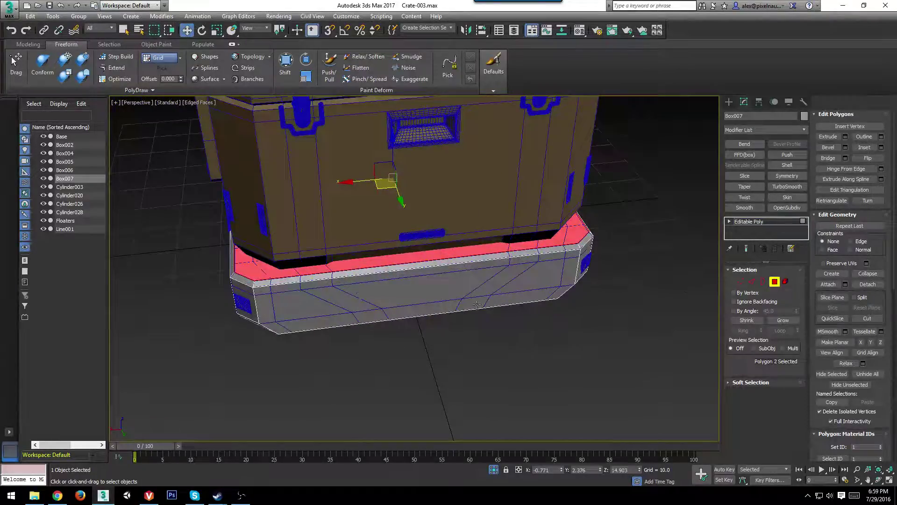
{"action": "middle_click_drag", "start_coordinate": [475, 305], "coordinate": [493, 189], "text": "alt"}
{"action": "key", "text": "F3"}
{"action": "middle_click_drag", "start_coordinate": [348, 246], "coordinate": [342, 327], "text": "alt"}
{"action": "key", "text": "F3"}
{"action": "middle_click_drag", "start_coordinate": [406, 312], "coordinate": [391, 293], "text": "alt"}
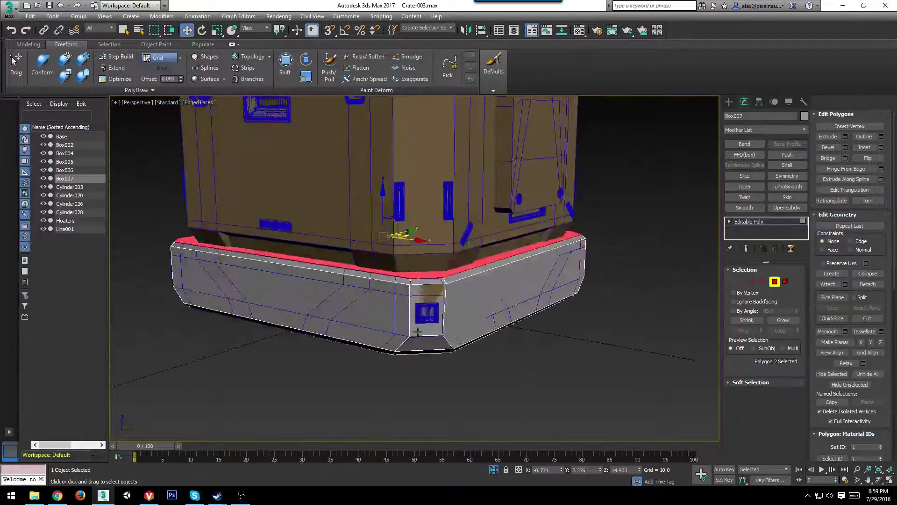
{"action": "middle_click_drag", "start_coordinate": [417, 332], "coordinate": [345, 291], "text": "alt"}
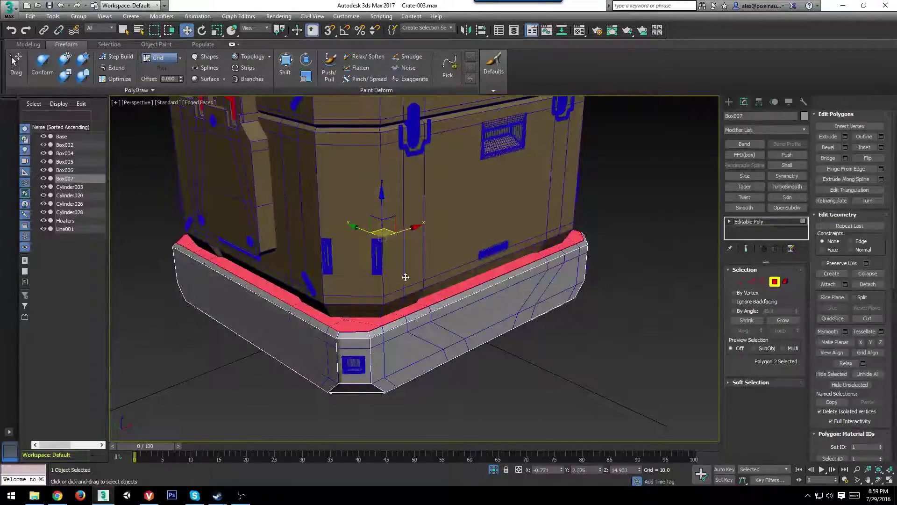
{"action": "middle_click_drag", "start_coordinate": [310, 242], "coordinate": [347, 333], "text": "alt"}
{"action": "key", "text": "F3"}
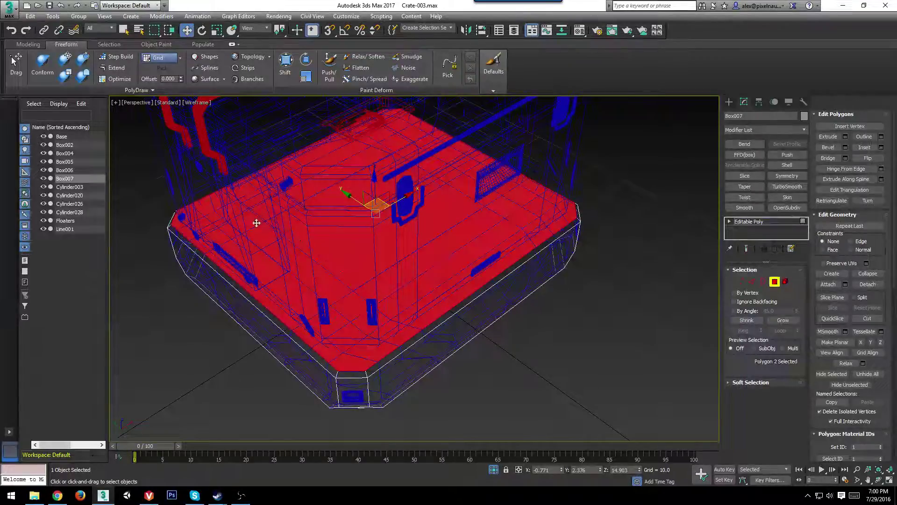
{"action": "key", "text": "F3"}
{"action": "middle_click_drag", "start_coordinate": [312, 303], "coordinate": [294, 283], "text": "alt"}
{"action": "scroll", "coordinate": [288, 280], "scroll_direction": "up", "scroll_amount": 3}
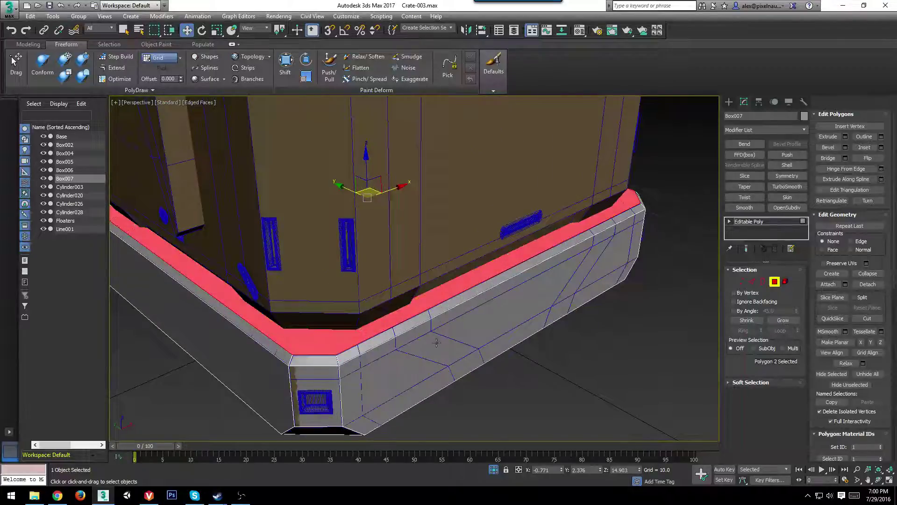
{"action": "scroll", "coordinate": [436, 340], "scroll_direction": "down", "scroll_amount": 4}
{"action": "middle_click_drag", "start_coordinate": [386, 320], "coordinate": [371, 336], "text": "alt"}
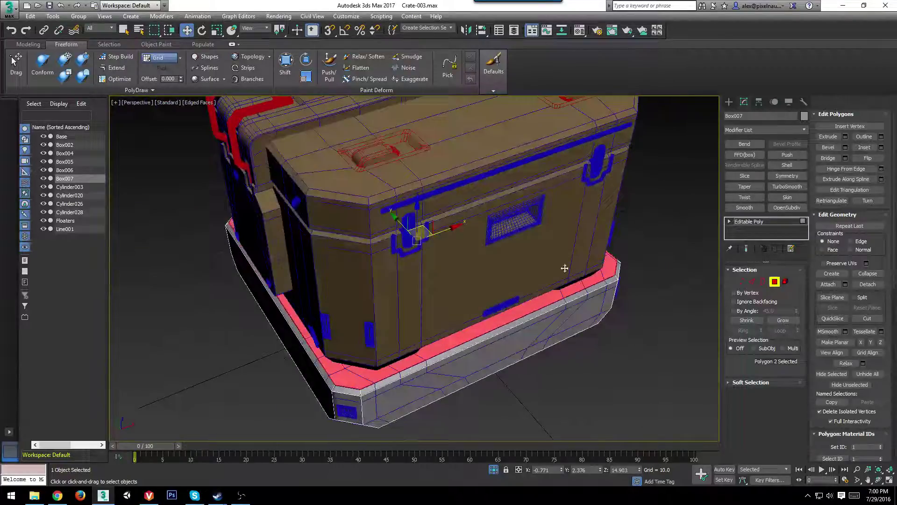
Inset the box's top polygon toward the bottom outline of the crate body.
{"action": "left_click", "coordinate": [870, 150]}
{"action": "scroll", "coordinate": [372, 352], "scroll_direction": "up", "scroll_amount": 3}
{"action": "left_click_drag", "start_coordinate": [373, 357], "coordinate": [369, 350]}
Set the constraint to Edge and try to move the inset's short edge at the negative X, negative Y corner.
{"action": "key", "text": "2"}
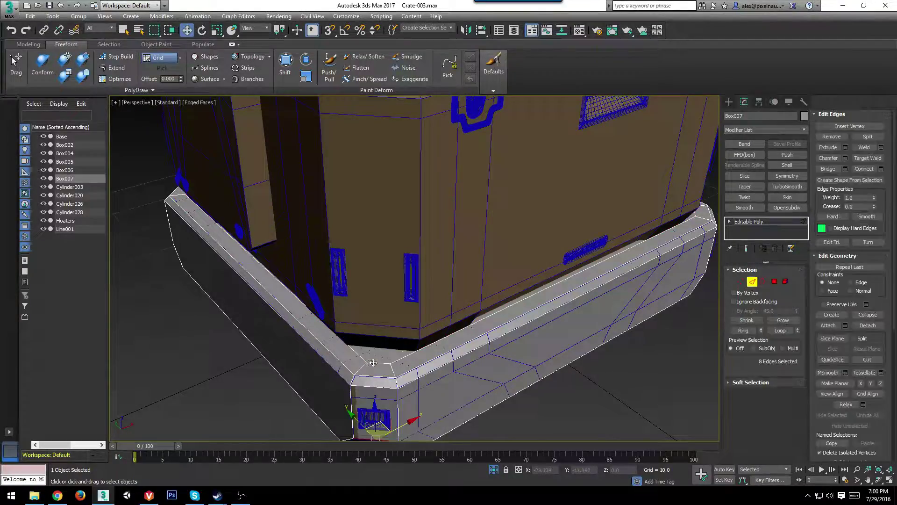
{"action": "left_click", "coordinate": [373, 364]}
{"action": "middle_click_drag", "start_coordinate": [513, 424], "coordinate": [498, 381]}
{"action": "left_click", "coordinate": [857, 281]}
{"action": "scroll", "coordinate": [296, 351], "scroll_direction": "up", "scroll_amount": 2}
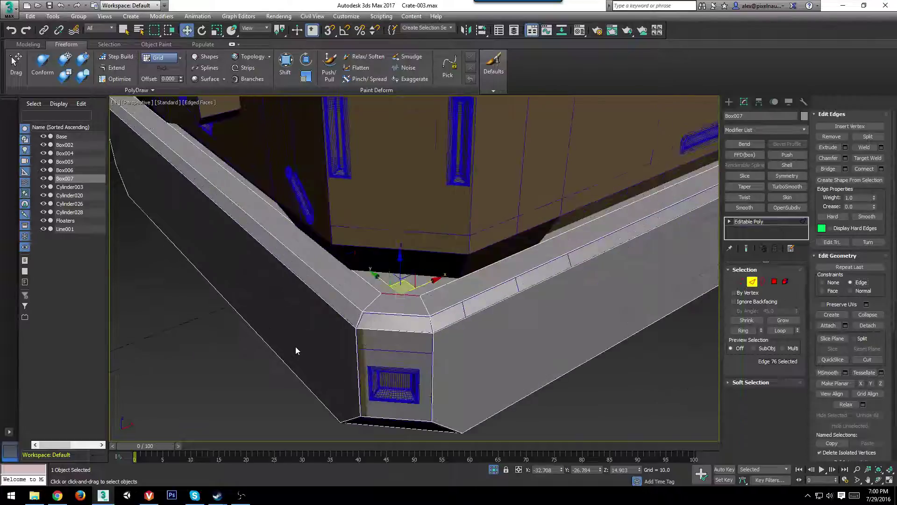
{"action": "left_click_drag", "start_coordinate": [419, 286], "coordinate": [397, 270]}
{"action": "key", "text": "ctrl+z"}
Slide this corner's two inset vertices along their edges to match the crate body's chamfer, the negative X one to about Y -21.51.
{"action": "key", "text": "1"}
{"action": "left_click", "coordinate": [381, 294]}
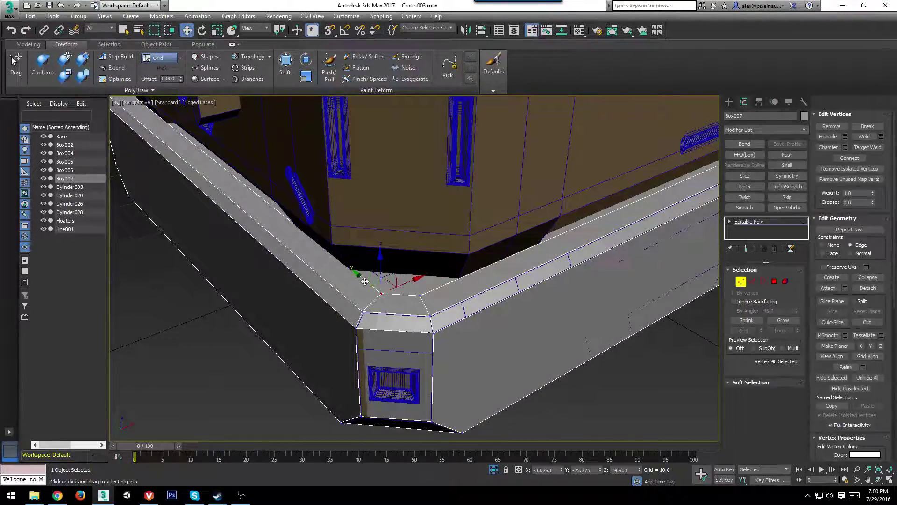
{"action": "left_click_drag", "start_coordinate": [335, 256], "coordinate": [335, 256]}
{"action": "left_click", "coordinate": [423, 298]}
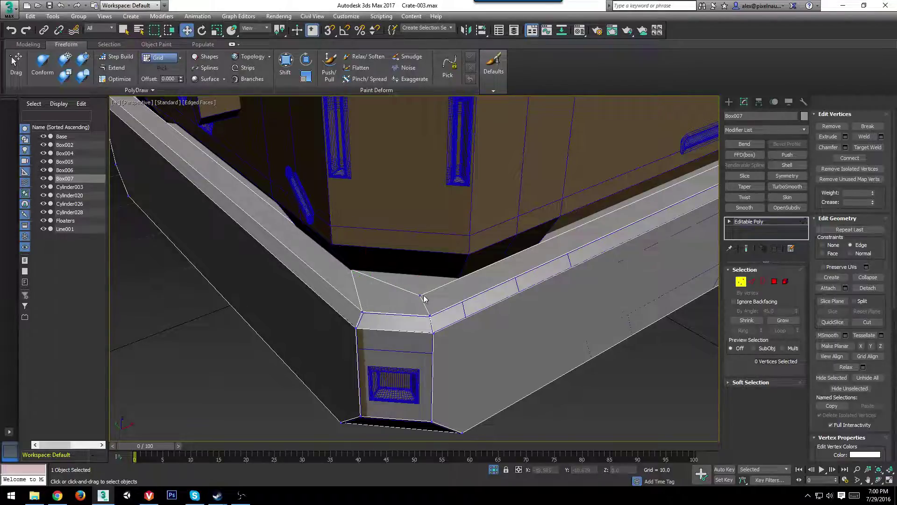
{"action": "left_click", "coordinate": [421, 295]}
{"action": "left_click_drag", "start_coordinate": [452, 284], "coordinate": [482, 274]}
Set the constraint back to None and move the inset's long edge on the negative X side to about X -33.97.
{"action": "left_click", "coordinate": [335, 254]}
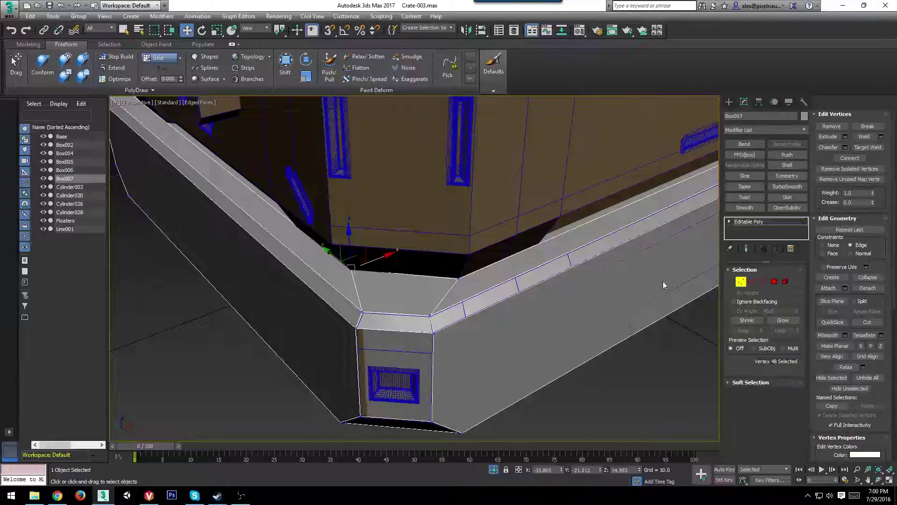
{"action": "left_click", "coordinate": [834, 244]}
{"action": "middle_click_drag", "start_coordinate": [320, 252], "coordinate": [346, 263], "text": "alt"}
{"action": "scroll", "coordinate": [345, 263], "scroll_direction": "up", "scroll_amount": 3}
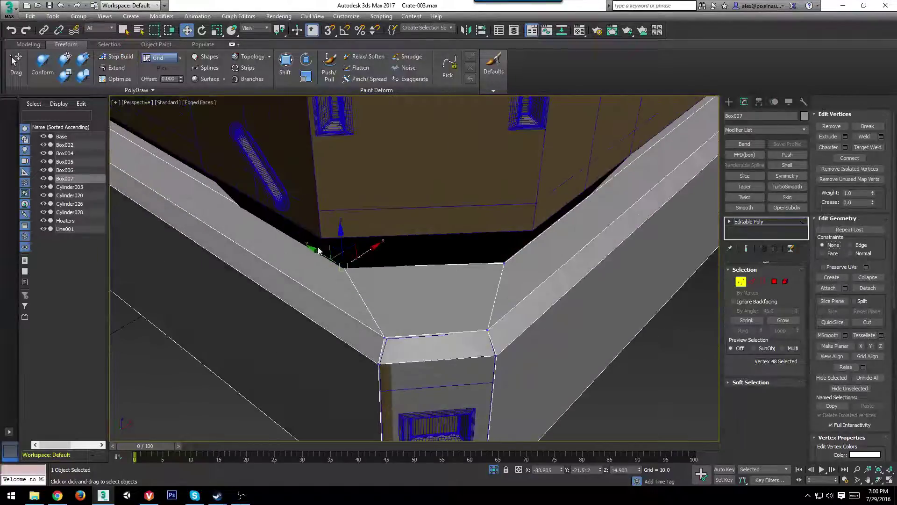
{"action": "key", "text": "2"}
{"action": "left_click", "coordinate": [292, 237]}
{"action": "scroll", "coordinate": [219, 226], "scroll_direction": "down", "scroll_amount": 4}
{"action": "middle_click_drag", "start_coordinate": [225, 221], "coordinate": [204, 198], "text": "alt"}
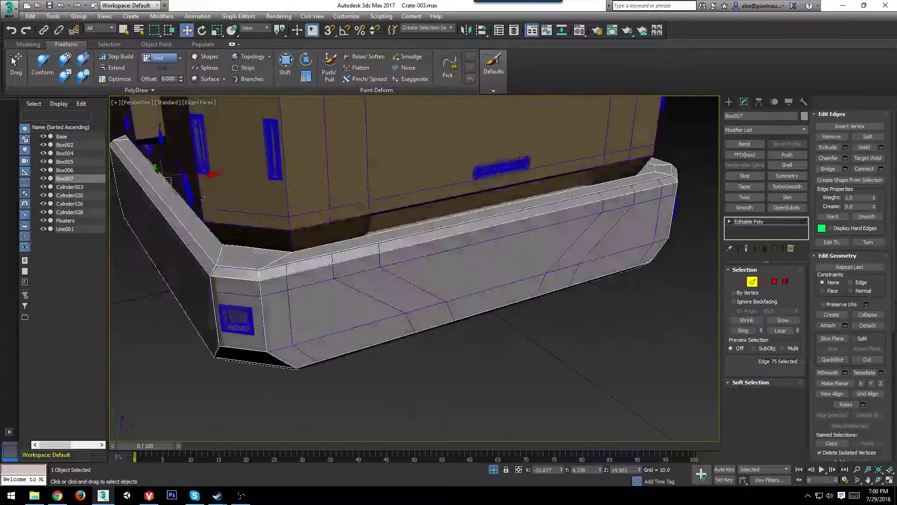
{"action": "scroll", "coordinate": [204, 199], "scroll_direction": "up", "scroll_amount": 5}
{"action": "left_click_drag", "start_coordinate": [213, 184], "coordinate": [211, 183]}
Align the two inset vertices at the positive X, negative Y corner with the body's chamfer, the positive X one at about Y -21.51.
{"action": "middle_click_drag", "start_coordinate": [475, 309], "coordinate": [320, 282], "text": "alt"}
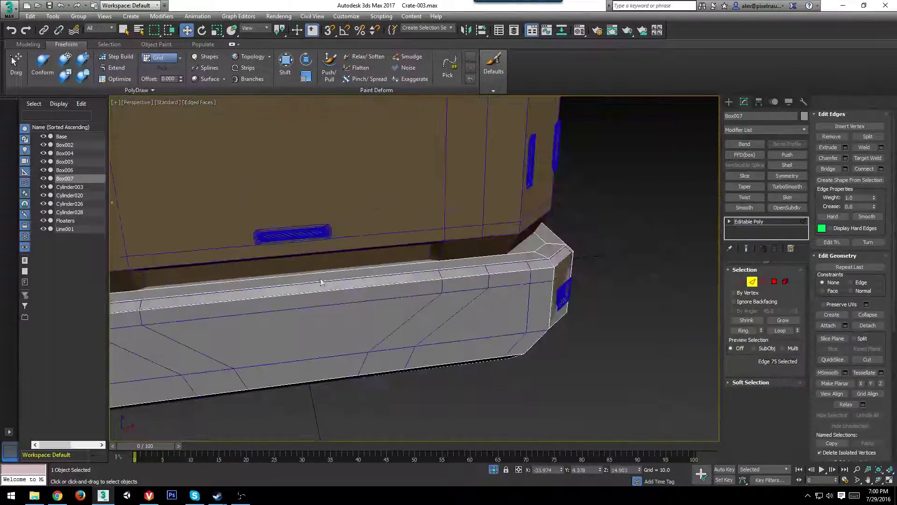
{"action": "left_click", "coordinate": [501, 255]}
{"action": "middle_click_drag", "start_coordinate": [591, 267], "coordinate": [538, 383], "text": "alt"}
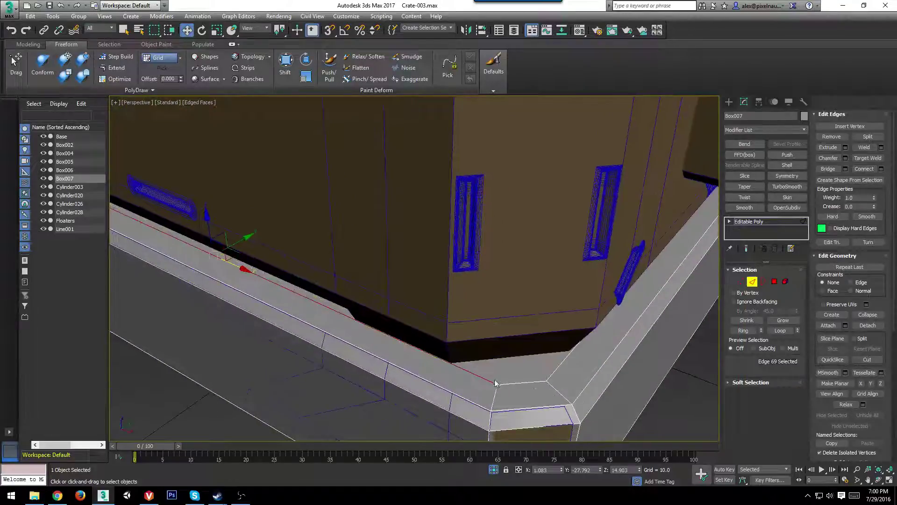
{"action": "key", "text": "1"}
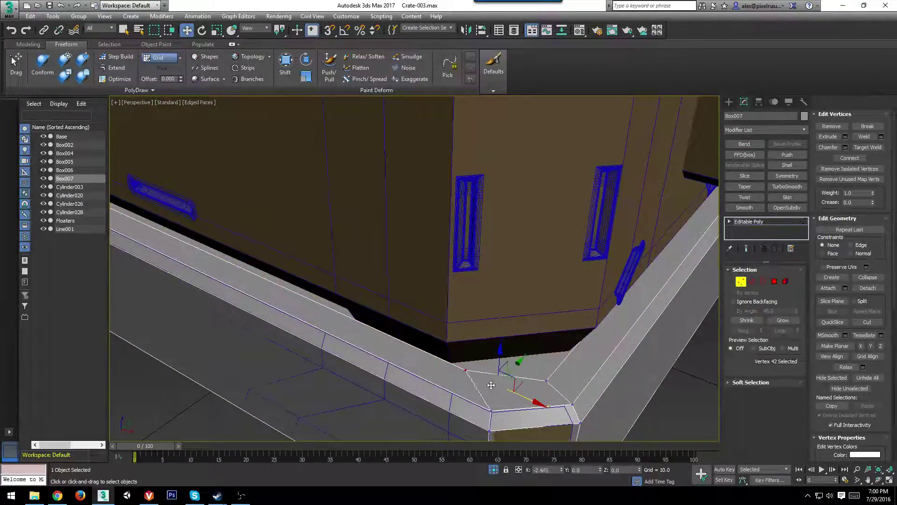
{"action": "left_click", "coordinate": [480, 379]}
{"action": "middle_click_drag", "start_coordinate": [479, 379], "coordinate": [467, 368], "text": "alt"}
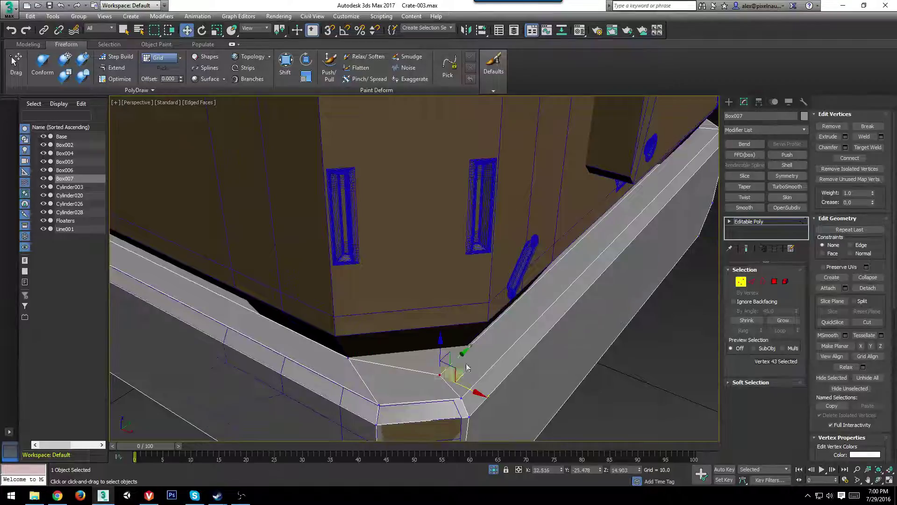
{"action": "left_click_drag", "start_coordinate": [460, 357], "coordinate": [487, 335]}
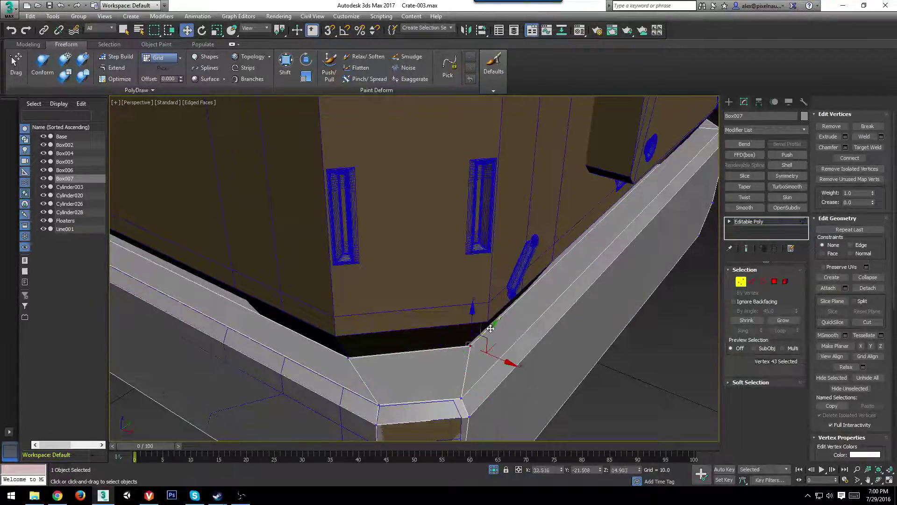
Move the inset's long edge on the positive X side to about X 32.26.
{"action": "key", "text": "2"}
{"action": "left_click", "coordinate": [524, 295]}
{"action": "left_click_drag", "start_coordinate": [645, 220], "coordinate": [642, 220]}
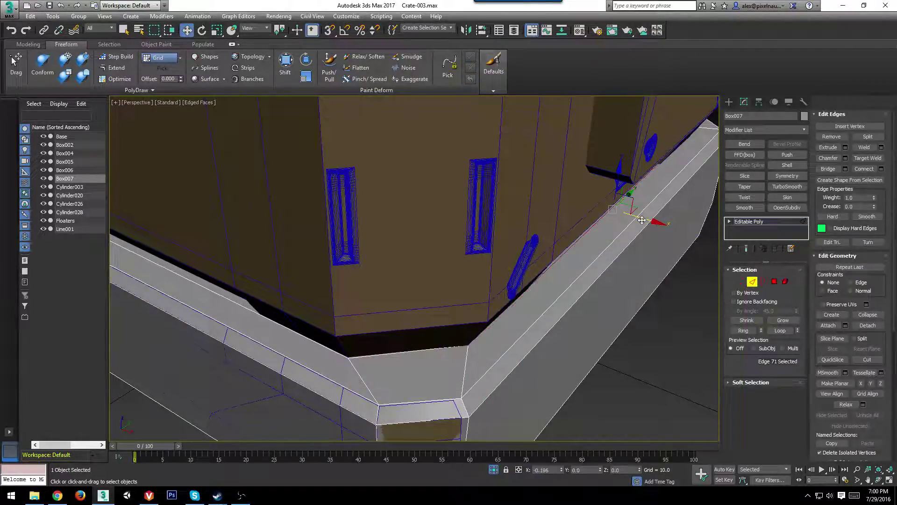
{"action": "middle_click_drag", "start_coordinate": [642, 221], "coordinate": [461, 308], "text": "alt"}
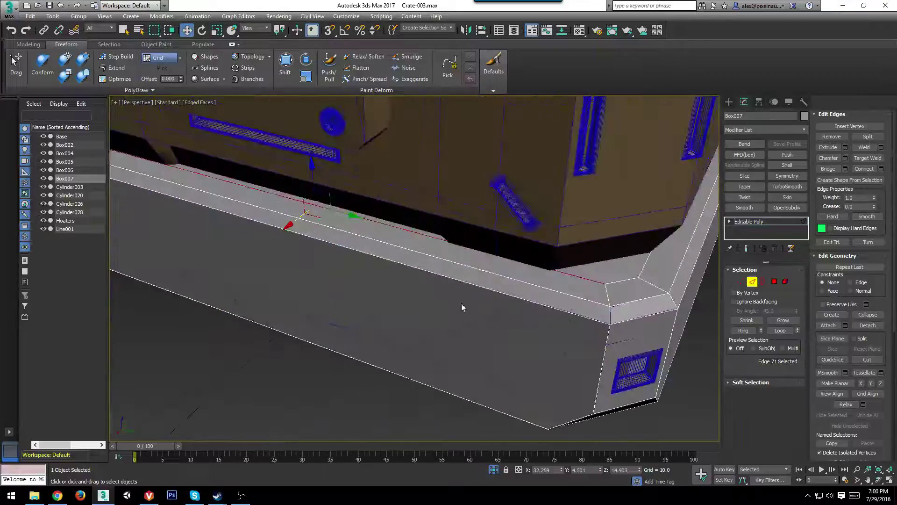
Move the two inset vertices at the positive X, positive Y corner to match the crate body's chamfered corner.
{"action": "key", "text": "1"}
{"action": "left_click", "coordinate": [605, 285]}
{"action": "middle_click_drag", "start_coordinate": [605, 284], "coordinate": [504, 310], "text": "alt"}
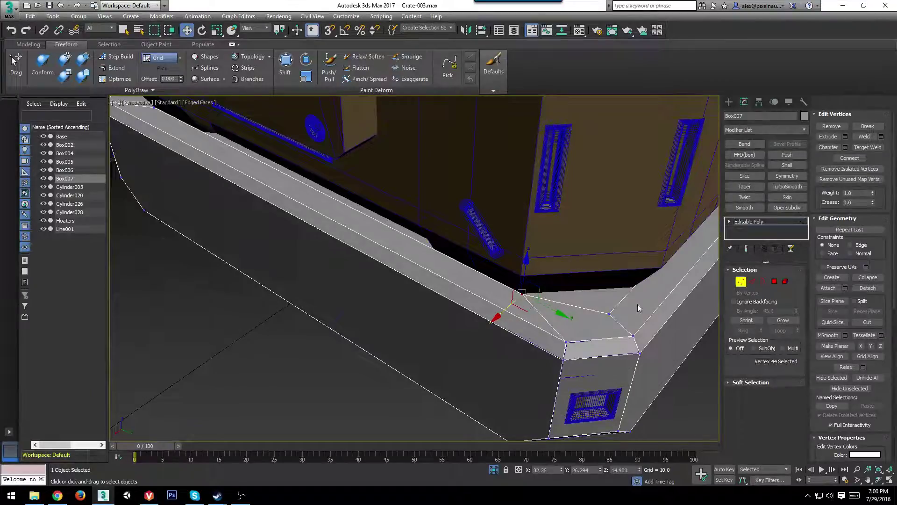
{"action": "left_click", "coordinate": [609, 313]}
{"action": "middle_click_drag", "start_coordinate": [610, 313], "coordinate": [504, 350], "text": "alt"}
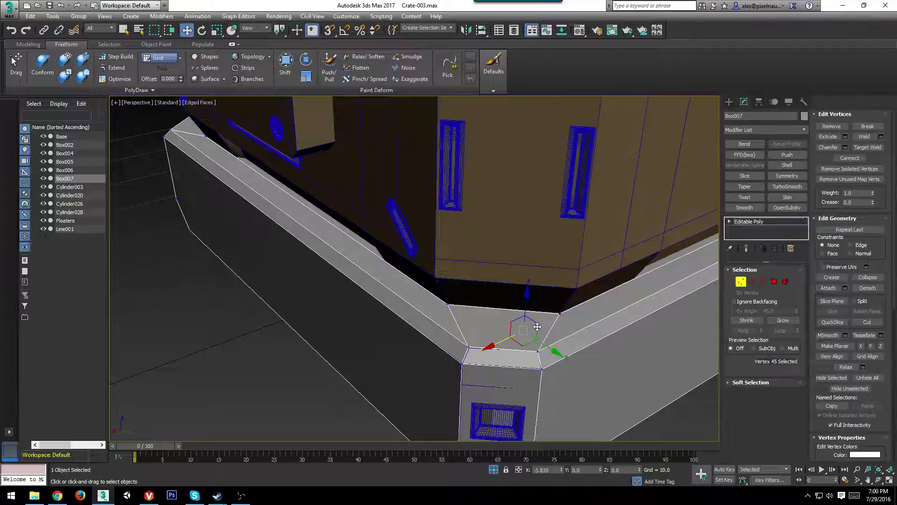
{"action": "middle_click_drag", "start_coordinate": [539, 326], "coordinate": [534, 330]}
Select the inset top polygon and extrude it upward by 10 as a group.
{"action": "left_click", "coordinate": [774, 282]}
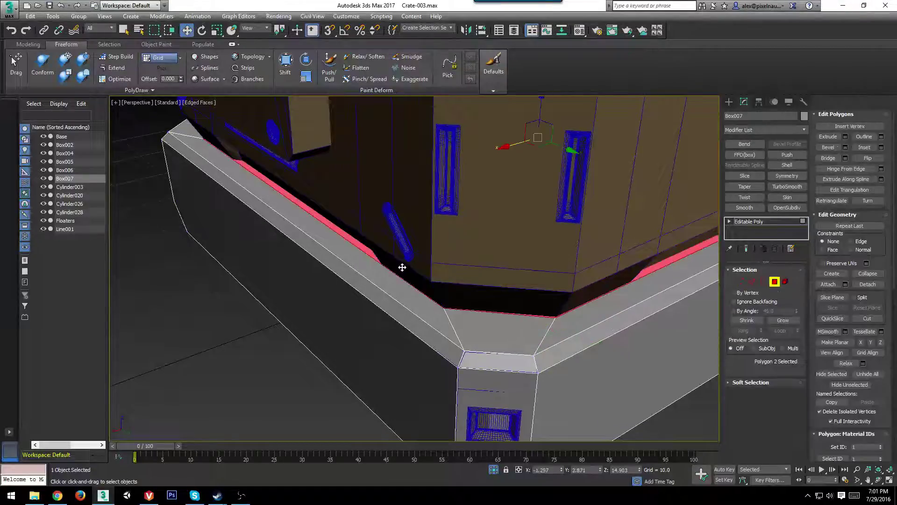
{"action": "middle_click_drag", "start_coordinate": [402, 267], "coordinate": [421, 334], "text": "alt"}
{"action": "scroll", "coordinate": [549, 346], "scroll_direction": "up", "scroll_amount": 2}
{"action": "middle_click_drag", "start_coordinate": [549, 347], "coordinate": [654, 262], "text": "alt"}
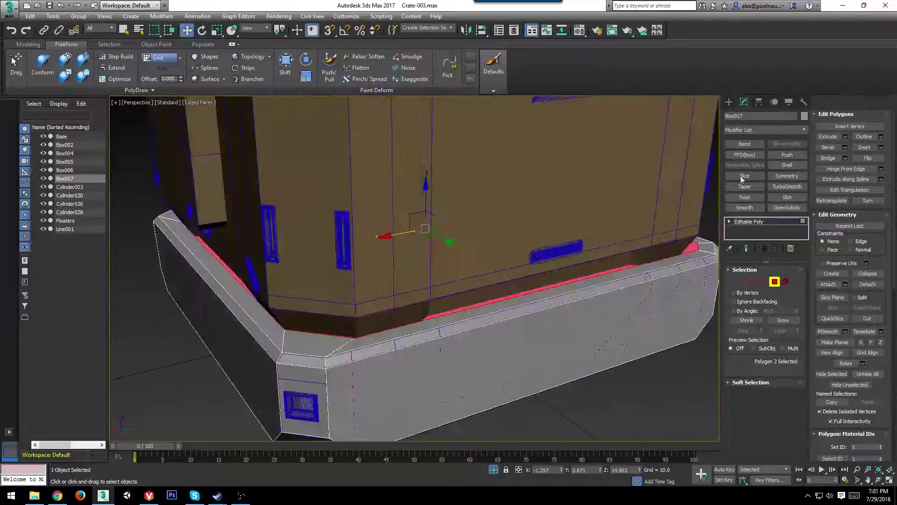
{"action": "left_click", "coordinate": [846, 137]}
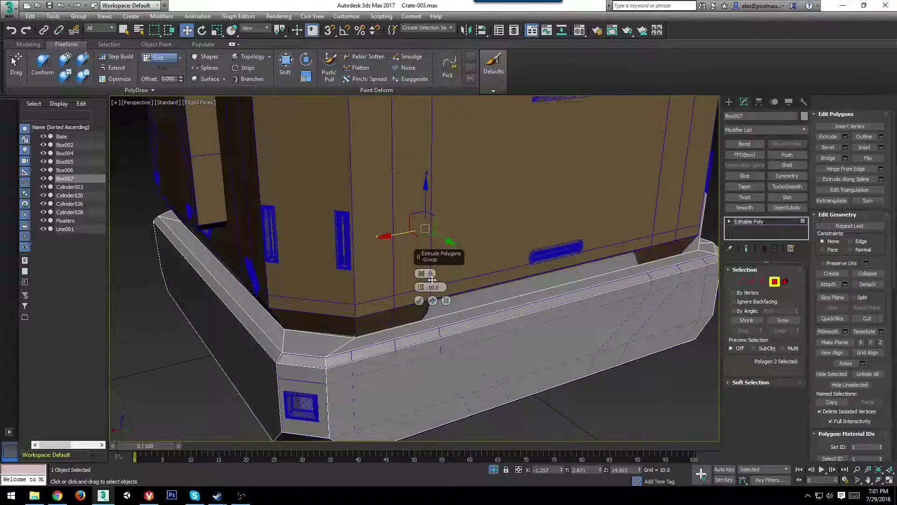
{"action": "left_click", "coordinate": [419, 301]}
Outline the extruded top polygon by about 1.907 and lower it to about Z 18.45.
{"action": "middle_click_drag", "start_coordinate": [434, 196], "coordinate": [443, 130], "text": "alt"}
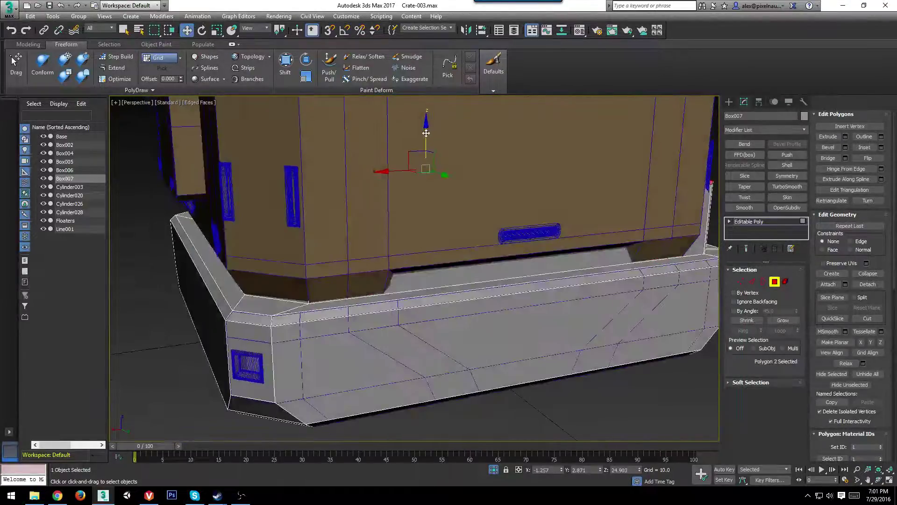
{"action": "left_click", "coordinate": [881, 137]}
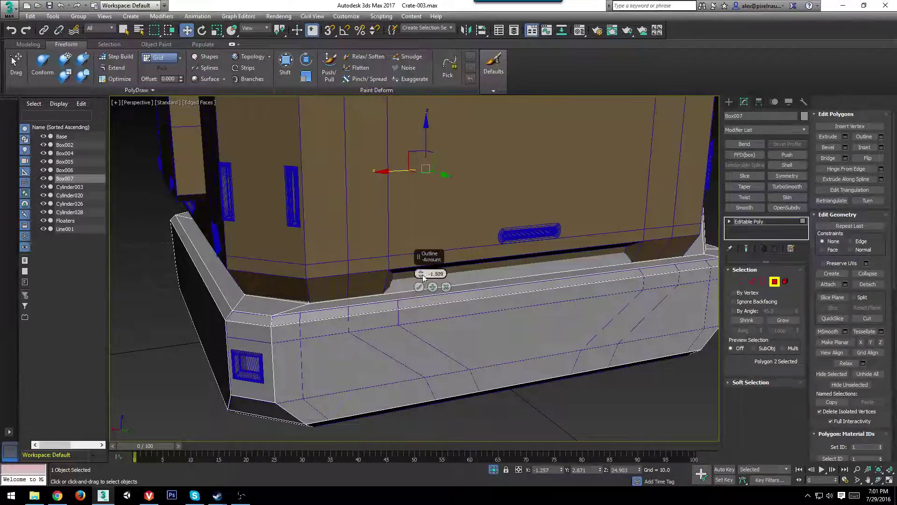
{"action": "left_click_drag", "start_coordinate": [424, 275], "coordinate": [419, 267]}
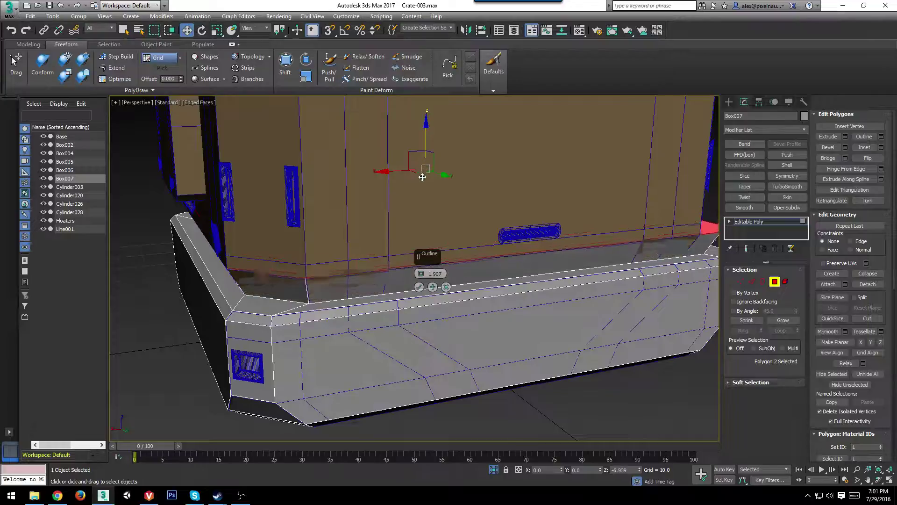
{"action": "middle_click_drag", "start_coordinate": [421, 177], "coordinate": [516, 287], "text": "alt"}
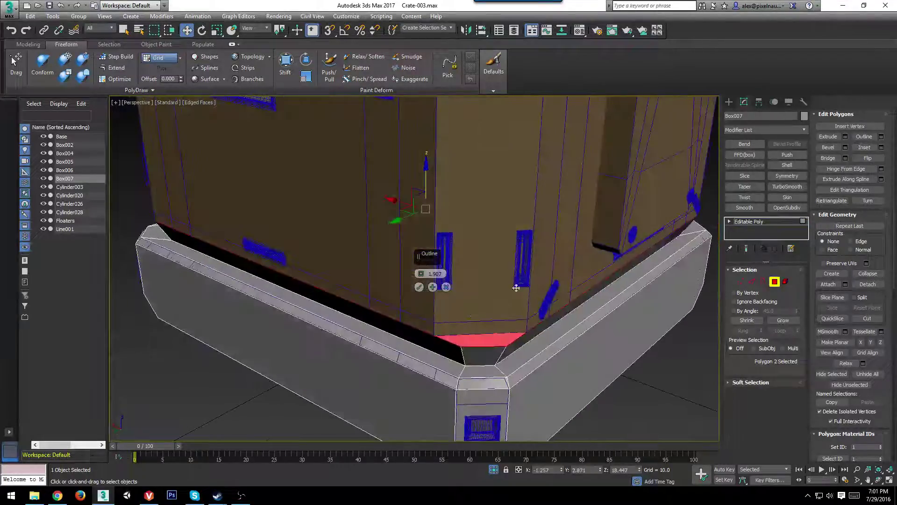
Align the extrusion's two vertical edges at the negative X, positive Y corner with the body's chamfer, the negative X one at about Y 26.70.
{"action": "key", "text": "2"}
{"action": "left_click", "coordinate": [475, 365]}
{"action": "scroll", "coordinate": [448, 334], "scroll_direction": "up", "scroll_amount": 3}
{"action": "middle_click_drag", "start_coordinate": [475, 365], "coordinate": [397, 298]}
{"action": "left_click", "coordinate": [437, 307]}
{"action": "left_click_drag", "start_coordinate": [410, 301], "coordinate": [341, 274]}
{"action": "left_click", "coordinate": [492, 304]}
{"action": "middle_click_drag", "start_coordinate": [493, 305], "coordinate": [500, 311], "text": "alt"}
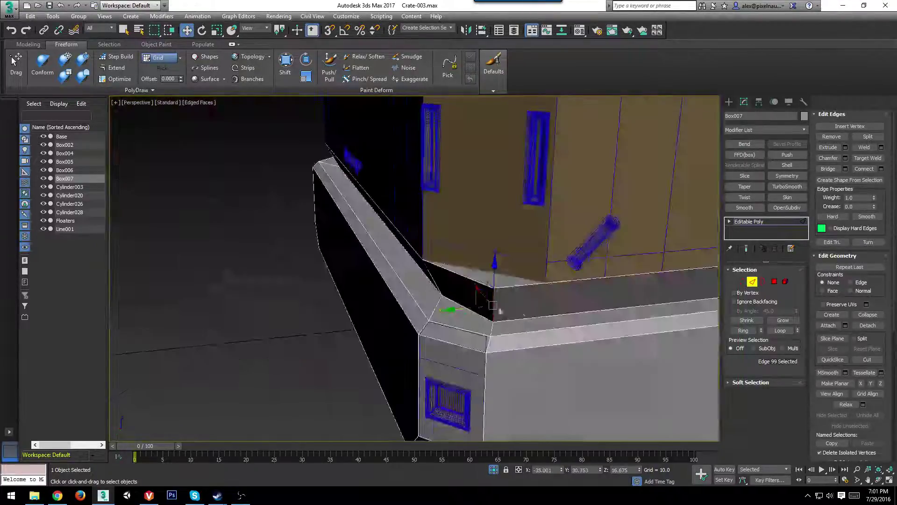
{"action": "left_click_drag", "start_coordinate": [467, 309], "coordinate": [517, 307]}
{"action": "middle_click_drag", "start_coordinate": [542, 311], "coordinate": [563, 317], "text": "alt"}
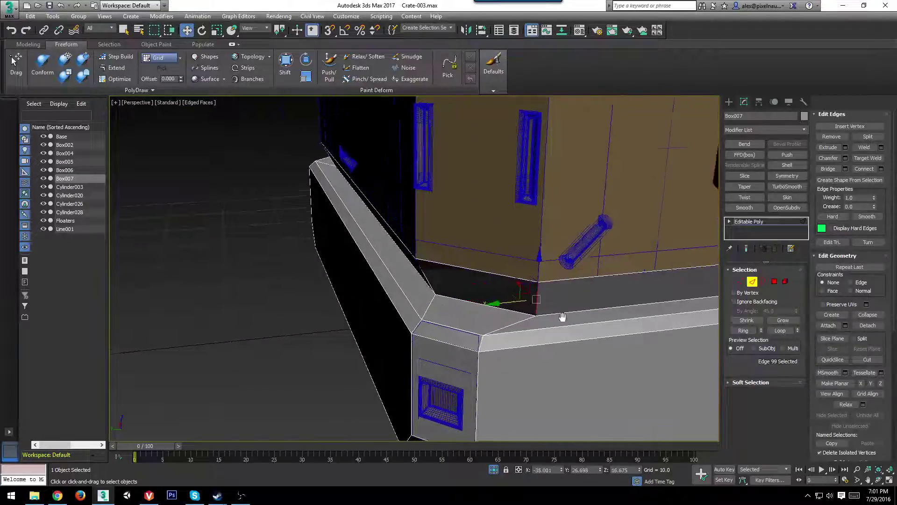
Extrude the body's top polygon up to the lower edge of the lid's top bevel, at about Z 56.26.
{"action": "scroll", "coordinate": [562, 316], "scroll_direction": "down", "scroll_amount": 6}
{"action": "middle_click_drag", "start_coordinate": [641, 327], "coordinate": [472, 328]}
{"action": "middle_click_drag", "start_coordinate": [472, 328], "coordinate": [421, 327], "text": "alt"}
{"action": "scroll", "coordinate": [552, 329], "scroll_direction": "up", "scroll_amount": 5}
{"action": "middle_click_drag", "start_coordinate": [584, 329], "coordinate": [533, 337], "text": "alt"}
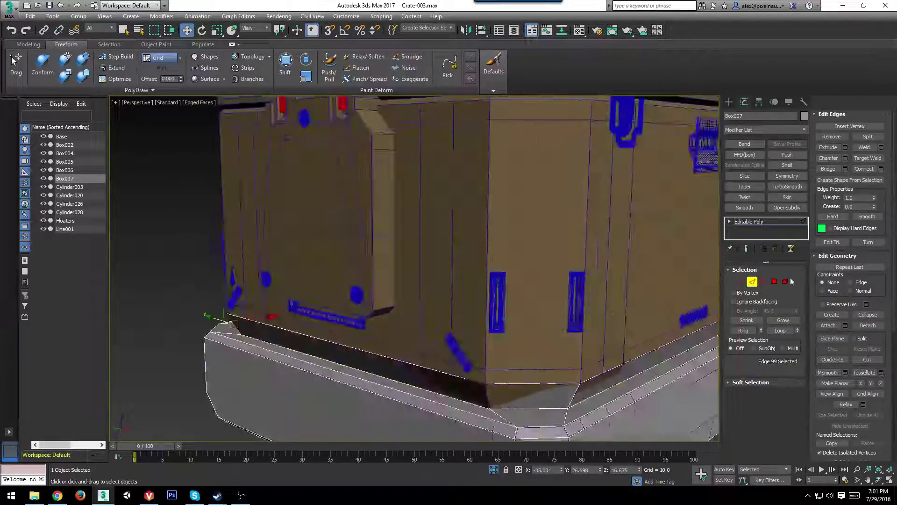
{"action": "key", "text": "4"}
{"action": "scroll", "coordinate": [556, 368], "scroll_direction": "down", "scroll_amount": 4}
{"action": "middle_click_drag", "start_coordinate": [556, 368], "coordinate": [526, 376], "text": "alt"}
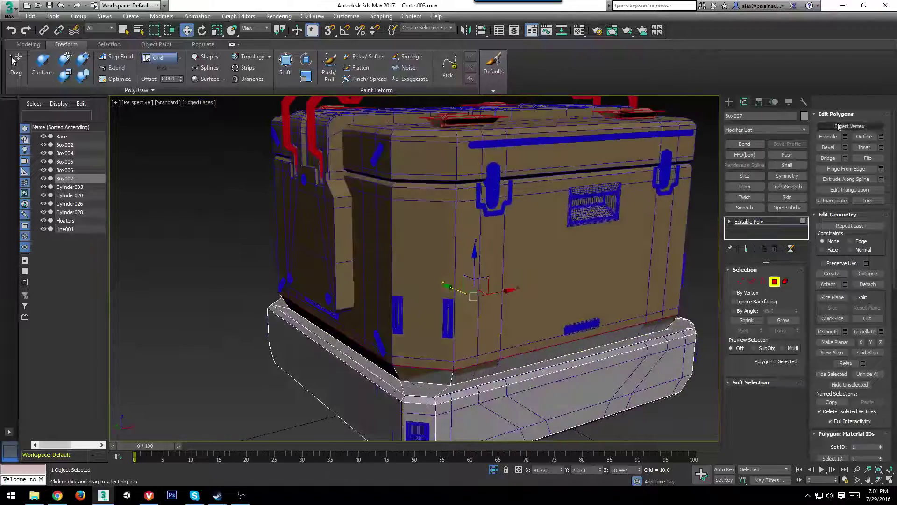
{"action": "left_click", "coordinate": [830, 138]}
{"action": "left_click_drag", "start_coordinate": [476, 313], "coordinate": [474, 212]}
{"action": "middle_click_drag", "start_coordinate": [474, 212], "coordinate": [399, 234], "text": "alt"}
{"action": "scroll", "coordinate": [460, 248], "scroll_direction": "up", "scroll_amount": 4}
{"action": "key", "text": "w"}
{"action": "left_click_drag", "start_coordinate": [387, 156], "coordinate": [388, 156]}
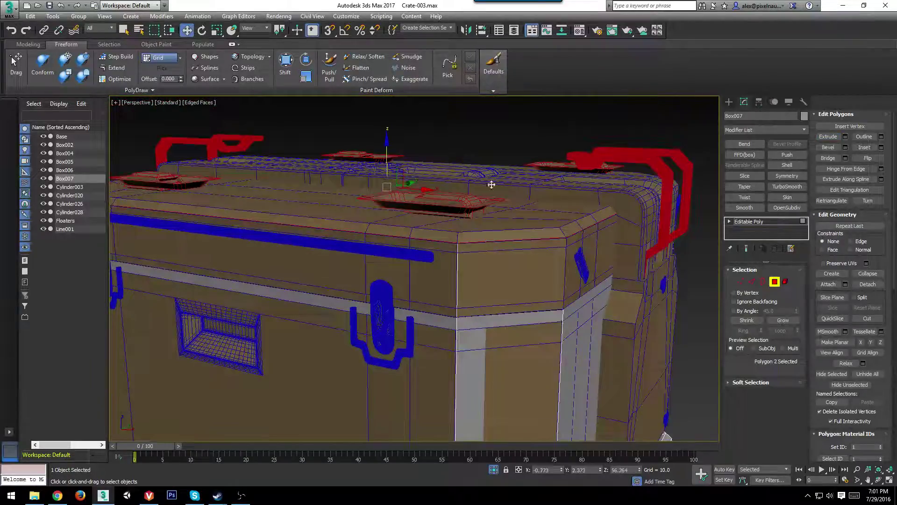
Extrude the top polygon again by a small amount, up to the lid's top surface at about Z 57.15.
{"action": "middle_click_drag", "start_coordinate": [492, 184], "coordinate": [503, 201], "text": "alt"}
{"action": "left_click", "coordinate": [825, 138]}
{"action": "middle_click_drag", "start_coordinate": [506, 248], "coordinate": [462, 254], "text": "alt"}
{"action": "scroll", "coordinate": [462, 254], "scroll_direction": "up", "scroll_amount": 2}
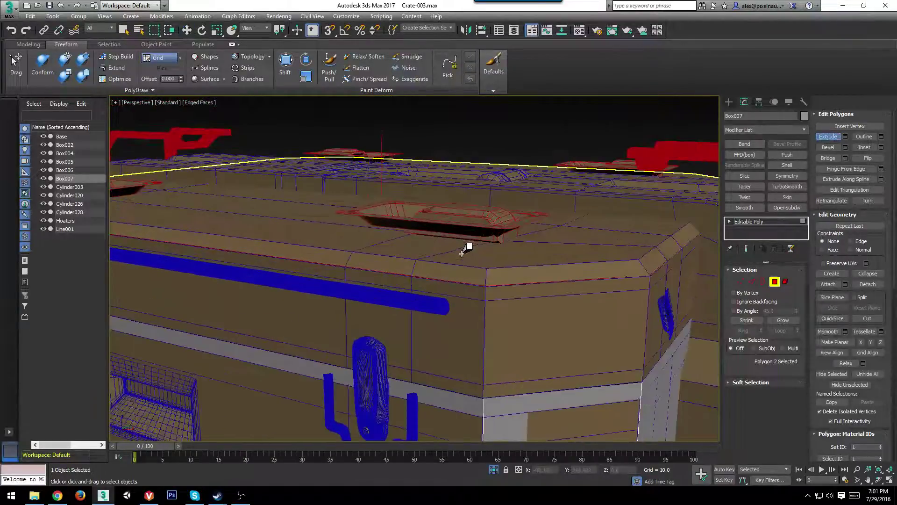
{"action": "left_click_drag", "start_coordinate": [462, 252], "coordinate": [460, 250]}
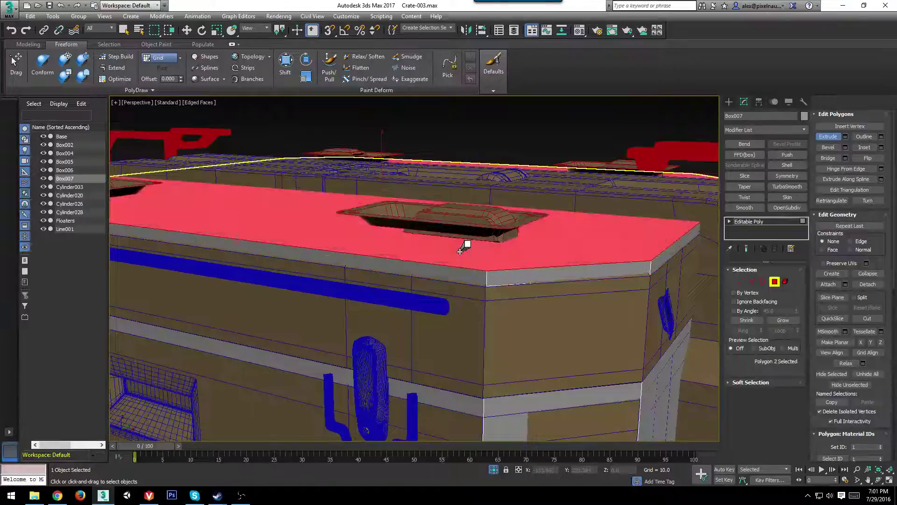
Outline the top polygon inward by about -0.763 and lower it to about Z 57.13.
{"action": "left_click", "coordinate": [881, 137]}
{"action": "left_click_drag", "start_coordinate": [421, 274], "coordinate": [416, 276]}
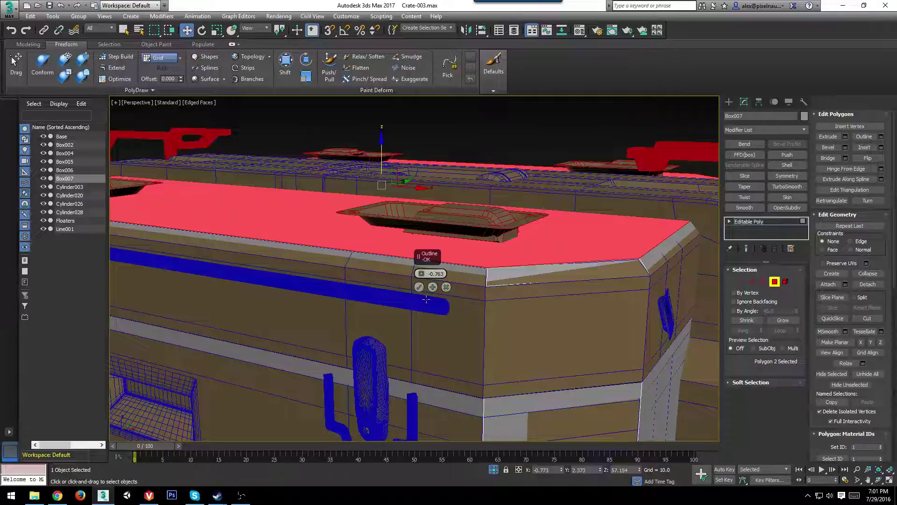
{"action": "left_click_drag", "start_coordinate": [380, 148], "coordinate": [379, 148]}
Align the short bevel edge at the lid's negative X, positive Y corner with the original chamfer, at about X -35.55.
{"action": "scroll", "coordinate": [408, 229], "scroll_direction": "down", "scroll_amount": 5}
{"action": "middle_click_drag", "start_coordinate": [408, 229], "coordinate": [461, 250], "text": "alt"}
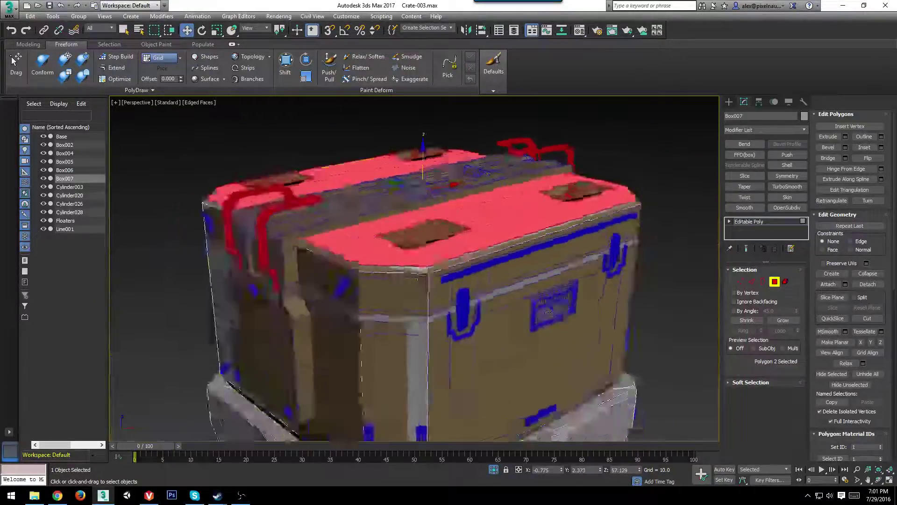
{"action": "scroll", "coordinate": [318, 243], "scroll_direction": "up", "scroll_amount": 3}
{"action": "middle_click_drag", "start_coordinate": [317, 243], "coordinate": [487, 369], "text": "alt"}
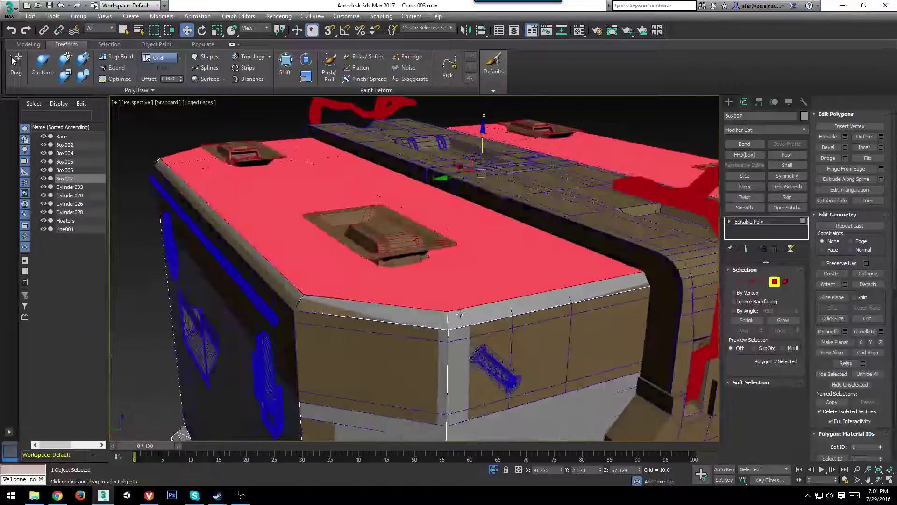
{"action": "key", "text": "2"}
{"action": "scroll", "coordinate": [448, 321], "scroll_direction": "up", "scroll_amount": 2}
{"action": "left_click", "coordinate": [447, 322]}
{"action": "middle_click_drag", "start_coordinate": [442, 331], "coordinate": [417, 316], "text": "alt"}
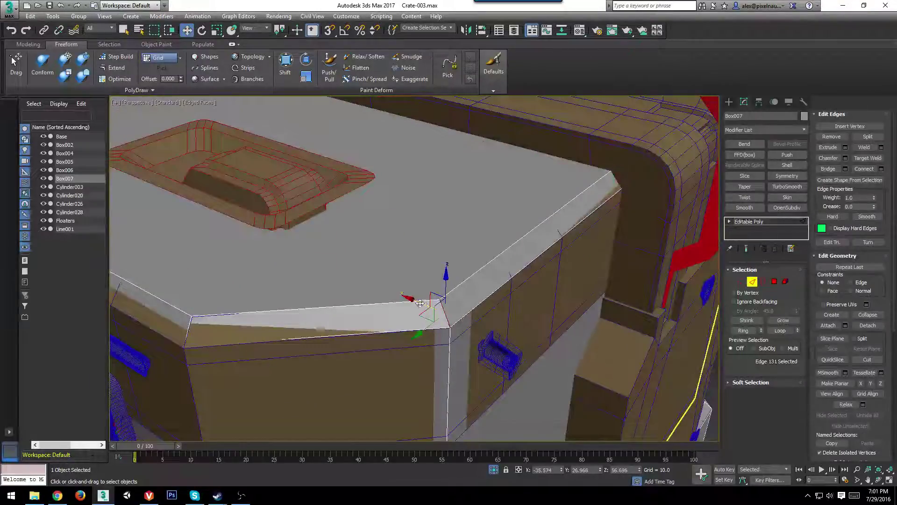
{"action": "left_click_drag", "start_coordinate": [421, 304], "coordinate": [420, 303]}
Move the two vertical edges at the positive X, positive Y corner to about X 34.22 to match the crate's chamfer.
{"action": "scroll", "coordinate": [449, 317], "scroll_direction": "down", "scroll_amount": 4}
{"action": "middle_click_drag", "start_coordinate": [553, 364], "coordinate": [353, 256], "text": "alt"}
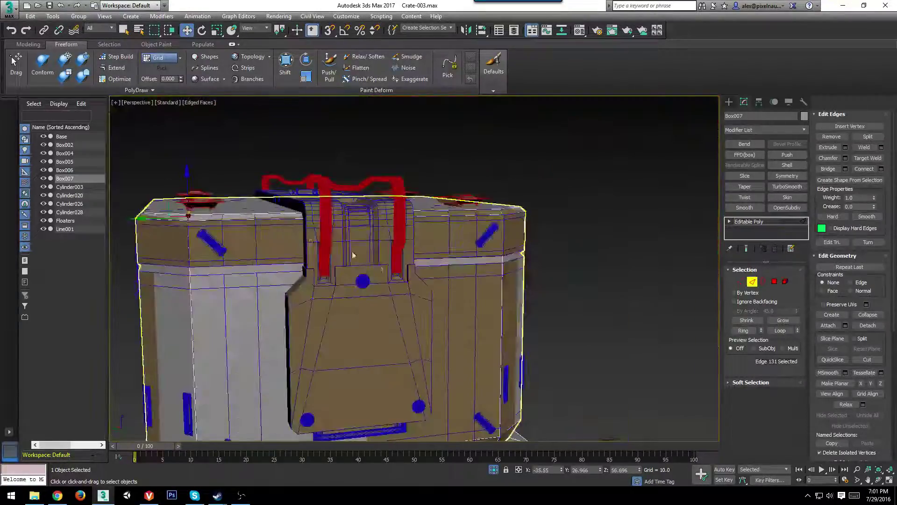
{"action": "middle_click_drag", "start_coordinate": [337, 299], "coordinate": [523, 306]}
{"action": "scroll", "coordinate": [372, 234], "scroll_direction": "down", "scroll_amount": 3}
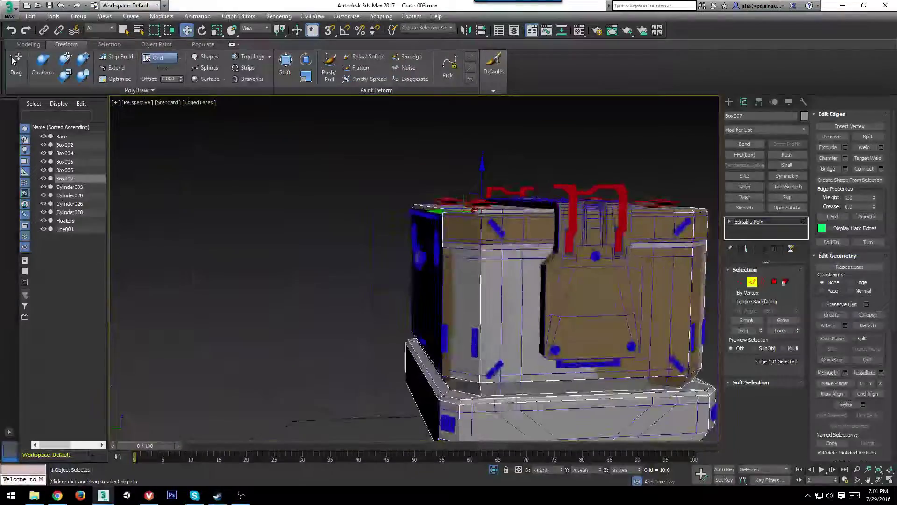
{"action": "scroll", "coordinate": [490, 280], "scroll_direction": "down", "scroll_amount": 3}
{"action": "middle_click_drag", "start_coordinate": [491, 281], "coordinate": [472, 297]}
{"action": "middle_click_drag", "start_coordinate": [472, 297], "coordinate": [408, 319]}
{"action": "scroll", "coordinate": [426, 273], "scroll_direction": "up", "scroll_amount": 3}
{"action": "scroll", "coordinate": [404, 284], "scroll_direction": "up", "scroll_amount": 4}
{"action": "scroll", "coordinate": [408, 319], "scroll_direction": "down", "scroll_amount": 4}
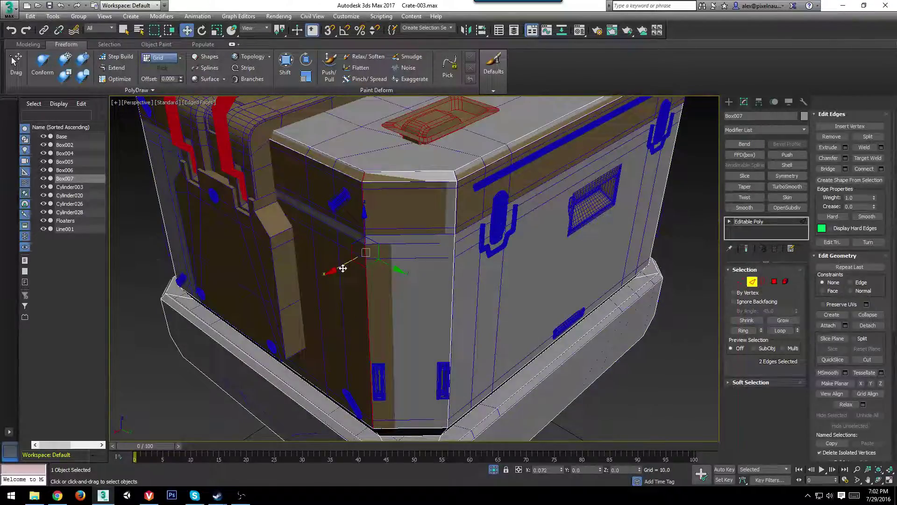
{"action": "left_click_drag", "start_coordinate": [344, 269], "coordinate": [343, 268]}
Examine how the low-poly body lines up with the original crate along its sides and corners.
{"action": "middle_click_drag", "start_coordinate": [491, 313], "coordinate": [367, 213], "text": "alt"}
{"action": "scroll", "coordinate": [445, 273], "scroll_direction": "down", "scroll_amount": 5}
{"action": "scroll", "coordinate": [458, 302], "scroll_direction": "up", "scroll_amount": 2}
{"action": "middle_click_drag", "start_coordinate": [386, 295], "coordinate": [330, 253]}
{"action": "middle_click_drag", "start_coordinate": [285, 205], "coordinate": [294, 223]}
{"action": "scroll", "coordinate": [294, 223], "scroll_direction": "up", "scroll_amount": 2}
{"action": "middle_click_drag", "start_coordinate": [253, 247], "coordinate": [269, 253], "text": "alt"}
{"action": "middle_click_drag", "start_coordinate": [269, 254], "coordinate": [437, 257]}
{"action": "scroll", "coordinate": [359, 191], "scroll_direction": "down", "scroll_amount": 3}
{"action": "middle_click_drag", "start_coordinate": [400, 261], "coordinate": [328, 274]}
{"action": "scroll", "coordinate": [424, 276], "scroll_direction": "up", "scroll_amount": 3}
{"action": "scroll", "coordinate": [429, 266], "scroll_direction": "down", "scroll_amount": 3}
{"action": "scroll", "coordinate": [463, 278], "scroll_direction": "up", "scroll_amount": 2}
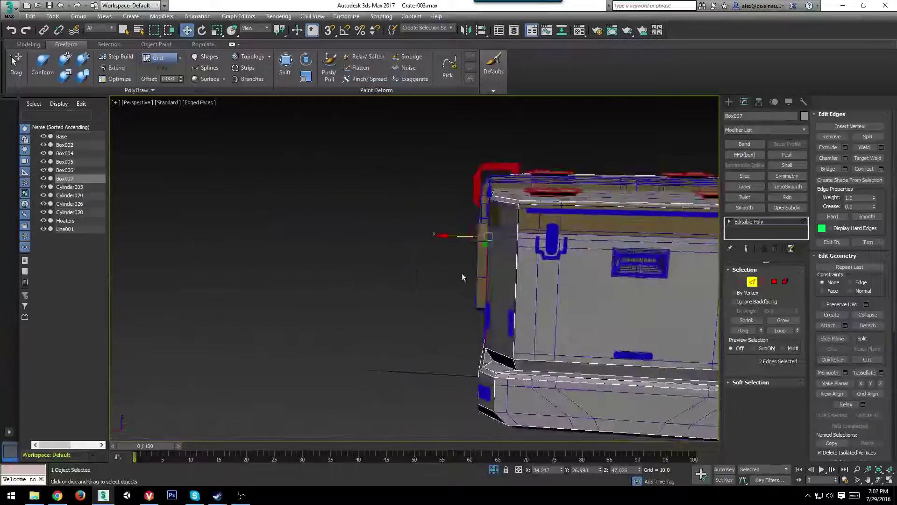
Select all edges crossing the crate's middle and connect them with a central edge loop running lengthwise over the crate.
{"action": "middle_click_drag", "start_coordinate": [462, 277], "coordinate": [385, 281]}
{"action": "middle_click_drag", "start_coordinate": [484, 265], "coordinate": [391, 147], "text": "alt"}
{"action": "scroll", "coordinate": [440, 283], "scroll_direction": "down", "scroll_amount": 3}
{"action": "scroll", "coordinate": [458, 300], "scroll_direction": "up", "scroll_amount": 3}
{"action": "key", "text": "F3"}
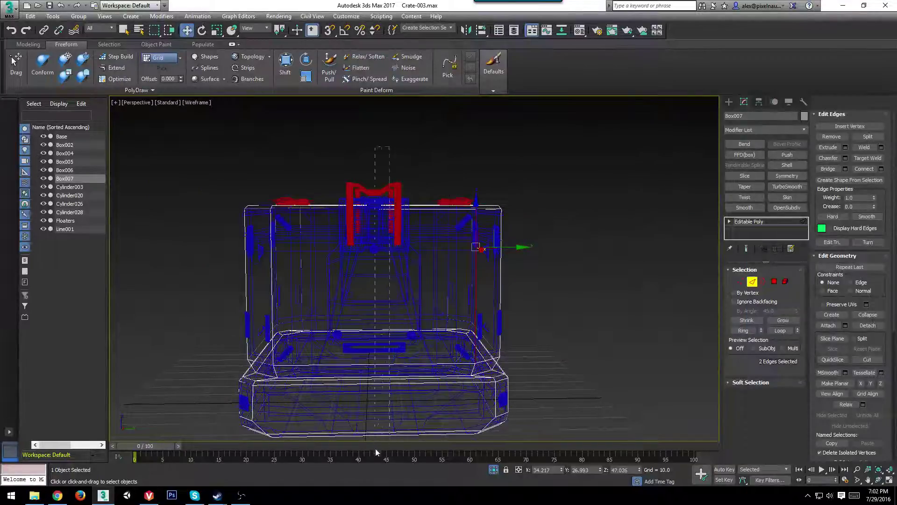
{"action": "left_click_drag", "start_coordinate": [376, 449], "coordinate": [375, 446]}
{"action": "middle_click_drag", "start_coordinate": [400, 417], "coordinate": [409, 383]}
{"action": "key", "text": "F3"}
{"action": "middle_click_drag", "start_coordinate": [407, 260], "coordinate": [414, 281], "text": "alt"}
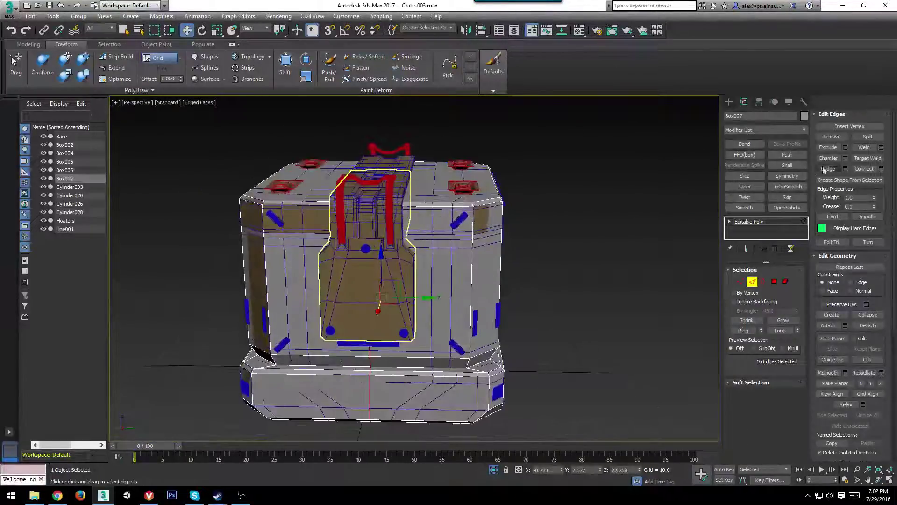
Chamfer the central edge loop by about 11.444 to match the width of the end bracket.
{"action": "left_click", "coordinate": [845, 158]}
{"action": "middle_click_drag", "start_coordinate": [346, 286], "coordinate": [363, 284], "text": "alt"}
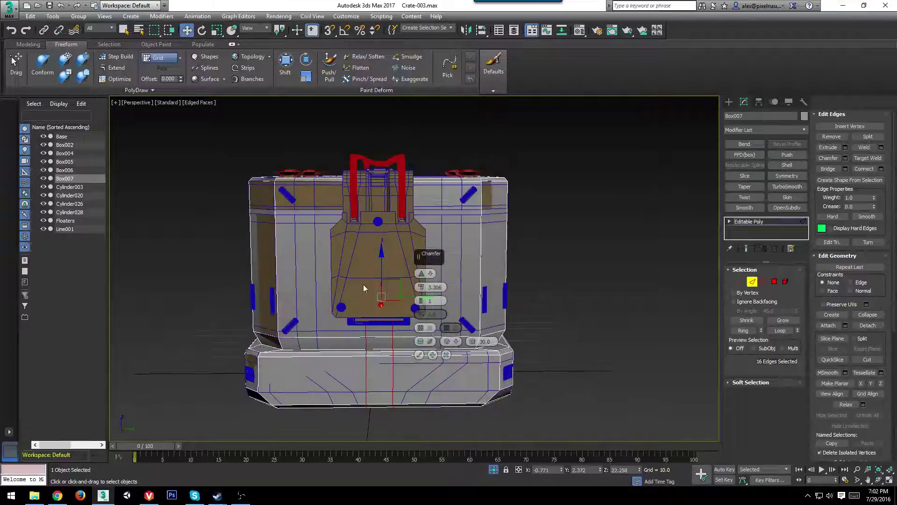
{"action": "left_click_drag", "start_coordinate": [422, 288], "coordinate": [412, 257]}
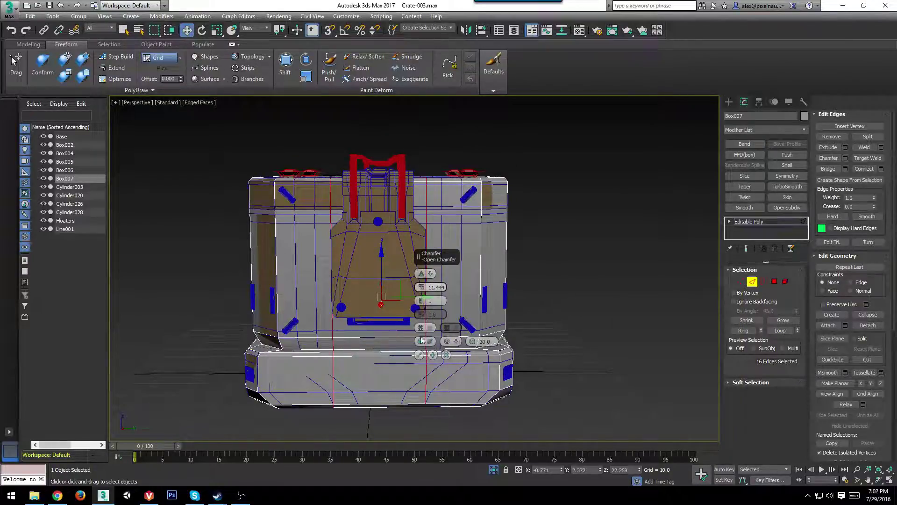
{"action": "left_click", "coordinate": [419, 355]}
Align the two lengthwise loops with the bracket's sides in Y, shifting the negative Y loop by about 0.31.
{"action": "middle_click_drag", "start_coordinate": [419, 355], "coordinate": [388, 310], "text": "alt"}
{"action": "scroll", "coordinate": [388, 310], "scroll_direction": "up", "scroll_amount": 3}
{"action": "left_click_drag", "start_coordinate": [357, 288], "coordinate": [361, 289]}
{"action": "middle_click_drag", "start_coordinate": [360, 289], "coordinate": [344, 293], "text": "alt"}
{"action": "double_click", "coordinate": [296, 240]}
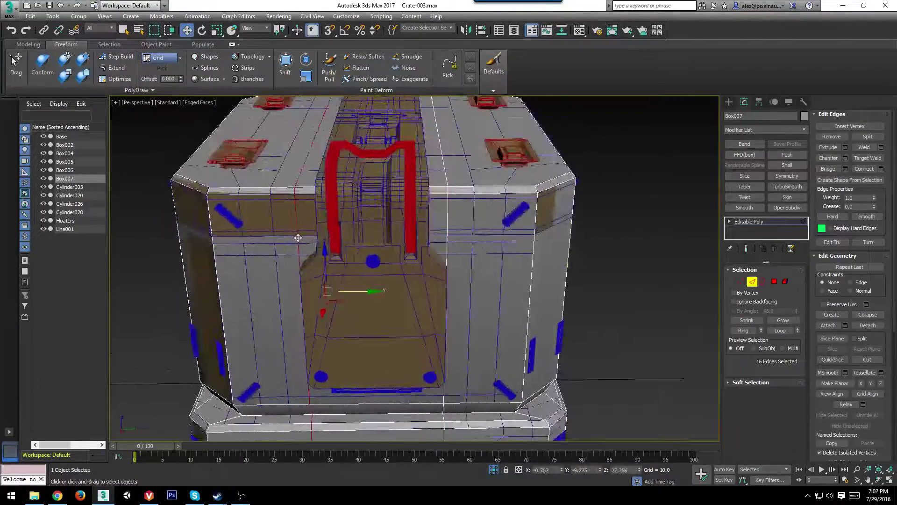
{"action": "middle_click_drag", "start_coordinate": [297, 240], "coordinate": [340, 286], "text": "alt"}
{"action": "scroll", "coordinate": [401, 289], "scroll_direction": "up", "scroll_amount": 3}
{"action": "left_click_drag", "start_coordinate": [340, 286], "coordinate": [341, 286]}
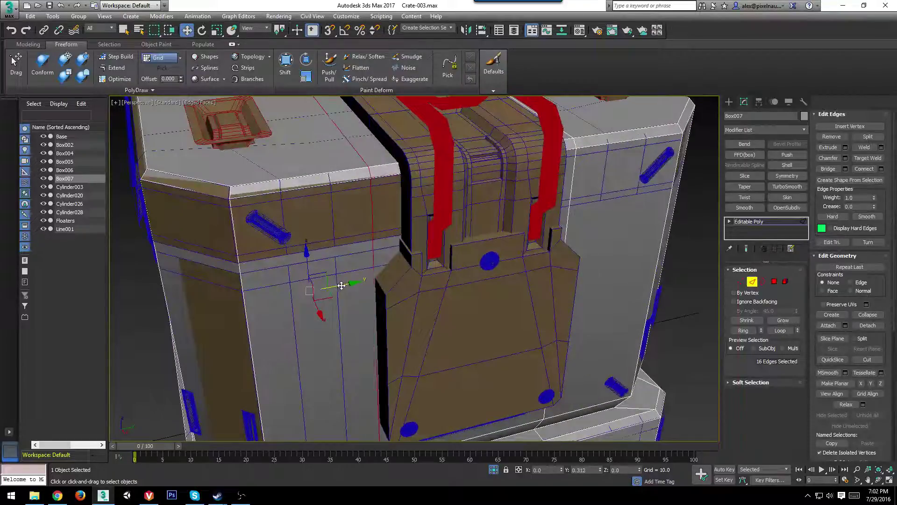
Connect the body's ring of vertical edges with a horizontal loop and lower it to the bracket's bottom edge, about Z 23.92.
{"action": "middle_click_drag", "start_coordinate": [341, 286], "coordinate": [395, 308], "text": "alt"}
{"action": "left_click", "coordinate": [392, 286]}
{"action": "scroll", "coordinate": [552, 292], "scroll_direction": "down", "scroll_amount": 3}
{"action": "key", "text": "alt+r"}
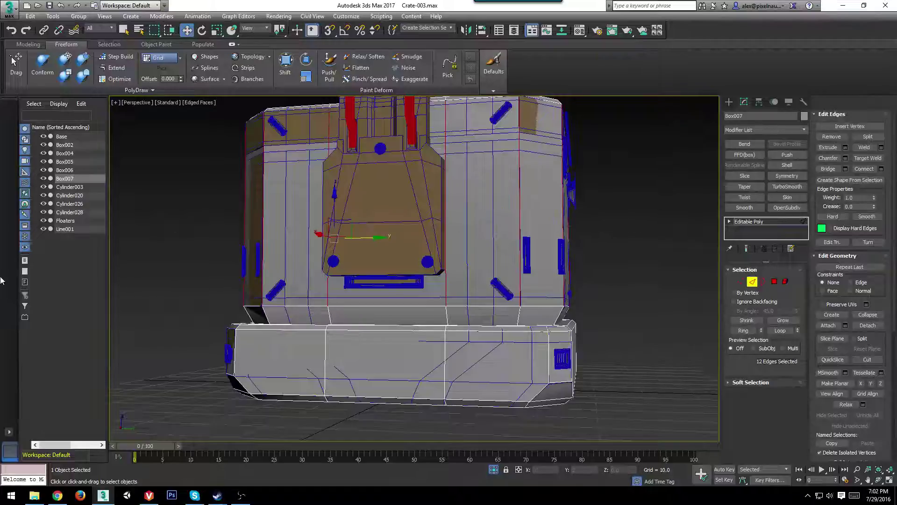
{"action": "key", "text": "ctrl+shift+e"}
{"action": "left_click_drag", "start_coordinate": [424, 193], "coordinate": [430, 270]}
{"action": "scroll", "coordinate": [419, 252], "scroll_direction": "up", "scroll_amount": 4}
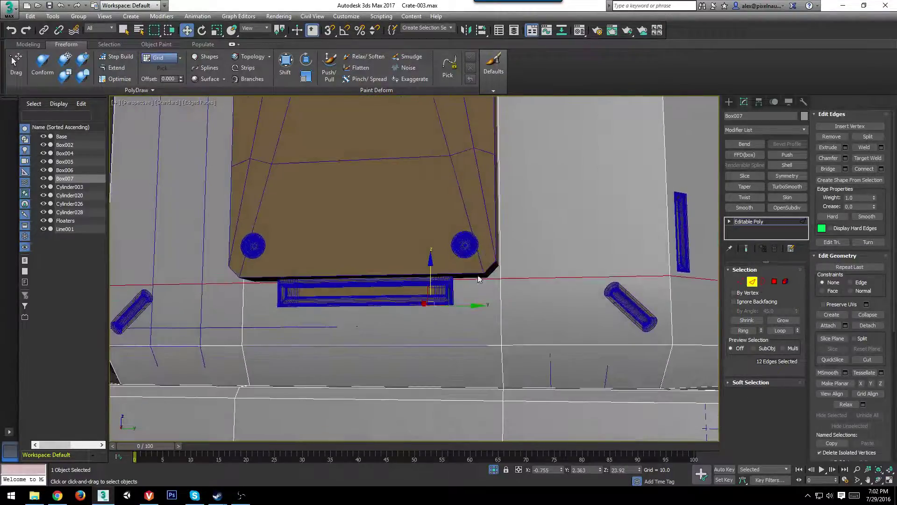
Add a second horizontal loop around the body and lower it to the top of the bracket's bevelled bottom corners.
{"action": "scroll", "coordinate": [478, 281], "scroll_direction": "down", "scroll_amount": 5}
{"action": "left_click_drag", "start_coordinate": [152, 267], "coordinate": [153, 267]}
{"action": "key", "text": "ctrl+shift+e"}
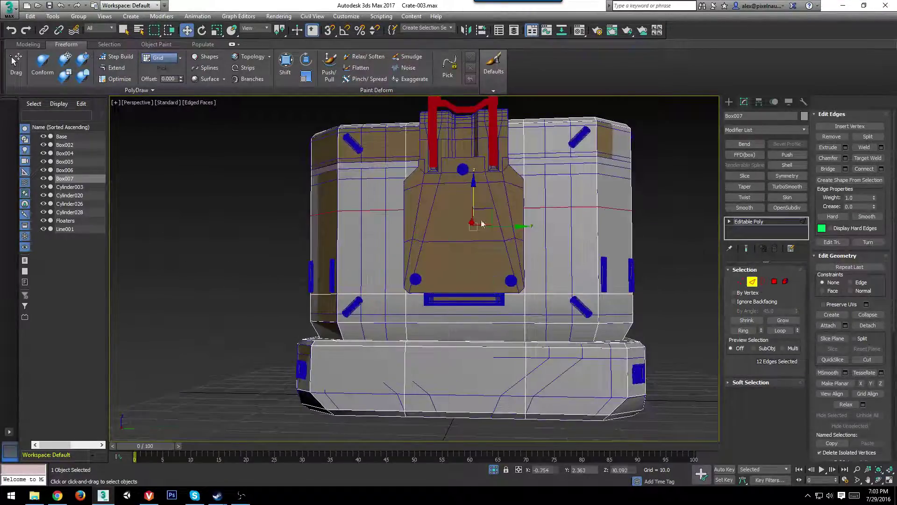
{"action": "scroll", "coordinate": [478, 196], "scroll_direction": "up", "scroll_amount": 3}
{"action": "left_click_drag", "start_coordinate": [472, 205], "coordinate": [469, 287]}
{"action": "middle_click_drag", "start_coordinate": [485, 290], "coordinate": [461, 305], "text": "alt"}
{"action": "scroll", "coordinate": [460, 304], "scroll_direction": "up", "scroll_amount": 2}
{"action": "left_click_drag", "start_coordinate": [480, 298], "coordinate": [476, 304]}
Add a third horizontal loop around the body and raise it by about 4.41 to the bracket's upper shoulder.
{"action": "scroll", "coordinate": [475, 280], "scroll_direction": "down", "scroll_amount": 4}
{"action": "middle_click_drag", "start_coordinate": [475, 248], "coordinate": [623, 282]}
{"action": "scroll", "coordinate": [416, 326], "scroll_direction": "down", "scroll_amount": 3}
{"action": "left_click_drag", "start_coordinate": [624, 284], "coordinate": [143, 307]}
{"action": "key", "text": "ctrl+shift+e"}
{"action": "middle_click_drag", "start_coordinate": [505, 285], "coordinate": [404, 269], "text": "alt"}
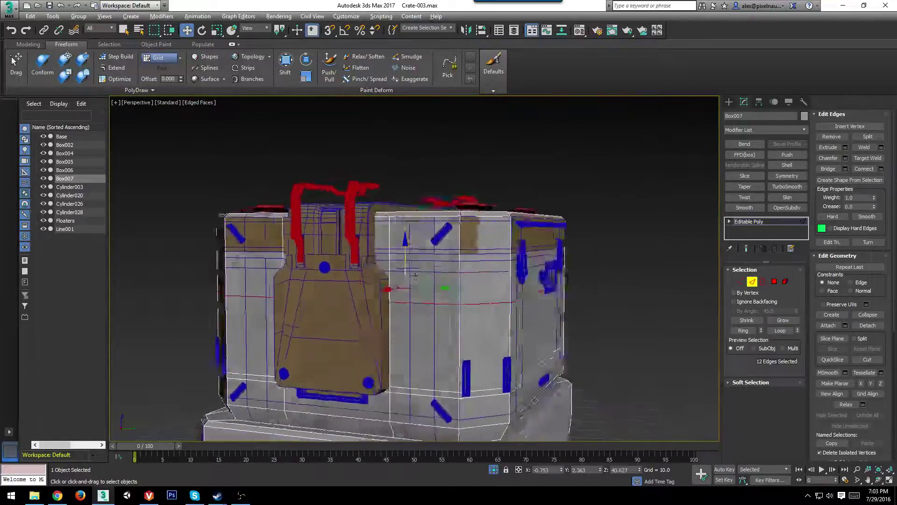
{"action": "scroll", "coordinate": [404, 268], "scroll_direction": "up", "scroll_amount": 4}
{"action": "left_click_drag", "start_coordinate": [409, 268], "coordinate": [398, 235]}
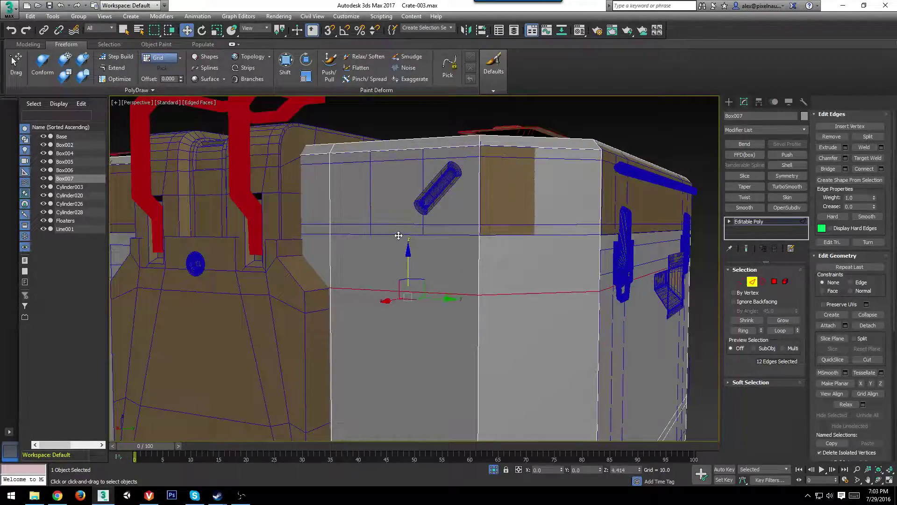
Connect the vertical edge ring above the shoulder with another horizontal loop and lower it by about 1.50.
{"action": "left_click", "coordinate": [329, 239]}
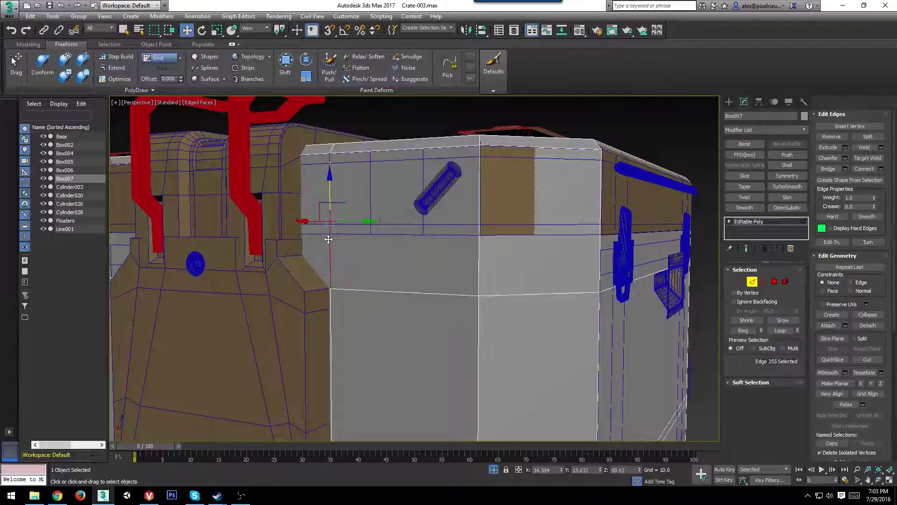
{"action": "left_click", "coordinate": [739, 331]}
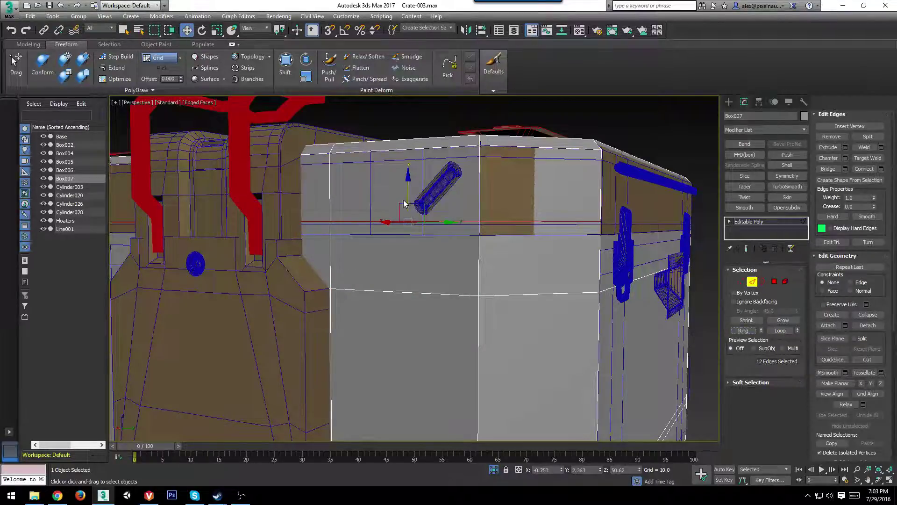
{"action": "left_click_drag", "start_coordinate": [403, 207], "coordinate": [398, 209]}
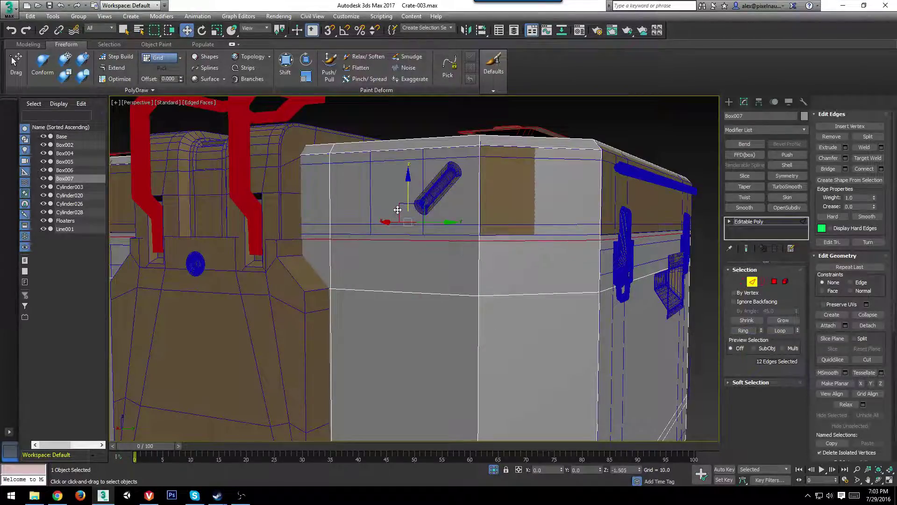
Select only the six upper edges of the positive Y lengthwise loop and move them about -2.95 in Y to the bracket's neck.
{"action": "middle_click_drag", "start_coordinate": [397, 210], "coordinate": [428, 256], "text": "alt"}
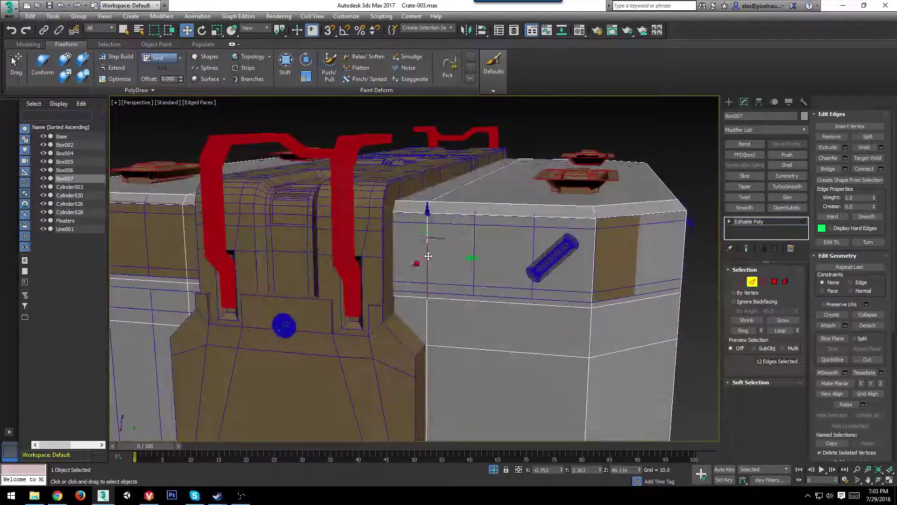
{"action": "double_click", "coordinate": [429, 256]}
{"action": "middle_click_drag", "start_coordinate": [469, 323], "coordinate": [475, 281]}
{"action": "scroll", "coordinate": [471, 285], "scroll_direction": "down", "scroll_amount": 5}
{"action": "key", "text": "F3"}
{"action": "middle_click_drag", "start_coordinate": [559, 369], "coordinate": [554, 312]}
{"action": "left_click_drag", "start_coordinate": [585, 382], "coordinate": [432, 243]}
{"action": "middle_click_drag", "start_coordinate": [433, 246], "coordinate": [467, 276], "text": "alt"}
{"action": "scroll", "coordinate": [467, 276], "scroll_direction": "up", "scroll_amount": 5}
{"action": "key", "text": "F3"}
{"action": "middle_click_drag", "start_coordinate": [397, 236], "coordinate": [469, 144]}
{"action": "middle_click_drag", "start_coordinate": [449, 351], "coordinate": [452, 320], "text": "alt"}
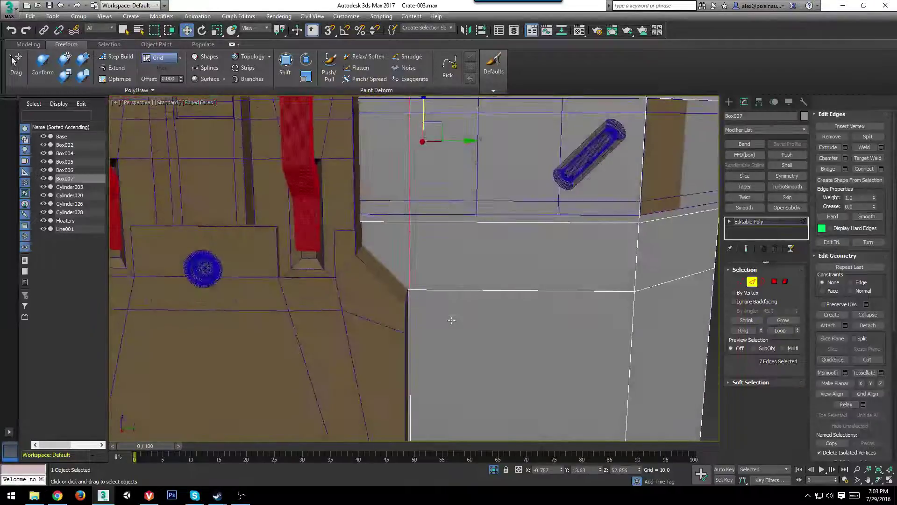
{"action": "key", "text": "F3"}
{"action": "left_click", "coordinate": [433, 217], "text": "alt"}
{"action": "key", "text": "F3"}
{"action": "middle_click_drag", "start_coordinate": [459, 151], "coordinate": [474, 241]}
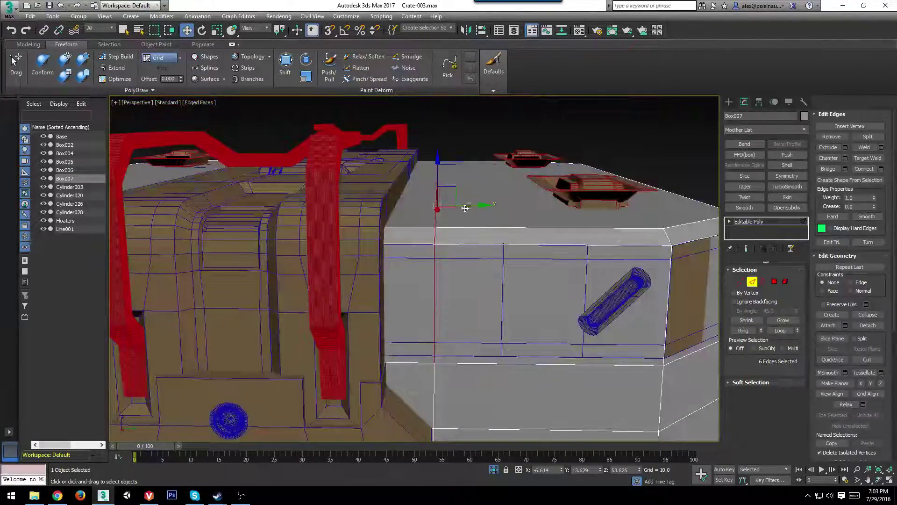
{"action": "left_click_drag", "start_coordinate": [465, 208], "coordinate": [447, 211]}
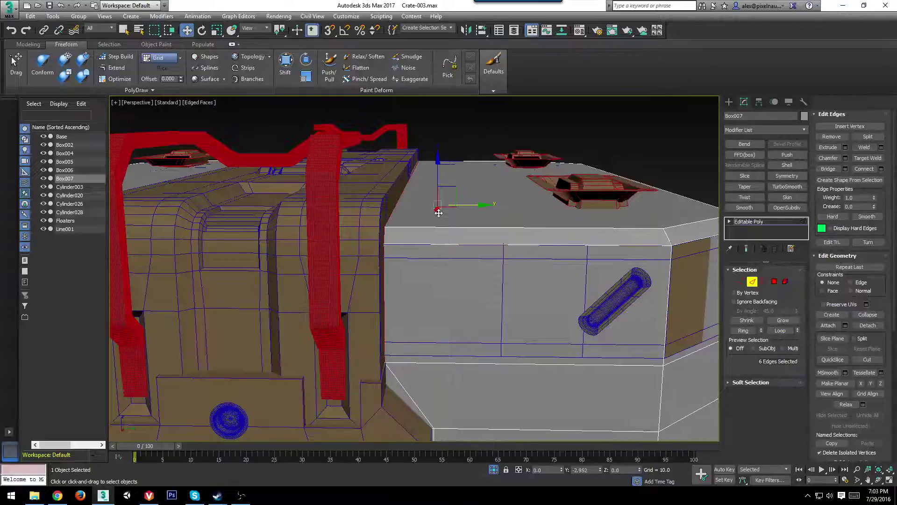
Lower the vertex beside the bracket's neck on the positive X end to about Z 47.70.
{"action": "middle_click_drag", "start_coordinate": [420, 324], "coordinate": [426, 273]}
{"action": "key", "text": "1"}
{"action": "left_click", "coordinate": [393, 314]}
{"action": "middle_click_drag", "start_coordinate": [394, 316], "coordinate": [392, 288], "text": "alt"}
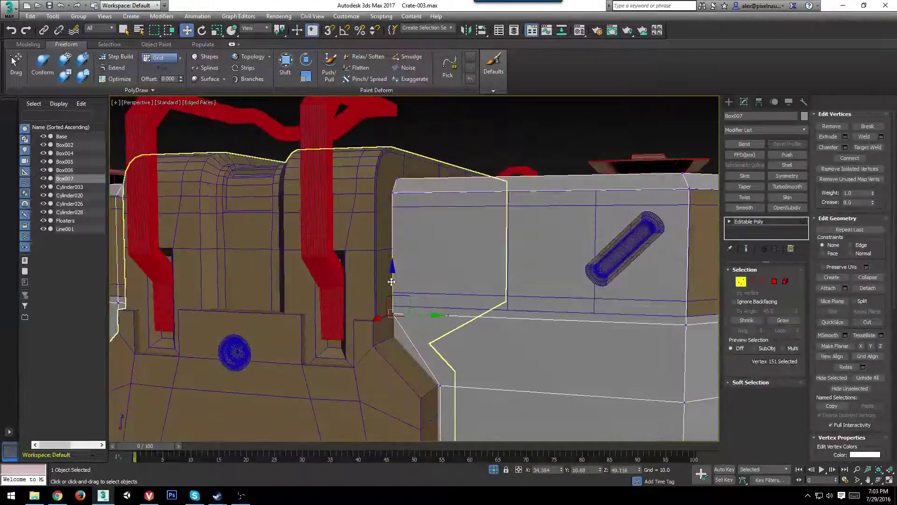
{"action": "left_click_drag", "start_coordinate": [392, 288], "coordinate": [395, 311]}
{"action": "middle_click_drag", "start_coordinate": [395, 310], "coordinate": [414, 315], "text": "alt"}
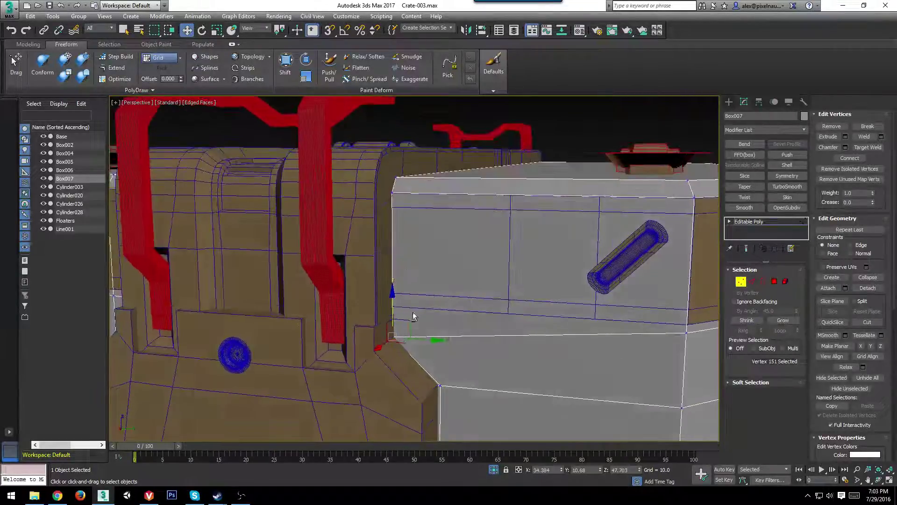
Nudge the six upper loop edges along Y to about 10.77 so they follow the side of the central strap.
{"action": "key", "text": "2"}
{"action": "left_click_drag", "start_coordinate": [541, 199], "coordinate": [542, 199]}
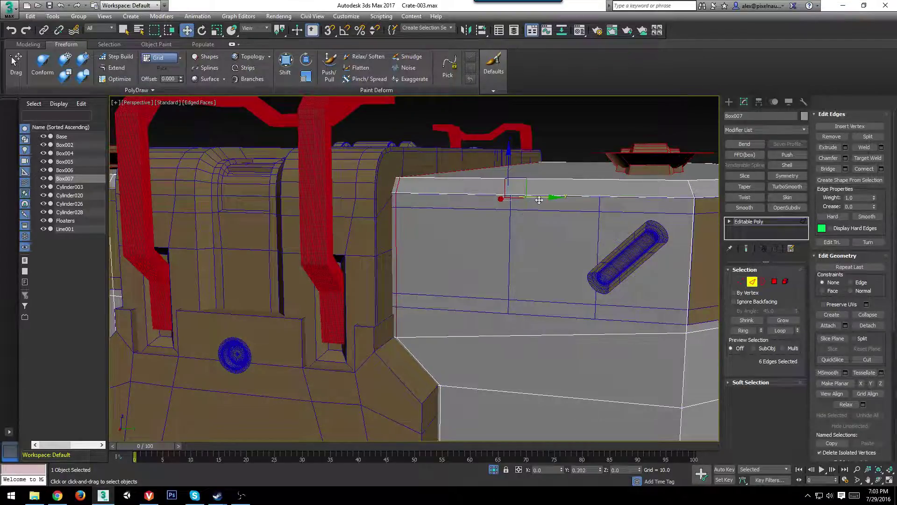
{"action": "middle_click_drag", "start_coordinate": [539, 200], "coordinate": [527, 358], "text": "alt"}
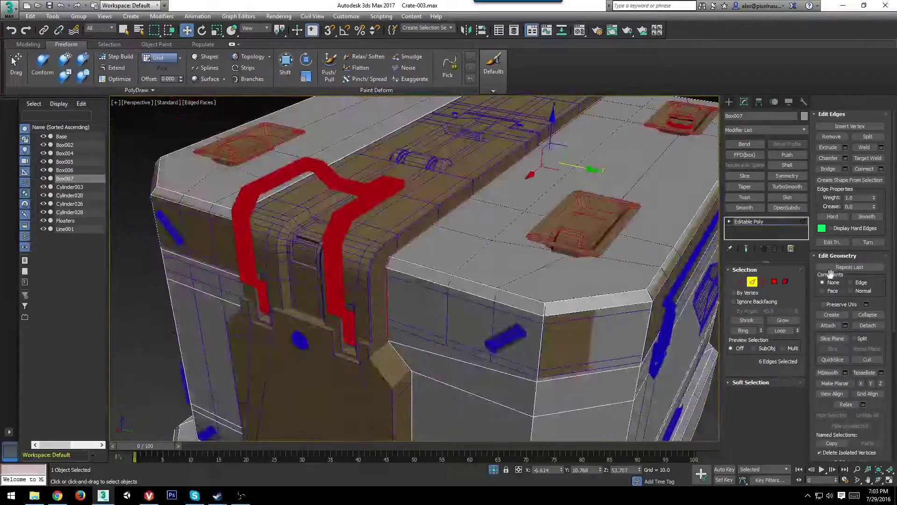
Select the seven Box007 polygons that form the band under the central strap, over the top and down the bracket ends.
{"action": "middle_click_drag", "start_coordinate": [423, 359], "coordinate": [649, 298], "text": "alt"}
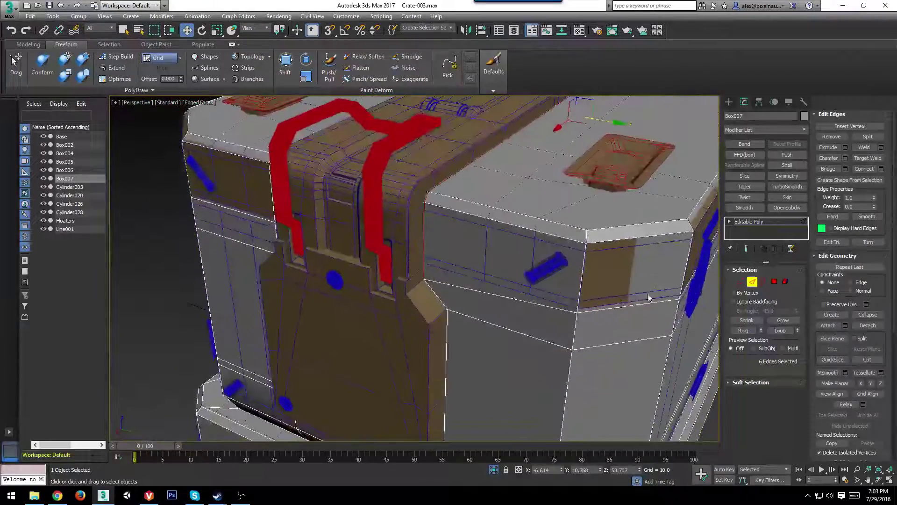
{"action": "left_click", "coordinate": [774, 282]}
{"action": "left_click", "coordinate": [414, 299]}
{"action": "middle_click_drag", "start_coordinate": [414, 299], "coordinate": [420, 263], "text": "alt"}
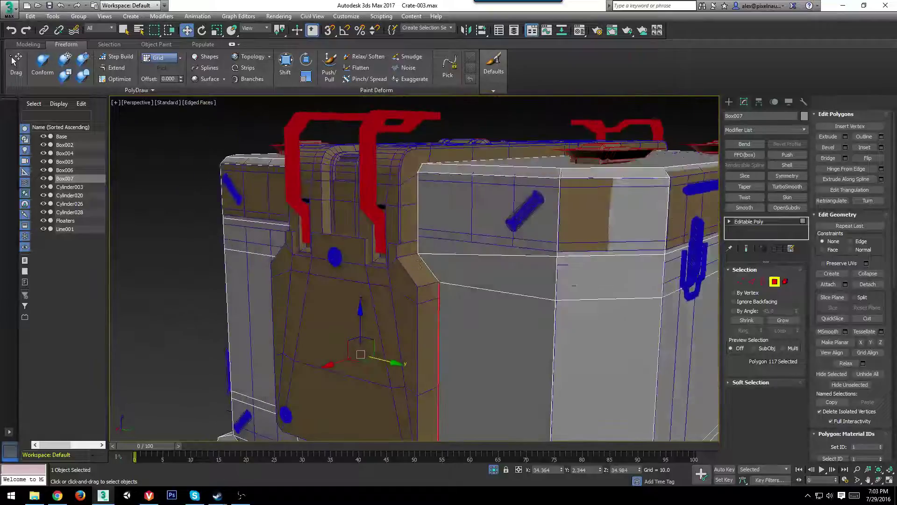
{"action": "key", "text": "F3"}
{"action": "left_click", "coordinate": [374, 275], "text": "ctrl"}
{"action": "left_click", "coordinate": [371, 221], "text": "ctrl"}
{"action": "middle_click_drag", "start_coordinate": [371, 220], "coordinate": [394, 234], "text": "alt"}
{"action": "left_click", "coordinate": [396, 227], "text": "ctrl"}
{"action": "left_click", "coordinate": [445, 180], "text": "ctrl"}
{"action": "middle_click_drag", "start_coordinate": [471, 186], "coordinate": [411, 394], "text": "alt"}
{"action": "left_click", "coordinate": [416, 278], "text": "ctrl"}
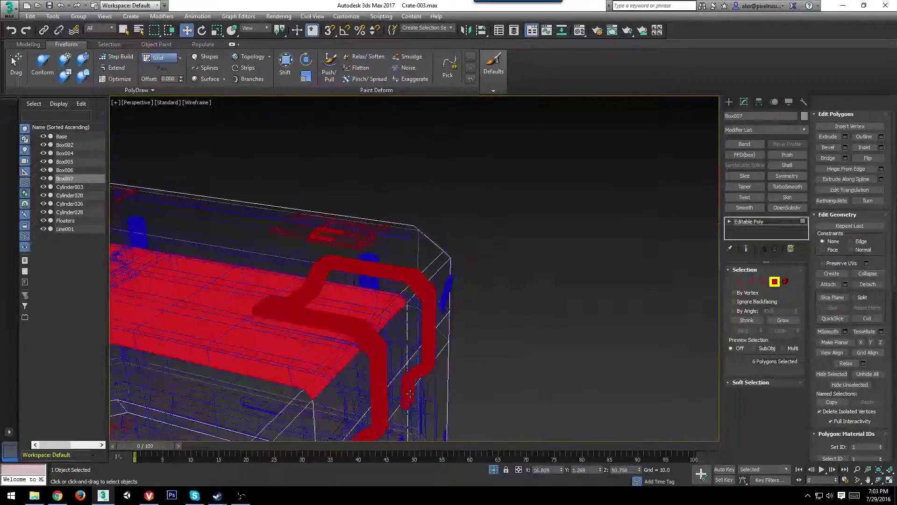
{"action": "left_click", "coordinate": [319, 399], "text": "ctrl"}
{"action": "middle_click_drag", "start_coordinate": [319, 399], "coordinate": [435, 319], "text": "alt"}
{"action": "scroll", "coordinate": [425, 299], "scroll_direction": "down", "scroll_amount": 3}
{"action": "key", "text": "F3"}
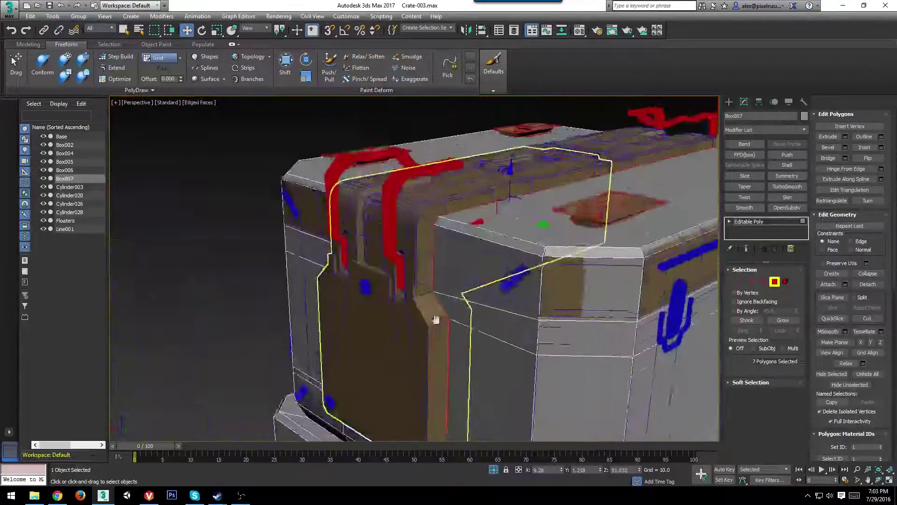
{"action": "scroll", "coordinate": [435, 319], "scroll_direction": "up", "scroll_amount": 2}
Extrude the seven selected band polygons along Local Normal by about 3.05.
{"action": "left_click", "coordinate": [845, 137]}
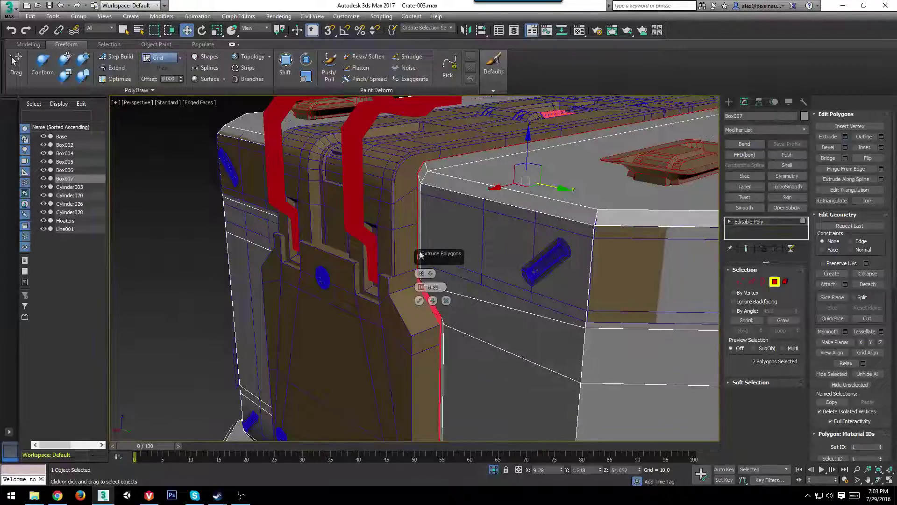
{"action": "left_click", "coordinate": [431, 276]}
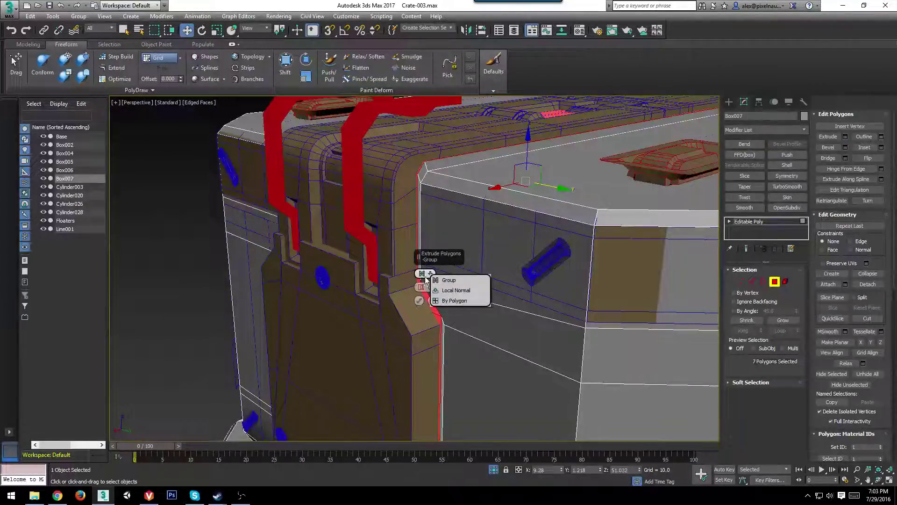
{"action": "left_click", "coordinate": [431, 275]}
{"action": "left_click", "coordinate": [444, 287]}
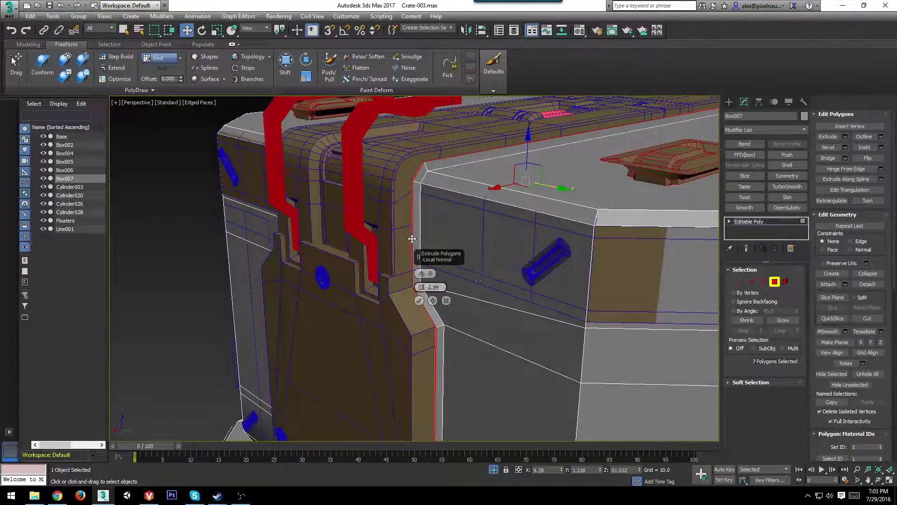
{"action": "left_click_drag", "start_coordinate": [421, 288], "coordinate": [414, 277]}
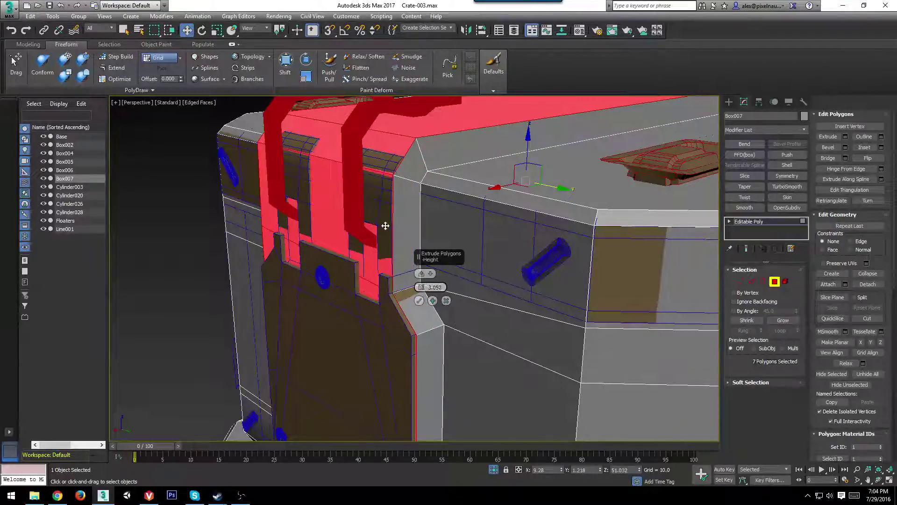
{"action": "left_click", "coordinate": [420, 301]}
Select only the top polygon of the extruded band and lower it slightly in Z.
{"action": "middle_click_drag", "start_coordinate": [447, 256], "coordinate": [440, 326]}
{"action": "middle_click_drag", "start_coordinate": [415, 195], "coordinate": [403, 182], "text": "alt"}
{"action": "left_click", "coordinate": [452, 167]}
{"action": "middle_click_drag", "start_coordinate": [492, 168], "coordinate": [482, 215]}
{"action": "key", "text": "r"}
{"action": "key", "text": "w"}
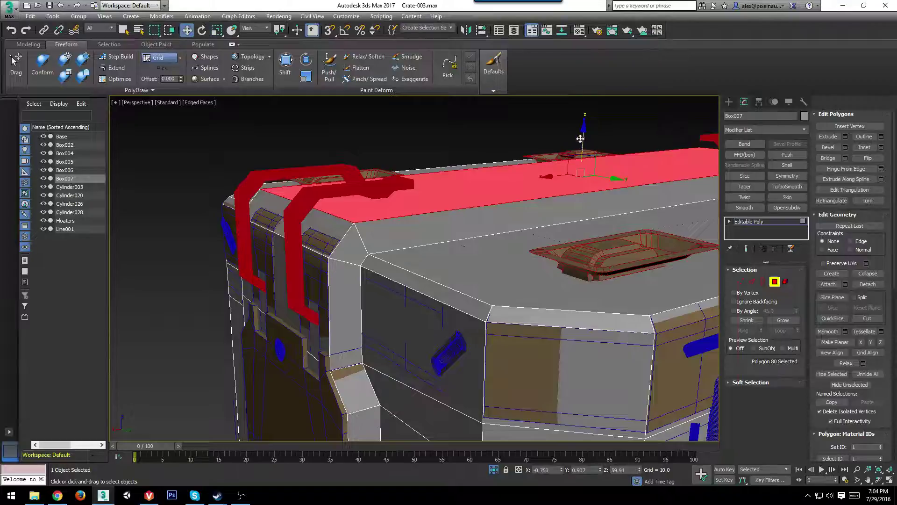
{"action": "left_click_drag", "start_coordinate": [583, 146], "coordinate": [582, 150]}
Examine how the extruded band's positive X end face meets the bracket's neck and handle slots.
{"action": "middle_click_drag", "start_coordinate": [325, 252], "coordinate": [456, 254]}
{"action": "left_click", "coordinate": [384, 235]}
{"action": "scroll", "coordinate": [414, 201], "scroll_direction": "up", "scroll_amount": 3}
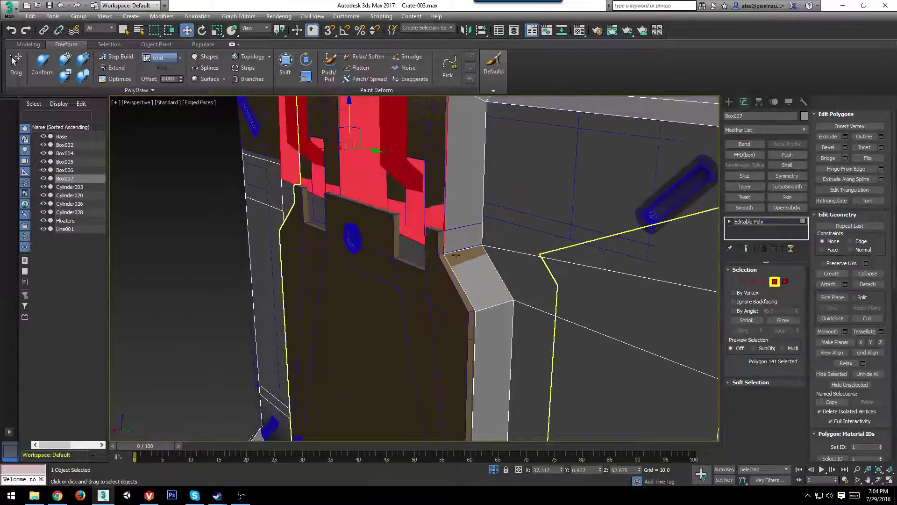
{"action": "key", "text": "z"}
{"action": "middle_click_drag", "start_coordinate": [334, 215], "coordinate": [365, 235], "text": "alt"}
{"action": "scroll", "coordinate": [480, 225], "scroll_direction": "down", "scroll_amount": 2}
{"action": "scroll", "coordinate": [480, 225], "scroll_direction": "down", "scroll_amount": 3}
{"action": "middle_click_drag", "start_coordinate": [480, 225], "coordinate": [463, 236], "text": "alt"}
{"action": "scroll", "coordinate": [530, 240], "scroll_direction": "up", "scroll_amount": 2}
{"action": "left_click", "coordinate": [775, 281]}
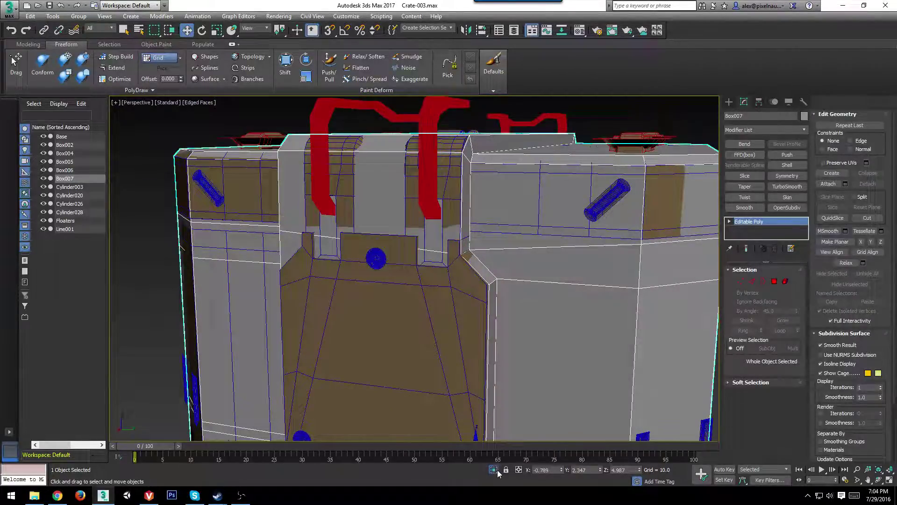
Turn off selection isolation, hide Box007 and select the high-poly bracket Box004.
{"action": "left_click", "coordinate": [495, 470]}
{"action": "middle_click_drag", "start_coordinate": [434, 374], "coordinate": [513, 314], "text": "alt"}
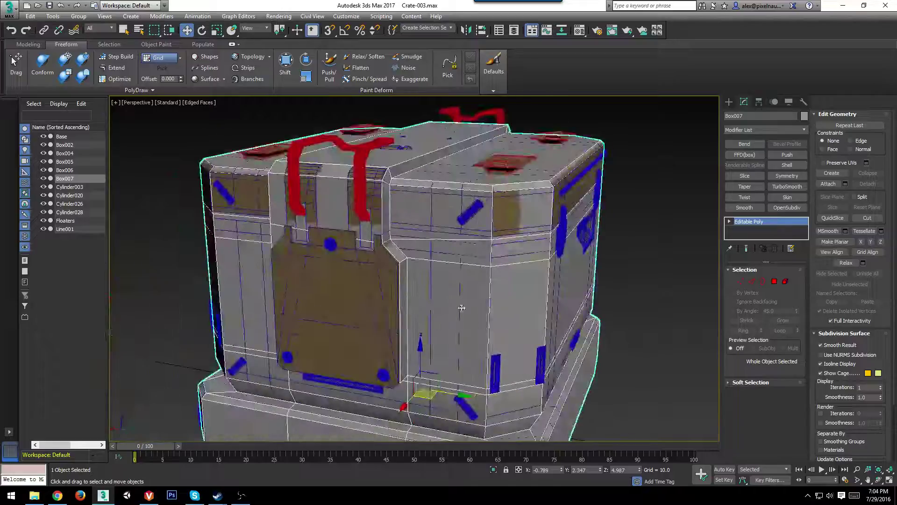
{"action": "right_click", "coordinate": [458, 283]}
{"action": "left_click", "coordinate": [493, 272]}
{"action": "left_click", "coordinate": [391, 324]}
Hide the handle Line001 and examine the bracket's two slots in shaded display without edges.
{"action": "scroll", "coordinate": [377, 256], "scroll_direction": "up", "scroll_amount": 6}
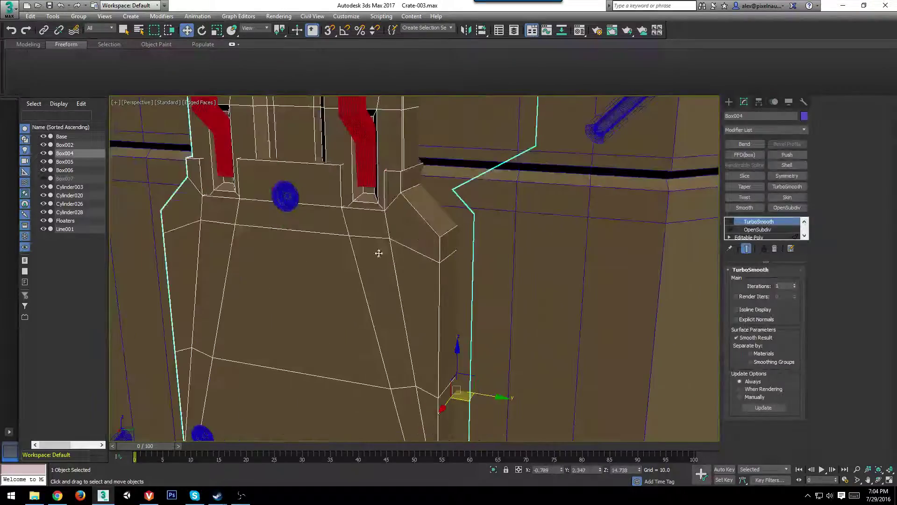
{"action": "key", "text": "F4"}
{"action": "left_click", "coordinate": [372, 182]}
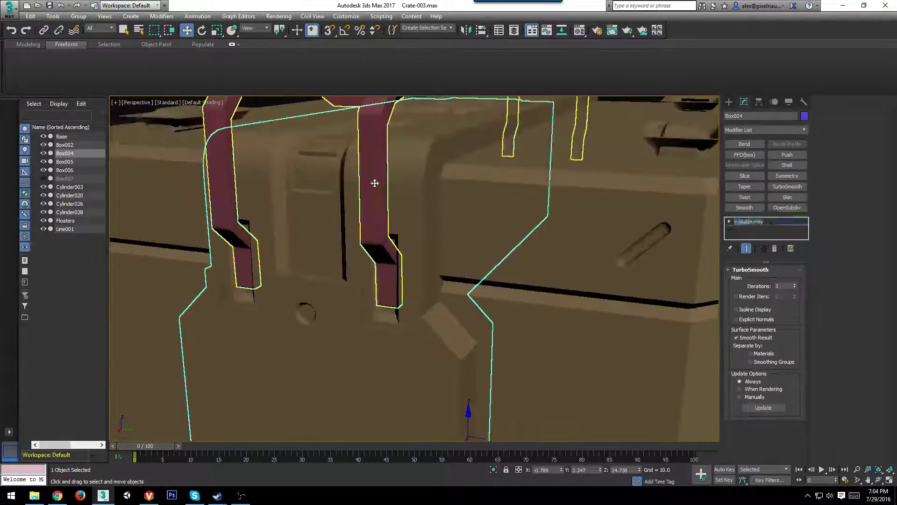
{"action": "right_click", "coordinate": [373, 180]}
{"action": "left_click", "coordinate": [388, 156]}
{"action": "left_click", "coordinate": [411, 284]}
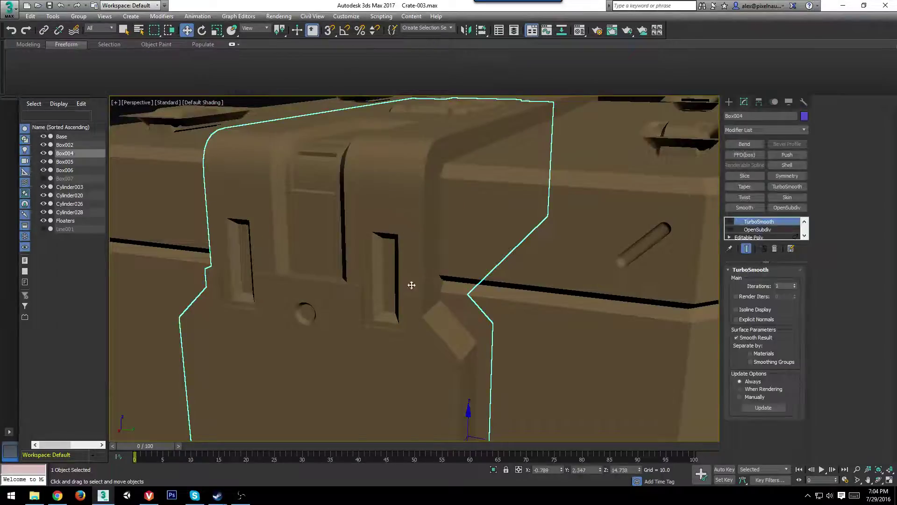
{"action": "scroll", "coordinate": [440, 274], "scroll_direction": "down", "scroll_amount": 5}
{"action": "scroll", "coordinate": [416, 210], "scroll_direction": "up", "scroll_amount": 4}
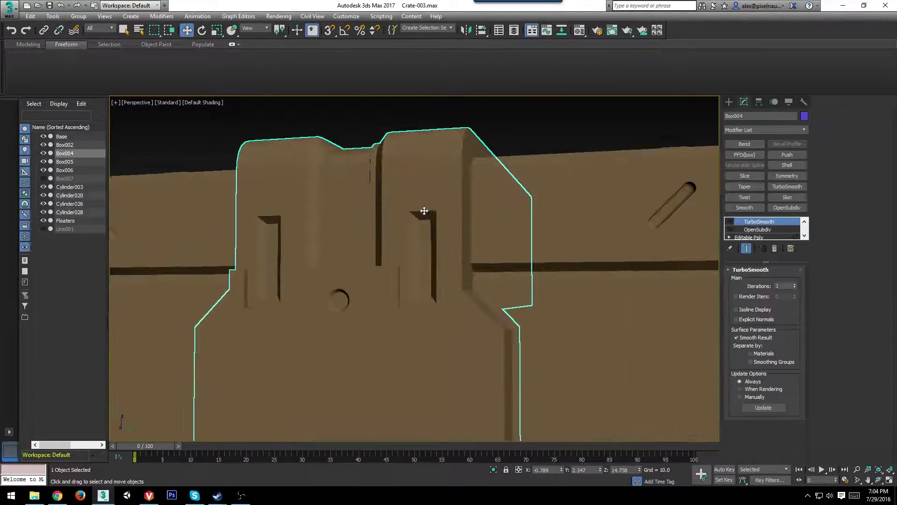
{"action": "middle_click_drag", "start_coordinate": [435, 226], "coordinate": [524, 262], "text": "alt"}
Unhide all objects and select the low-poly Box007 again.
{"action": "right_click", "coordinate": [530, 322]}
{"action": "left_click", "coordinate": [544, 285]}
{"action": "left_click", "coordinate": [622, 238]}
Examine where the handle ends enter the bracket slots relative to the low-poly band's end face.
{"action": "middle_click_drag", "start_coordinate": [621, 238], "coordinate": [469, 259], "text": "alt"}
{"action": "scroll", "coordinate": [469, 258], "scroll_direction": "down", "scroll_amount": 2}
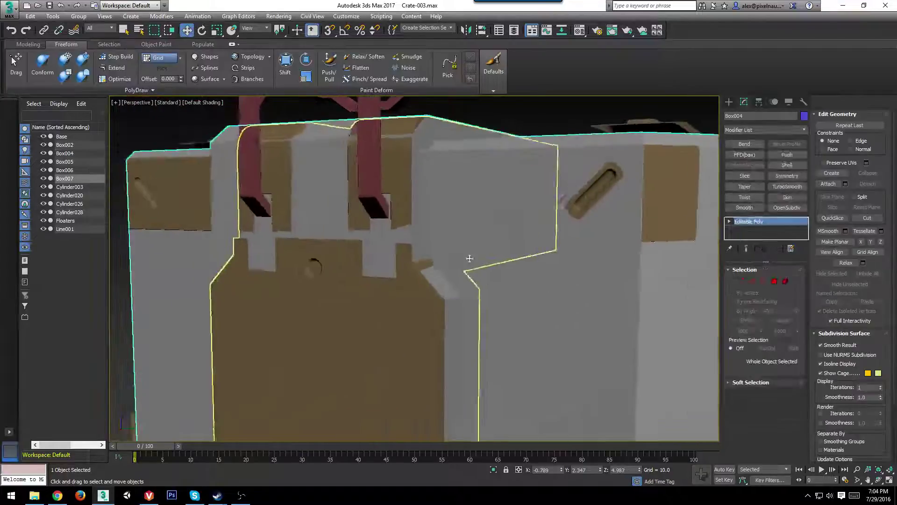
{"action": "scroll", "coordinate": [469, 259], "scroll_direction": "up", "scroll_amount": 3}
{"action": "middle_click_drag", "start_coordinate": [331, 262], "coordinate": [426, 258]}
{"action": "scroll", "coordinate": [427, 257], "scroll_direction": "up", "scroll_amount": 3}
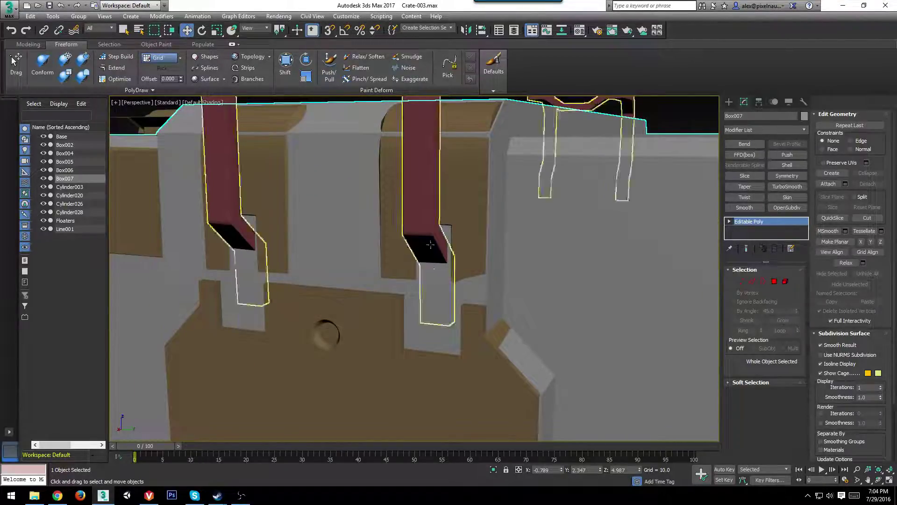
{"action": "scroll", "coordinate": [427, 300], "scroll_direction": "down", "scroll_amount": 4}
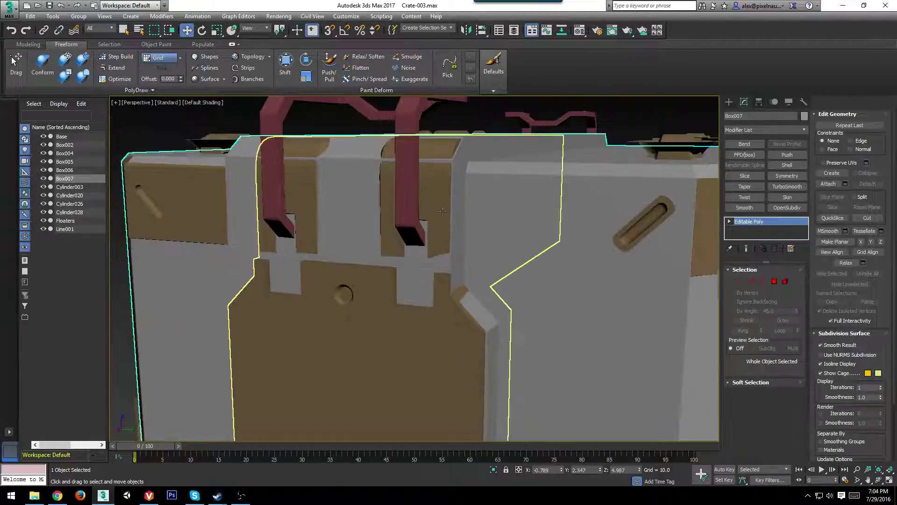
{"action": "scroll", "coordinate": [432, 276], "scroll_direction": "up", "scroll_amount": 1}
{"action": "middle_click_drag", "start_coordinate": [434, 281], "coordinate": [414, 279], "text": "alt"}
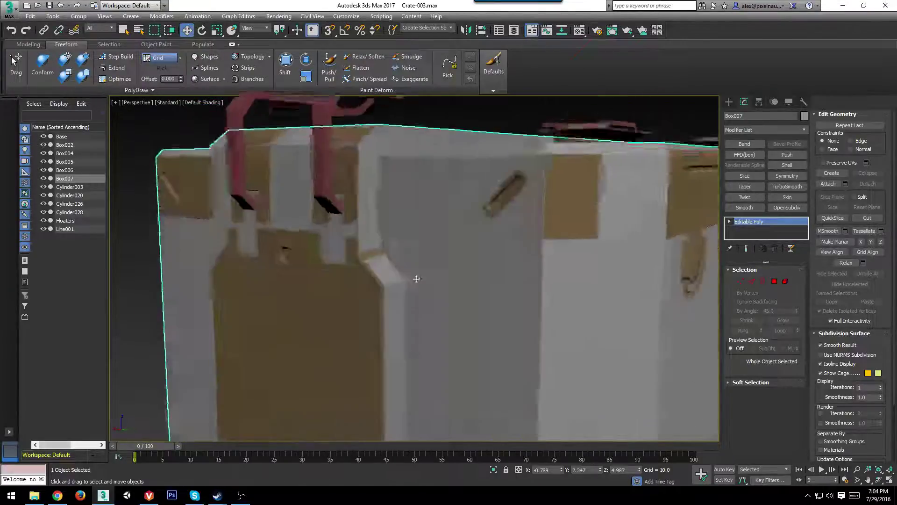
{"action": "scroll", "coordinate": [383, 277], "scroll_direction": "up", "scroll_amount": 2}
{"action": "middle_click_drag", "start_coordinate": [351, 277], "coordinate": [383, 264]}
Restore the edged display and lower the short side edge beside the bracket's neck on the negative Y side.
{"action": "key", "text": "F4"}
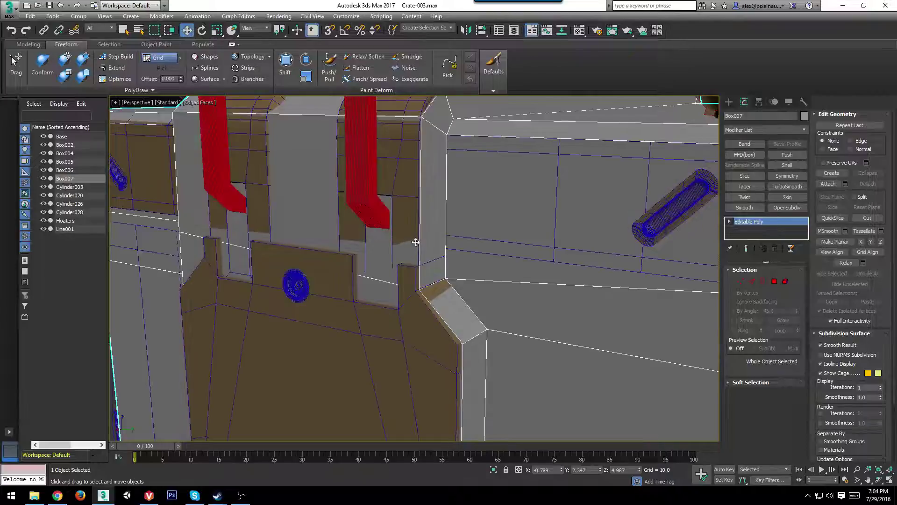
{"action": "left_click", "coordinate": [751, 284]}
{"action": "left_click", "coordinate": [396, 284]}
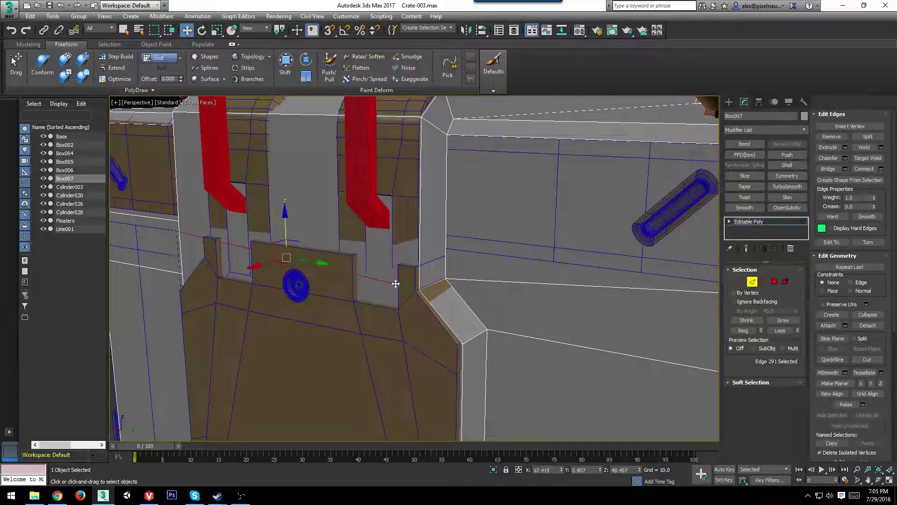
{"action": "middle_click_drag", "start_coordinate": [395, 284], "coordinate": [432, 285], "text": "alt"}
{"action": "middle_click_drag", "start_coordinate": [282, 291], "coordinate": [404, 290]}
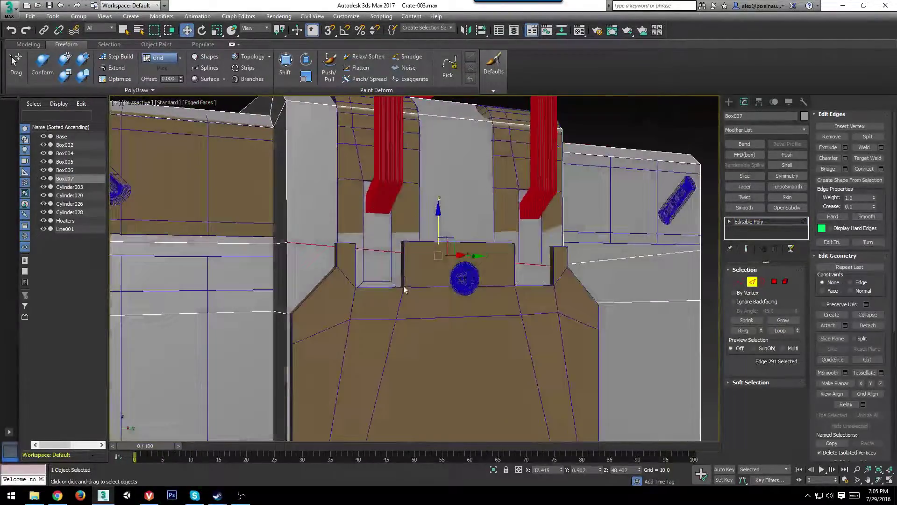
{"action": "left_click", "coordinate": [279, 239]}
{"action": "left_click_drag", "start_coordinate": [280, 219], "coordinate": [277, 241]}
Connect the two vertical side edges of the band's positive X end face with a horizontal edge above the slots.
{"action": "middle_click_drag", "start_coordinate": [520, 275], "coordinate": [519, 295], "text": "alt"}
{"action": "key", "text": "F3"}
{"action": "key", "text": "F3"}
{"action": "middle_click_drag", "start_coordinate": [565, 253], "coordinate": [566, 220], "text": "alt"}
{"action": "middle_click_drag", "start_coordinate": [566, 219], "coordinate": [548, 242]}
{"action": "left_click", "coordinate": [537, 231]}
{"action": "left_click", "coordinate": [222, 220], "text": "ctrl"}
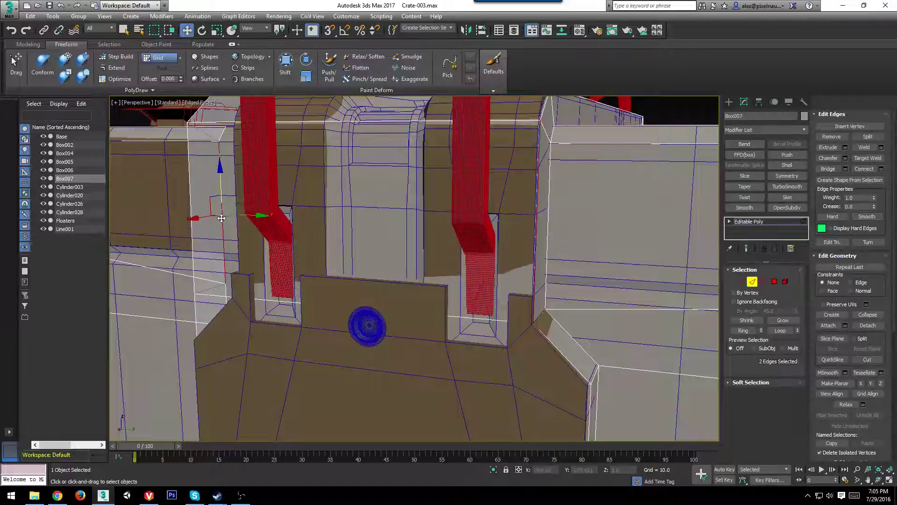
{"action": "middle_click_drag", "start_coordinate": [267, 223], "coordinate": [299, 247], "text": "alt"}
{"action": "key", "text": "ctrl+z"}
{"action": "left_click", "coordinate": [188, 205], "text": "ctrl"}
{"action": "key", "text": "ctrl+shift+e"}
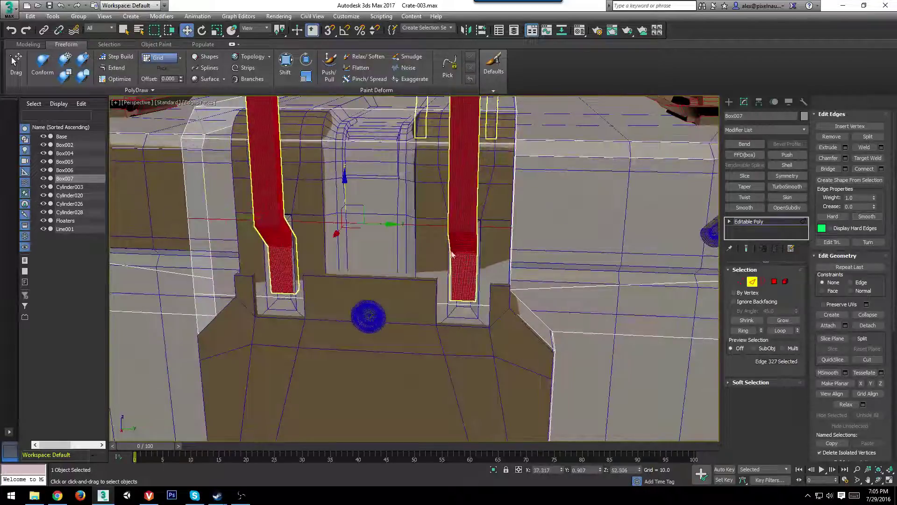
Connect the end face's upper and lower horizontal edges with a vertical edge and move it to about Y 8.89 at the slot's outer side.
{"action": "middle_click_drag", "start_coordinate": [453, 258], "coordinate": [422, 243], "text": "alt"}
{"action": "key", "text": "r"}
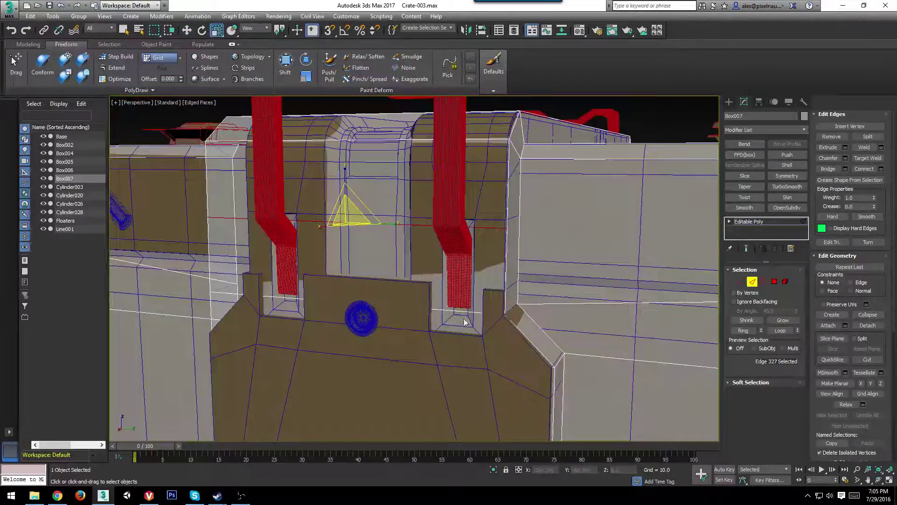
{"action": "left_click", "coordinate": [462, 310]}
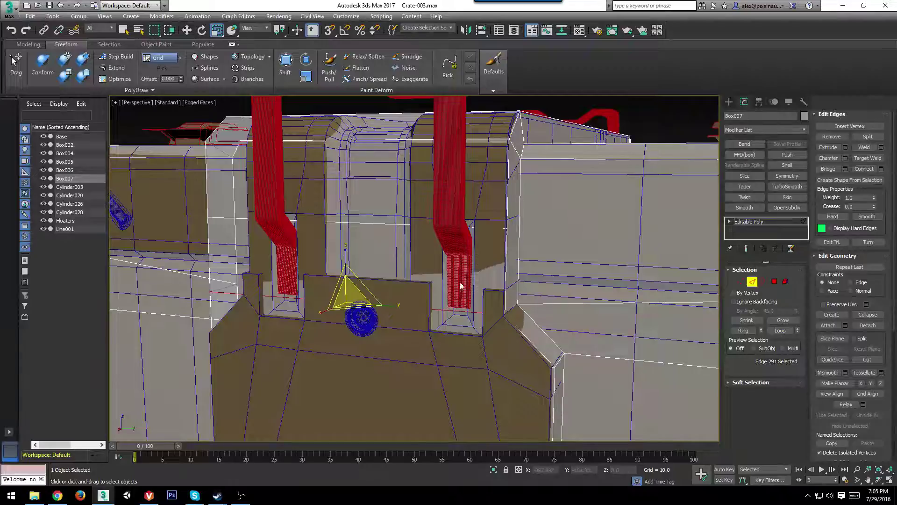
{"action": "middle_click_drag", "start_coordinate": [458, 287], "coordinate": [495, 231], "text": "alt"}
{"action": "middle_click_drag", "start_coordinate": [467, 262], "coordinate": [488, 215]}
{"action": "scroll", "coordinate": [462, 243], "scroll_direction": "up", "scroll_amount": 3}
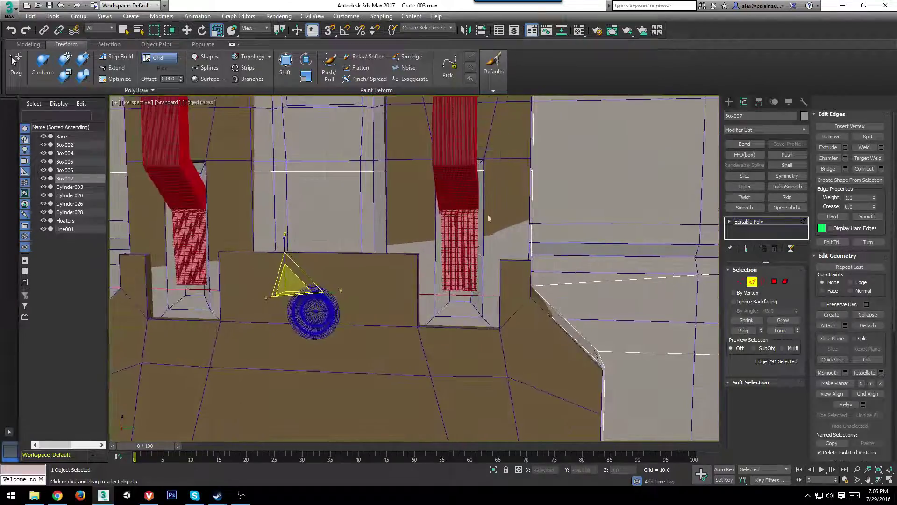
{"action": "left_click", "coordinate": [476, 171]}
{"action": "middle_click_drag", "start_coordinate": [476, 171], "coordinate": [506, 208], "text": "alt"}
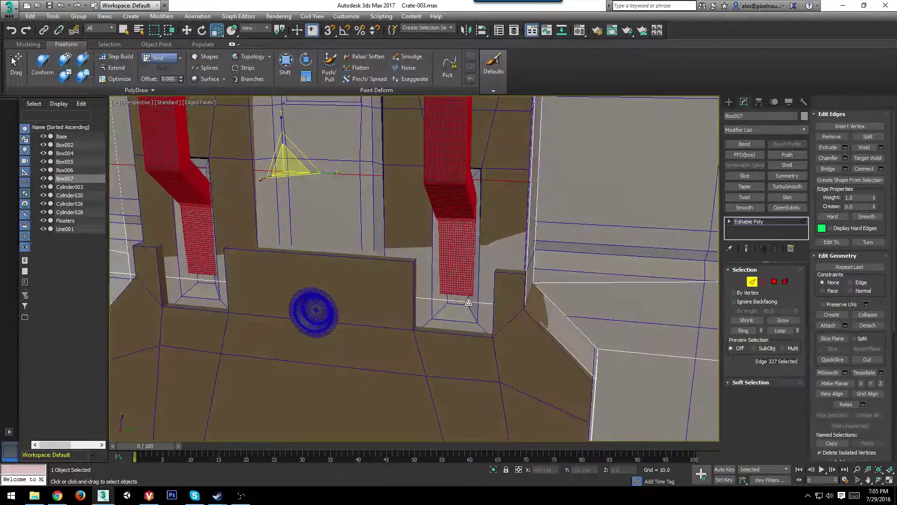
{"action": "left_click", "coordinate": [468, 302]}
{"action": "left_click", "coordinate": [524, 256]}
{"action": "key", "text": "w"}
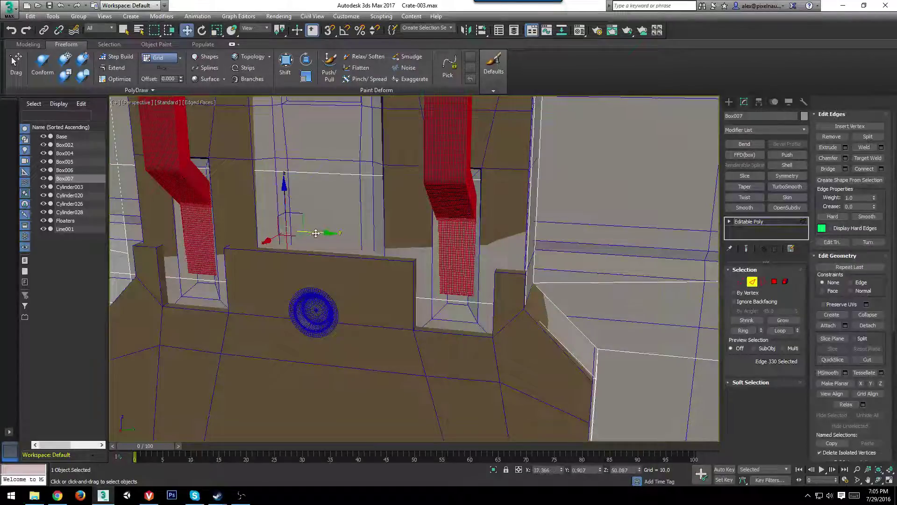
{"action": "left_click_drag", "start_coordinate": [316, 233], "coordinate": [509, 229]}
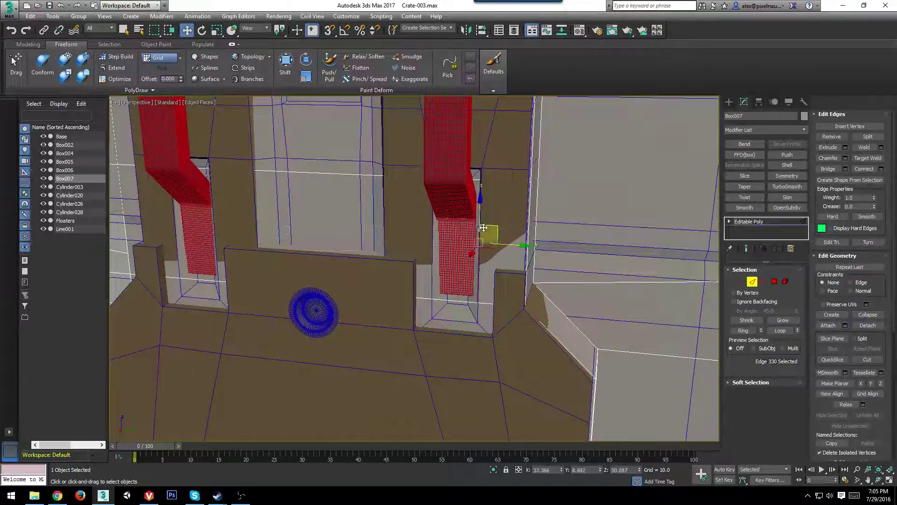
Connect the remaining upper and lower edges with a second vertical edge and move it to about Y 7.02 at the slot's inner side.
{"action": "left_click", "coordinate": [412, 177]}
{"action": "left_click", "coordinate": [431, 298], "text": "ctrl"}
{"action": "key", "text": "ctrl+shift+e"}
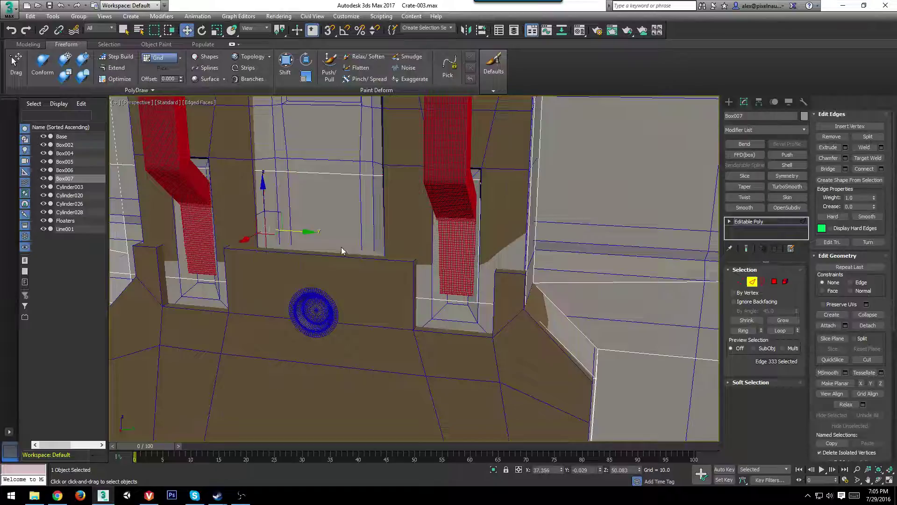
{"action": "left_click_drag", "start_coordinate": [462, 245], "coordinate": [460, 245]}
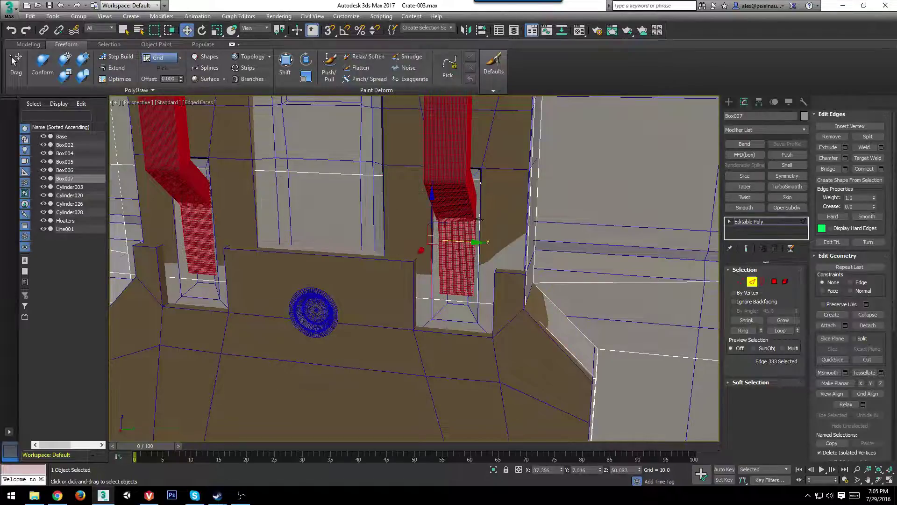
Lower the short horizontal edge between the two new vertical edges to the bottom of the positive Y slot.
{"action": "middle_click_drag", "start_coordinate": [460, 245], "coordinate": [464, 303], "text": "alt"}
{"action": "left_click", "coordinate": [464, 305]}
{"action": "left_click_drag", "start_coordinate": [459, 275], "coordinate": [460, 316]}
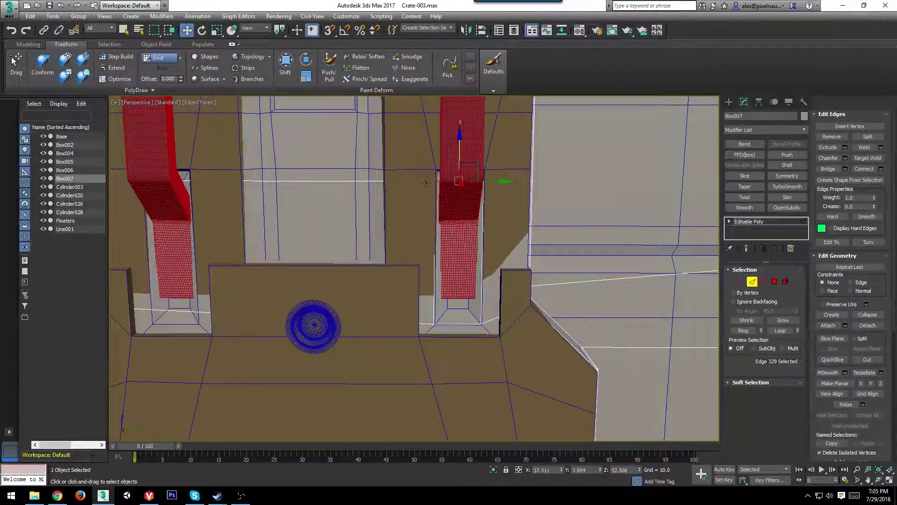
Raise the three horizontal edges above the bracket slots on the end face to about Z 52.96.
{"action": "middle_click_drag", "start_coordinate": [521, 180], "coordinate": [514, 185], "text": "alt"}
{"action": "left_click", "coordinate": [515, 184], "text": "ctrl"}
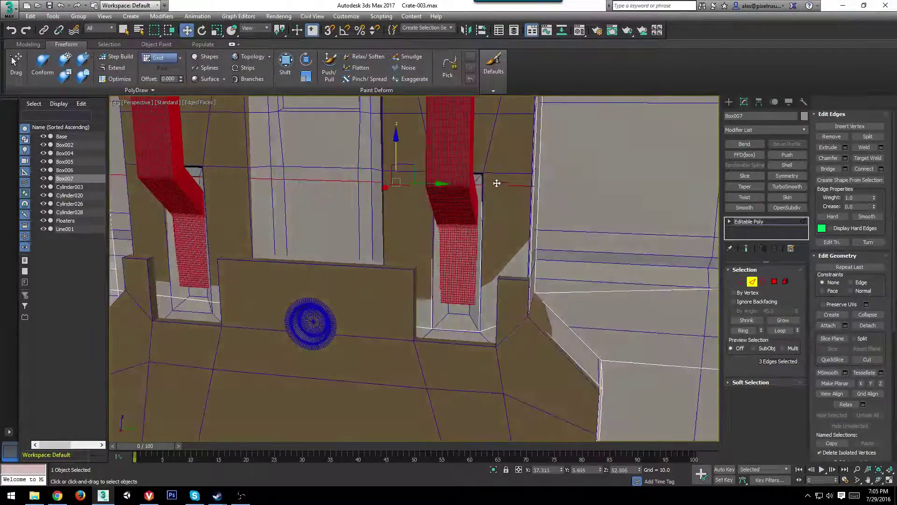
{"action": "left_click_drag", "start_coordinate": [397, 151], "coordinate": [396, 134]}
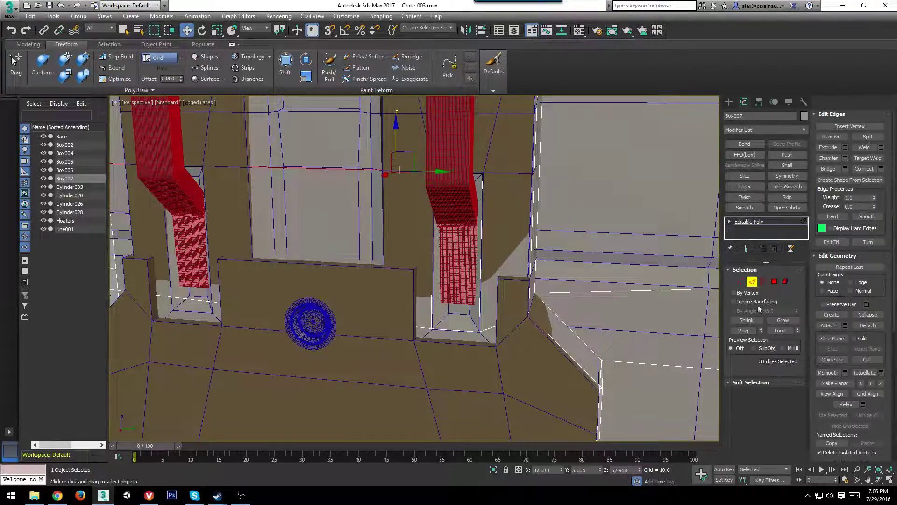
Extrude the positive Y slot polygon inward and push it back to about X 36.80.
{"action": "left_click", "coordinate": [773, 282]}
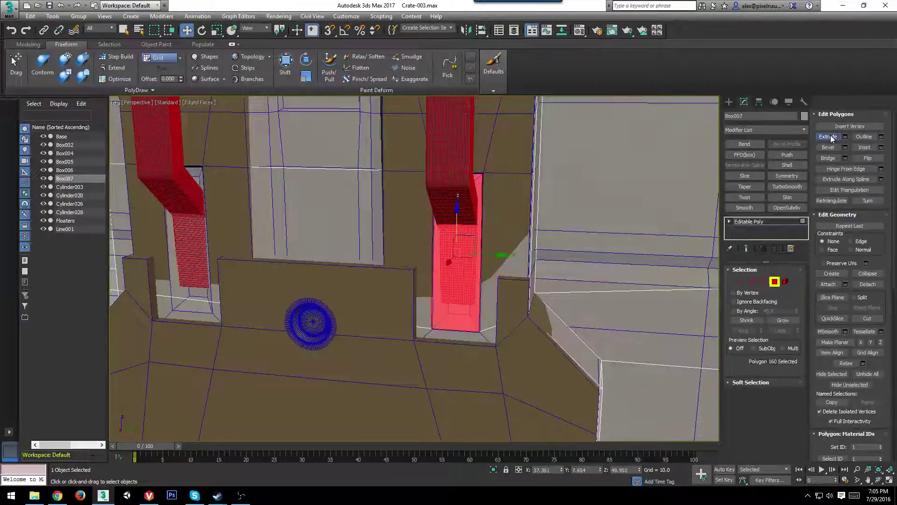
{"action": "left_click", "coordinate": [830, 137]}
{"action": "left_click_drag", "start_coordinate": [453, 262], "coordinate": [444, 270]}
{"action": "key", "text": "w"}
{"action": "middle_click_drag", "start_coordinate": [444, 269], "coordinate": [437, 261], "text": "alt"}
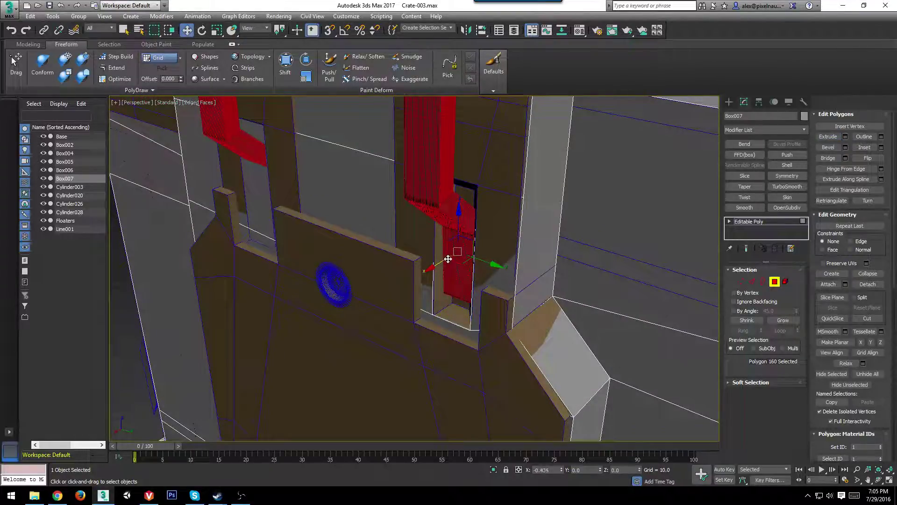
{"action": "middle_click_drag", "start_coordinate": [446, 259], "coordinate": [506, 259], "text": "alt"}
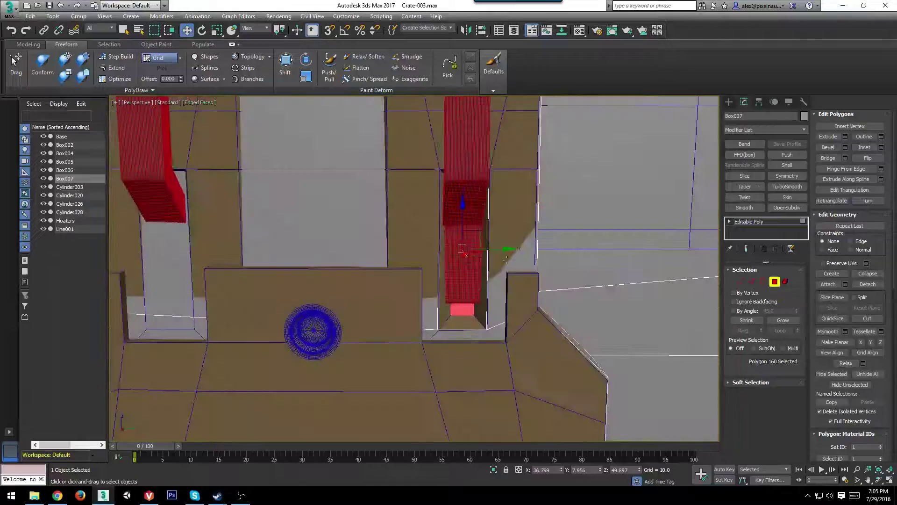
{"action": "left_click", "coordinate": [845, 136]}
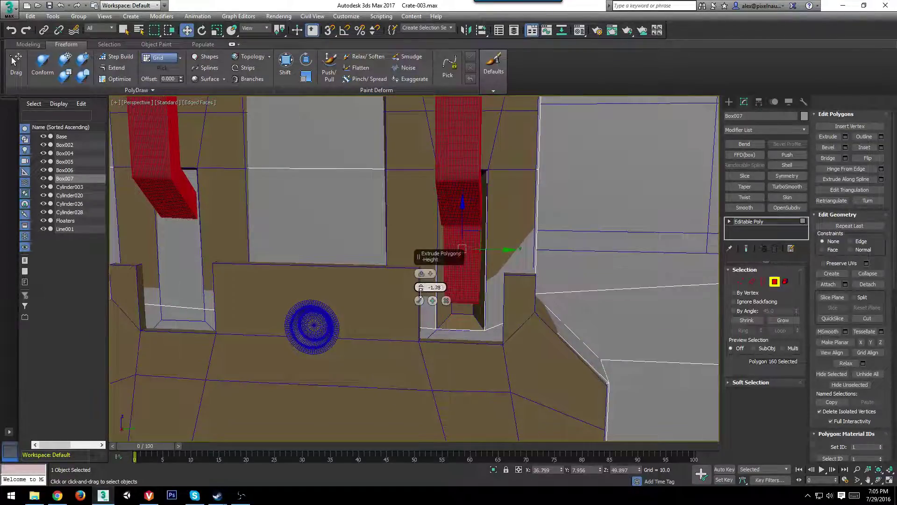
{"action": "left_click_drag", "start_coordinate": [423, 293], "coordinate": [421, 287]}
{"action": "left_click", "coordinate": [447, 300]}
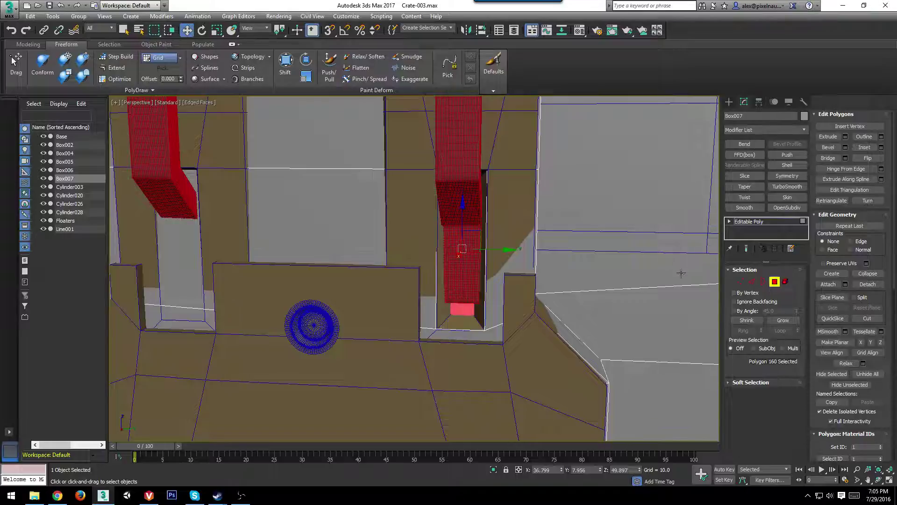
Shrink the recessed slot polygon with an Outline amount of about -0.509.
{"action": "left_click", "coordinate": [882, 138]}
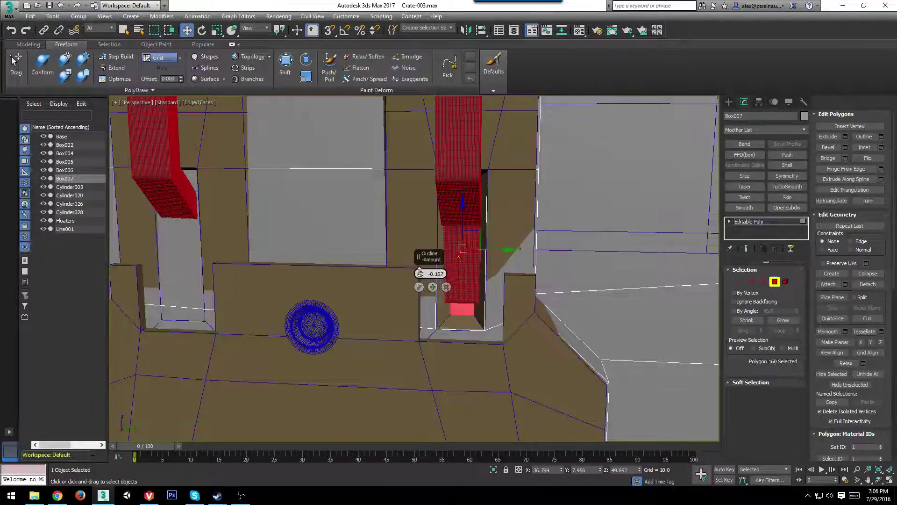
{"action": "left_click_drag", "start_coordinate": [420, 273], "coordinate": [420, 274]}
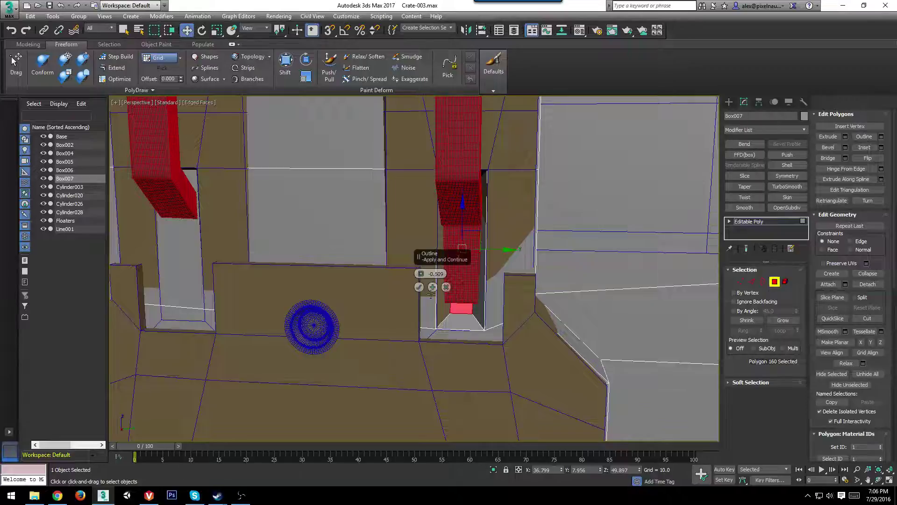
{"action": "left_click", "coordinate": [419, 287]}
{"action": "scroll", "coordinate": [449, 286], "scroll_direction": "up", "scroll_amount": 3}
{"action": "key", "text": "2"}
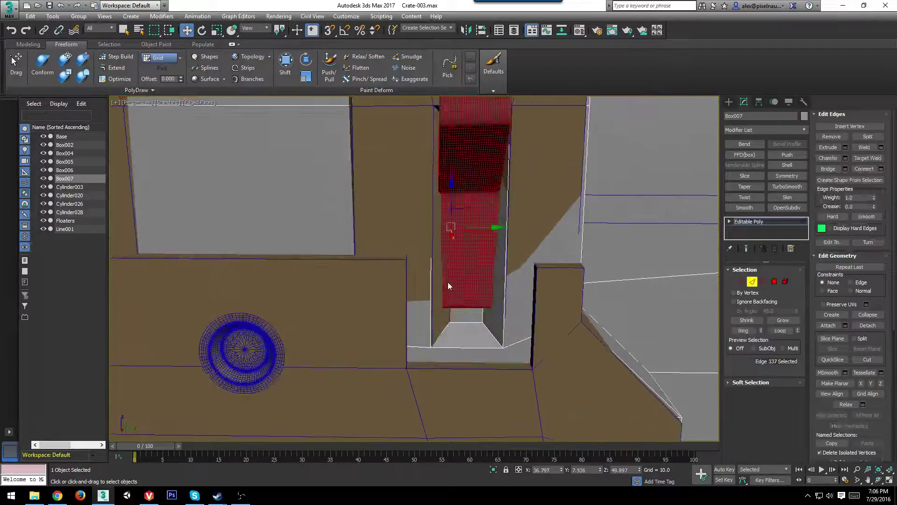
{"action": "key", "text": "F3"}
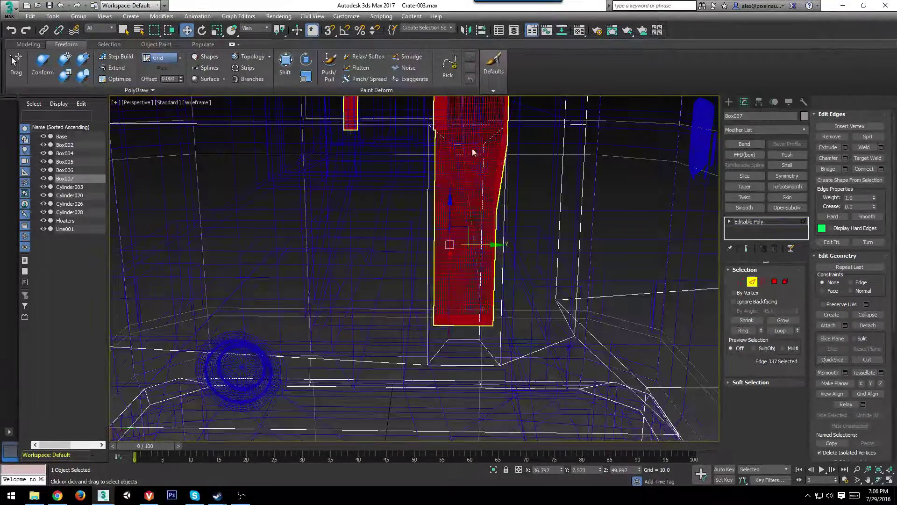
Leave sub-object editing and hide the red bracket object Line001.
{"action": "scroll", "coordinate": [515, 182], "scroll_direction": "down", "scroll_amount": 5}
{"action": "left_click", "coordinate": [751, 282]}
{"action": "key", "text": "F3"}
{"action": "left_click", "coordinate": [513, 122]}
{"action": "right_click", "coordinate": [512, 122]}
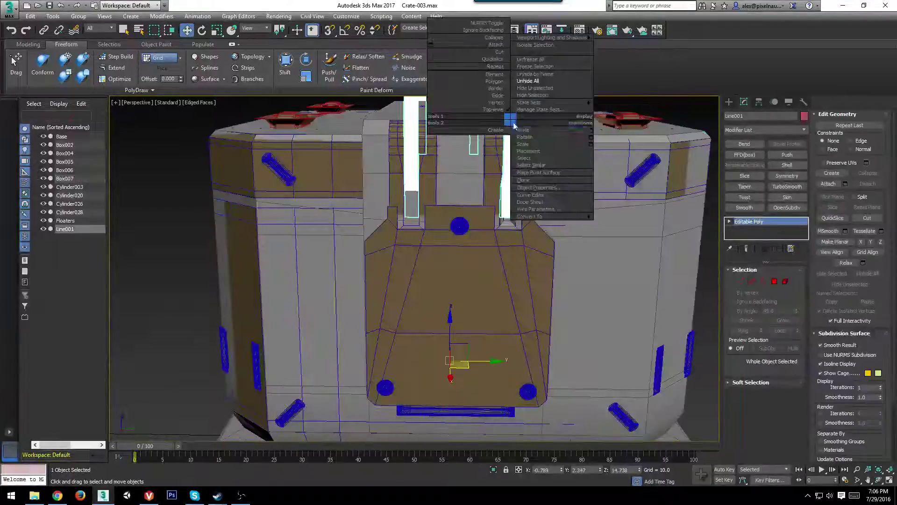
{"action": "left_click", "coordinate": [524, 97]}
{"action": "left_click", "coordinate": [518, 189]}
Select the five polygons of Box007's end face around the slot and scale them flat along X.
{"action": "scroll", "coordinate": [518, 189], "scroll_direction": "up", "scroll_amount": 4}
{"action": "middle_click_drag", "start_coordinate": [518, 188], "coordinate": [349, 268]}
{"action": "scroll", "coordinate": [503, 244], "scroll_direction": "up", "scroll_amount": 2}
{"action": "scroll", "coordinate": [547, 302], "scroll_direction": "down", "scroll_amount": 2}
{"action": "middle_click_drag", "start_coordinate": [329, 184], "coordinate": [362, 203]}
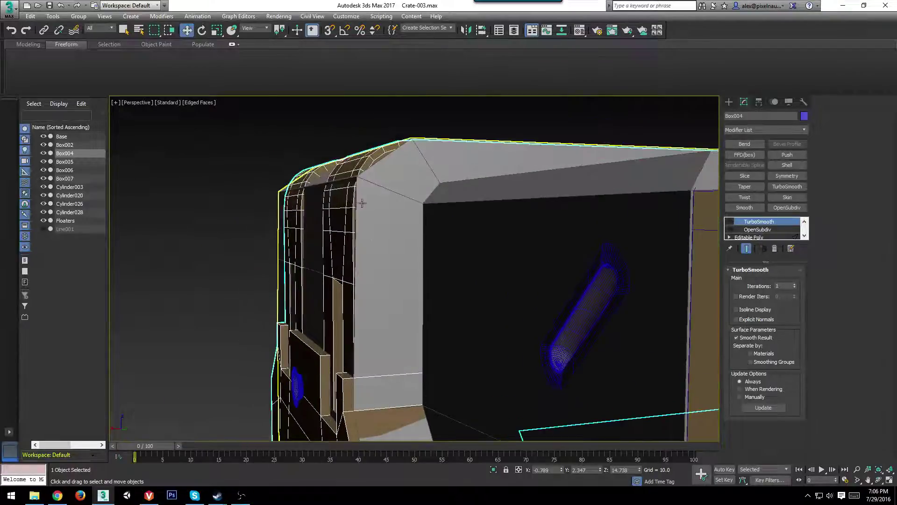
{"action": "left_click", "coordinate": [379, 197]}
{"action": "key", "text": "2"}
{"action": "middle_click_drag", "start_coordinate": [637, 271], "coordinate": [615, 271], "text": "alt"}
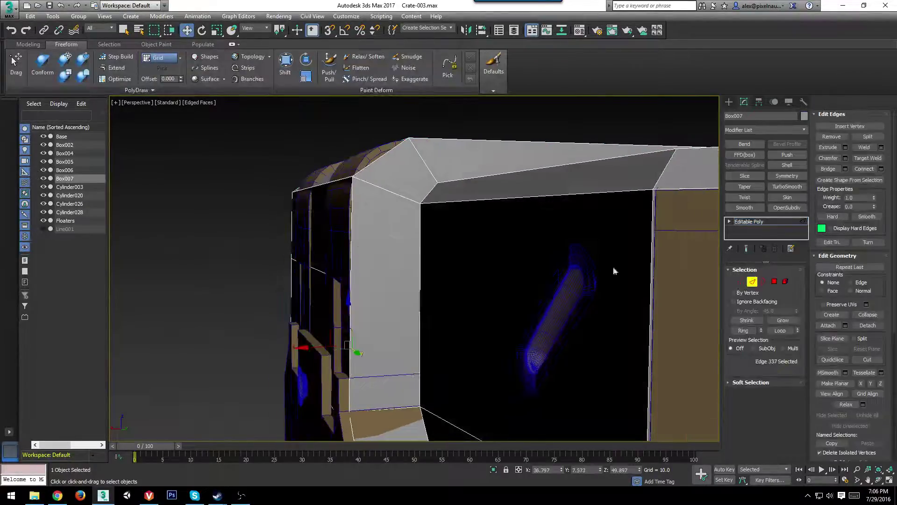
{"action": "left_click", "coordinate": [775, 282]}
{"action": "left_click", "coordinate": [323, 294], "text": "ctrl"}
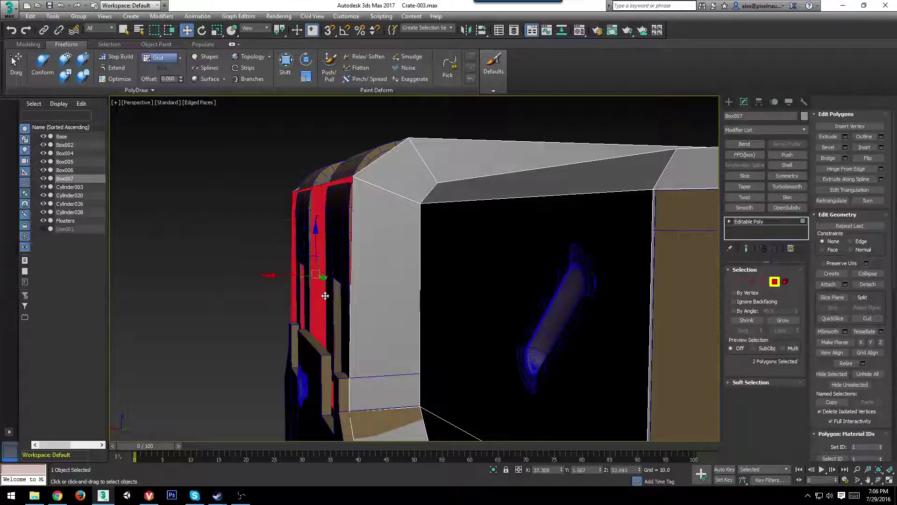
{"action": "middle_click_drag", "start_coordinate": [324, 297], "coordinate": [396, 335], "text": "alt"}
{"action": "left_click", "coordinate": [418, 364], "text": "ctrl"}
{"action": "middle_click_drag", "start_coordinate": [395, 334], "coordinate": [413, 306]}
{"action": "key", "text": "F3"}
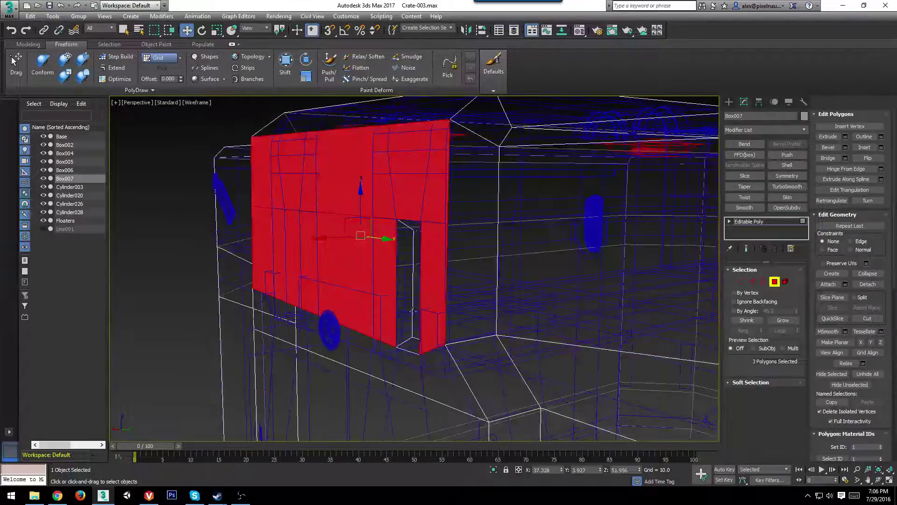
{"action": "left_click", "coordinate": [276, 326], "text": "ctrl"}
{"action": "middle_click_drag", "start_coordinate": [321, 329], "coordinate": [337, 350], "text": "alt"}
{"action": "left_click", "coordinate": [323, 220], "text": "ctrl"}
{"action": "left_click", "coordinate": [284, 226], "text": "ctrl"}
{"action": "key", "text": "ctrl+z"}
{"action": "key", "text": "F3"}
{"action": "key", "text": "r"}
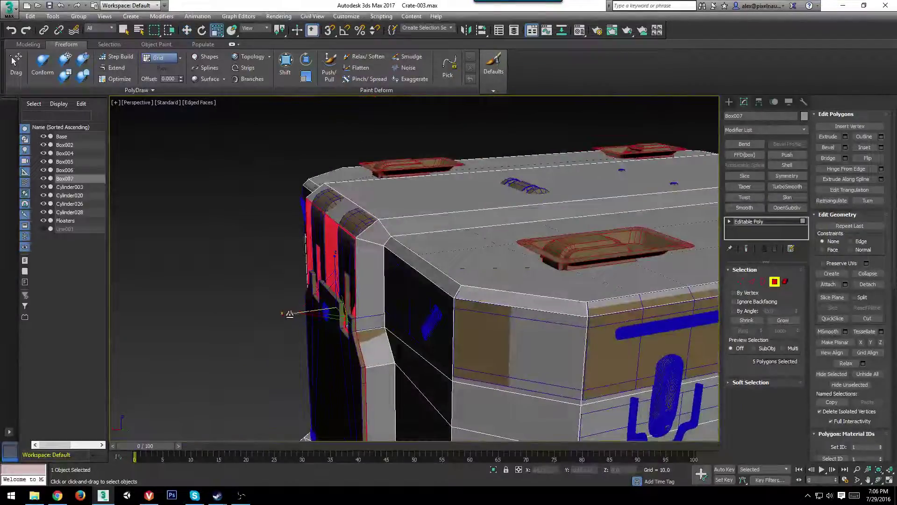
{"action": "left_click_drag", "start_coordinate": [289, 314], "coordinate": [721, 302]}
{"action": "left_click_drag", "start_coordinate": [287, 313], "coordinate": [488, 306]}
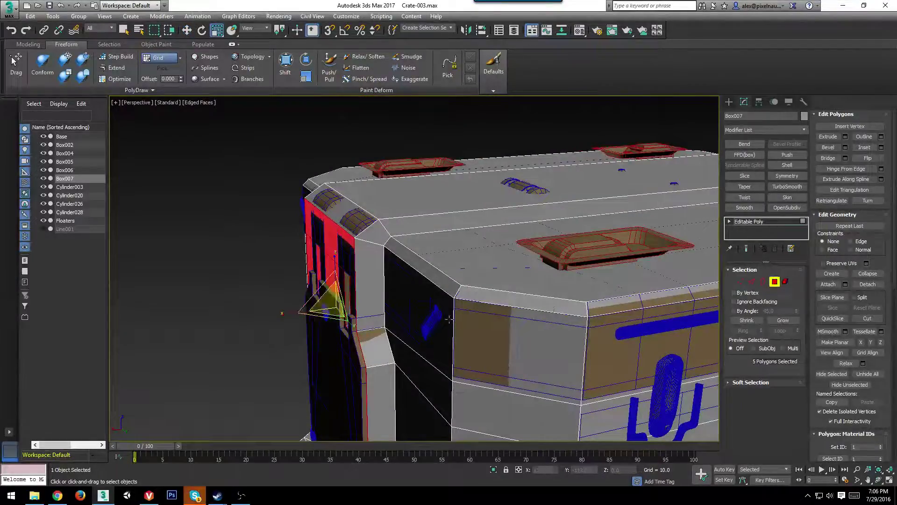
Move the five end-face polygons outward along X to about 37.44, just in front of the high-poly panel.
{"action": "scroll", "coordinate": [376, 286], "scroll_direction": "up", "scroll_amount": 3}
{"action": "middle_click_drag", "start_coordinate": [330, 337], "coordinate": [360, 262]}
{"action": "key", "text": "w"}
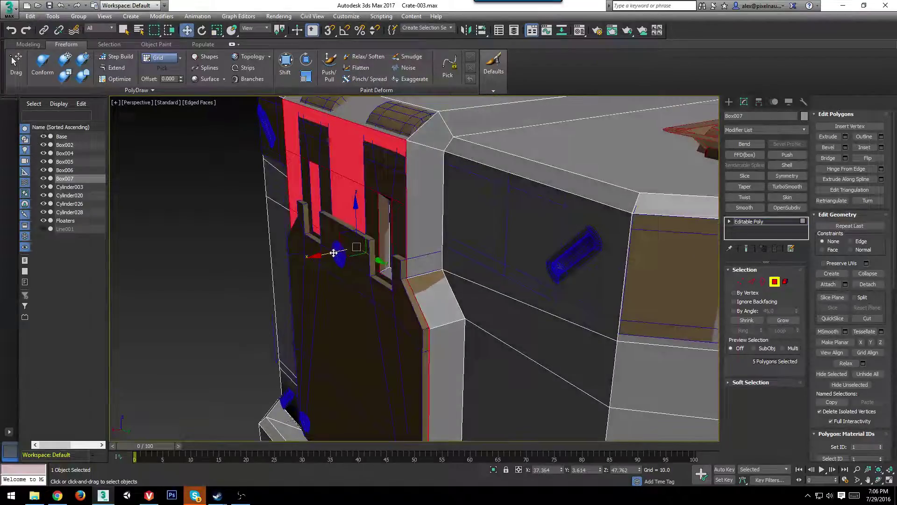
{"action": "left_click_drag", "start_coordinate": [334, 252], "coordinate": [334, 252]}
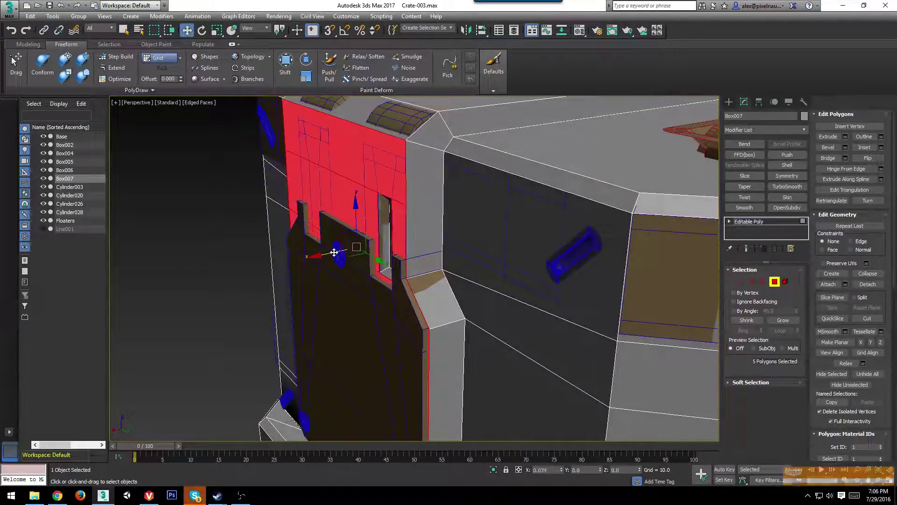
Lower the end face's upper horizontal edge, below the cylinders, to about Z 55.13.
{"action": "key", "text": "2"}
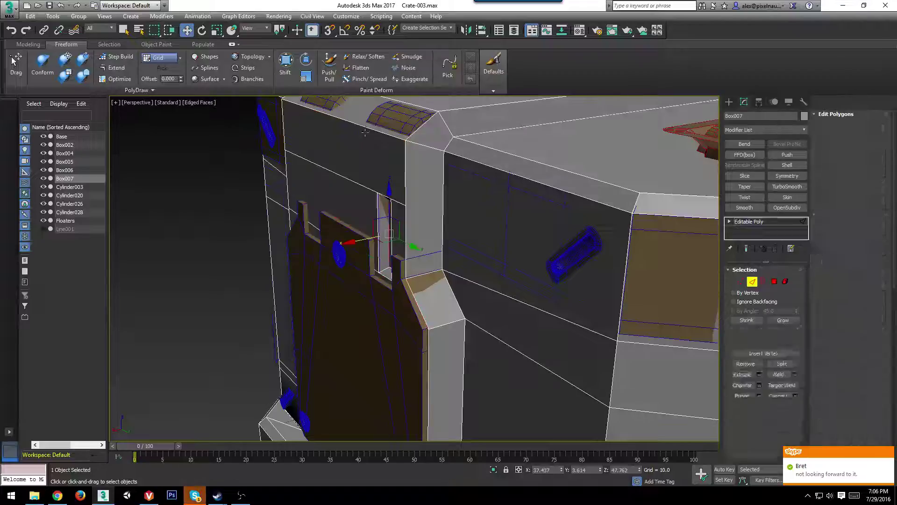
{"action": "left_click", "coordinate": [364, 129]}
{"action": "middle_click_drag", "start_coordinate": [365, 135], "coordinate": [351, 105], "text": "alt"}
{"action": "left_click_drag", "start_coordinate": [334, 162], "coordinate": [331, 186]}
{"action": "middle_click_drag", "start_coordinate": [477, 140], "coordinate": [484, 180], "text": "alt"}
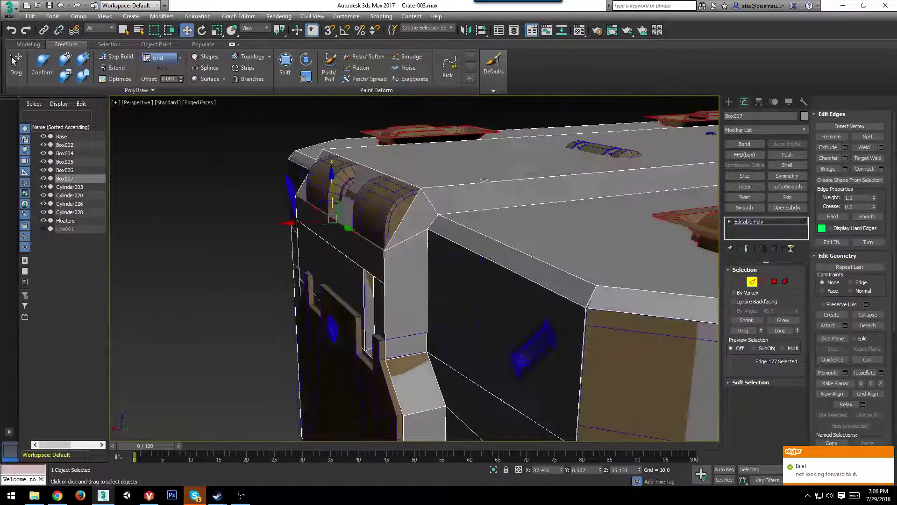
Move the upper edge of the end bevel inward by about 0.245 along X.
{"action": "left_click", "coordinate": [408, 182]}
{"action": "middle_click_drag", "start_coordinate": [407, 183], "coordinate": [370, 180], "text": "alt"}
{"action": "mouse_move", "coordinate": [335, 167]}
{"action": "left_mouse_down"}
{"action": "mouse_move", "coordinate": [374, 168]}
{"action": "mouse_move", "coordinate": [338, 175]}
{"action": "left_mouse_up"}
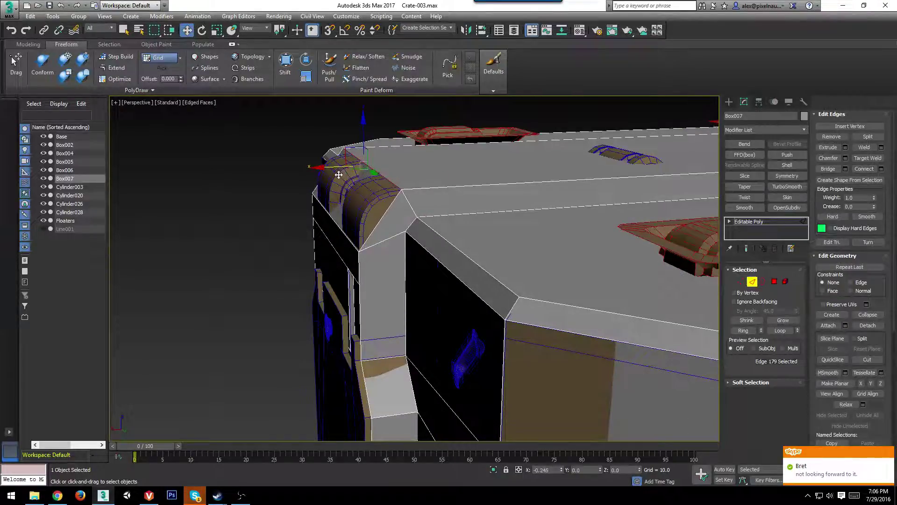
Examine how the low-poly end bevel and slot edges fit around the high-poly hinge cylinders.
{"action": "middle_click_drag", "start_coordinate": [339, 175], "coordinate": [366, 261], "text": "alt"}
{"action": "left_click", "coordinate": [344, 228]}
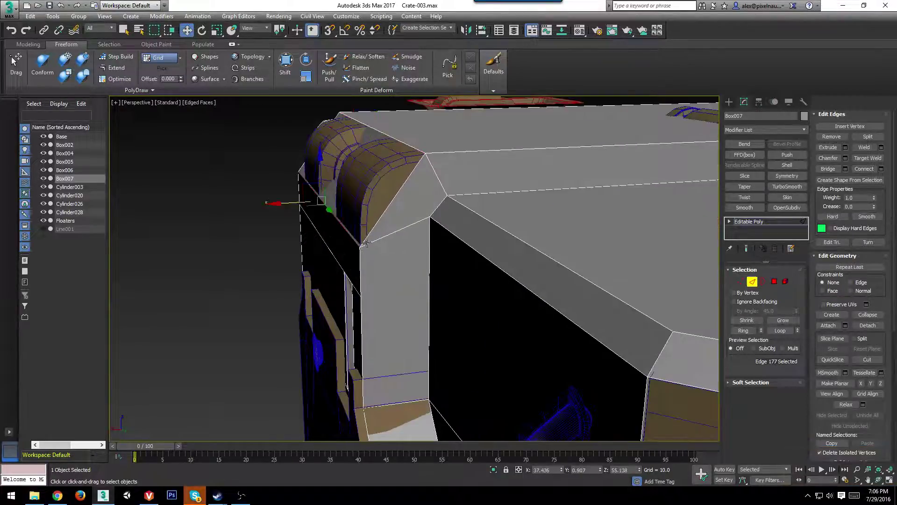
{"action": "middle_click_drag", "start_coordinate": [344, 228], "coordinate": [356, 114], "text": "alt"}
{"action": "middle_click_drag", "start_coordinate": [374, 256], "coordinate": [415, 278]}
{"action": "middle_click_drag", "start_coordinate": [416, 278], "coordinate": [393, 254], "text": "alt"}
{"action": "scroll", "coordinate": [393, 253], "scroll_direction": "up", "scroll_amount": 3}
{"action": "middle_click_drag", "start_coordinate": [348, 187], "coordinate": [329, 304]}
{"action": "scroll", "coordinate": [352, 233], "scroll_direction": "down", "scroll_amount": 5}
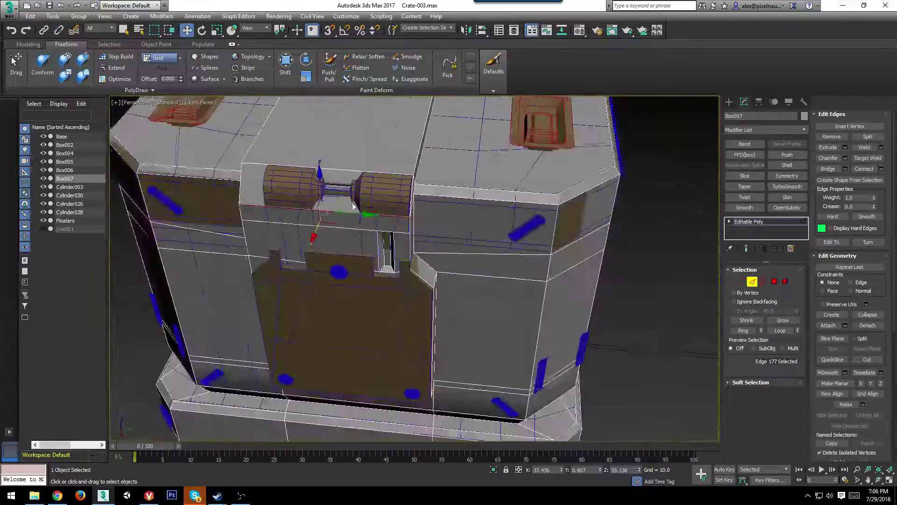
{"action": "middle_click_drag", "start_coordinate": [352, 262], "coordinate": [358, 229], "text": "alt"}
{"action": "scroll", "coordinate": [358, 229], "scroll_direction": "up", "scroll_amount": 3}
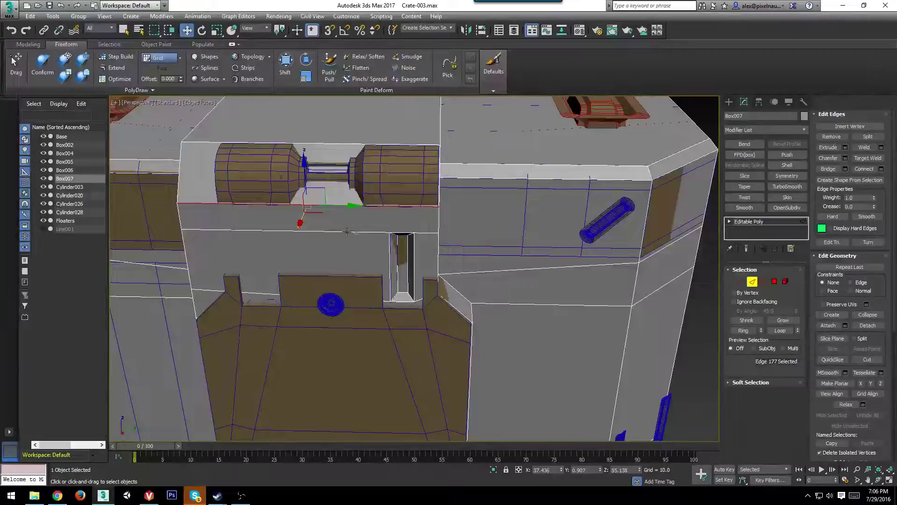
{"action": "left_click", "coordinate": [348, 232]}
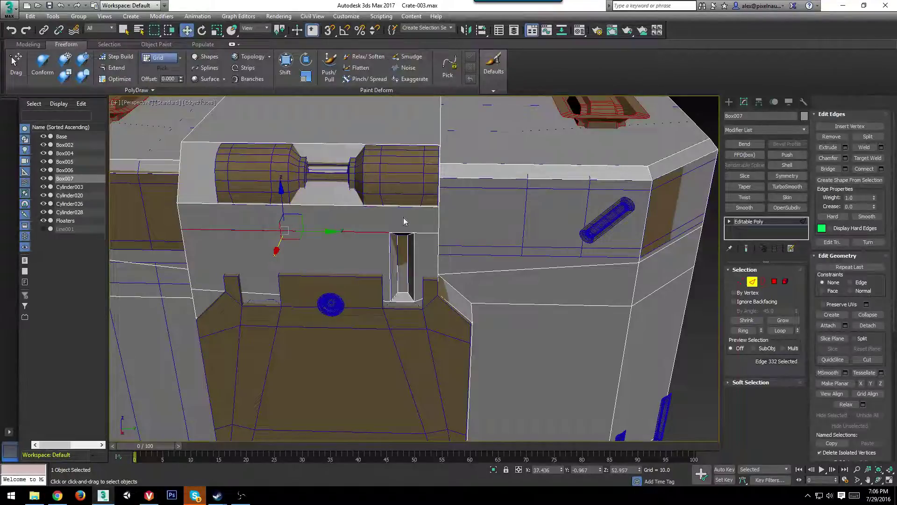
{"action": "middle_click_drag", "start_coordinate": [432, 210], "coordinate": [471, 197]}
{"action": "scroll", "coordinate": [496, 208], "scroll_direction": "down", "scroll_amount": 5}
{"action": "scroll", "coordinate": [489, 199], "scroll_direction": "up", "scroll_amount": 3}
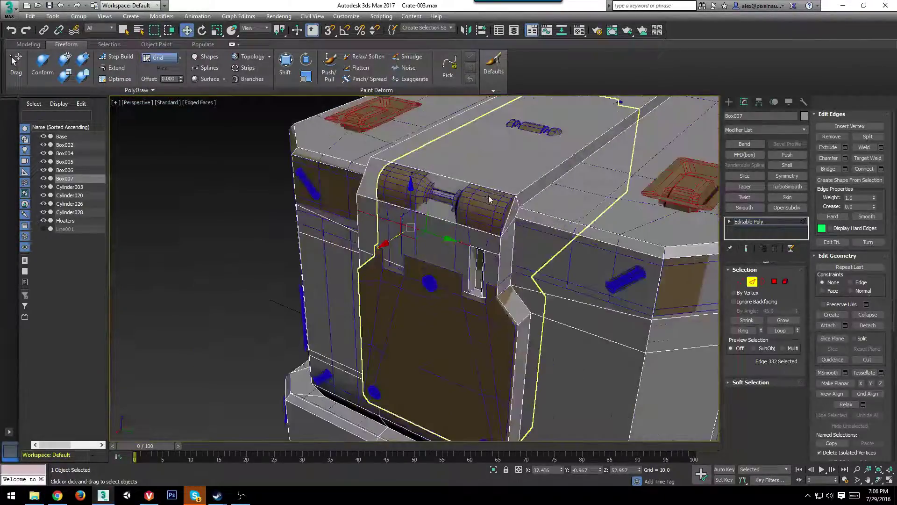
{"action": "scroll", "coordinate": [500, 211], "scroll_direction": "up", "scroll_amount": 3}
Select the two diagonal side edges of the end bevel and leave edge editing.
{"action": "left_click", "coordinate": [528, 218]}
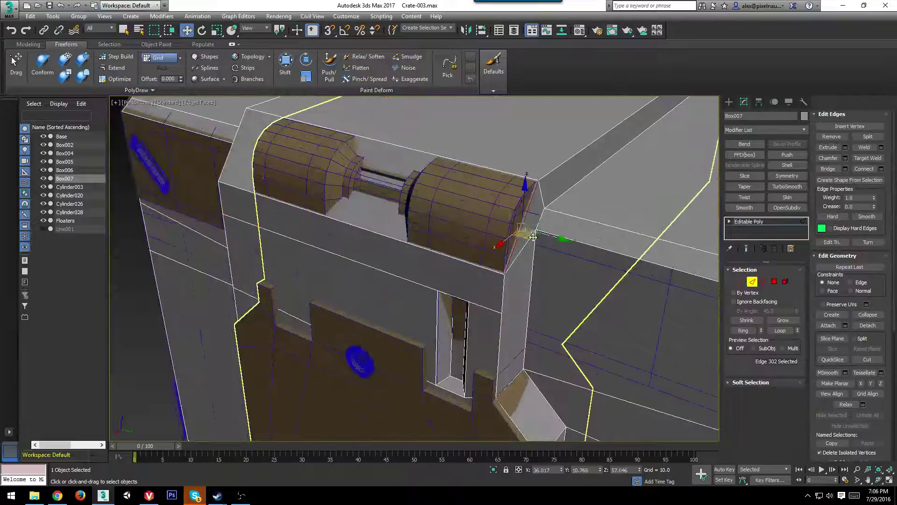
{"action": "middle_click_drag", "start_coordinate": [528, 219], "coordinate": [399, 191], "text": "alt"}
{"action": "left_click", "coordinate": [433, 172], "text": "ctrl"}
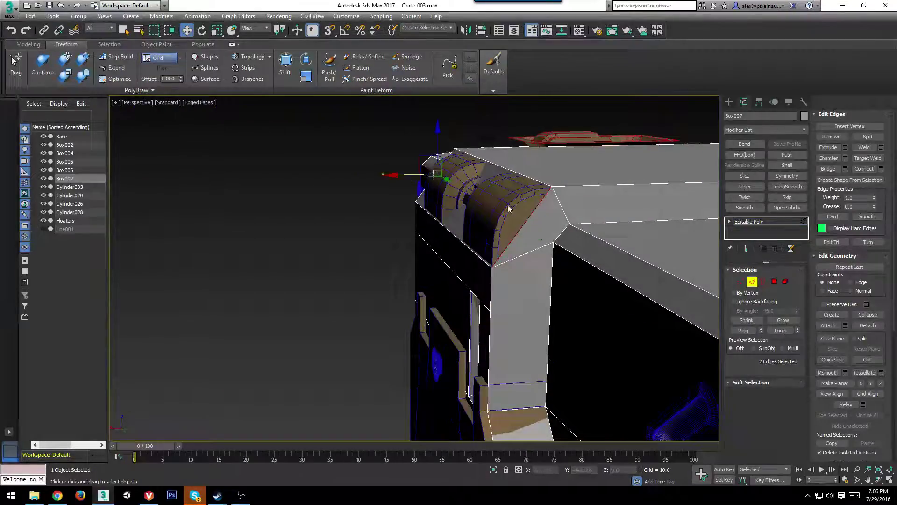
{"action": "scroll", "coordinate": [514, 206], "scroll_direction": "up", "scroll_amount": 3}
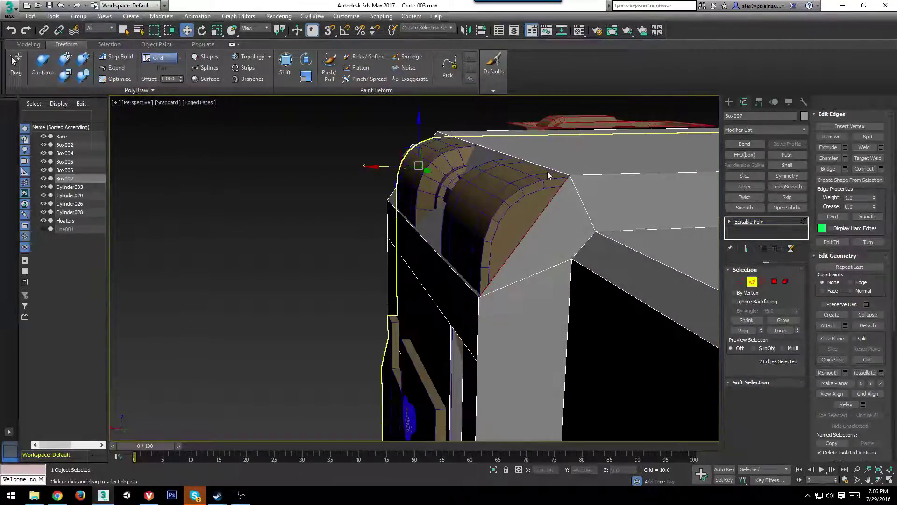
{"action": "left_click", "coordinate": [756, 281]}
Enable the OpenSubdiv modifier on Box004 and hide the edge overlay to show its smooth curvature.
{"action": "left_click", "coordinate": [507, 202]}
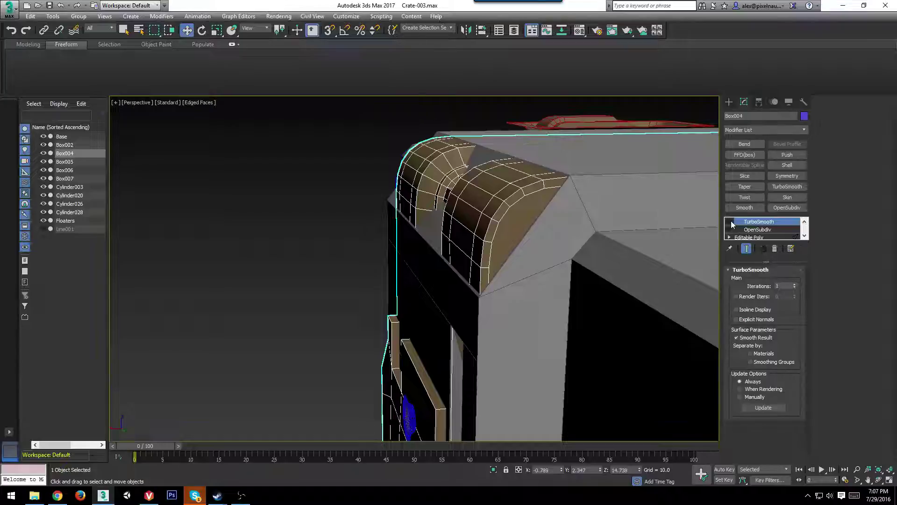
{"action": "left_click", "coordinate": [731, 223]}
{"action": "mouse_move", "coordinate": [530, 248]}
{"action": "middle_mouse_down", "text": "alt"}
{"action": "mouse_move", "coordinate": [509, 251]}
{"action": "mouse_move", "coordinate": [484, 232]}
{"action": "middle_mouse_up", "text": "alt"}
{"action": "scroll", "coordinate": [484, 233], "scroll_direction": "up", "scroll_amount": 1}
{"action": "key", "text": "F4"}
{"action": "middle_click_drag", "start_coordinate": [424, 321], "coordinate": [375, 252]}
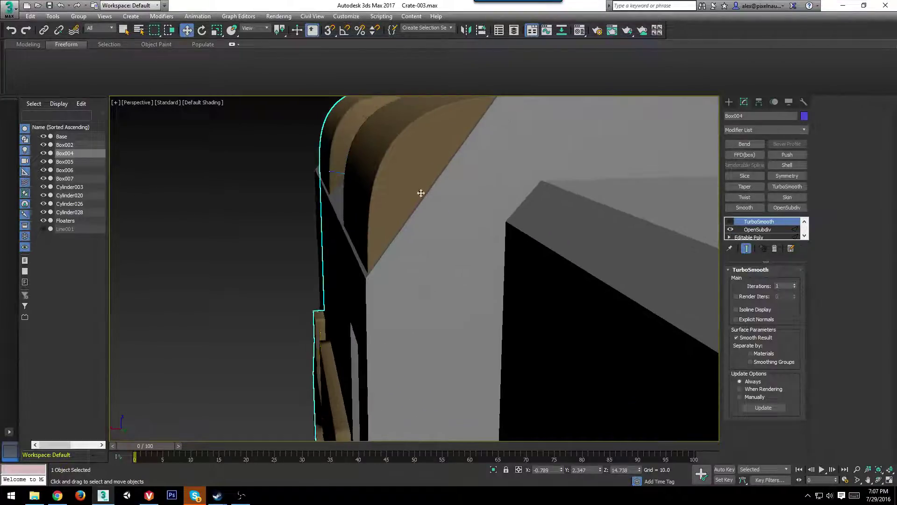
Connect the two diagonal side edges of Box007's end bevel with a new horizontal edge.
{"action": "left_click", "coordinate": [507, 187]}
{"action": "scroll", "coordinate": [507, 187], "scroll_direction": "down", "scroll_amount": 3}
{"action": "left_click", "coordinate": [754, 282]}
{"action": "middle_click_drag", "start_coordinate": [537, 259], "coordinate": [449, 233], "text": "alt"}
{"action": "key", "text": "F3"}
{"action": "left_click", "coordinate": [379, 146]}
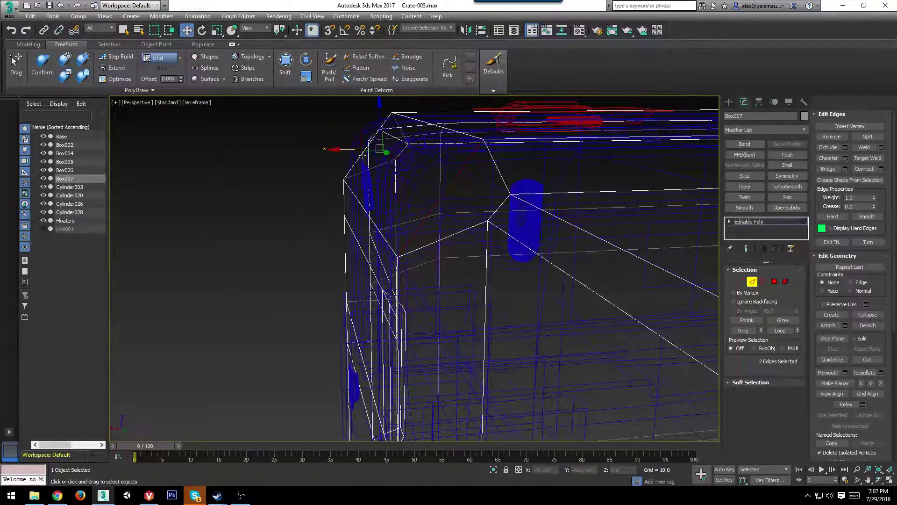
{"action": "left_click", "coordinate": [434, 206], "text": "ctrl"}
{"action": "key", "text": "ctrl+shift+e"}
{"action": "key", "text": "F3"}
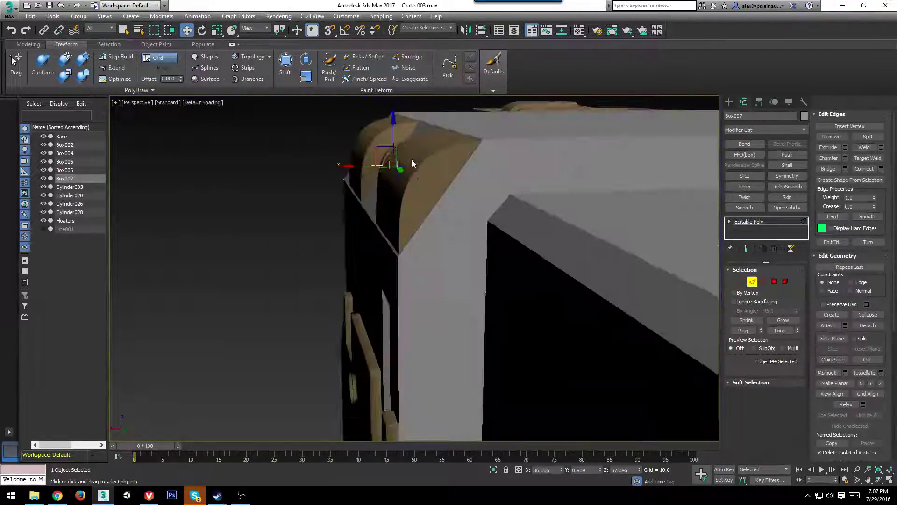
Pull the new edge of Box007's end bevel outward, then add a further edge across the bevel and move it outward to round the corner.
{"action": "middle_click_drag", "start_coordinate": [413, 164], "coordinate": [395, 198], "text": "alt"}
{"action": "mouse_move", "coordinate": [383, 175]}
{"action": "left_mouse_down"}
{"action": "mouse_move", "coordinate": [358, 157]}
{"action": "mouse_move", "coordinate": [387, 141]}
{"action": "left_mouse_up"}
{"action": "left_click", "coordinate": [418, 186]}
{"action": "double_click", "coordinate": [403, 158]}
{"action": "left_click", "coordinate": [403, 159]}
{"action": "middle_click_drag", "start_coordinate": [417, 206], "coordinate": [382, 205], "text": "alt"}
{"action": "left_click", "coordinate": [438, 220]}
{"action": "left_click", "coordinate": [408, 193]}
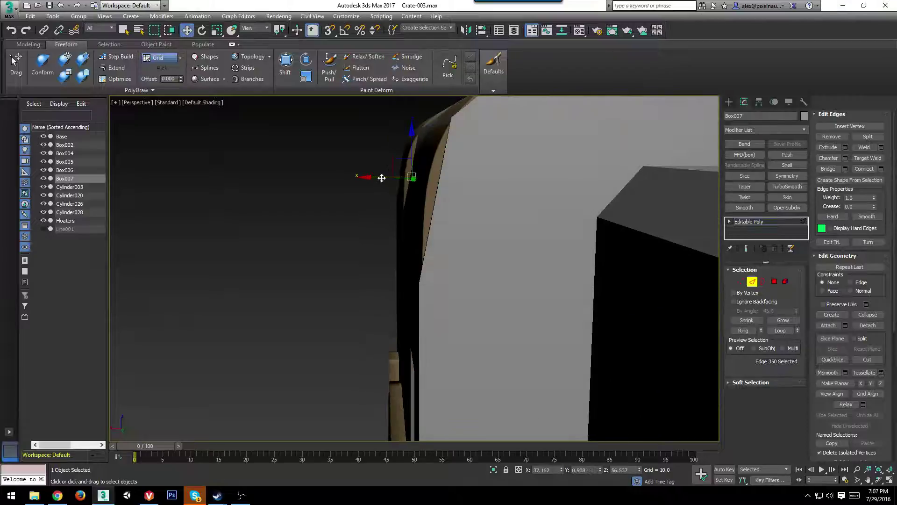
{"action": "left_click_drag", "start_coordinate": [381, 178], "coordinate": [391, 131]}
{"action": "scroll", "coordinate": [514, 196], "scroll_direction": "down", "scroll_amount": 2}
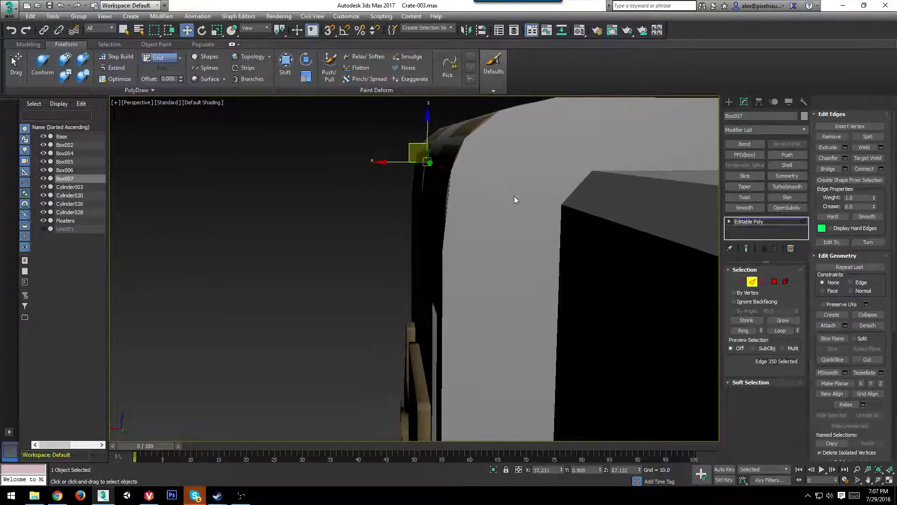
Examine the rounded end bevel against the high-poly hinge pieces and clear the edge selection.
{"action": "middle_click_drag", "start_coordinate": [514, 195], "coordinate": [468, 225], "text": "alt"}
{"action": "scroll", "coordinate": [527, 202], "scroll_direction": "down", "scroll_amount": 5}
{"action": "scroll", "coordinate": [503, 245], "scroll_direction": "up", "scroll_amount": 5}
{"action": "scroll", "coordinate": [503, 245], "scroll_direction": "down", "scroll_amount": 2}
{"action": "scroll", "coordinate": [483, 186], "scroll_direction": "up", "scroll_amount": 4}
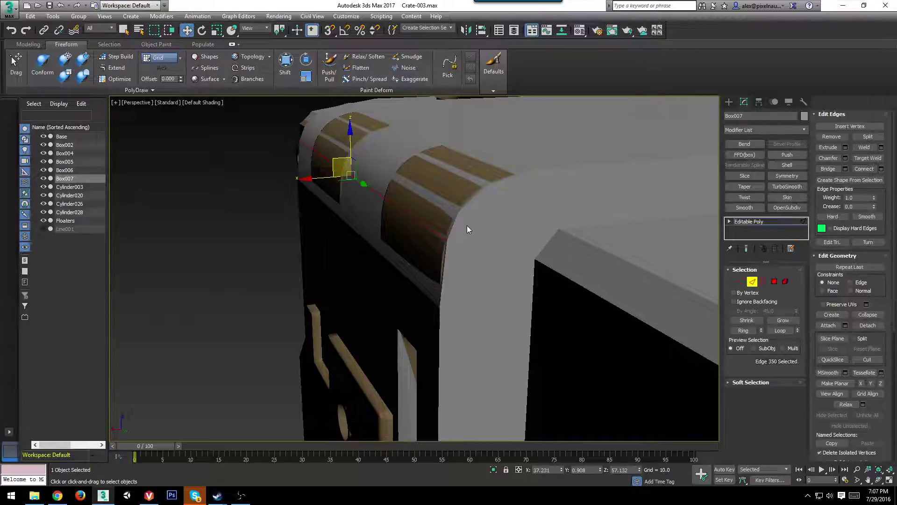
{"action": "scroll", "coordinate": [467, 225], "scroll_direction": "down", "scroll_amount": 5}
{"action": "scroll", "coordinate": [616, 280], "scroll_direction": "down", "scroll_amount": 5}
{"action": "middle_click_drag", "start_coordinate": [616, 281], "coordinate": [444, 256]}
{"action": "scroll", "coordinate": [467, 257], "scroll_direction": "up", "scroll_amount": 5}
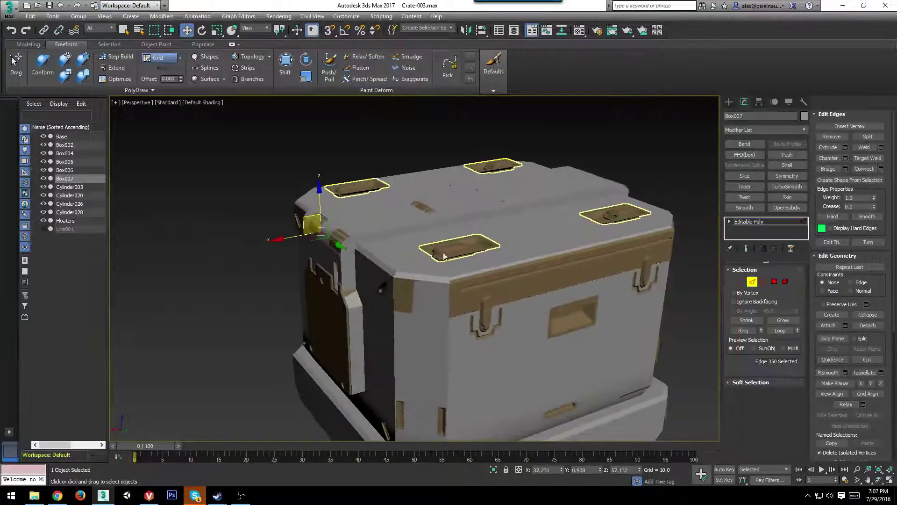
{"action": "scroll", "coordinate": [444, 256], "scroll_direction": "down", "scroll_amount": 5}
{"action": "left_click", "coordinate": [637, 251]}
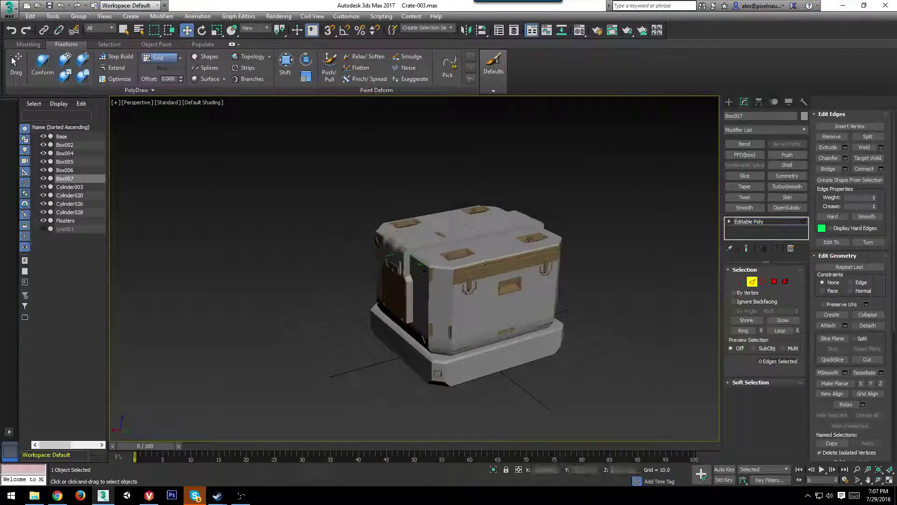
Isolate Box007 to inspect the low-poly shape on its own, then bring the other objects back.
{"action": "left_click", "coordinate": [494, 470]}
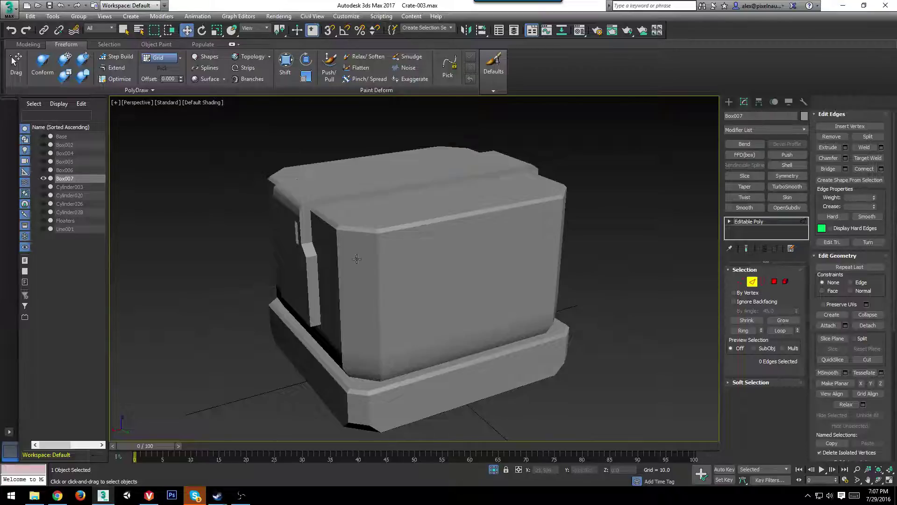
{"action": "scroll", "coordinate": [410, 294], "scroll_direction": "up", "scroll_amount": 3}
{"action": "key", "text": "alt+q"}
{"action": "scroll", "coordinate": [346, 268], "scroll_direction": "up", "scroll_amount": 5}
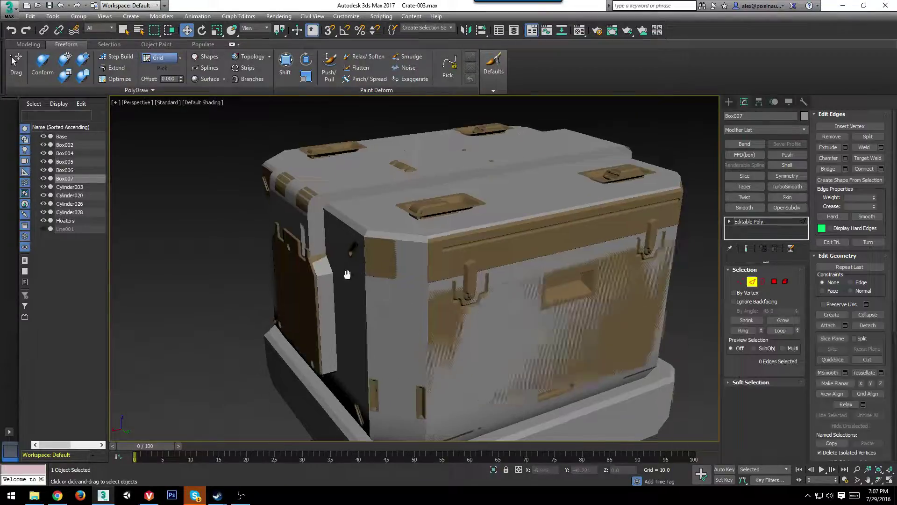
Show the edge overlay, connect the side edges of the bevel's lower strip, and move the new edge outward to the high-poly curve.
{"action": "mouse_move", "coordinate": [347, 267]}
{"action": "middle_mouse_down"}
{"action": "mouse_move", "coordinate": [386, 338]}
{"action": "mouse_move", "coordinate": [372, 255]}
{"action": "middle_mouse_up"}
{"action": "scroll", "coordinate": [366, 251], "scroll_direction": "up", "scroll_amount": 6}
{"action": "key", "text": "F4"}
{"action": "scroll", "coordinate": [372, 272], "scroll_direction": "down", "scroll_amount": 3}
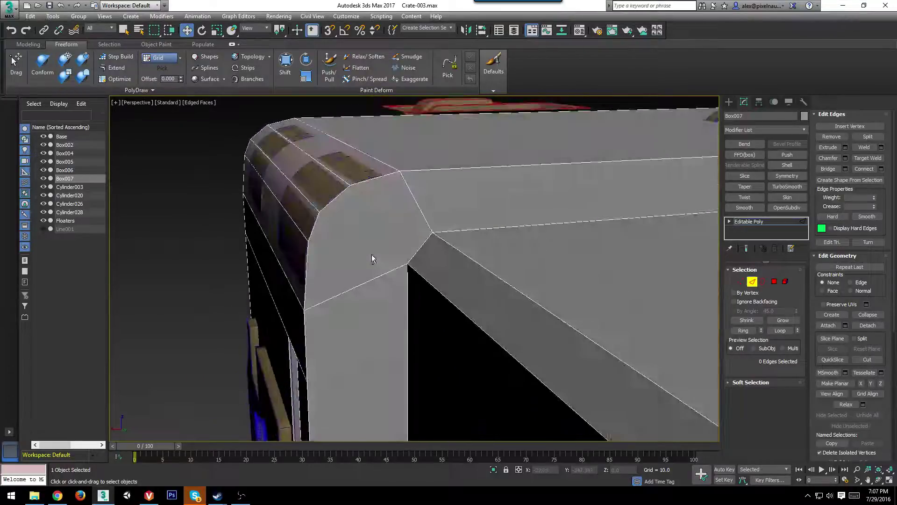
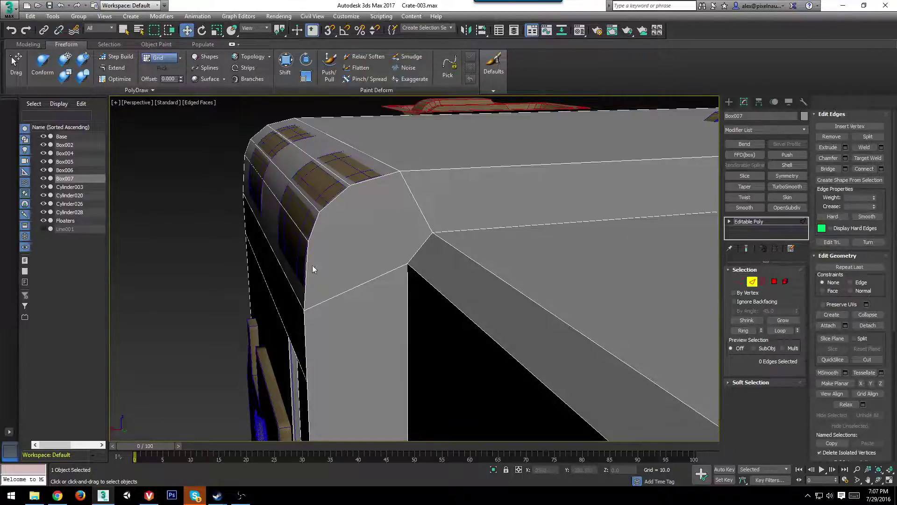
{"action": "middle_click_drag", "start_coordinate": [313, 269], "coordinate": [366, 278]}
{"action": "left_click", "coordinate": [354, 261]}
{"action": "middle_click_drag", "start_coordinate": [346, 276], "coordinate": [341, 259], "text": "alt"}
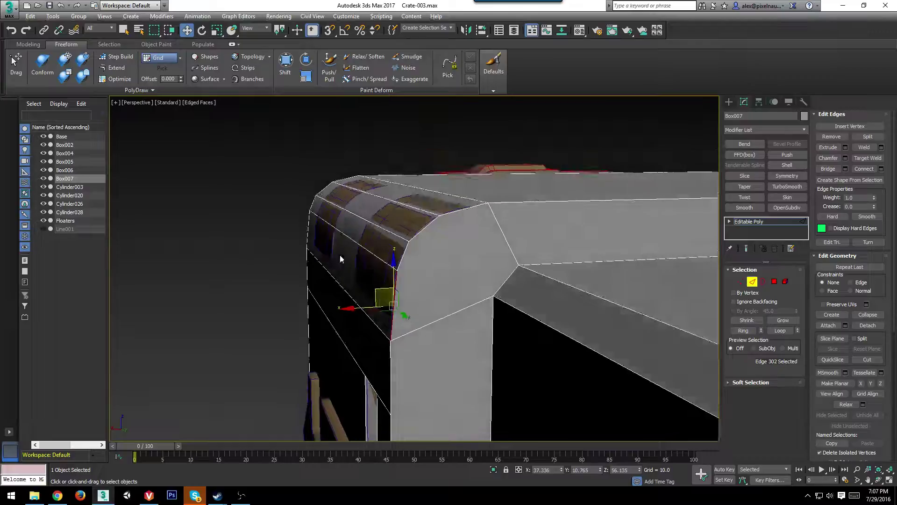
{"action": "left_click", "coordinate": [307, 232]}
{"action": "scroll", "coordinate": [332, 293], "scroll_direction": "up", "scroll_amount": 3}
{"action": "middle_click_drag", "start_coordinate": [332, 293], "coordinate": [327, 230], "text": "alt"}
{"action": "left_click_drag", "start_coordinate": [321, 237], "coordinate": [318, 237]}
{"action": "left_click_drag", "start_coordinate": [349, 205], "coordinate": [349, 193]}
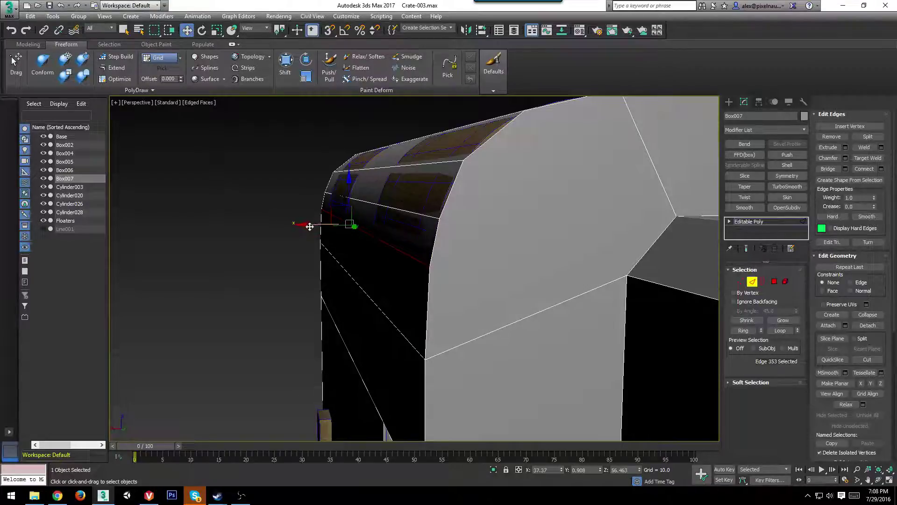
{"action": "left_click_drag", "start_coordinate": [311, 225], "coordinate": [313, 224]}
Connect the two side edges of the bevel's uppermost strip and move the new edge outward to follow the curve.
{"action": "middle_click_drag", "start_coordinate": [470, 207], "coordinate": [423, 271], "text": "alt"}
{"action": "left_click", "coordinate": [412, 242]}
{"action": "left_click", "coordinate": [327, 197], "text": "ctrl"}
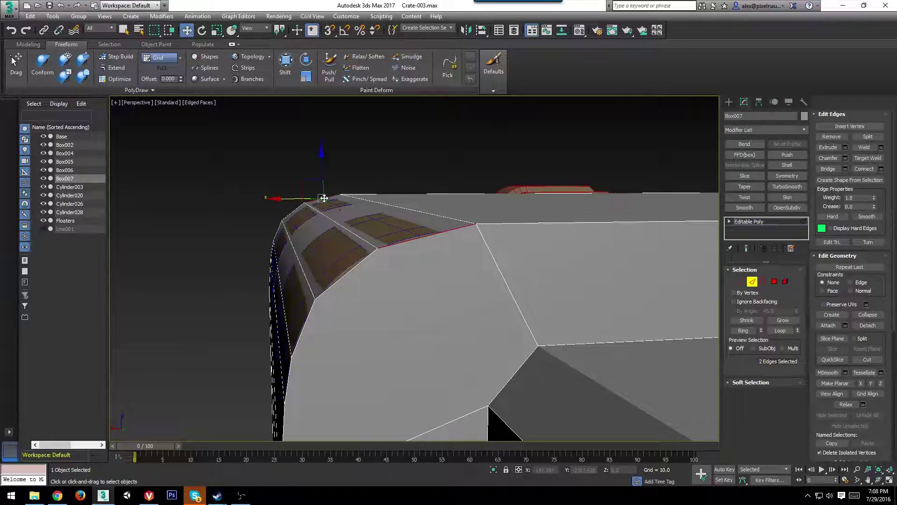
{"action": "key", "text": "ctrl+shift+e"}
{"action": "middle_click_drag", "start_coordinate": [348, 192], "coordinate": [319, 199], "text": "alt"}
{"action": "left_click_drag", "start_coordinate": [349, 178], "coordinate": [348, 176]}
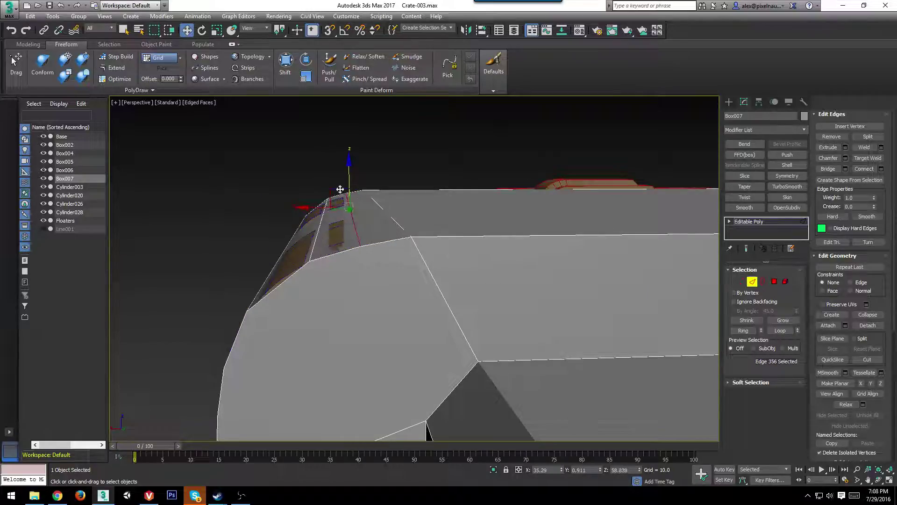
{"action": "left_click_drag", "start_coordinate": [314, 208], "coordinate": [312, 208]}
{"action": "left_click_drag", "start_coordinate": [349, 175], "coordinate": [349, 175]}
Connect the side edges of the strip below the uppermost segments and nudge the new edge up and outward.
{"action": "middle_click_drag", "start_coordinate": [363, 242], "coordinate": [388, 231], "text": "alt"}
{"action": "left_click", "coordinate": [361, 256]}
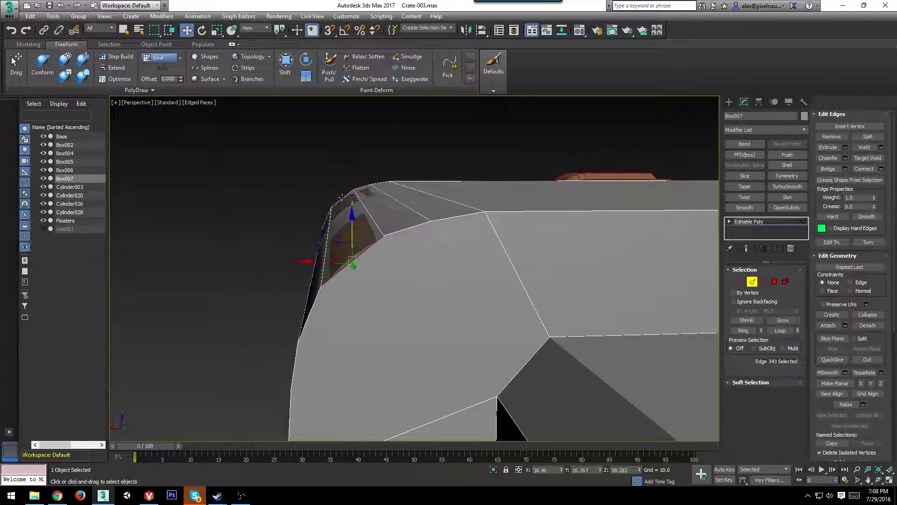
{"action": "left_click", "coordinate": [342, 199]}
{"action": "middle_click_drag", "start_coordinate": [343, 206], "coordinate": [346, 188], "text": "alt"}
{"action": "left_click_drag", "start_coordinate": [336, 194], "coordinate": [336, 192]}
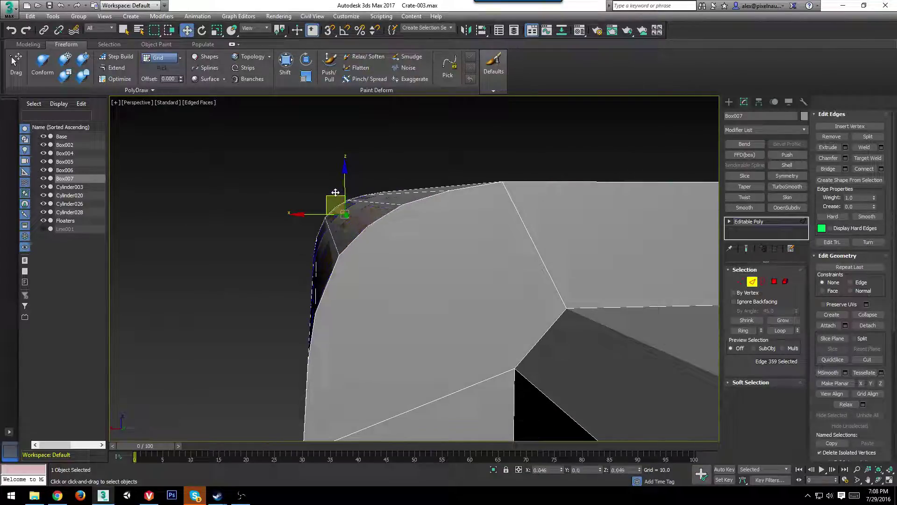
Connect the side edges of the bevel's next lower strip and move the new edge outward to complete the rounding.
{"action": "middle_click_drag", "start_coordinate": [341, 234], "coordinate": [392, 219]}
{"action": "left_click", "coordinate": [381, 262]}
{"action": "left_click", "coordinate": [341, 223], "text": "ctrl"}
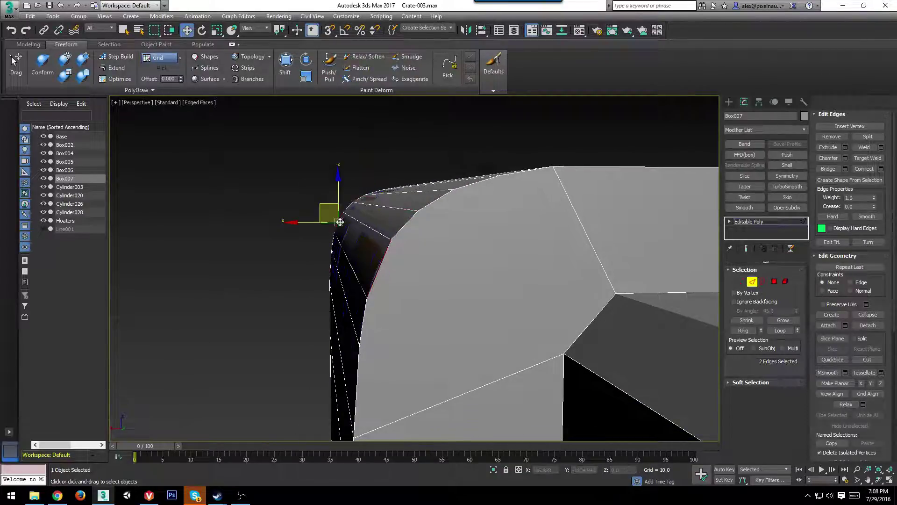
{"action": "key", "text": "ctrl+shift+e"}
{"action": "mouse_move", "coordinate": [331, 220]}
{"action": "left_mouse_down"}
{"action": "mouse_move", "coordinate": [451, 248]}
{"action": "mouse_move", "coordinate": [404, 205]}
{"action": "left_mouse_up"}
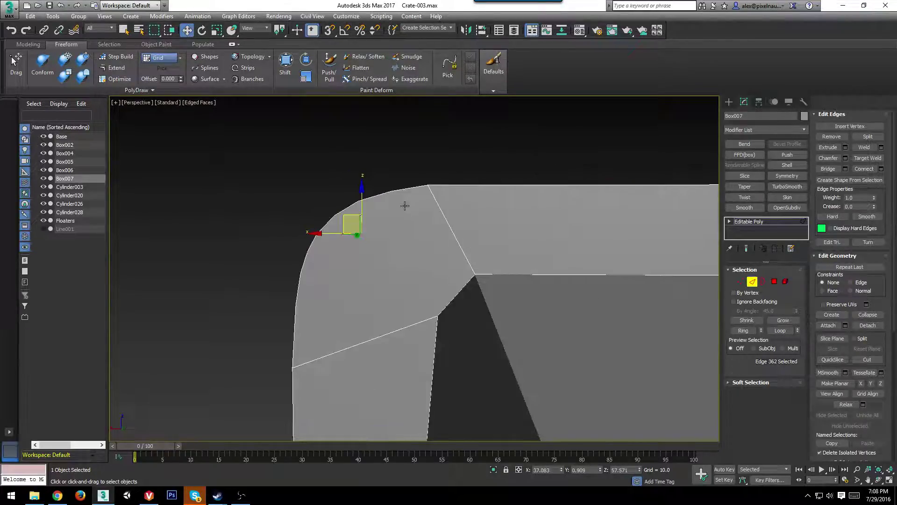
Select Box007's top polygon, nudge it slightly to fit the high-poly top, and clear the selection.
{"action": "middle_click_drag", "start_coordinate": [376, 230], "coordinate": [476, 211], "text": "alt"}
{"action": "left_click", "coordinate": [453, 202]}
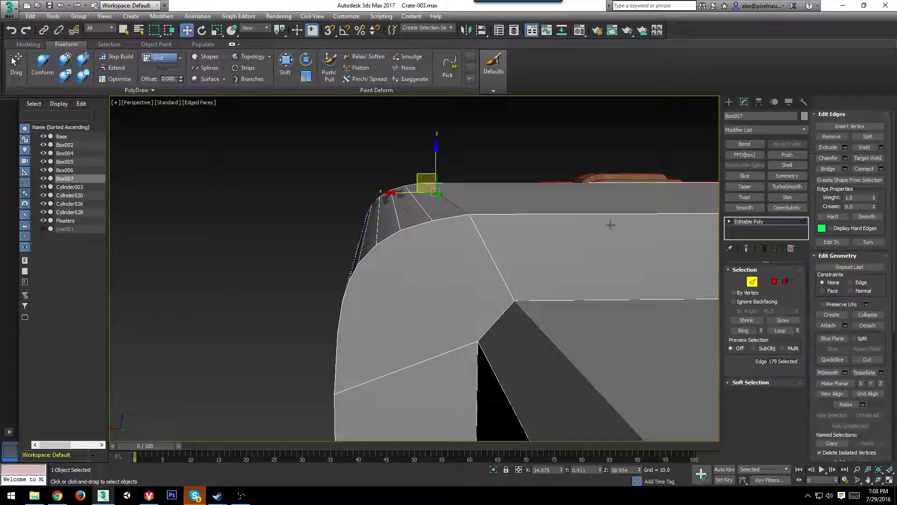
{"action": "left_click", "coordinate": [774, 282]}
{"action": "left_click", "coordinate": [624, 203]}
{"action": "middle_click_drag", "start_coordinate": [629, 203], "coordinate": [521, 243], "text": "alt"}
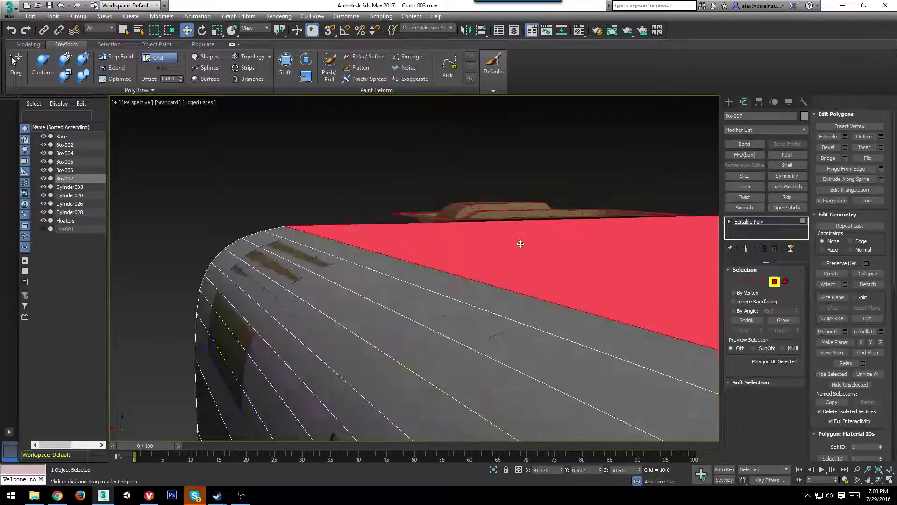
{"action": "middle_click_drag", "start_coordinate": [597, 237], "coordinate": [534, 222]}
{"action": "left_click_drag", "start_coordinate": [693, 169], "coordinate": [691, 170]}
{"action": "scroll", "coordinate": [607, 220], "scroll_direction": "down", "scroll_amount": 4}
{"action": "middle_click_drag", "start_coordinate": [599, 222], "coordinate": [500, 206], "text": "alt"}
{"action": "left_click", "coordinate": [475, 167]}
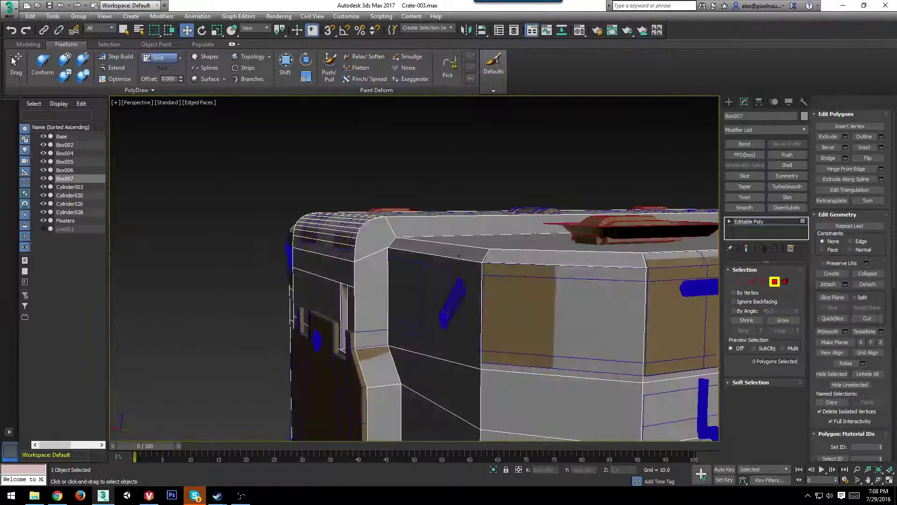
Examine the finished bevel and the end band around the high-poly plate and slots, with and without the edge overlay.
{"action": "key", "text": "F4"}
{"action": "middle_click_drag", "start_coordinate": [345, 272], "coordinate": [477, 294], "text": "alt"}
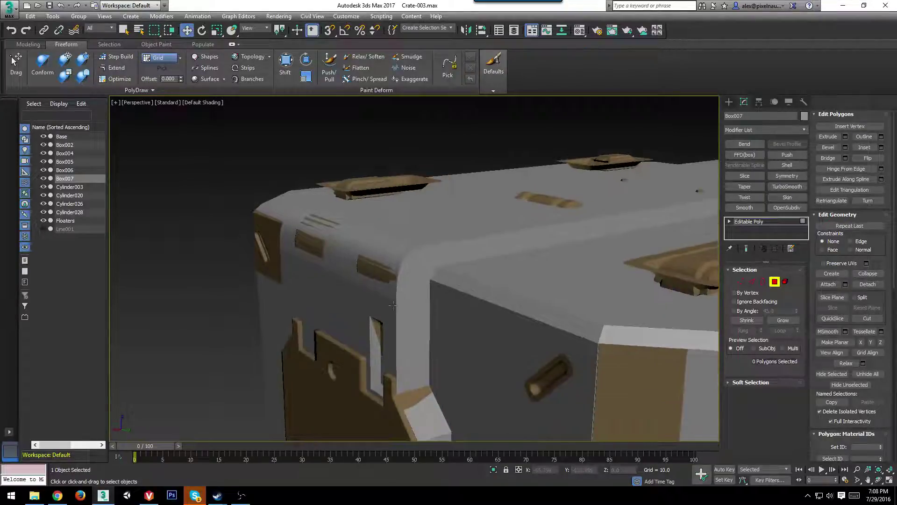
{"action": "left_click", "coordinate": [393, 305]}
{"action": "key", "text": "F4"}
{"action": "scroll", "coordinate": [434, 322], "scroll_direction": "up", "scroll_amount": 3}
{"action": "scroll", "coordinate": [423, 340], "scroll_direction": "down", "scroll_amount": 2}
{"action": "mouse_move", "coordinate": [423, 340]}
{"action": "middle_mouse_down", "text": "alt"}
{"action": "mouse_move", "coordinate": [376, 233]}
{"action": "mouse_move", "coordinate": [402, 257]}
{"action": "mouse_move", "coordinate": [387, 216]}
{"action": "mouse_move", "coordinate": [419, 256]}
{"action": "mouse_move", "coordinate": [475, 263]}
{"action": "mouse_move", "coordinate": [502, 255]}
{"action": "mouse_move", "coordinate": [509, 291]}
{"action": "middle_mouse_up", "text": "alt"}
{"action": "scroll", "coordinate": [392, 272], "scroll_direction": "up", "scroll_amount": 2}
{"action": "scroll", "coordinate": [375, 231], "scroll_direction": "up", "scroll_amount": 2}
{"action": "scroll", "coordinate": [349, 195], "scroll_direction": "down", "scroll_amount": 3}
{"action": "scroll", "coordinate": [419, 255], "scroll_direction": "down", "scroll_amount": 2}
{"action": "scroll", "coordinate": [503, 257], "scroll_direction": "down", "scroll_amount": 5}
{"action": "scroll", "coordinate": [511, 290], "scroll_direction": "up", "scroll_amount": 2}
{"action": "key", "text": "F4"}
{"action": "middle_click_drag", "start_coordinate": [425, 281], "coordinate": [409, 213], "text": "alt"}
{"action": "scroll", "coordinate": [423, 293], "scroll_direction": "up", "scroll_amount": 4}
Select the Box007 end polygon behind the plate's notches and examine it beside the slot with the edge overlay on.
{"action": "left_click", "coordinate": [428, 257]}
{"action": "scroll", "coordinate": [429, 257], "scroll_direction": "up", "scroll_amount": 3}
{"action": "key", "text": "F4"}
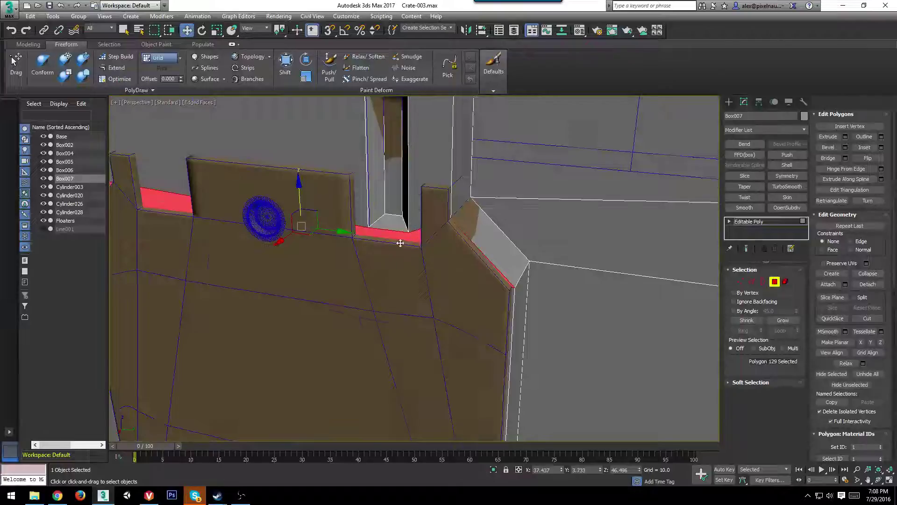
{"action": "middle_click_drag", "start_coordinate": [400, 242], "coordinate": [383, 232], "text": "alt"}
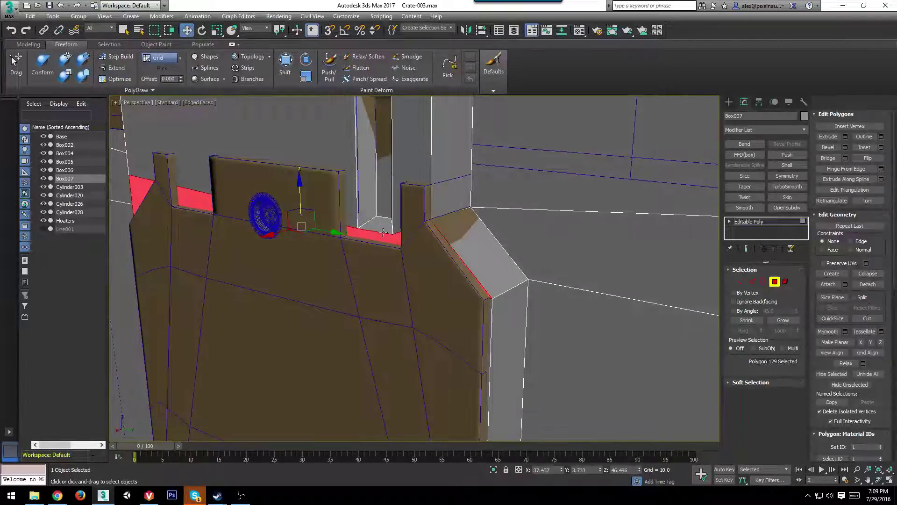
{"action": "scroll", "coordinate": [384, 232], "scroll_direction": "down", "scroll_amount": 3}
{"action": "middle_click_drag", "start_coordinate": [383, 232], "coordinate": [403, 229], "text": "alt"}
{"action": "scroll", "coordinate": [403, 229], "scroll_direction": "up", "scroll_amount": 3}
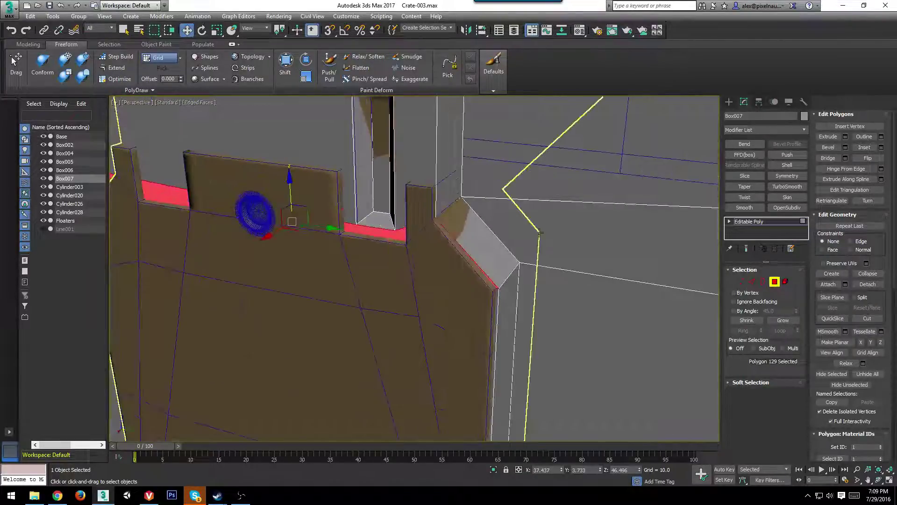
Connect the vertical side edges around the end band with a horizontal edge and select the resulting loop.
{"action": "left_click", "coordinate": [752, 281]}
{"action": "middle_click_drag", "start_coordinate": [456, 200], "coordinate": [470, 232]}
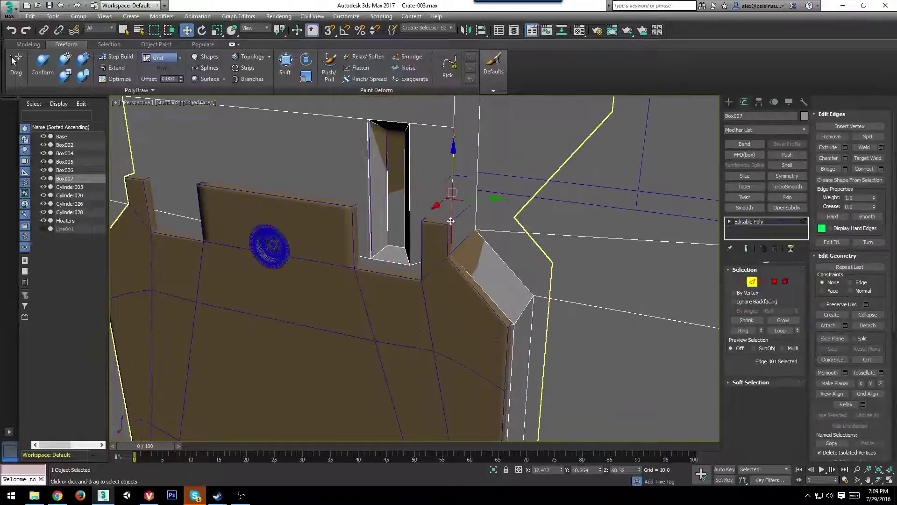
{"action": "left_click", "coordinate": [477, 193], "text": "ctrl"}
{"action": "middle_click_drag", "start_coordinate": [387, 197], "coordinate": [415, 197], "text": "alt"}
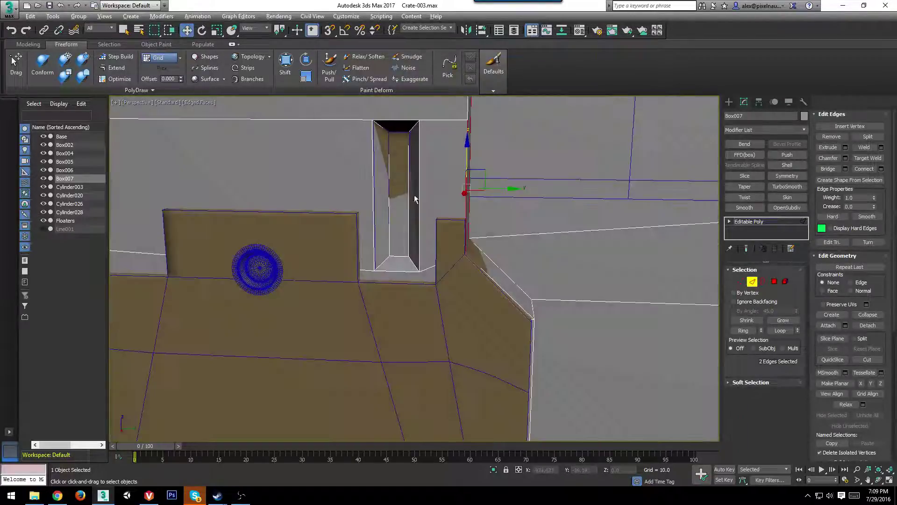
{"action": "scroll", "coordinate": [453, 201], "scroll_direction": "down", "scroll_amount": 3}
{"action": "key", "text": "F3"}
{"action": "middle_click_drag", "start_coordinate": [495, 190], "coordinate": [478, 185], "text": "alt"}
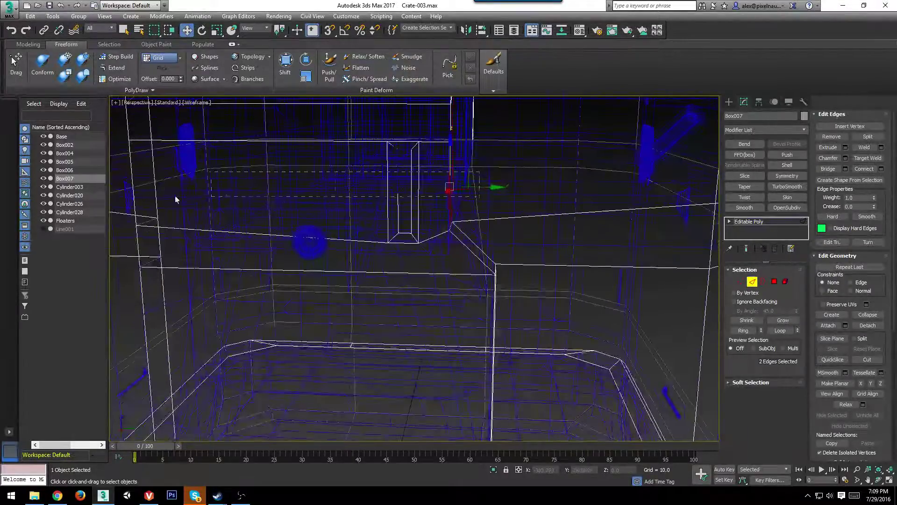
{"action": "left_click_drag", "start_coordinate": [176, 199], "coordinate": [123, 201]}
{"action": "key", "text": "ctrl+shift+e"}
{"action": "key", "text": "F3"}
{"action": "mouse_move", "coordinate": [390, 215]}
{"action": "middle_mouse_down", "text": "alt"}
{"action": "mouse_move", "coordinate": [343, 218]}
{"action": "mouse_move", "coordinate": [330, 206]}
{"action": "middle_mouse_up", "text": "alt"}
{"action": "double_click", "coordinate": [373, 215]}
Flatten the new edge loop vertically and lower it toward the high-poly plate's upper edge.
{"action": "key", "text": "r"}
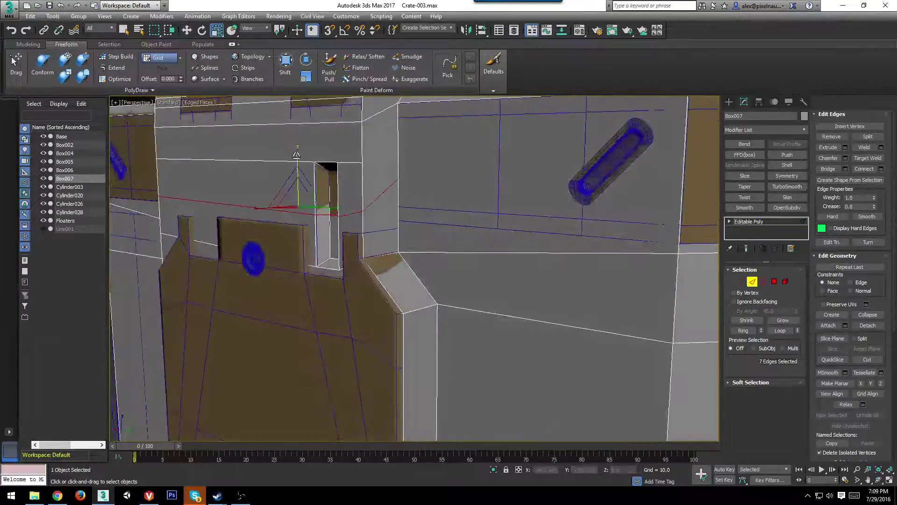
{"action": "left_click_drag", "start_coordinate": [298, 156], "coordinate": [216, 254]}
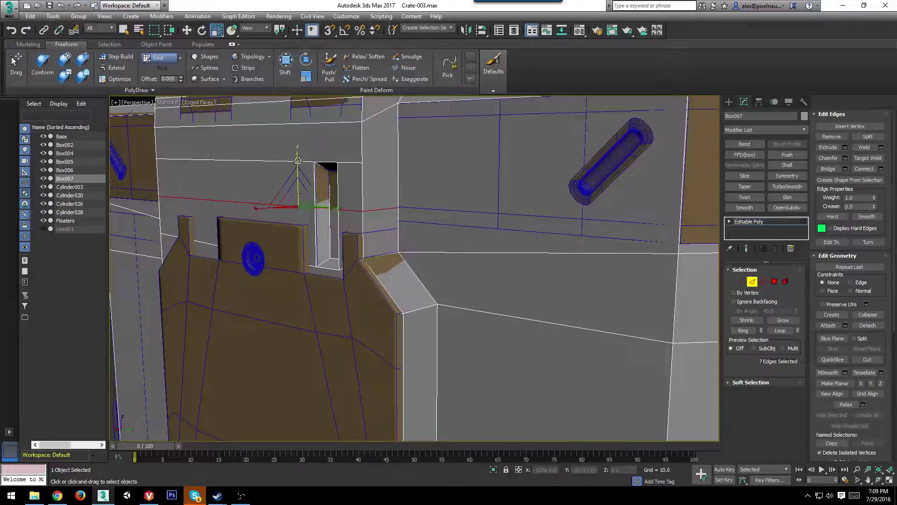
{"action": "key", "text": "w"}
{"action": "scroll", "coordinate": [298, 180], "scroll_direction": "up", "scroll_amount": 2}
{"action": "left_click_drag", "start_coordinate": [297, 205], "coordinate": [295, 214]}
Select the loop segment above the plate and adjust its height to line up with the plate's upper edge.
{"action": "middle_click_drag", "start_coordinate": [318, 252], "coordinate": [279, 248], "text": "alt"}
{"action": "left_click", "coordinate": [307, 252]}
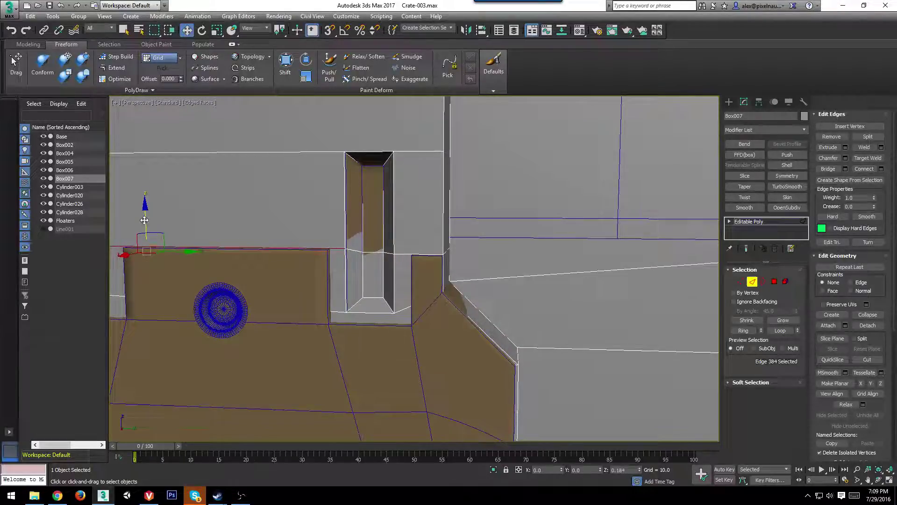
{"action": "left_click_drag", "start_coordinate": [144, 220], "coordinate": [152, 227]}
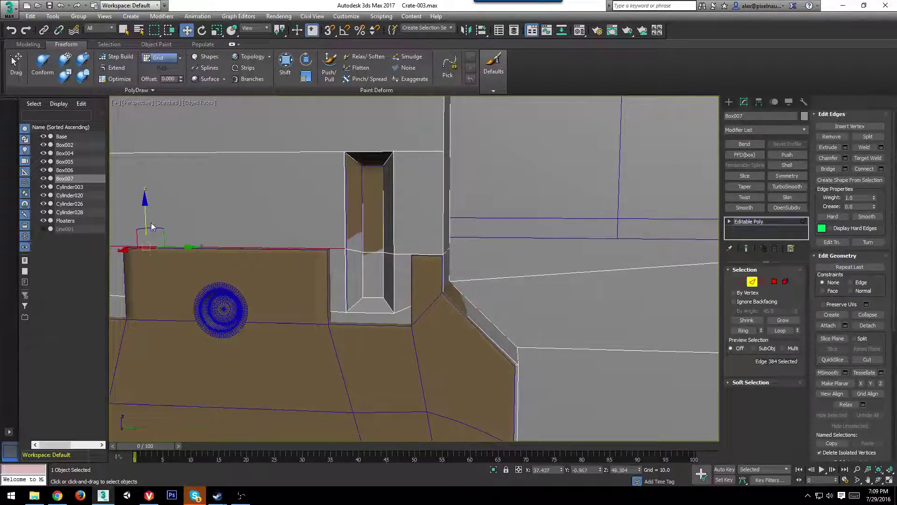
Add a vertical edge between the plate and slot, aligned with the plate's side, and lower its bottom vertex to the notch corner.
{"action": "left_click", "coordinate": [338, 312]}
{"action": "left_click", "coordinate": [345, 305], "text": "ctrl"}
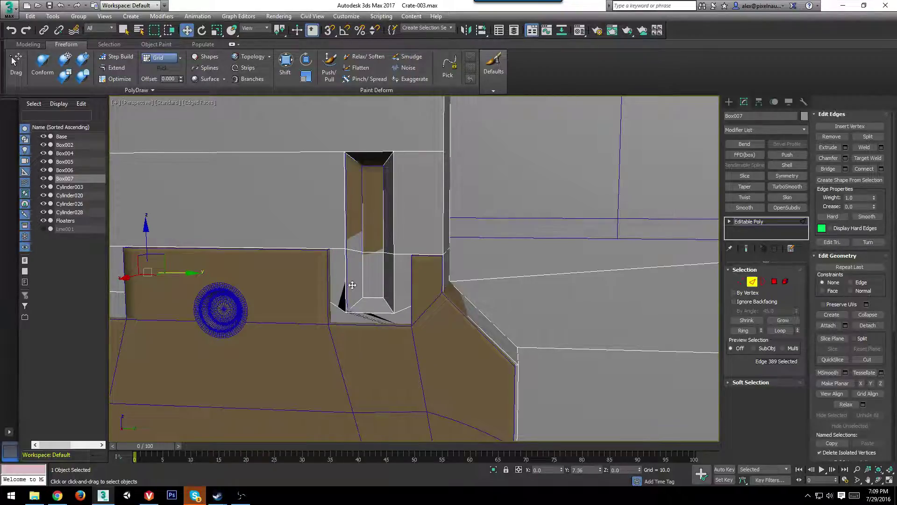
{"action": "key", "text": "1"}
{"action": "left_click", "coordinate": [330, 303]}
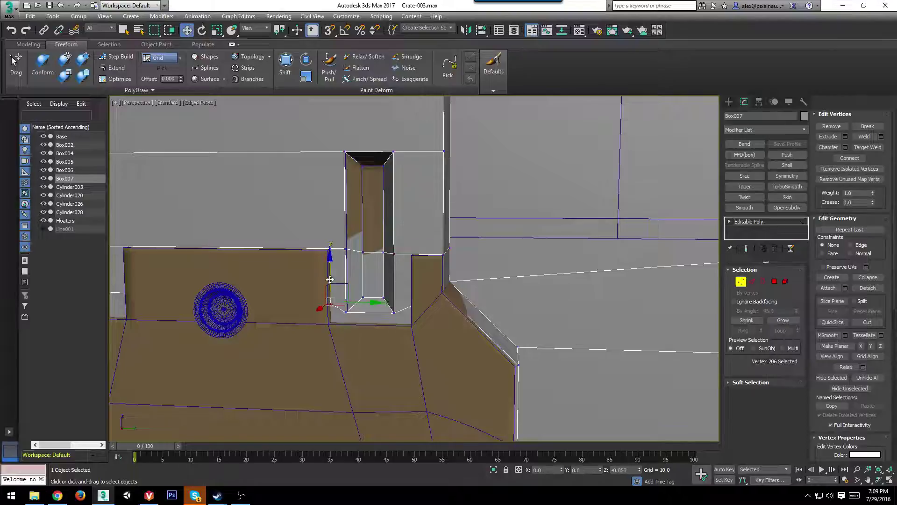
{"action": "left_click_drag", "start_coordinate": [330, 279], "coordinate": [331, 318]}
Add a vertical edge between the slot and the band's outer corner, align it with the notch's other side, and lower its bottom vertex to the notch corner.
{"action": "key", "text": "F3"}
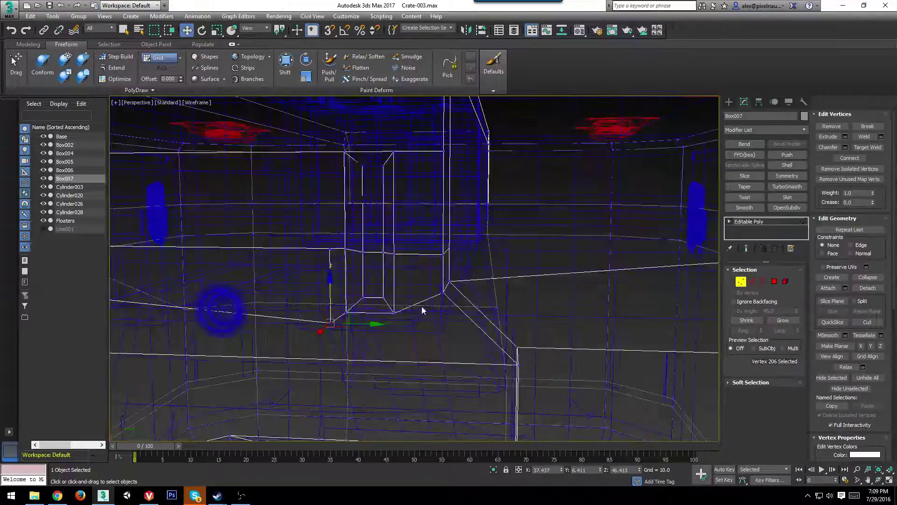
{"action": "left_click", "coordinate": [752, 282]}
{"action": "left_click", "coordinate": [425, 254]}
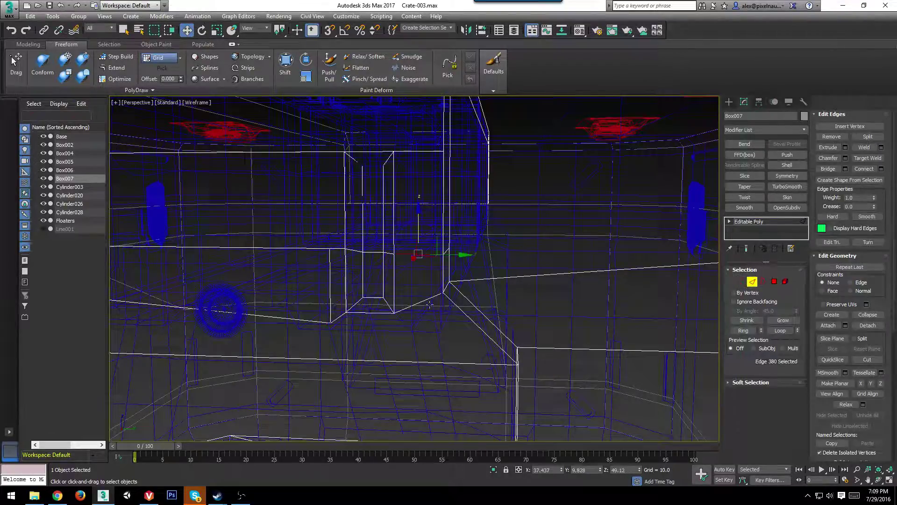
{"action": "left_click", "coordinate": [426, 300], "text": "ctrl"}
{"action": "key", "text": "ctrl+shift+e"}
{"action": "key", "text": "F3"}
{"action": "scroll", "coordinate": [440, 307], "scroll_direction": "up", "scroll_amount": 5}
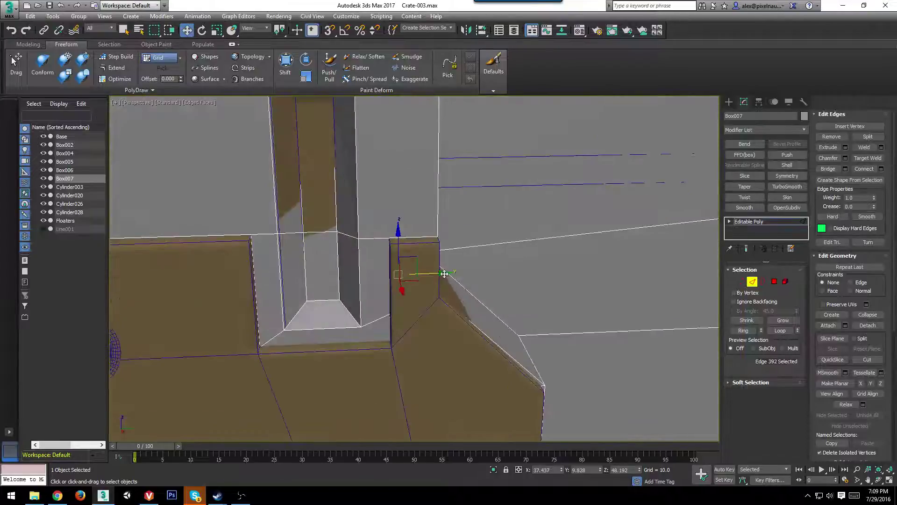
{"action": "key", "text": "1"}
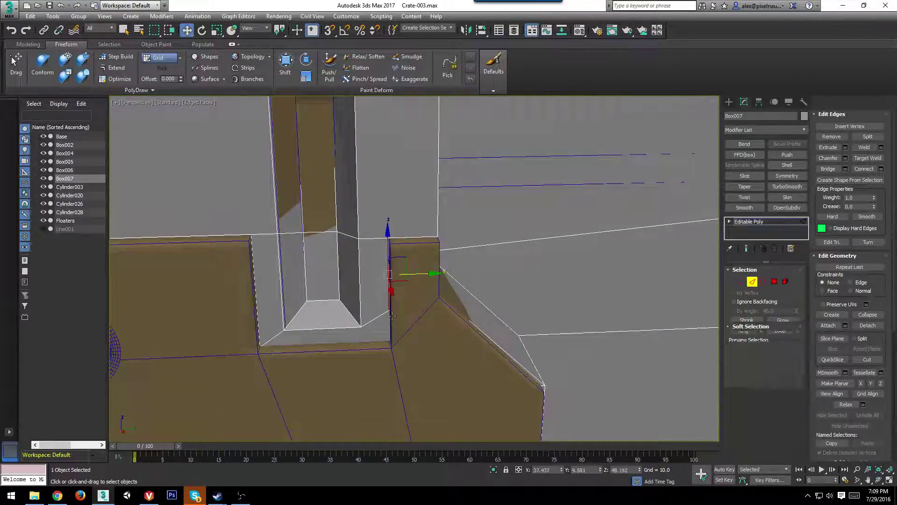
{"action": "left_click", "coordinate": [389, 304]}
{"action": "mouse_move", "coordinate": [389, 304]}
{"action": "left_mouse_down"}
{"action": "mouse_move", "coordinate": [388, 316]}
{"action": "mouse_move", "coordinate": [255, 355]}
{"action": "left_mouse_up"}
Connect the two lower notch-corner vertices with an edge, fine-tune the height of the corner nearer the round bolt, and select the new edge.
{"action": "left_click", "coordinate": [260, 347], "text": "ctrl"}
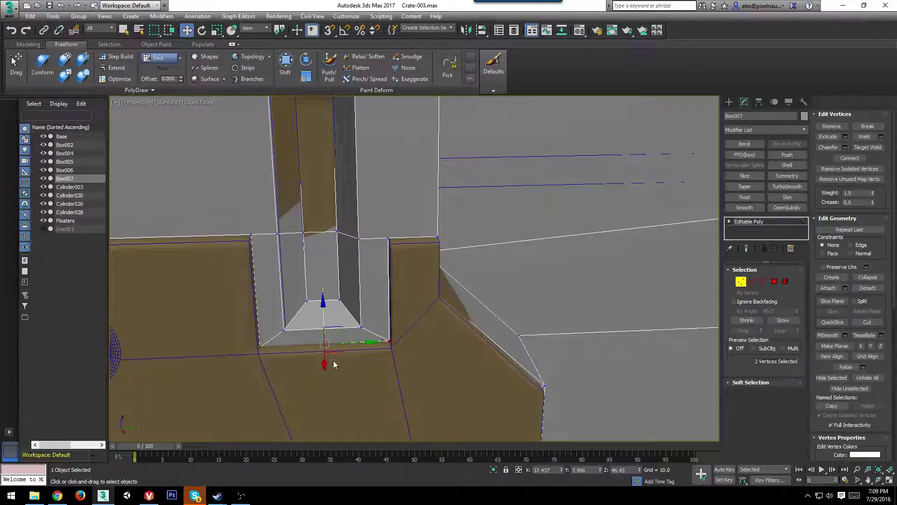
{"action": "scroll", "coordinate": [308, 355], "scroll_direction": "up", "scroll_amount": 3}
{"action": "left_click", "coordinate": [231, 350]}
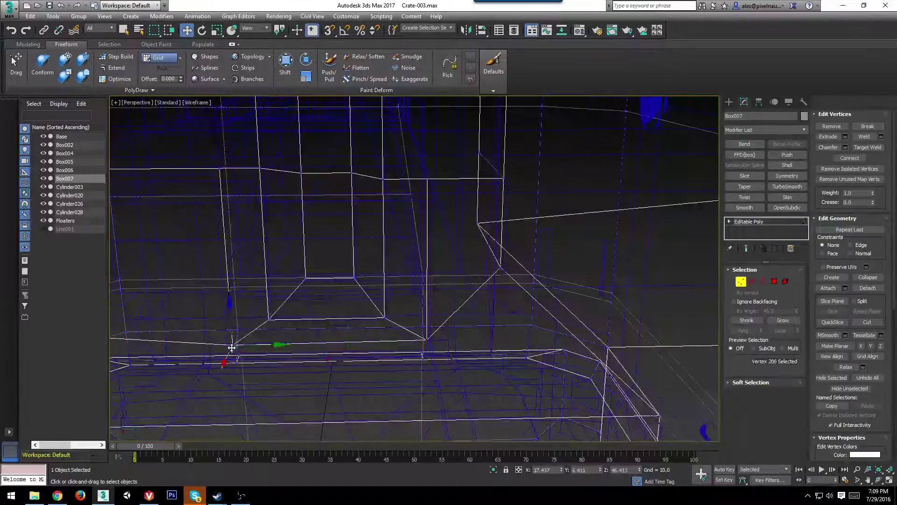
{"action": "left_click_drag", "start_coordinate": [230, 319], "coordinate": [231, 316]}
{"action": "key", "text": "2"}
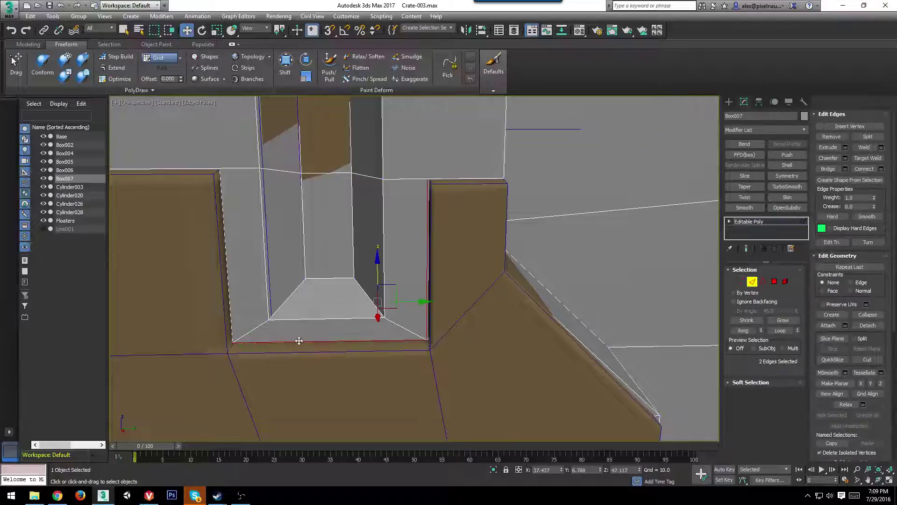
{"action": "left_click", "coordinate": [300, 342]}
{"action": "key", "text": "r"}
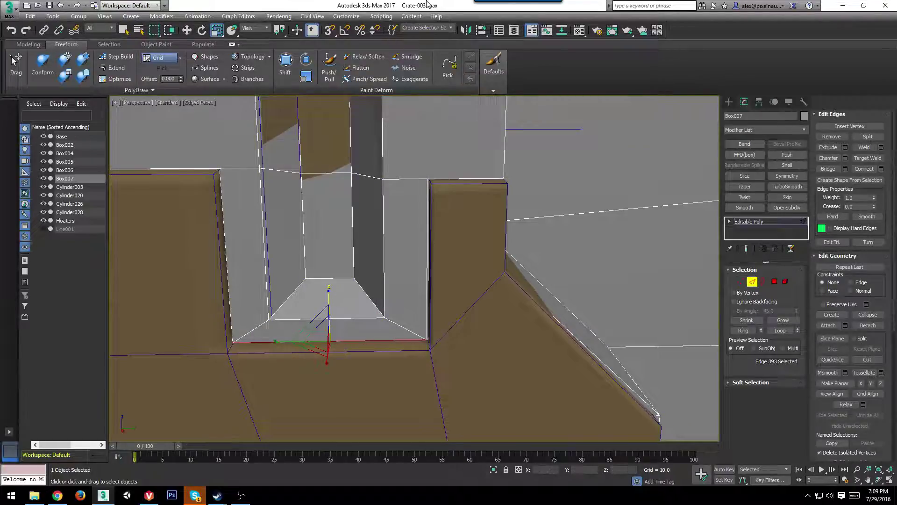
Select the low-poly polygons overlapped by the end plate, starting with the small one beside the notch.
{"action": "scroll", "coordinate": [369, 270], "scroll_direction": "down", "scroll_amount": 5}
{"action": "mouse_move", "coordinate": [377, 264]}
{"action": "middle_mouse_down", "text": "alt"}
{"action": "mouse_move", "coordinate": [349, 255]}
{"action": "mouse_move", "coordinate": [385, 263]}
{"action": "mouse_move", "coordinate": [374, 266]}
{"action": "middle_mouse_up", "text": "alt"}
{"action": "scroll", "coordinate": [606, 279], "scroll_direction": "down", "scroll_amount": 6}
{"action": "middle_click_drag", "start_coordinate": [541, 300], "coordinate": [537, 298], "text": "alt"}
{"action": "scroll", "coordinate": [537, 299], "scroll_direction": "up", "scroll_amount": 4}
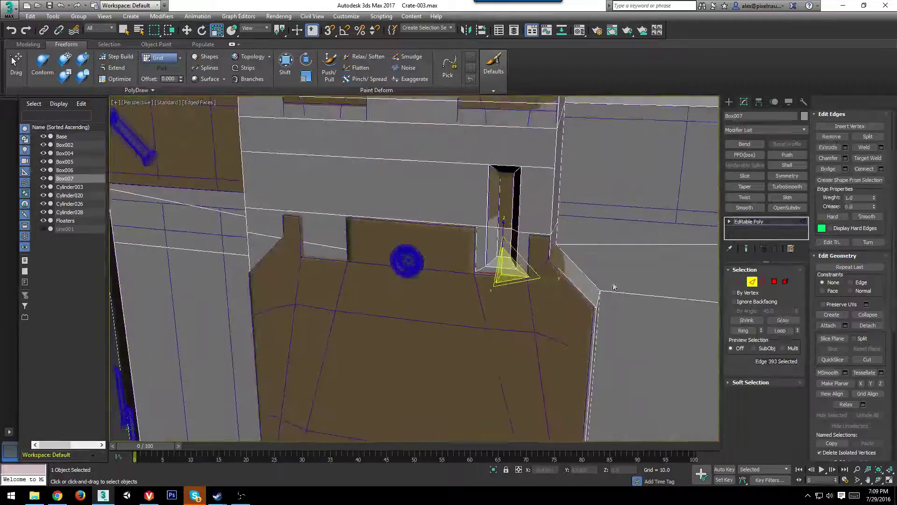
{"action": "left_click", "coordinate": [776, 282]}
{"action": "left_click", "coordinate": [541, 257]}
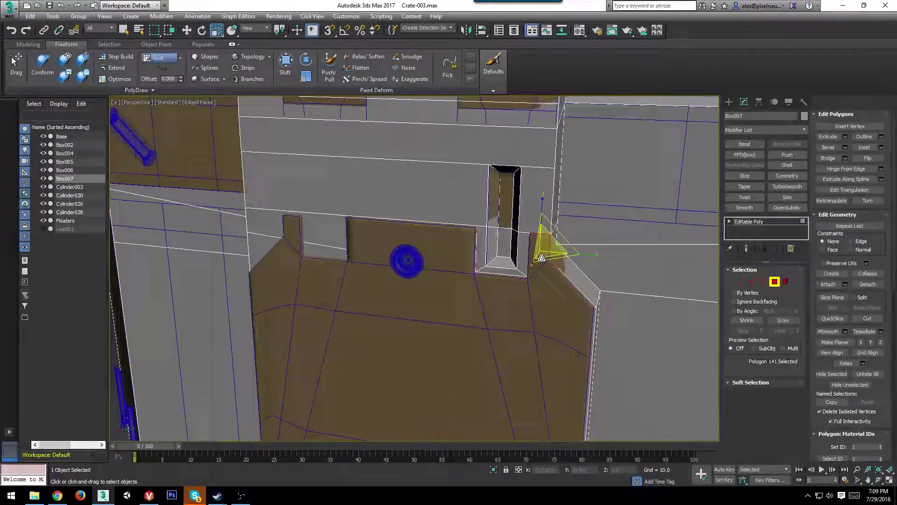
{"action": "left_click", "coordinate": [528, 287], "text": "ctrl"}
{"action": "key", "text": "F3"}
{"action": "left_click", "coordinate": [453, 257], "text": "ctrl"}
{"action": "middle_click_drag", "start_coordinate": [503, 324], "coordinate": [499, 250]}
{"action": "left_click", "coordinate": [538, 322], "text": "ctrl"}
Delete the long narrow polygon running beneath the end plate's lower edge.
{"action": "scroll", "coordinate": [537, 309], "scroll_direction": "down", "scroll_amount": 5}
{"action": "mouse_move", "coordinate": [535, 289]}
{"action": "middle_mouse_down", "text": "alt"}
{"action": "mouse_move", "coordinate": [512, 318]}
{"action": "mouse_move", "coordinate": [544, 309]}
{"action": "mouse_move", "coordinate": [520, 331]}
{"action": "mouse_move", "coordinate": [587, 333]}
{"action": "mouse_move", "coordinate": [556, 302]}
{"action": "mouse_move", "coordinate": [588, 326]}
{"action": "mouse_move", "coordinate": [559, 296]}
{"action": "mouse_move", "coordinate": [578, 302]}
{"action": "middle_mouse_up", "text": "alt"}
{"action": "scroll", "coordinate": [512, 322], "scroll_direction": "up", "scroll_amount": 5}
{"action": "key", "text": "F3"}
{"action": "key", "text": "F3"}
{"action": "left_click", "coordinate": [566, 331]}
{"action": "key", "text": "F3"}
{"action": "middle_click_drag", "start_coordinate": [656, 324], "coordinate": [650, 320], "text": "alt"}
{"action": "key", "text": "F3"}
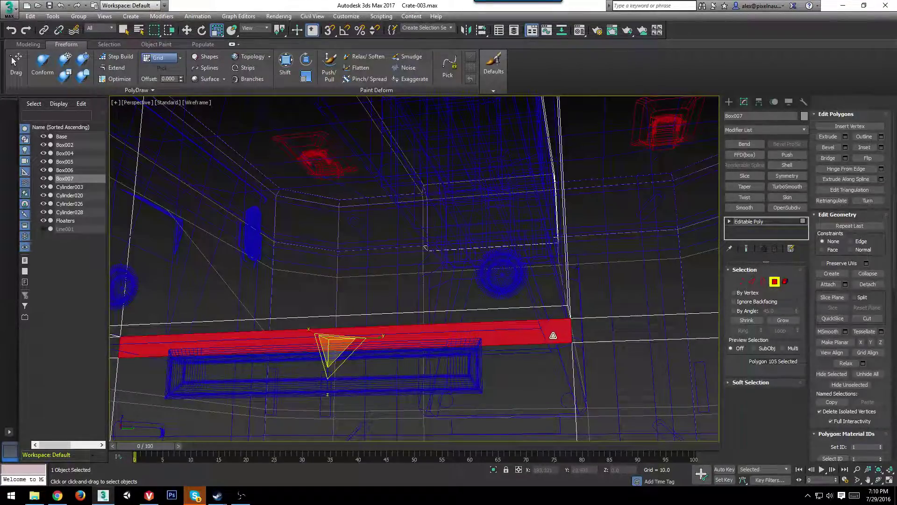
{"action": "middle_click_drag", "start_coordinate": [553, 335], "coordinate": [555, 318]}
{"action": "key", "text": "Delete"}
Select the two long horizontal edges under the plate and set up a two-segment Connect with an increased pinch.
{"action": "left_click", "coordinate": [752, 282]}
{"action": "left_click", "coordinate": [498, 290]}
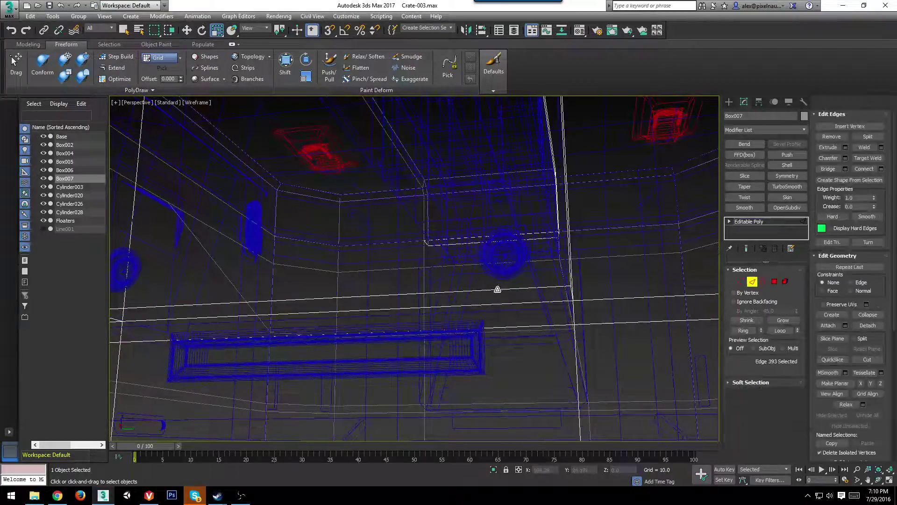
{"action": "left_click", "coordinate": [488, 304], "text": "ctrl"}
{"action": "key", "text": "F3"}
{"action": "left_click", "coordinate": [839, 168]}
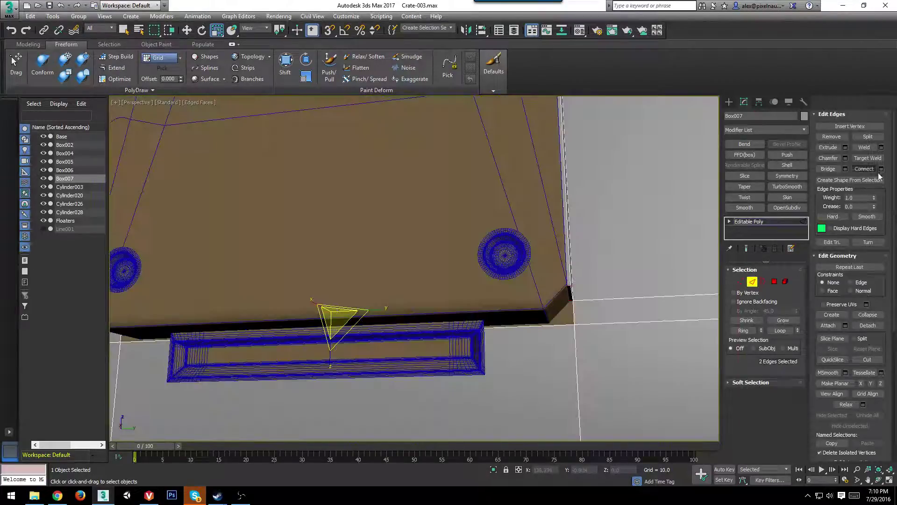
{"action": "left_click", "coordinate": [882, 169]}
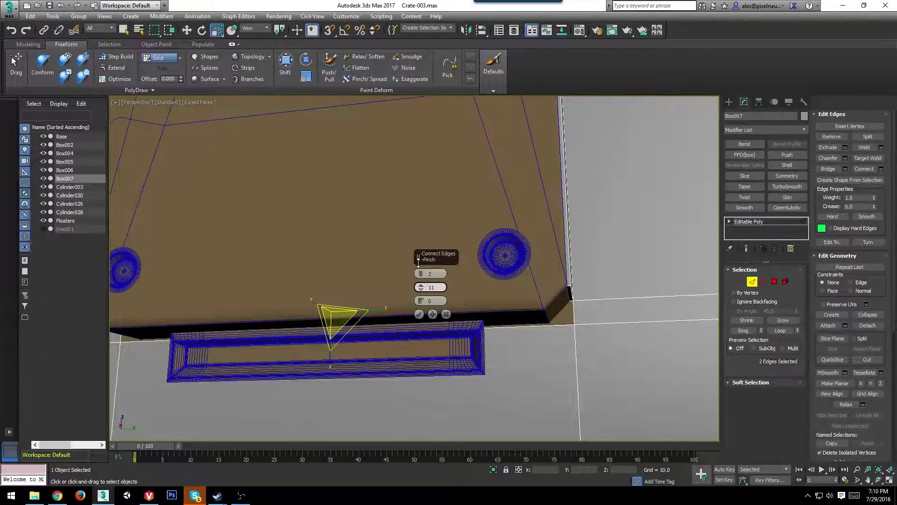
{"action": "left_click_drag", "start_coordinate": [418, 262], "coordinate": [419, 242]}
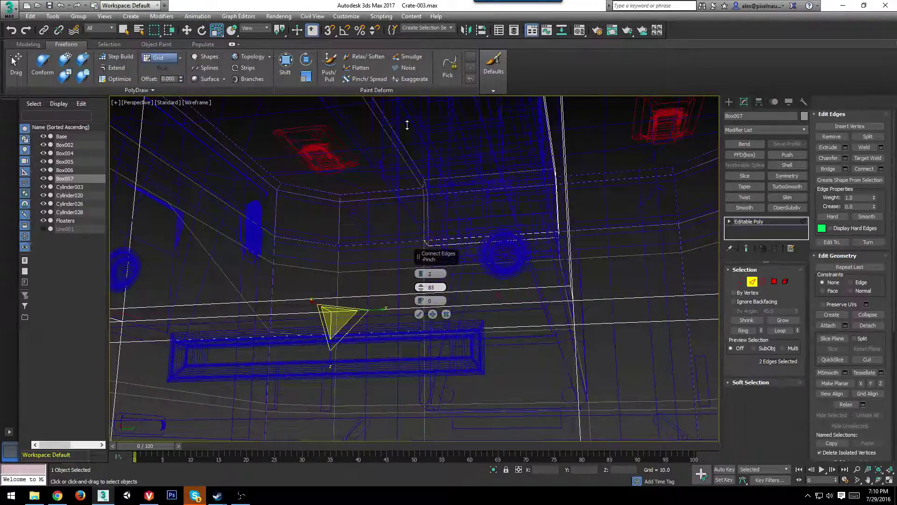
Connect the two selected edges beneath the end panel with 2 pinched segments.
{"action": "left_click_drag", "start_coordinate": [407, 126], "coordinate": [442, 225]}
{"action": "left_click", "coordinate": [419, 315]}
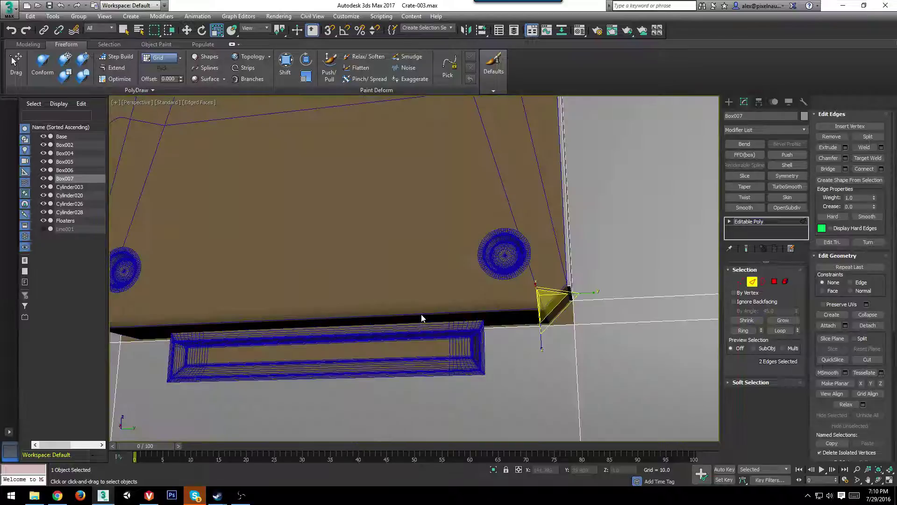
Cap the open border running beneath the end panel's bottom edge.
{"action": "key", "text": "w"}
{"action": "left_click_drag", "start_coordinate": [538, 262], "coordinate": [574, 317]}
{"action": "middle_click_drag", "start_coordinate": [561, 345], "coordinate": [564, 289]}
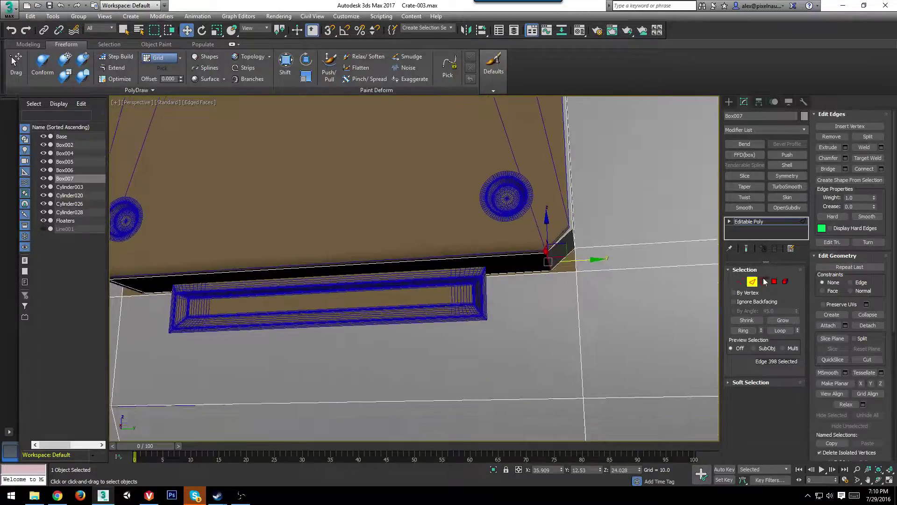
{"action": "key", "text": "3"}
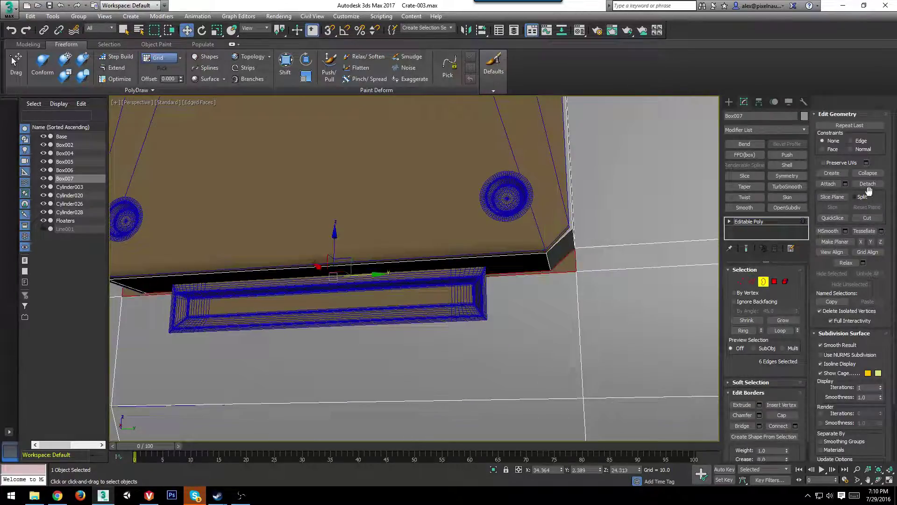
{"action": "left_click", "coordinate": [866, 218]}
{"action": "key", "text": "w"}
{"action": "left_click", "coordinate": [779, 416]}
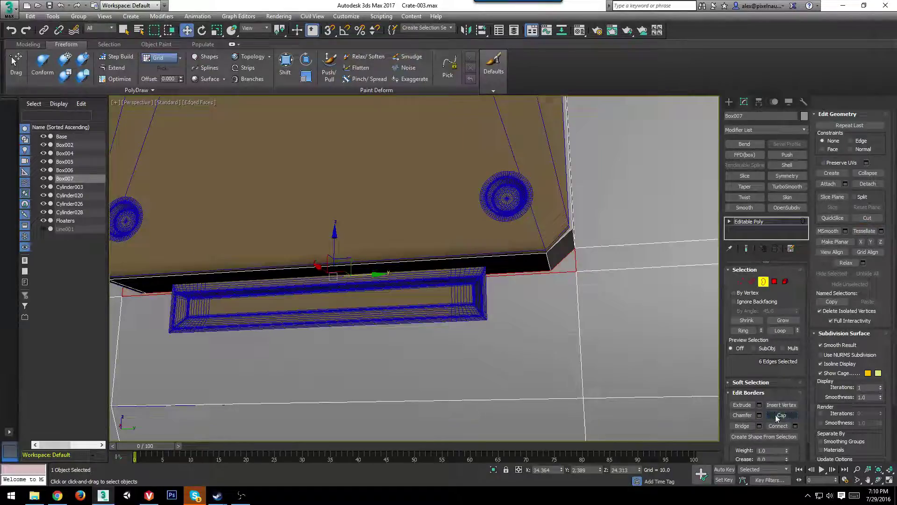
Lower the two vertices beside the end panel's bottom corners together, below the long recessed bar.
{"action": "left_click", "coordinate": [742, 282]}
{"action": "left_click", "coordinate": [576, 270]}
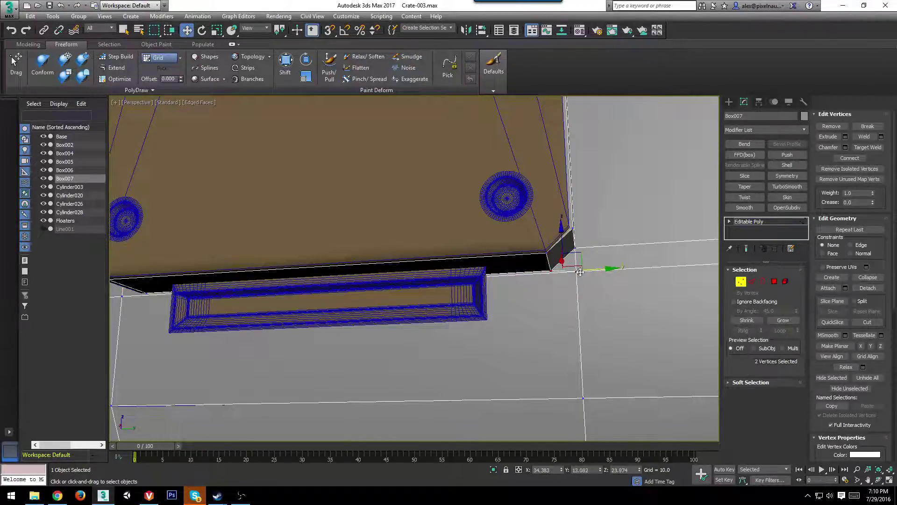
{"action": "left_click_drag", "start_coordinate": [575, 240], "coordinate": [575, 273]}
{"action": "middle_click_drag", "start_coordinate": [125, 314], "coordinate": [224, 292]}
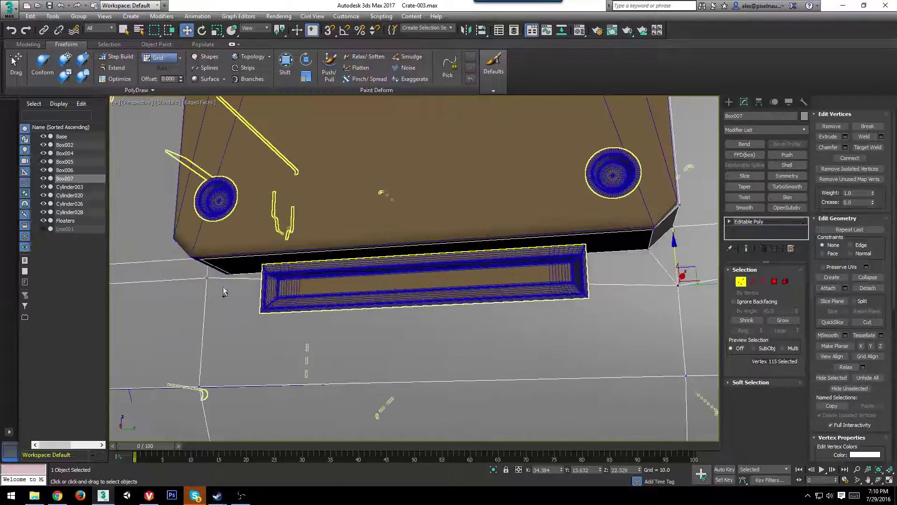
{"action": "key", "text": "ctrl+z"}
{"action": "left_click", "coordinate": [207, 278], "text": "ctrl"}
{"action": "left_click_drag", "start_coordinate": [423, 234], "coordinate": [423, 286]}
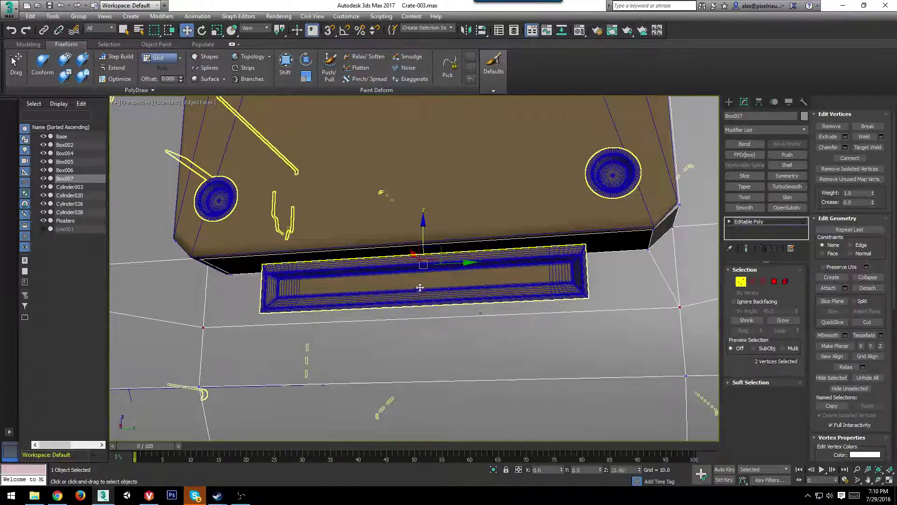
Select the vertex pair at the panel's left bottom corner and examine the panel and lid from several angles.
{"action": "left_click", "coordinate": [230, 272]}
{"action": "left_click", "coordinate": [203, 328], "text": "ctrl"}
{"action": "middle_click_drag", "start_coordinate": [444, 322], "coordinate": [517, 309], "text": "alt"}
{"action": "scroll", "coordinate": [517, 309], "scroll_direction": "down", "scroll_amount": 4}
{"action": "key", "text": "F4"}
{"action": "middle_click_drag", "start_coordinate": [307, 275], "coordinate": [356, 298], "text": "alt"}
{"action": "middle_click_drag", "start_coordinate": [293, 255], "coordinate": [331, 373]}
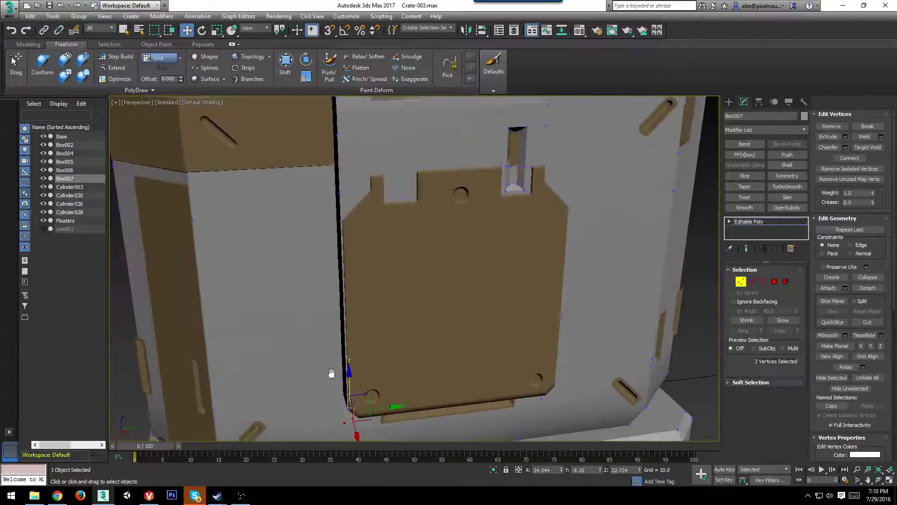
{"action": "middle_click_drag", "start_coordinate": [378, 255], "coordinate": [293, 310], "text": "alt"}
{"action": "key", "text": "F4"}
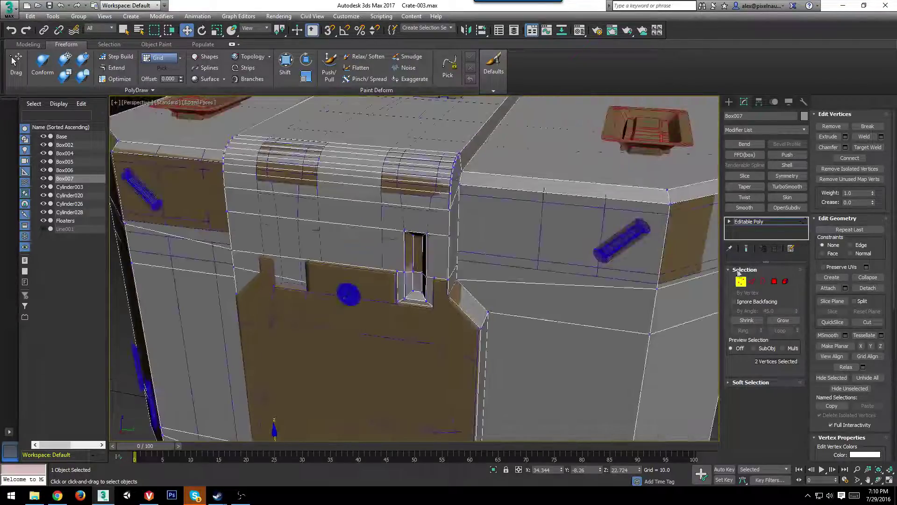
Mirror the crate body with a Symmetry modifier on the Y axis and a second one on the X axis.
{"action": "left_click", "coordinate": [741, 281]}
{"action": "middle_click_drag", "start_coordinate": [470, 291], "coordinate": [476, 257]}
{"action": "scroll", "coordinate": [467, 262], "scroll_direction": "down", "scroll_amount": 3}
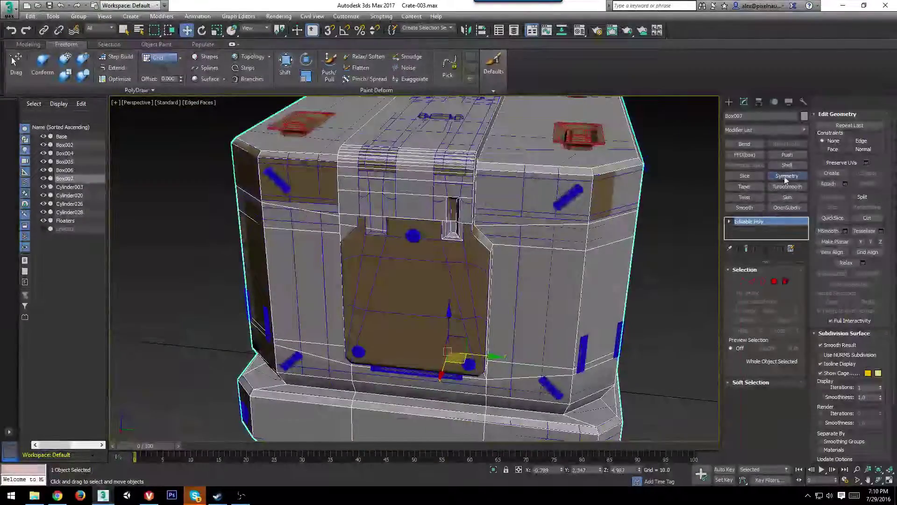
{"action": "left_click", "coordinate": [788, 176]}
{"action": "left_click", "coordinate": [760, 288]}
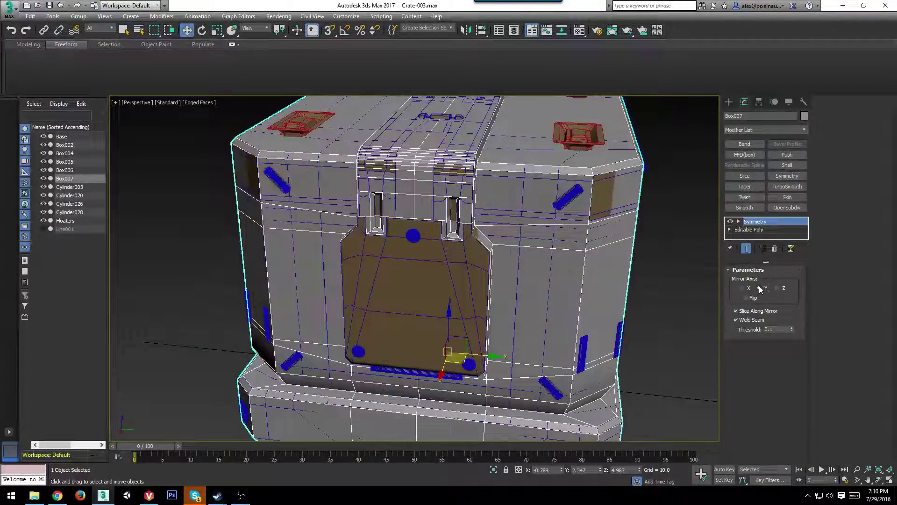
{"action": "middle_click_drag", "start_coordinate": [584, 233], "coordinate": [364, 257], "text": "alt"}
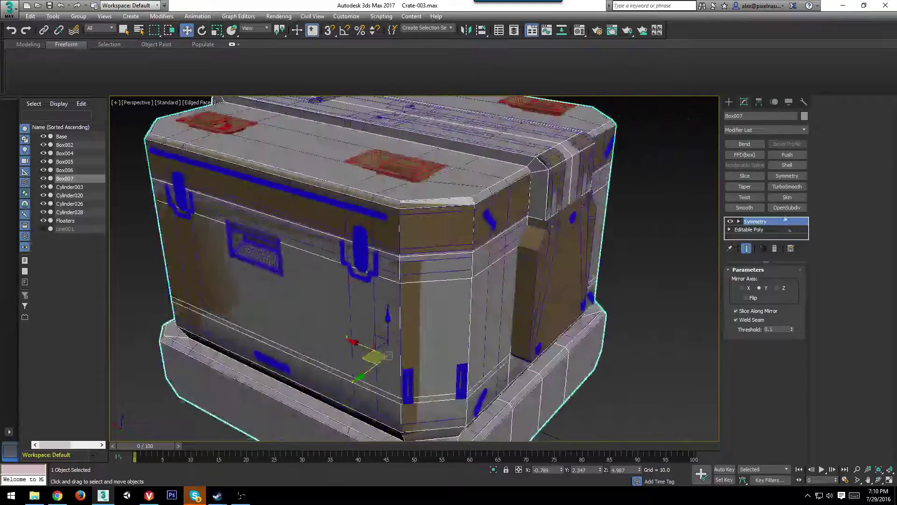
{"action": "left_click", "coordinate": [787, 176]}
Select the four polygons behind the end panel in the base Editable Poly beneath the Symmetry modifiers.
{"action": "middle_click_drag", "start_coordinate": [514, 243], "coordinate": [654, 266], "text": "alt"}
{"action": "scroll", "coordinate": [476, 254], "scroll_direction": "up", "scroll_amount": 5}
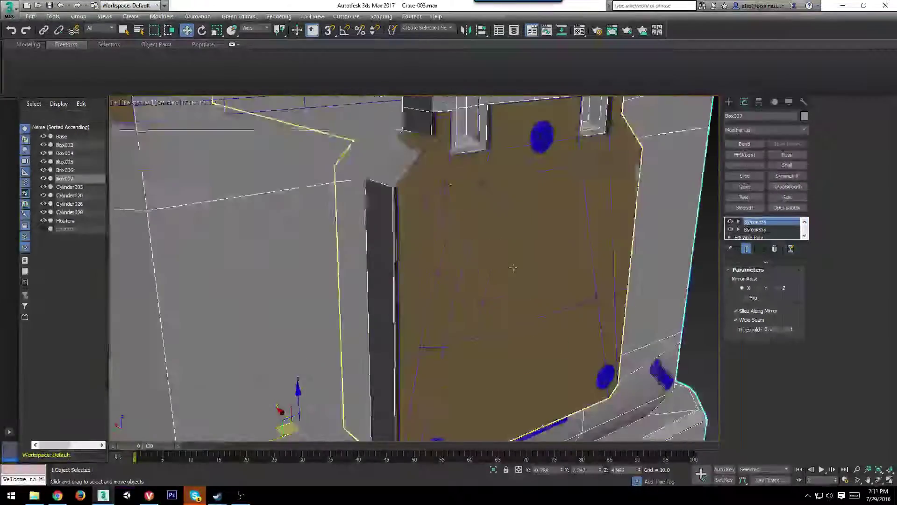
{"action": "middle_click_drag", "start_coordinate": [477, 254], "coordinate": [589, 256], "text": "alt"}
{"action": "scroll", "coordinate": [523, 251], "scroll_direction": "down", "scroll_amount": 5}
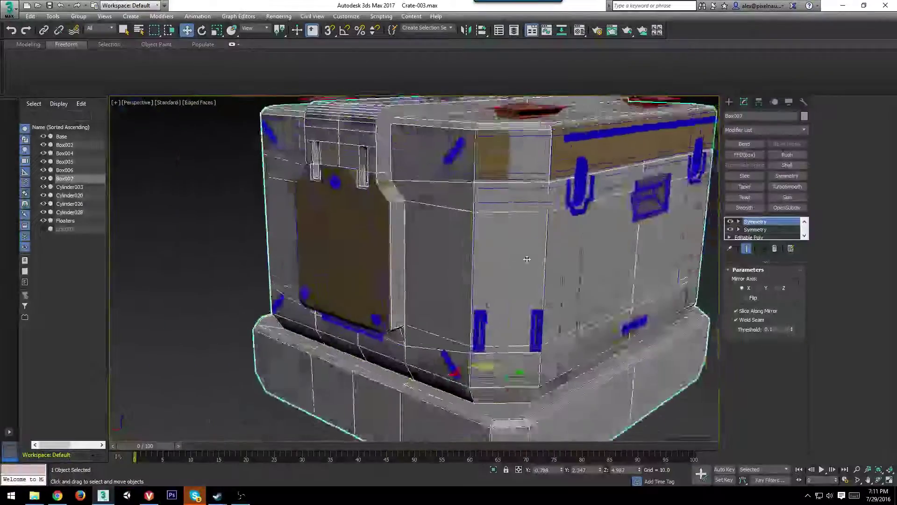
{"action": "scroll", "coordinate": [512, 259], "scroll_direction": "up", "scroll_amount": 4}
{"action": "middle_click_drag", "start_coordinate": [512, 259], "coordinate": [427, 235]}
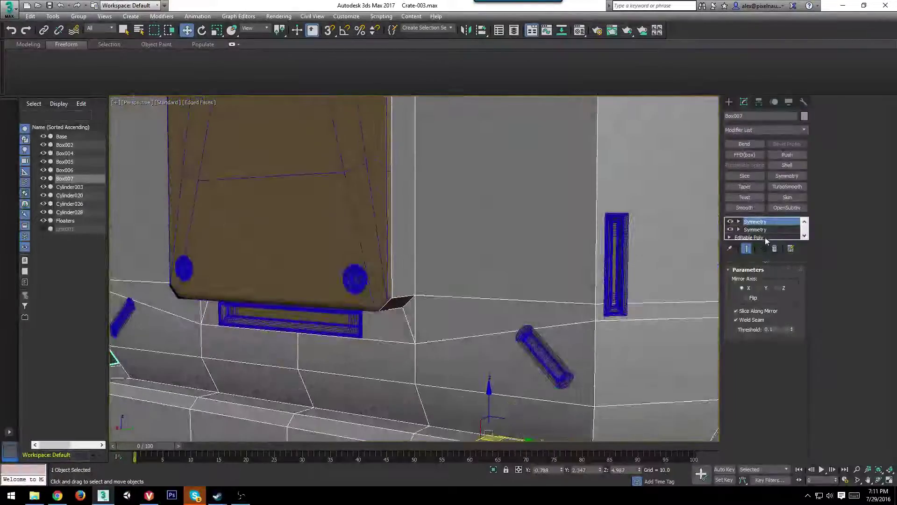
{"action": "left_click", "coordinate": [765, 237]}
{"action": "left_click", "coordinate": [774, 281]}
{"action": "scroll", "coordinate": [399, 277], "scroll_direction": "down", "scroll_amount": 3}
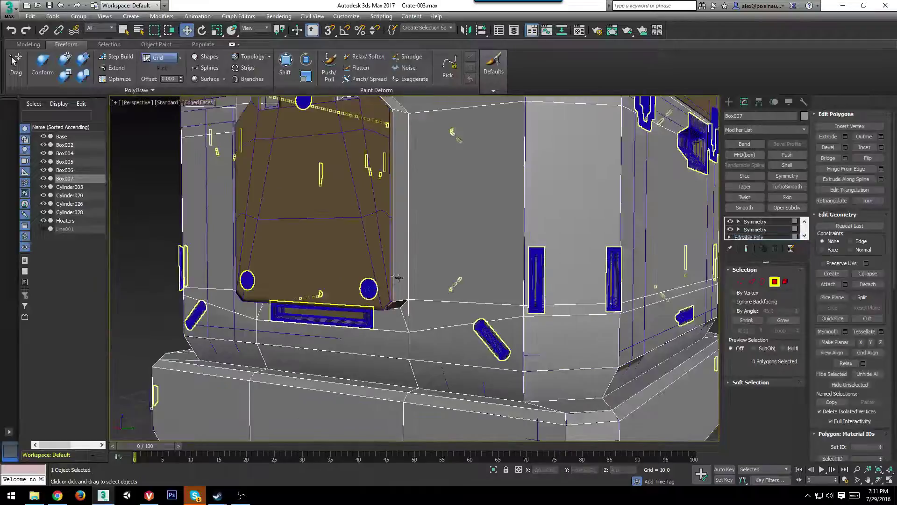
{"action": "left_click", "coordinate": [398, 277]}
{"action": "key", "text": "F3"}
{"action": "middle_click_drag", "start_coordinate": [399, 278], "coordinate": [423, 201], "text": "alt"}
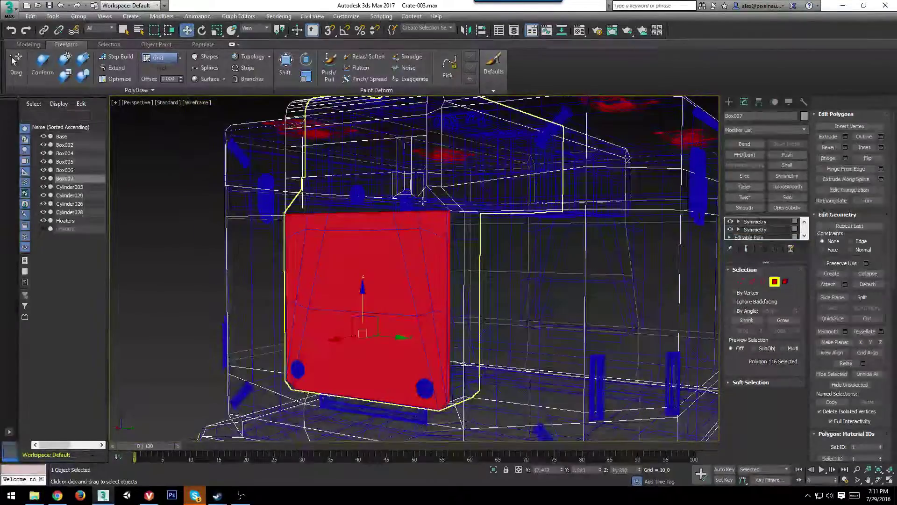
{"action": "left_click", "coordinate": [423, 202], "text": "ctrl"}
{"action": "left_click", "coordinate": [421, 179], "text": "ctrl"}
{"action": "left_click", "coordinate": [374, 187], "text": "ctrl"}
{"action": "middle_click_drag", "start_coordinate": [375, 187], "coordinate": [404, 225], "text": "alt"}
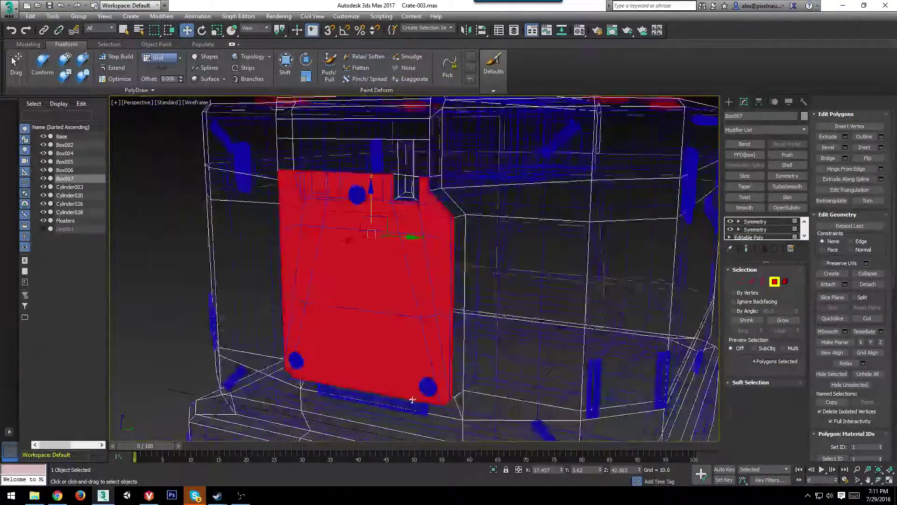
Try to extrude the four selected end-panel polygons outward.
{"action": "middle_click_drag", "start_coordinate": [412, 400], "coordinate": [423, 330]}
{"action": "key", "text": "F3"}
{"action": "scroll", "coordinate": [447, 301], "scroll_direction": "up", "scroll_amount": 5}
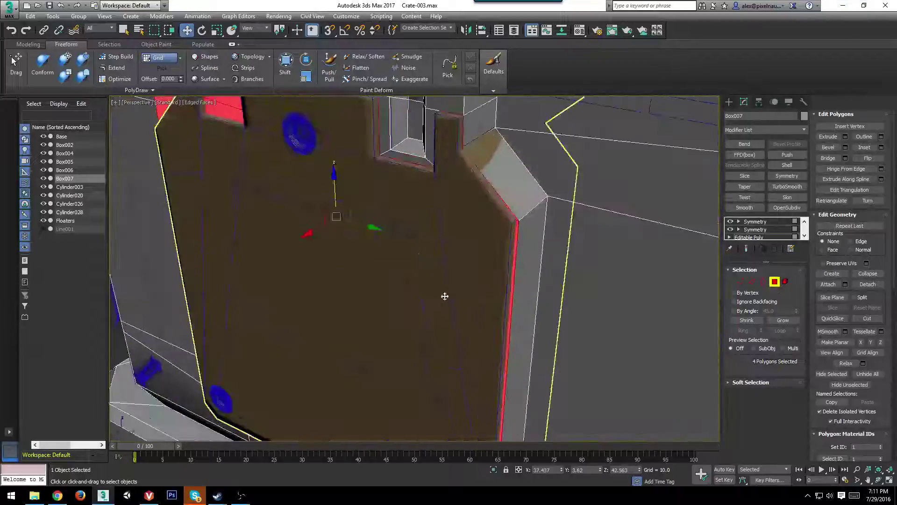
{"action": "scroll", "coordinate": [445, 296], "scroll_direction": "down", "scroll_amount": 4}
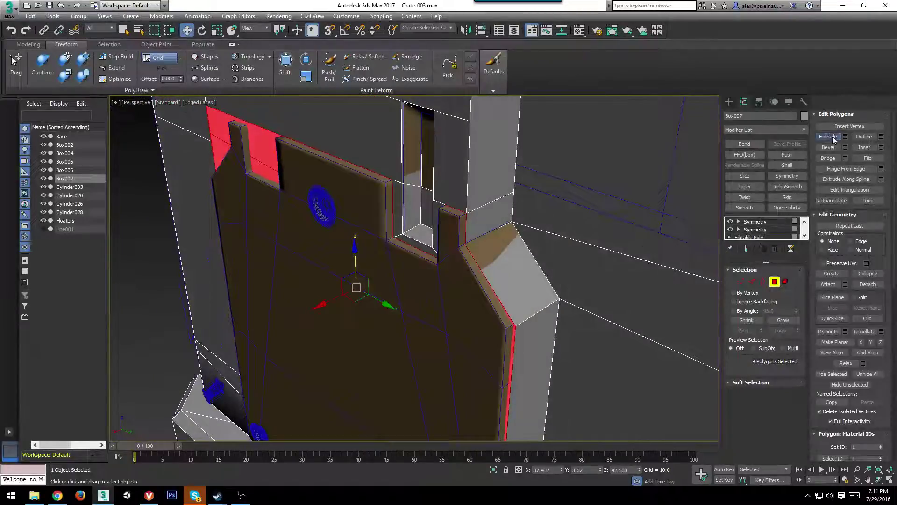
{"action": "left_click", "coordinate": [828, 136]}
{"action": "left_click_drag", "start_coordinate": [467, 296], "coordinate": [462, 291]}
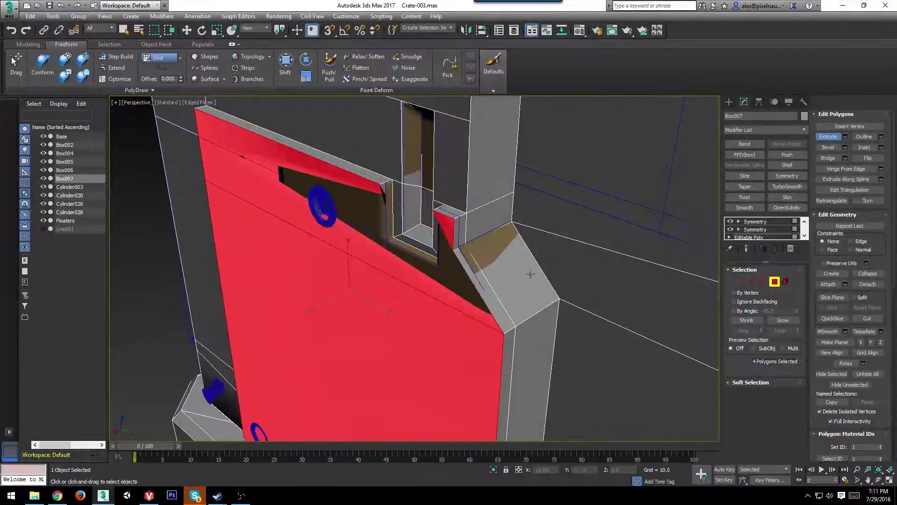
{"action": "key", "text": "ctrl+z"}
Extrude the four end-panel polygons by Local Normal and shift the new faces back about 0.3 units along X.
{"action": "key", "text": "F3"}
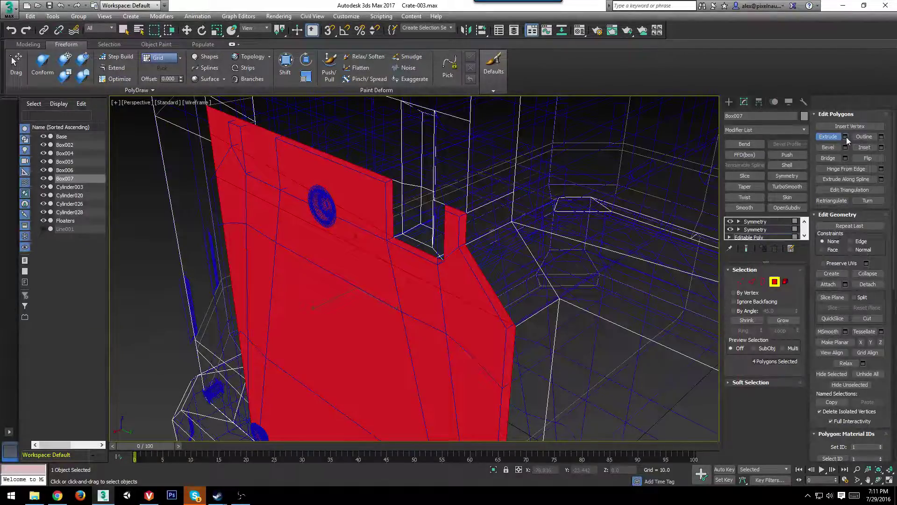
{"action": "left_click", "coordinate": [845, 137]}
{"action": "key", "text": "F3"}
{"action": "left_click", "coordinate": [430, 274]}
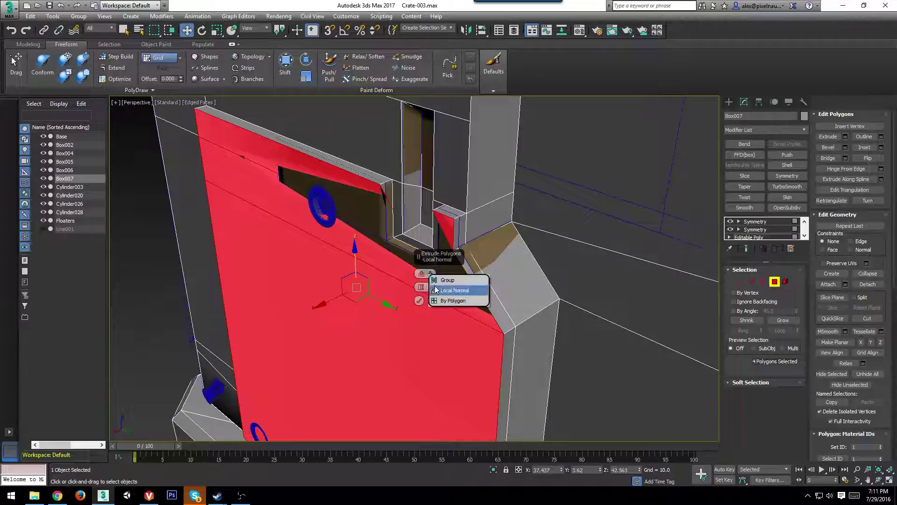
{"action": "left_click", "coordinate": [439, 292]}
{"action": "left_click", "coordinate": [420, 302]}
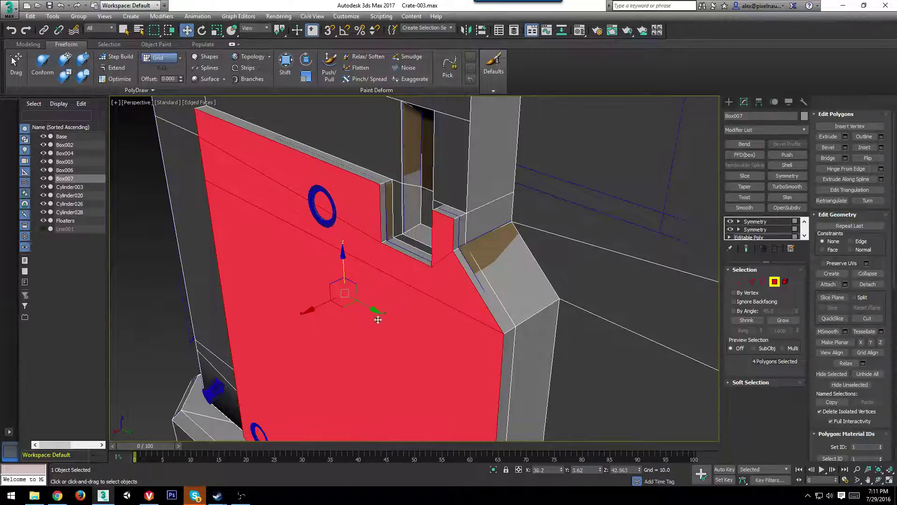
{"action": "middle_click_drag", "start_coordinate": [375, 314], "coordinate": [324, 314], "text": "alt"}
{"action": "left_click_drag", "start_coordinate": [315, 302], "coordinate": [320, 304]}
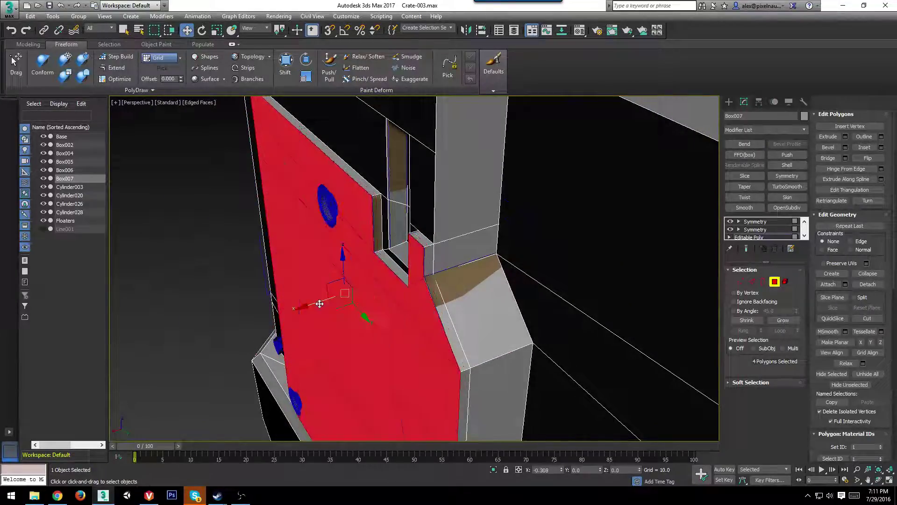
Collapse both Symmetry modifiers by converting the crate body to an Editable Poly.
{"action": "left_click", "coordinate": [777, 283]}
{"action": "left_click", "coordinate": [761, 222]}
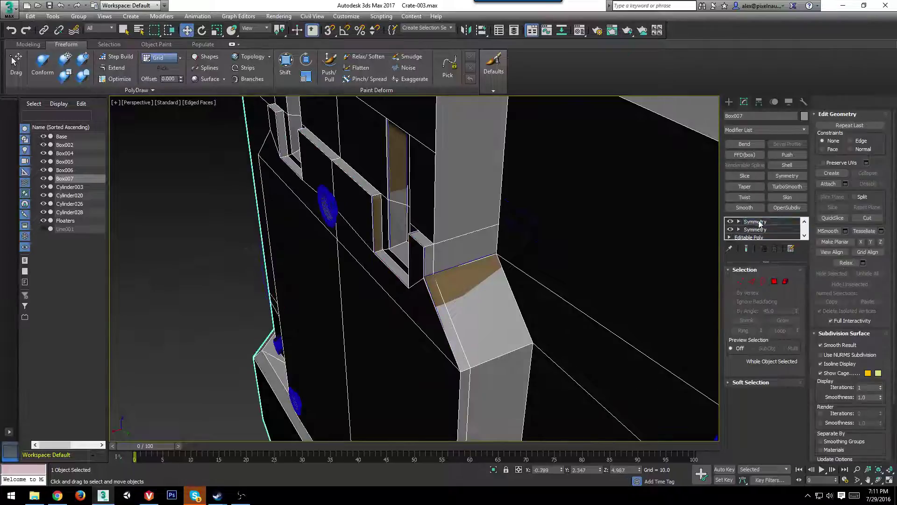
{"action": "scroll", "coordinate": [538, 252], "scroll_direction": "down", "scroll_amount": 5}
{"action": "middle_click_drag", "start_coordinate": [499, 273], "coordinate": [644, 275], "text": "alt"}
{"action": "key", "text": "F4"}
{"action": "scroll", "coordinate": [561, 262], "scroll_direction": "down", "scroll_amount": 5}
{"action": "right_click", "coordinate": [496, 234]}
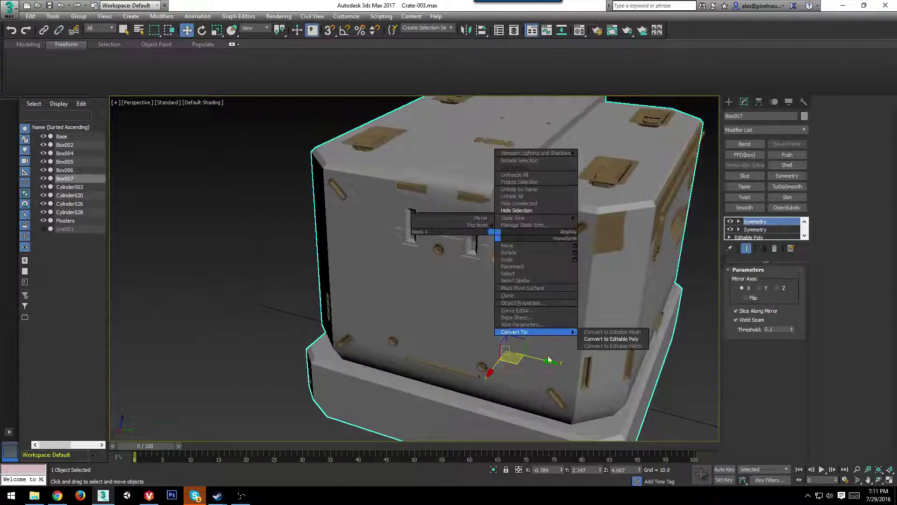
{"action": "left_click", "coordinate": [612, 338]}
Remove the centre seam edge loops left by the mirroring, including their vertices.
{"action": "left_click", "coordinate": [751, 284]}
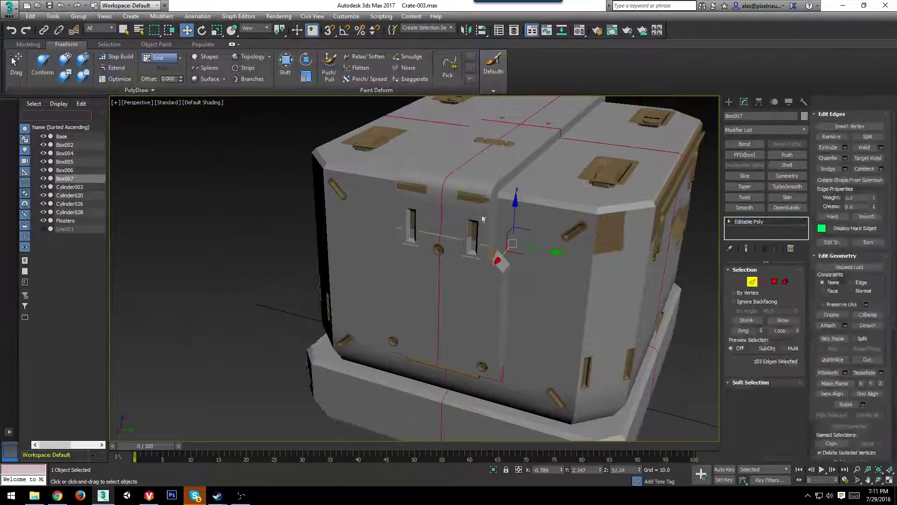
{"action": "key", "text": "F4"}
{"action": "double_click", "coordinate": [465, 167]}
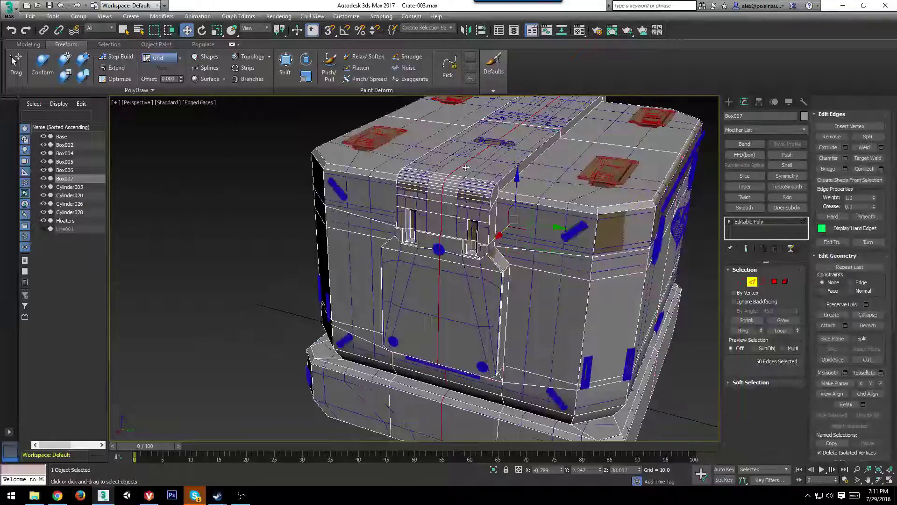
{"action": "left_click", "coordinate": [595, 137]}
{"action": "double_click", "coordinate": [516, 126]}
{"action": "middle_click_drag", "start_coordinate": [592, 194], "coordinate": [538, 172], "text": "alt"}
{"action": "key", "text": "ctrl+BackSpace"}
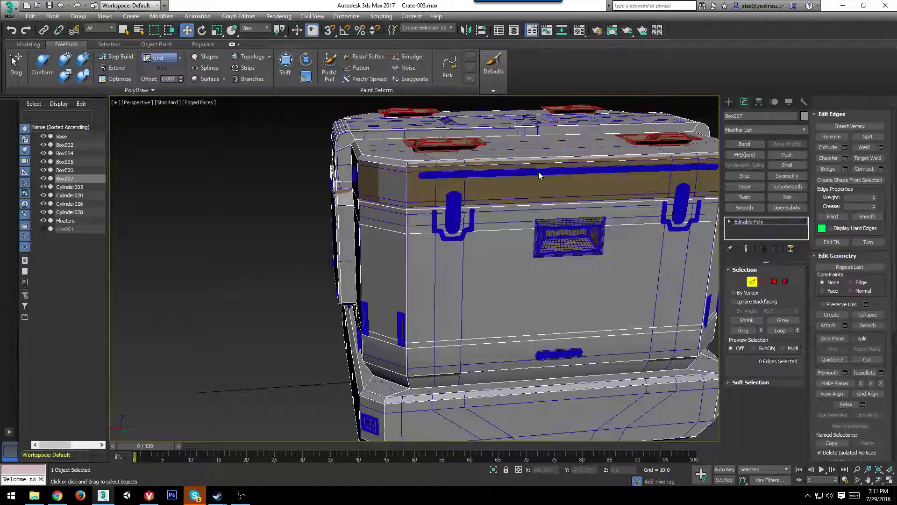
Make the crate body see-through and select the end panel's top edge between the two latch recesses.
{"action": "scroll", "coordinate": [538, 172], "scroll_direction": "down", "scroll_amount": 5}
{"action": "scroll", "coordinate": [515, 282], "scroll_direction": "up", "scroll_amount": 6}
{"action": "middle_click_drag", "start_coordinate": [431, 268], "coordinate": [440, 293], "text": "alt"}
{"action": "scroll", "coordinate": [414, 331], "scroll_direction": "up", "scroll_amount": 3}
{"action": "middle_click_drag", "start_coordinate": [607, 310], "coordinate": [487, 311], "text": "alt"}
{"action": "scroll", "coordinate": [380, 246], "scroll_direction": "up", "scroll_amount": 3}
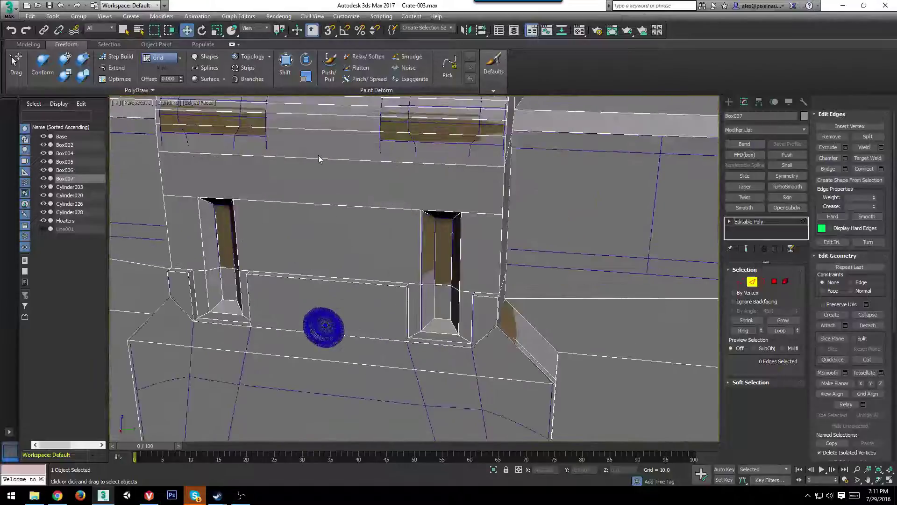
{"action": "middle_click_drag", "start_coordinate": [341, 187], "coordinate": [363, 285]}
{"action": "key", "text": "alt+x"}
{"action": "mouse_move", "coordinate": [435, 328]}
{"action": "middle_mouse_down", "text": "alt"}
{"action": "mouse_move", "coordinate": [399, 321]}
{"action": "mouse_move", "coordinate": [402, 349]}
{"action": "mouse_move", "coordinate": [420, 344]}
{"action": "mouse_move", "coordinate": [388, 283]}
{"action": "mouse_move", "coordinate": [448, 316]}
{"action": "middle_mouse_up", "text": "alt"}
{"action": "left_click", "coordinate": [390, 400]}
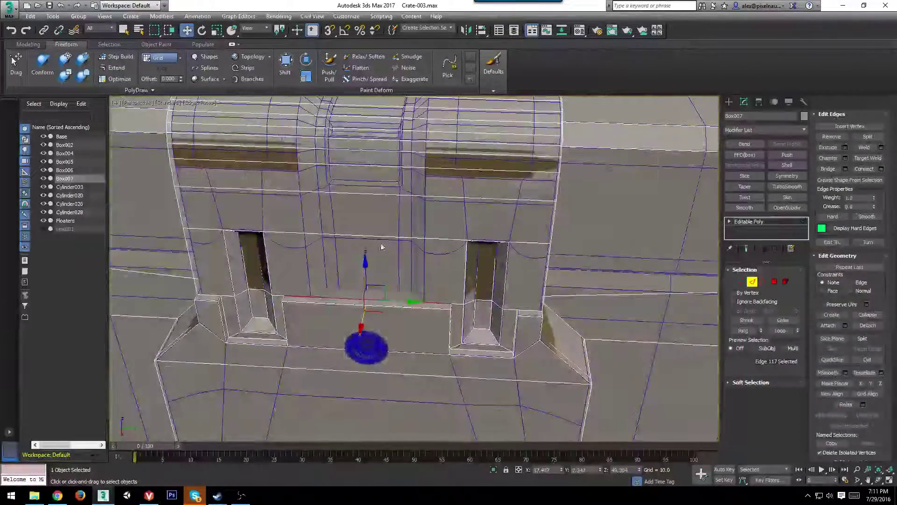
Select the full ring of edges running across the crate body's raised central strip, starting from one crosswise edge.
{"action": "scroll", "coordinate": [480, 274], "scroll_direction": "down", "scroll_amount": 5}
{"action": "middle_click_drag", "start_coordinate": [421, 275], "coordinate": [439, 213], "text": "alt"}
{"action": "left_click", "coordinate": [441, 214]}
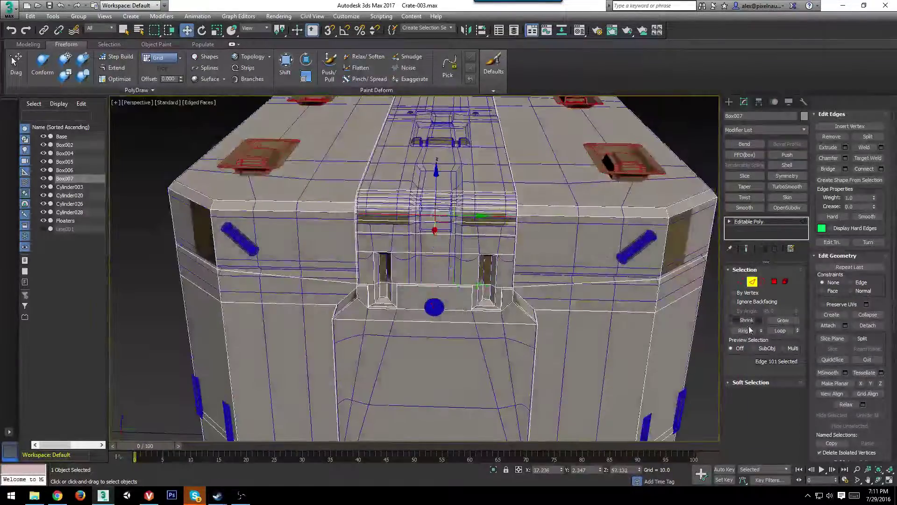
{"action": "left_click", "coordinate": [748, 334]}
{"action": "scroll", "coordinate": [444, 252], "scroll_direction": "down", "scroll_amount": 5}
{"action": "middle_click_drag", "start_coordinate": [440, 247], "coordinate": [463, 175], "text": "alt"}
{"action": "left_click_drag", "start_coordinate": [474, 440], "coordinate": [474, 439]}
{"action": "middle_click_drag", "start_coordinate": [471, 318], "coordinate": [466, 239], "text": "alt"}
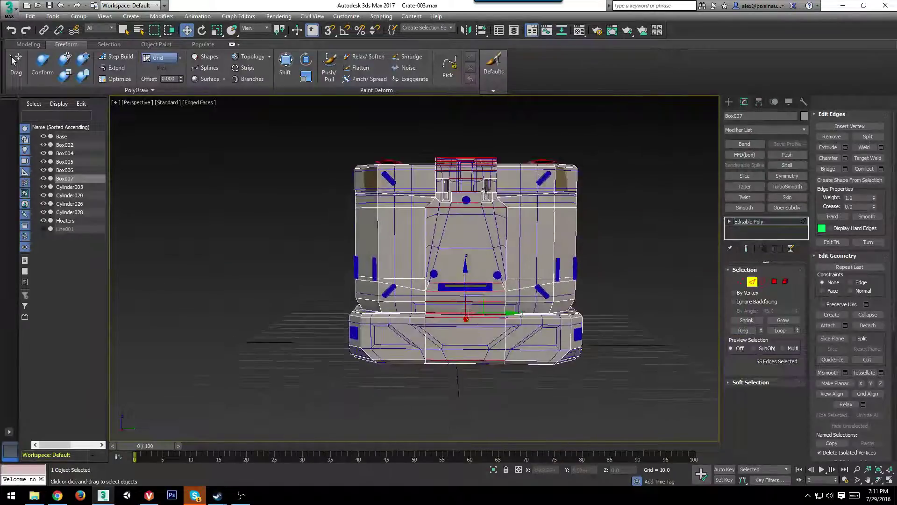
Drop the unwanted edges from the ring selection and connect the remaining ones with a new lengthwise centre loop.
{"action": "left_click_drag", "start_coordinate": [461, 125], "coordinate": [462, 438]}
{"action": "key", "text": "F3"}
{"action": "key", "text": "F3"}
{"action": "middle_click_drag", "start_coordinate": [503, 259], "coordinate": [496, 324]}
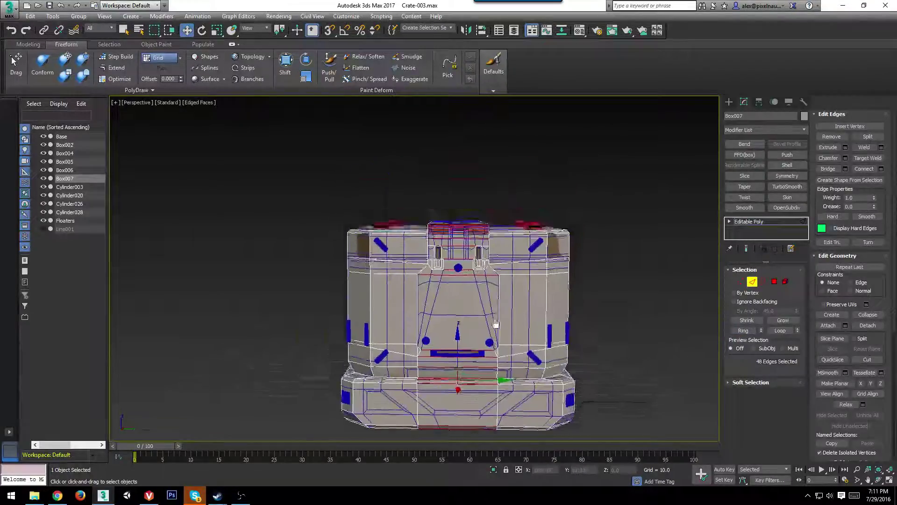
{"action": "scroll", "coordinate": [493, 313], "scroll_direction": "up", "scroll_amount": 5}
{"action": "key", "text": "ctrl+shift+e"}
{"action": "middle_click_drag", "start_coordinate": [488, 237], "coordinate": [477, 261], "text": "alt"}
{"action": "scroll", "coordinate": [476, 261], "scroll_direction": "up", "scroll_amount": 3}
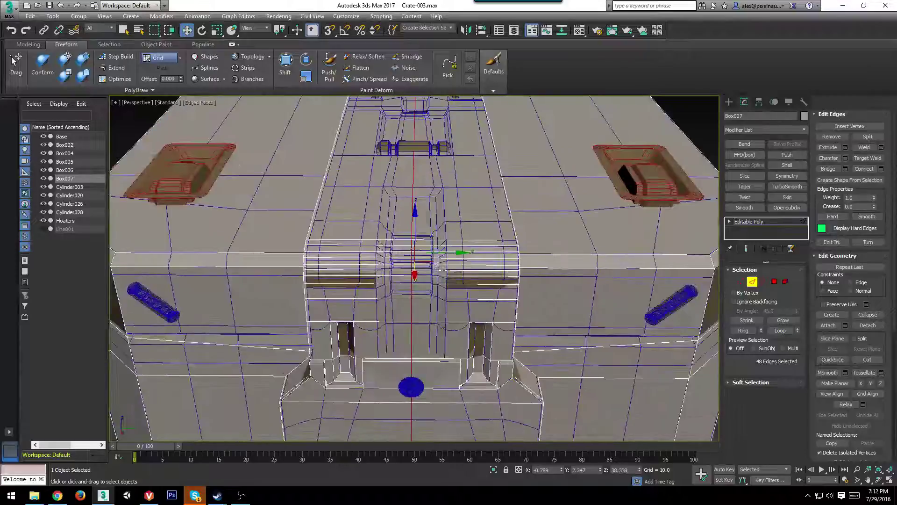
Chamfer the new centre loop by 2.78 with one segment to split it into two parallel loops.
{"action": "left_click", "coordinate": [846, 159]}
{"action": "left_click_drag", "start_coordinate": [423, 290], "coordinate": [416, 275]}
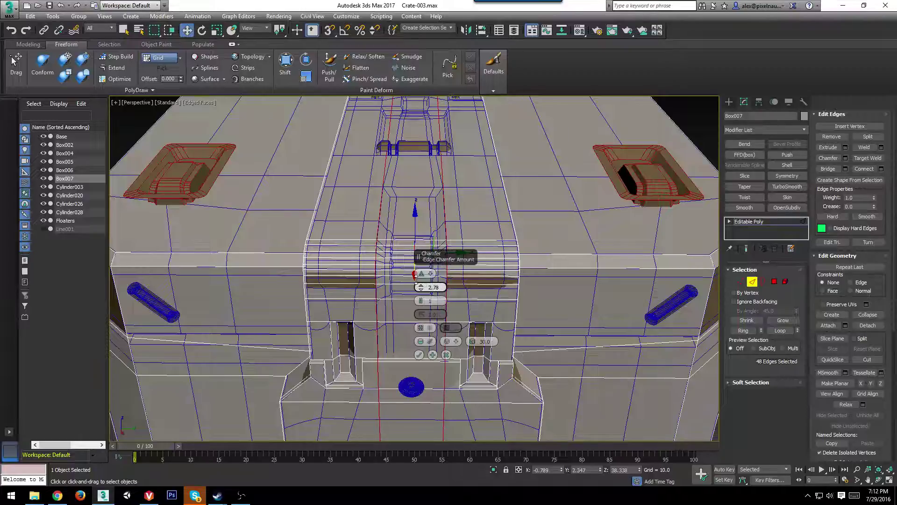
{"action": "left_click", "coordinate": [419, 356]}
Connect the two parallel lengthwise edges with a cross edge on the lid's strip, between the rounded end and the cylinder.
{"action": "middle_click_drag", "start_coordinate": [488, 323], "coordinate": [457, 345], "text": "alt"}
{"action": "left_click", "coordinate": [288, 303]}
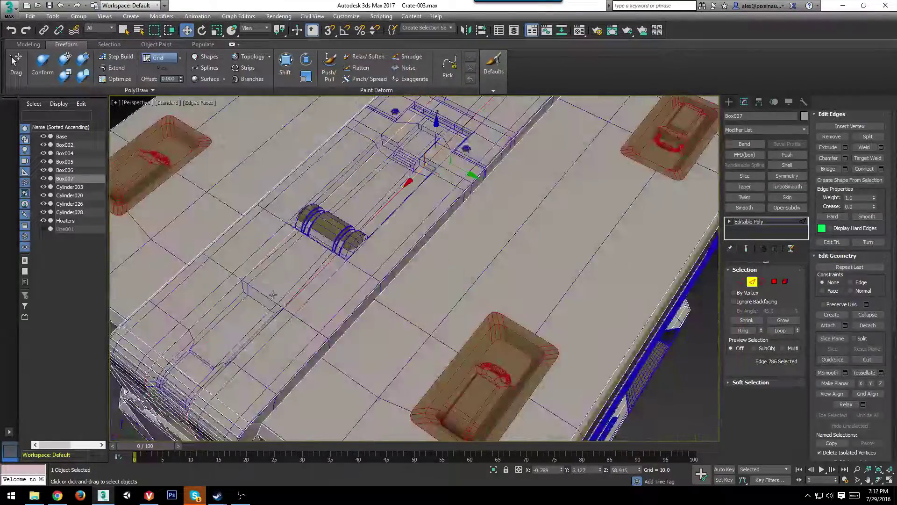
{"action": "left_click", "coordinate": [240, 283], "text": "ctrl"}
{"action": "middle_click_drag", "start_coordinate": [241, 281], "coordinate": [295, 264]}
{"action": "key", "text": "ctrl+shift+e"}
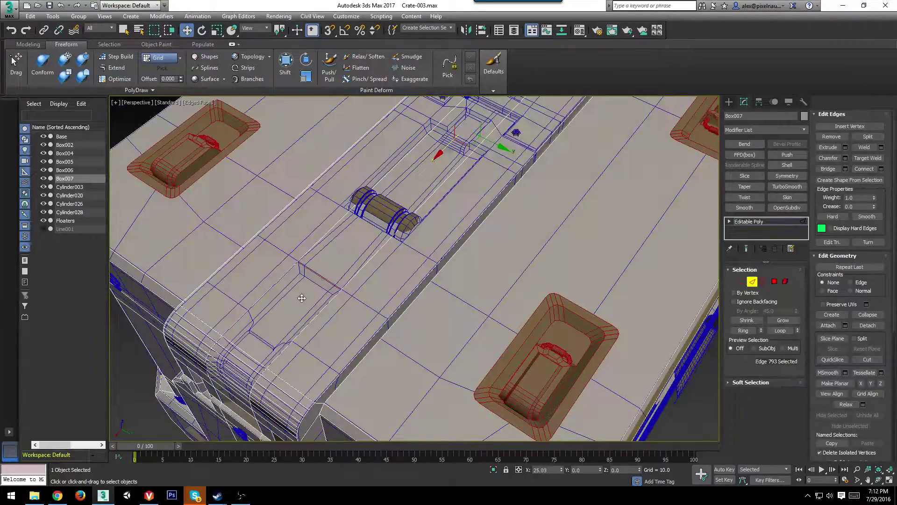
Turn off see-through display and select the 11 middle-strip polygons from the new cross edge down to the end panel's top edge.
{"action": "middle_click_drag", "start_coordinate": [302, 297], "coordinate": [477, 253], "text": "alt"}
{"action": "scroll", "coordinate": [477, 252], "scroll_direction": "up", "scroll_amount": 3}
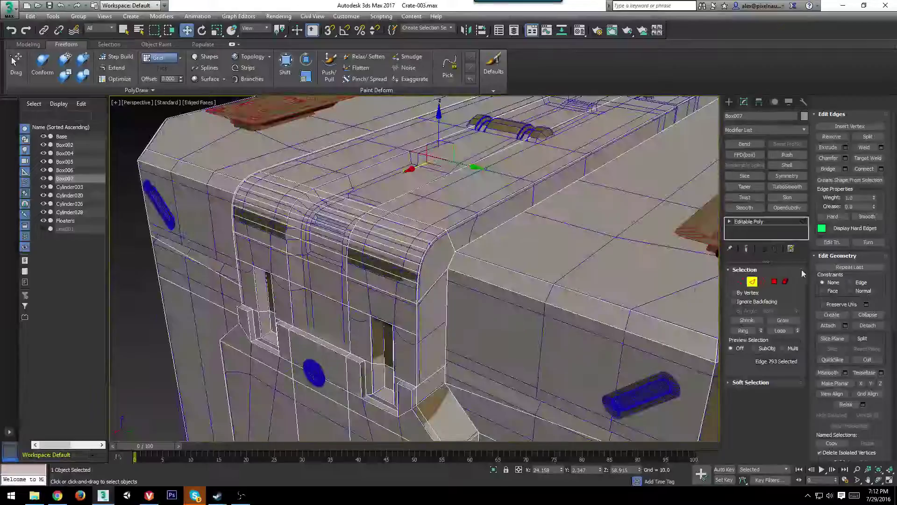
{"action": "left_click", "coordinate": [774, 282]}
{"action": "left_click", "coordinate": [365, 201]}
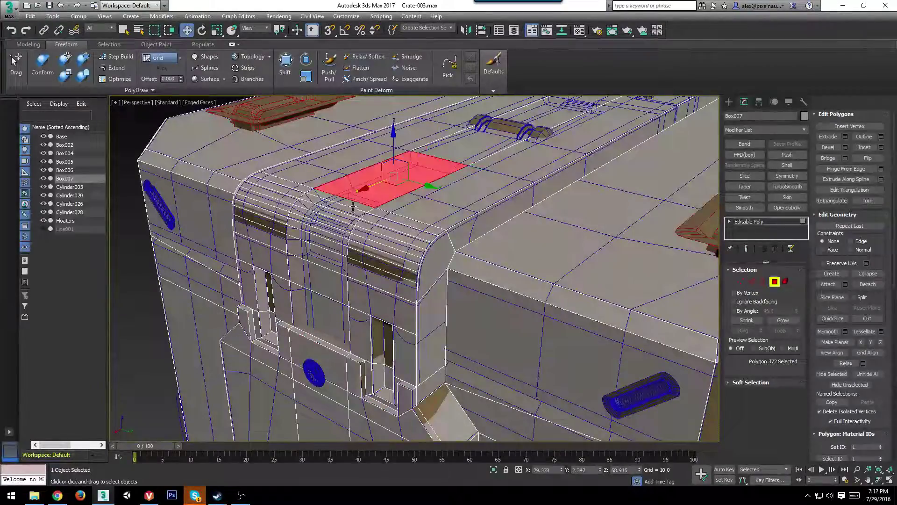
{"action": "left_click", "coordinate": [353, 206], "text": "ctrl"}
{"action": "key", "text": "ctrl+q"}
{"action": "left_click", "coordinate": [346, 212], "text": "ctrl"}
{"action": "left_click", "coordinate": [339, 220], "text": "ctrl"}
{"action": "left_click", "coordinate": [335, 227], "text": "ctrl"}
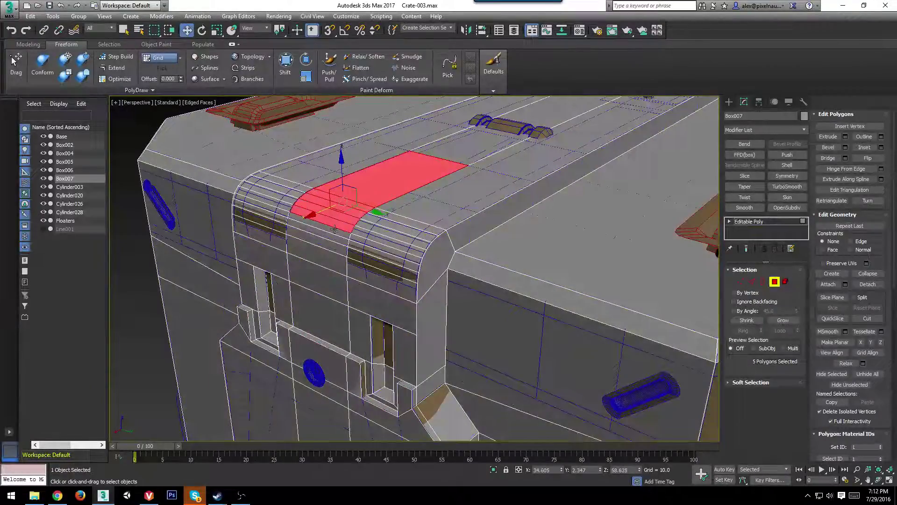
{"action": "left_click", "coordinate": [333, 233], "text": "ctrl"}
{"action": "left_click", "coordinate": [331, 241], "text": "ctrl"}
{"action": "left_click", "coordinate": [330, 252], "text": "ctrl"}
{"action": "left_click", "coordinate": [329, 268], "text": "ctrl"}
{"action": "left_click", "coordinate": [325, 289], "text": "ctrl"}
{"action": "left_click", "coordinate": [322, 307], "text": "ctrl"}
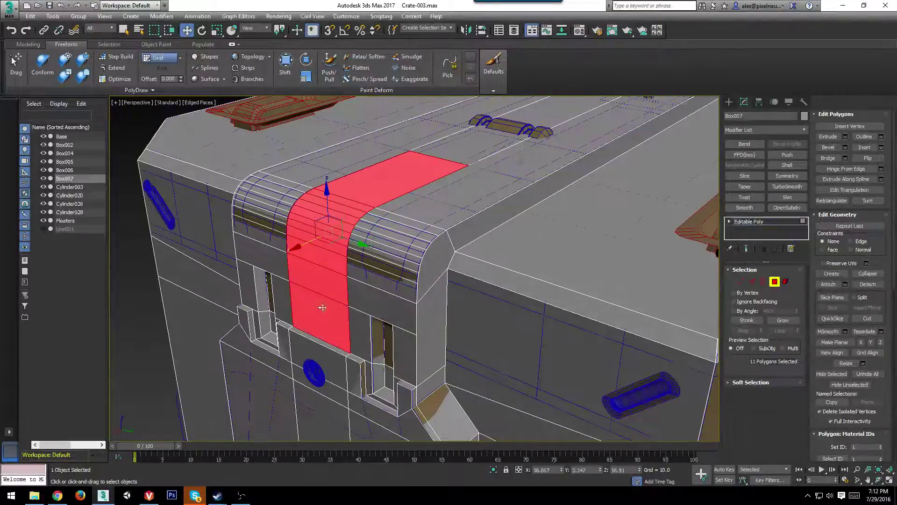
Extrude the selected strip polygons inward along Local Normal with a height of -0.636.
{"action": "scroll", "coordinate": [323, 307], "scroll_direction": "up", "scroll_amount": 3}
{"action": "middle_click_drag", "start_coordinate": [323, 307], "coordinate": [524, 348], "text": "alt"}
{"action": "scroll", "coordinate": [397, 299], "scroll_direction": "down", "scroll_amount": 2}
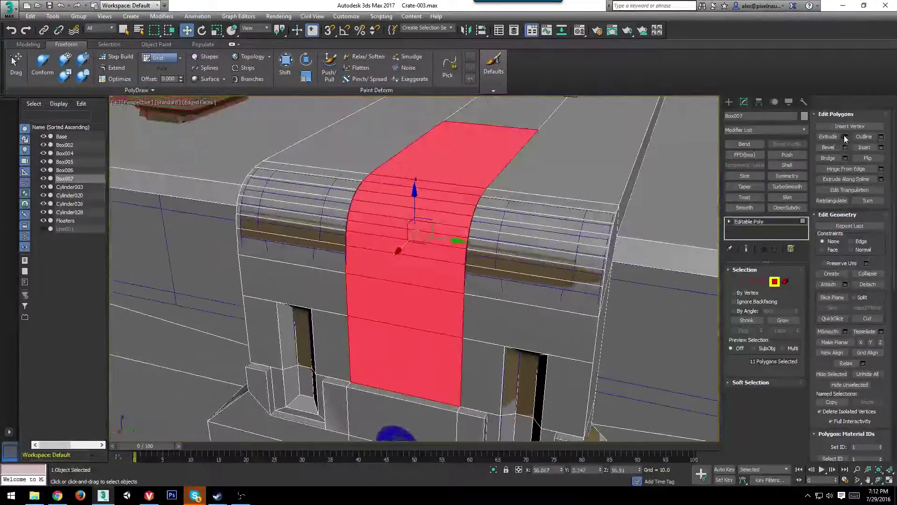
{"action": "left_click", "coordinate": [845, 136]}
{"action": "left_click", "coordinate": [427, 274]}
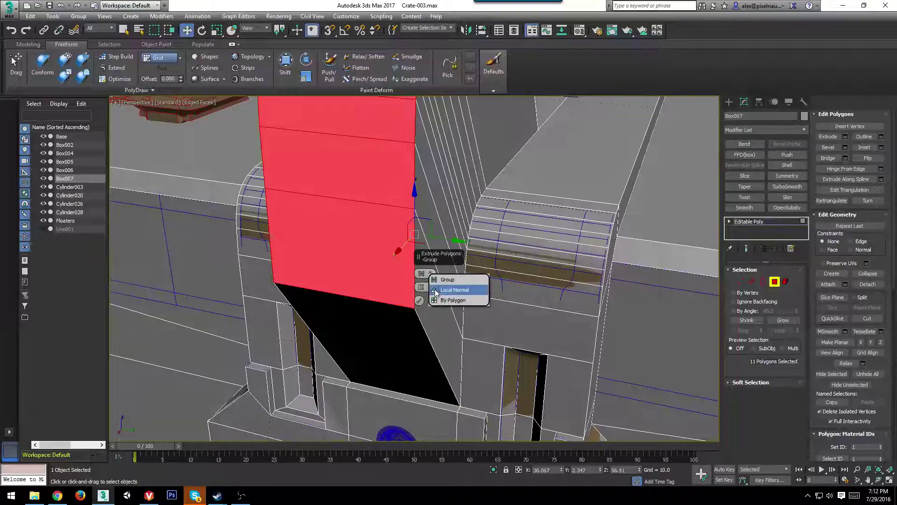
{"action": "left_click", "coordinate": [440, 289]}
{"action": "left_click_drag", "start_coordinate": [422, 292], "coordinate": [419, 289]}
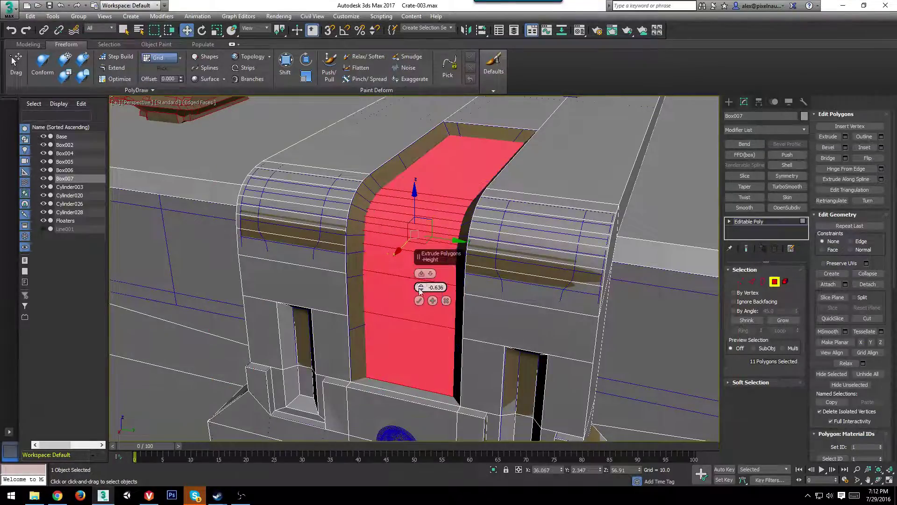
{"action": "left_click", "coordinate": [419, 302]}
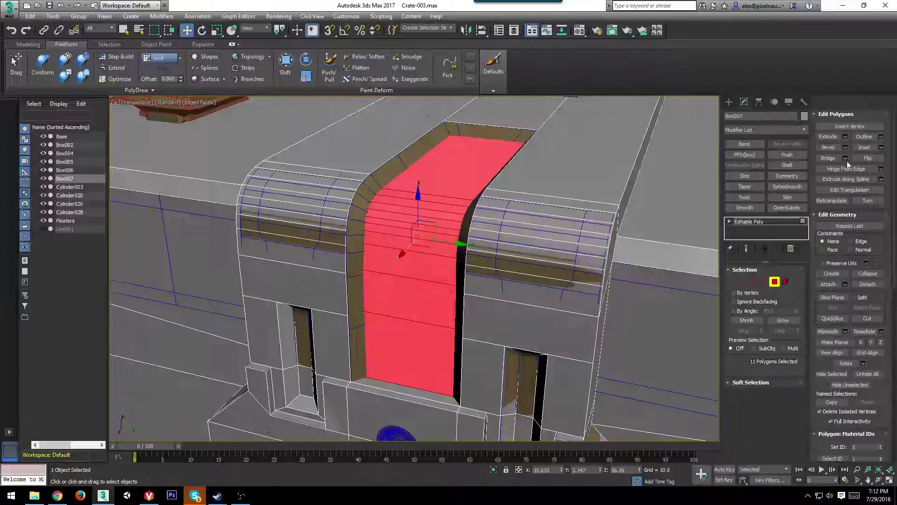
Shrink the recessed strip polygons with an Outline amount of -0.619 to slope the groove's walls.
{"action": "left_click", "coordinate": [881, 137]}
{"action": "left_click_drag", "start_coordinate": [421, 277], "coordinate": [419, 273]}
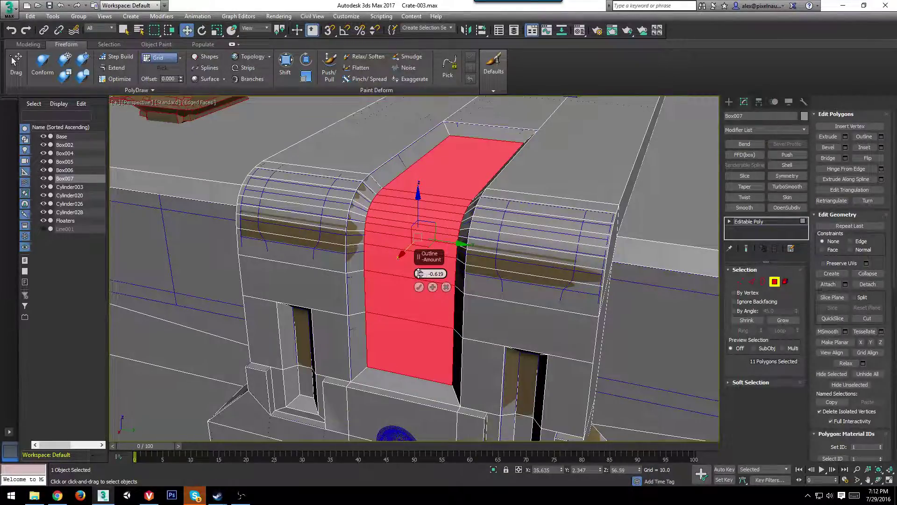
{"action": "middle_click_drag", "start_coordinate": [547, 273], "coordinate": [531, 254], "text": "alt"}
{"action": "scroll", "coordinate": [552, 255], "scroll_direction": "down", "scroll_amount": 5}
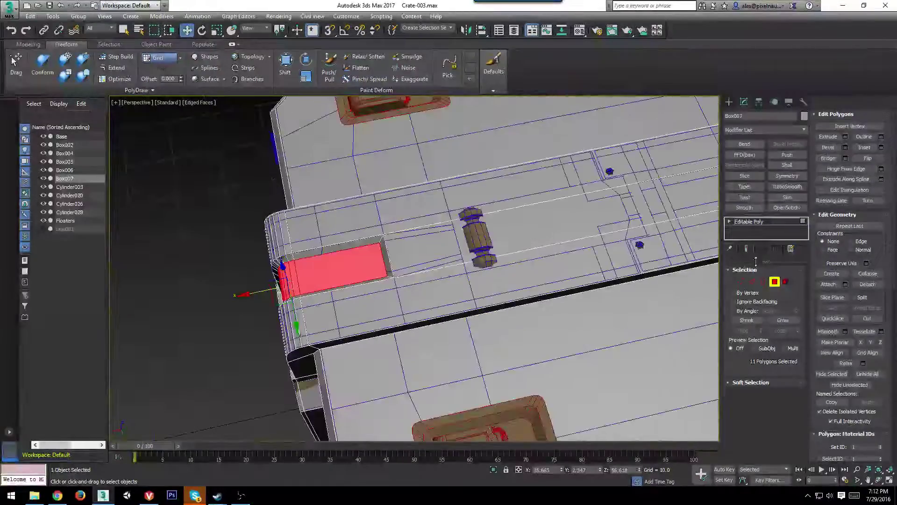
Mirror the groove to the opposite end with an X-axis Symmetry modifier and collapse the crate body to Editable Poly.
{"action": "left_click", "coordinate": [775, 284]}
{"action": "left_click", "coordinate": [787, 176]}
{"action": "middle_click_drag", "start_coordinate": [701, 281], "coordinate": [564, 229]}
{"action": "scroll", "coordinate": [577, 271], "scroll_direction": "down", "scroll_amount": 5}
{"action": "scroll", "coordinate": [556, 222], "scroll_direction": "up", "scroll_amount": 6}
{"action": "right_click", "coordinate": [449, 173]}
{"action": "mouse_move", "coordinate": [495, 271]}
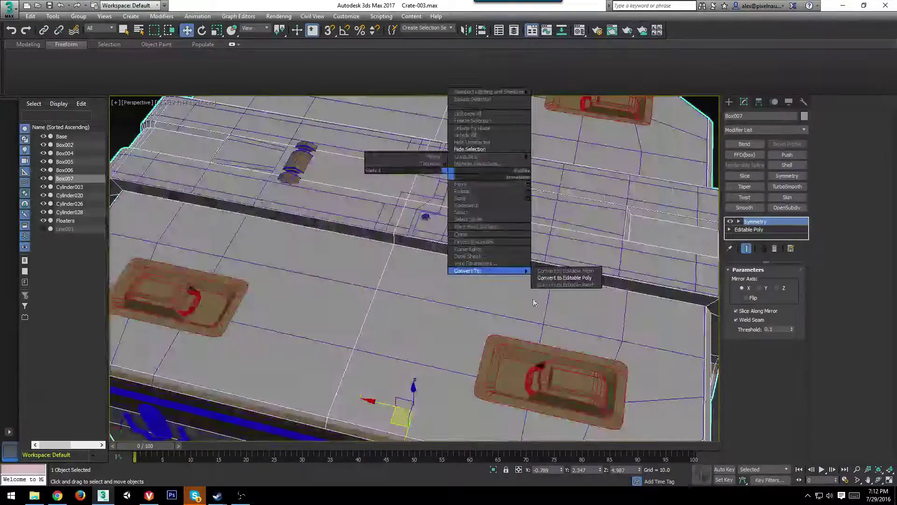
{"action": "left_click", "coordinate": [582, 278]}
{"action": "scroll", "coordinate": [462, 282], "scroll_direction": "up", "scroll_amount": 6}
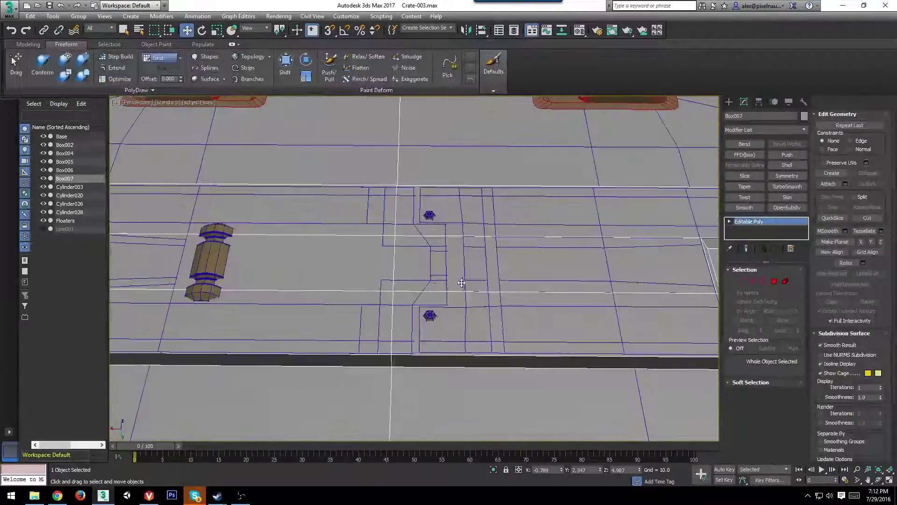
Hide the low-poly crate body and select the high-poly central panel beneath it.
{"action": "right_click", "coordinate": [407, 292]}
{"action": "left_click", "coordinate": [430, 266]}
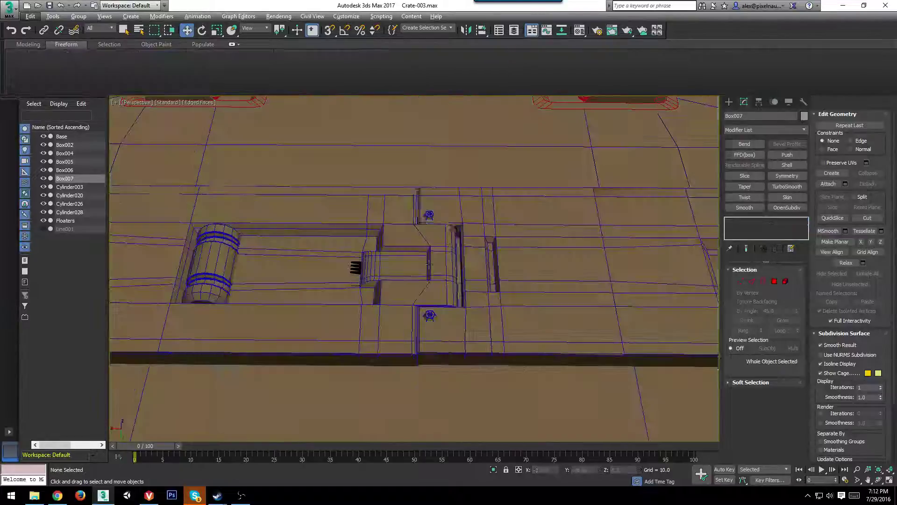
{"action": "left_click", "coordinate": [437, 282]}
Switch off the edge display and enable TurboSmooth on the high-poly central panel.
{"action": "scroll", "coordinate": [477, 315], "scroll_direction": "down", "scroll_amount": 3}
{"action": "mouse_move", "coordinate": [477, 315]}
{"action": "middle_mouse_down", "text": "alt"}
{"action": "mouse_move", "coordinate": [520, 283]}
{"action": "mouse_move", "coordinate": [444, 225]}
{"action": "mouse_move", "coordinate": [402, 260]}
{"action": "mouse_move", "coordinate": [411, 266]}
{"action": "mouse_move", "coordinate": [411, 255]}
{"action": "middle_mouse_up", "text": "alt"}
{"action": "key", "text": "F4"}
{"action": "scroll", "coordinate": [402, 259], "scroll_direction": "up", "scroll_amount": 3}
{"action": "scroll", "coordinate": [403, 317], "scroll_direction": "up", "scroll_amount": 5}
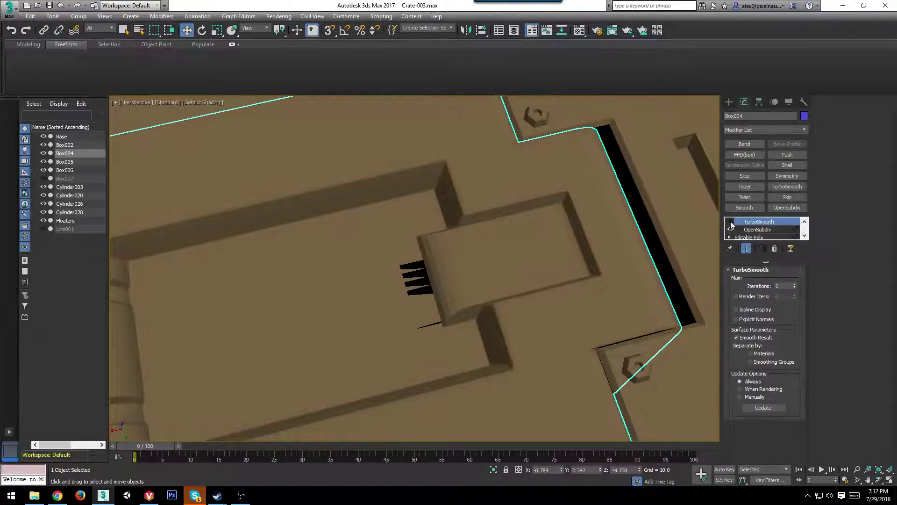
{"action": "left_click", "coordinate": [730, 222]}
Examine the smoothed high-poly crate's lid, including the cylinder recess, latch details and corner insets.
{"action": "scroll", "coordinate": [439, 298], "scroll_direction": "down", "scroll_amount": 5}
{"action": "middle_click_drag", "start_coordinate": [395, 306], "coordinate": [444, 205], "text": "alt"}
{"action": "scroll", "coordinate": [404, 224], "scroll_direction": "up", "scroll_amount": 3}
{"action": "scroll", "coordinate": [444, 229], "scroll_direction": "down", "scroll_amount": 5}
{"action": "middle_click_drag", "start_coordinate": [446, 239], "coordinate": [456, 256]}
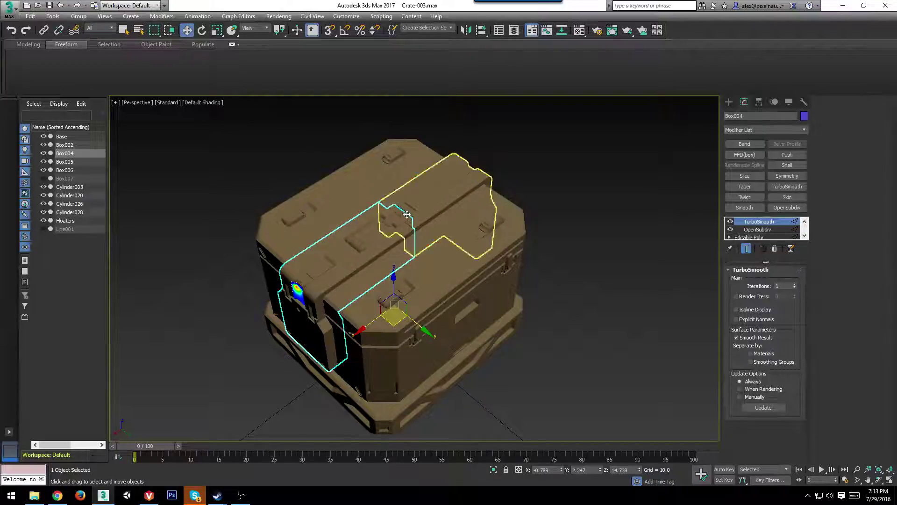
{"action": "scroll", "coordinate": [403, 254], "scroll_direction": "up", "scroll_amount": 6}
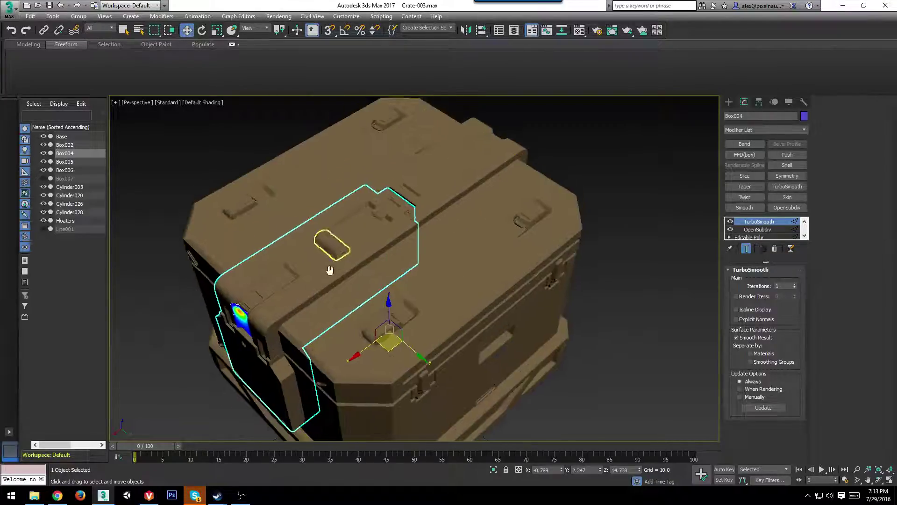
{"action": "middle_click_drag", "start_coordinate": [402, 254], "coordinate": [325, 222], "text": "alt"}
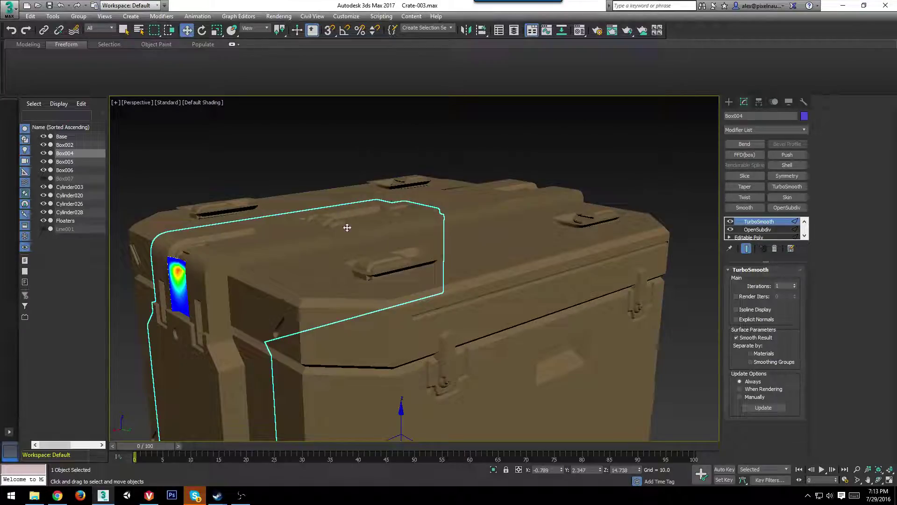
{"action": "middle_click_drag", "start_coordinate": [355, 229], "coordinate": [379, 269], "text": "alt"}
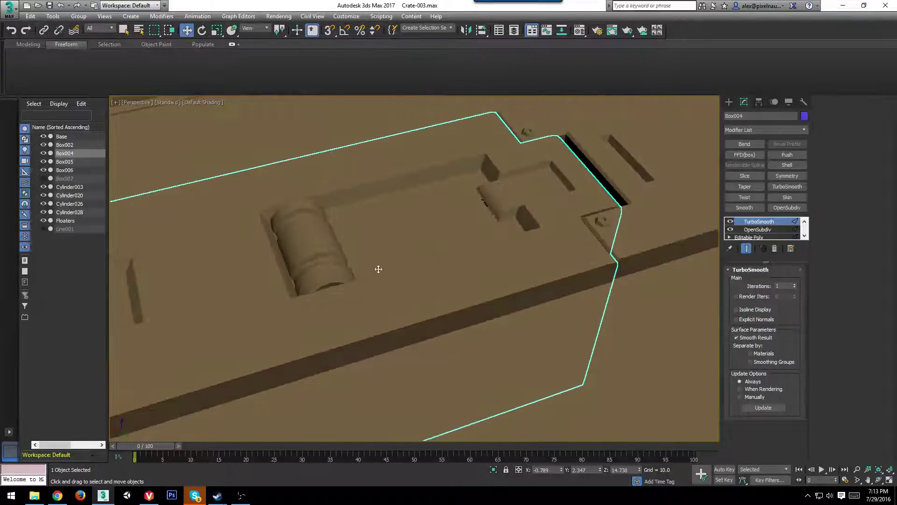
{"action": "scroll", "coordinate": [378, 269], "scroll_direction": "down", "scroll_amount": 5}
{"action": "middle_click_drag", "start_coordinate": [467, 259], "coordinate": [511, 251], "text": "alt"}
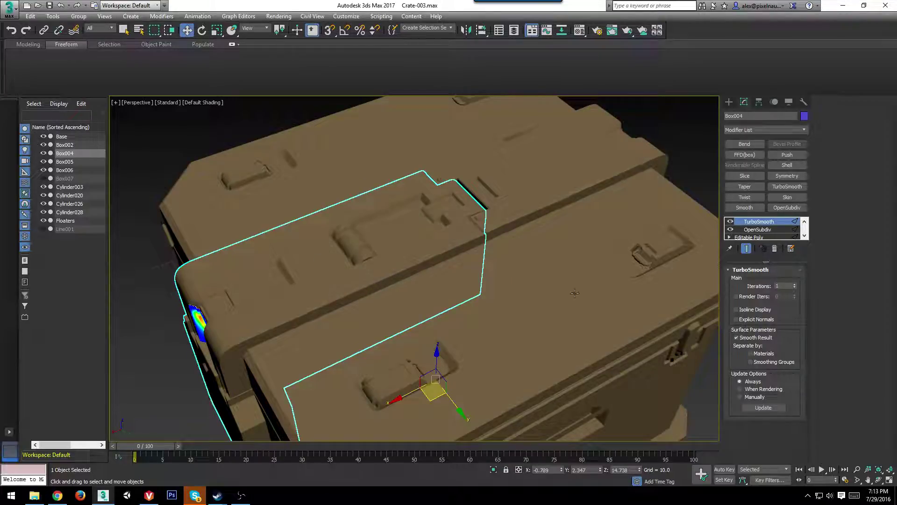
{"action": "middle_click_drag", "start_coordinate": [575, 293], "coordinate": [544, 288]}
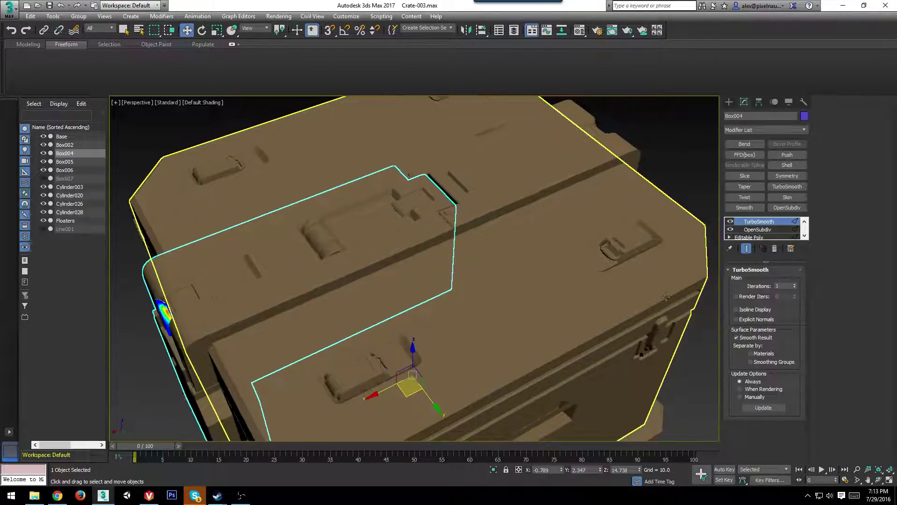
Unhide all objects and select the low-poly crate body.
{"action": "right_click", "coordinate": [538, 315]}
{"action": "left_click", "coordinate": [556, 277]}
{"action": "middle_click_drag", "start_coordinate": [555, 277], "coordinate": [430, 284], "text": "alt"}
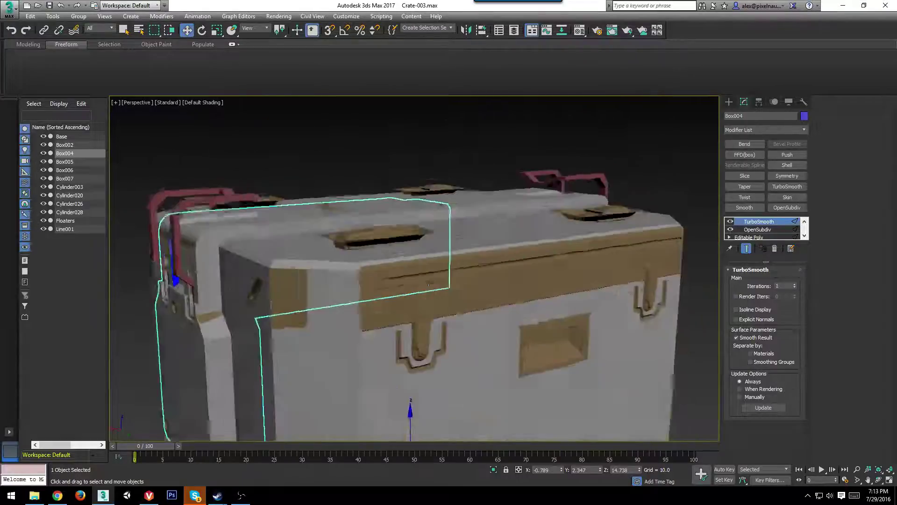
{"action": "scroll", "coordinate": [430, 283], "scroll_direction": "down", "scroll_amount": 3}
{"action": "middle_click_drag", "start_coordinate": [398, 251], "coordinate": [438, 263], "text": "alt"}
{"action": "middle_click_drag", "start_coordinate": [348, 236], "coordinate": [388, 236], "text": "alt"}
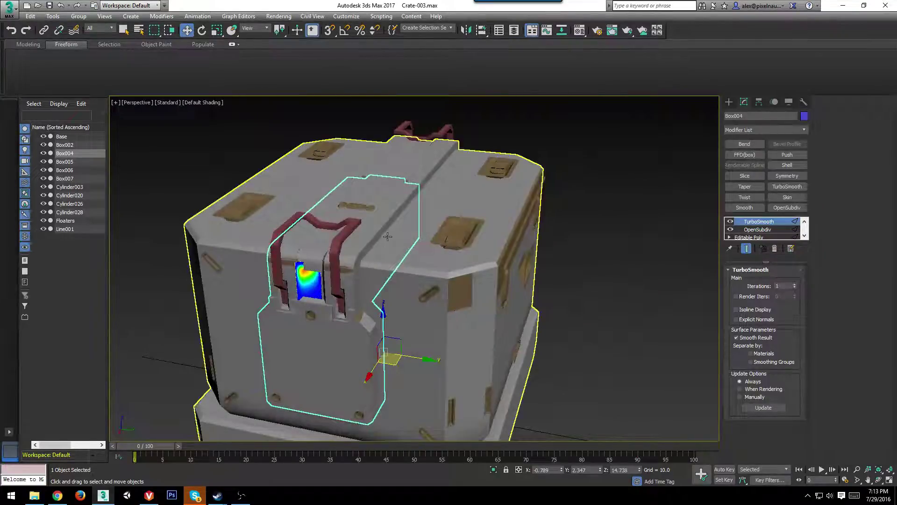
{"action": "left_click", "coordinate": [387, 237]}
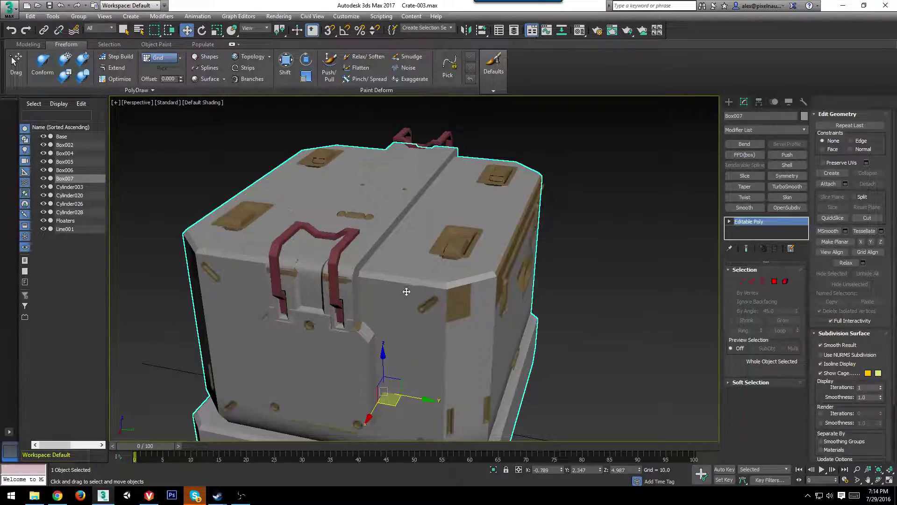
Select the end handle and examine its bends and geometry, with and without edges displayed.
{"action": "left_click", "coordinate": [336, 252]}
{"action": "mouse_move", "coordinate": [336, 252]}
{"action": "middle_mouse_down", "text": "alt"}
{"action": "mouse_move", "coordinate": [397, 272]}
{"action": "mouse_move", "coordinate": [407, 317]}
{"action": "mouse_move", "coordinate": [565, 296]}
{"action": "middle_mouse_up", "text": "alt"}
{"action": "key", "text": "F4"}
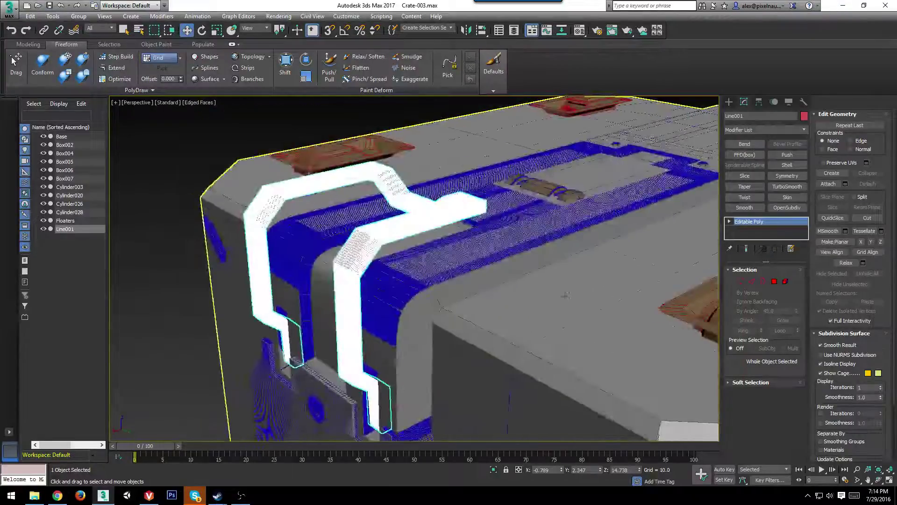
{"action": "scroll", "coordinate": [504, 243], "scroll_direction": "up", "scroll_amount": 5}
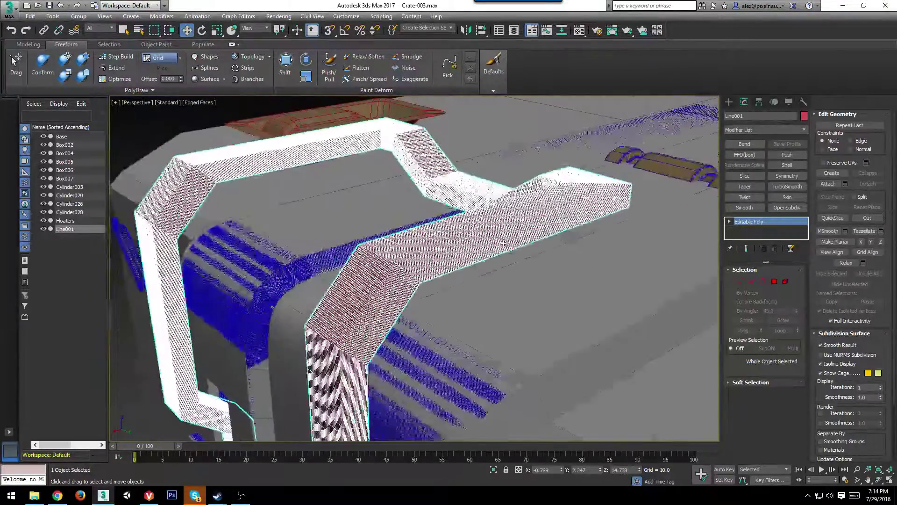
{"action": "key", "text": "F4"}
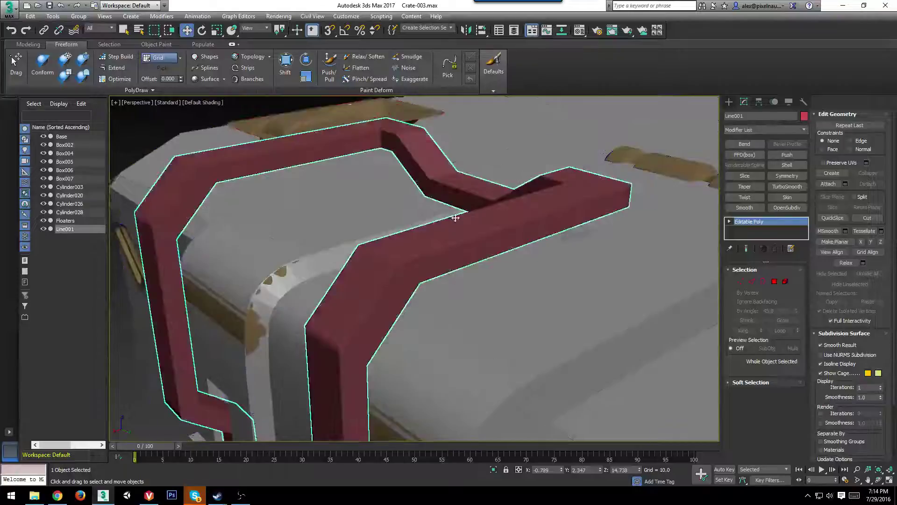
{"action": "scroll", "coordinate": [449, 238], "scroll_direction": "down", "scroll_amount": 3}
{"action": "mouse_move", "coordinate": [445, 257]}
{"action": "middle_mouse_down", "text": "alt"}
{"action": "mouse_move", "coordinate": [408, 237]}
{"action": "mouse_move", "coordinate": [445, 257]}
{"action": "mouse_move", "coordinate": [391, 253]}
{"action": "mouse_move", "coordinate": [430, 181]}
{"action": "mouse_move", "coordinate": [431, 222]}
{"action": "middle_mouse_up", "text": "alt"}
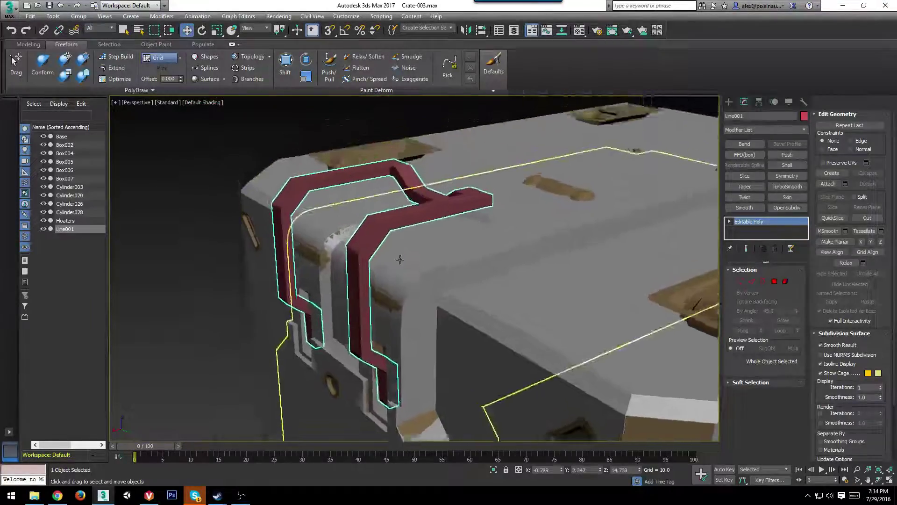
{"action": "scroll", "coordinate": [357, 228], "scroll_direction": "up", "scroll_amount": 4}
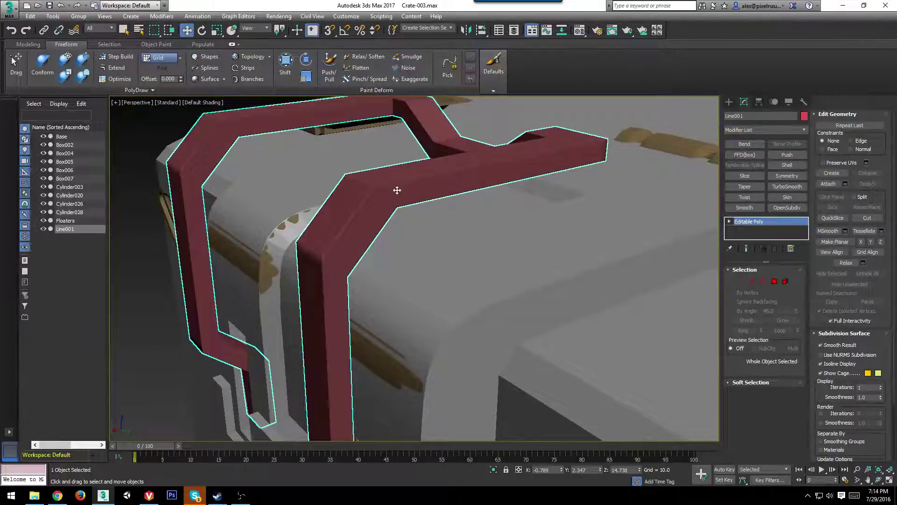
Examine the handle's lower legs and mesh density at the crate's end, with and without edges displayed.
{"action": "scroll", "coordinate": [362, 206], "scroll_direction": "down", "scroll_amount": 4}
{"action": "middle_click_drag", "start_coordinate": [320, 213], "coordinate": [524, 221], "text": "alt"}
{"action": "scroll", "coordinate": [524, 221], "scroll_direction": "up", "scroll_amount": 3}
{"action": "middle_click_drag", "start_coordinate": [416, 209], "coordinate": [416, 263]}
{"action": "key", "text": "F4"}
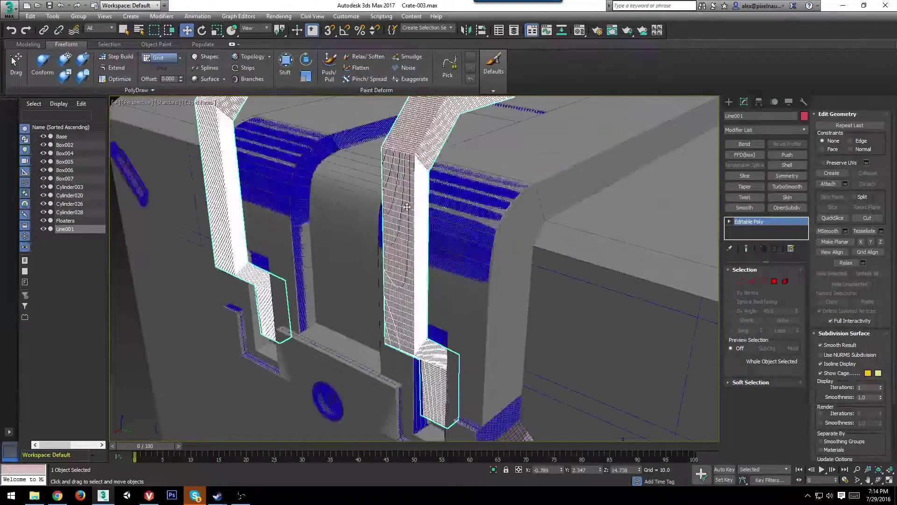
{"action": "key", "text": "F4"}
{"action": "scroll", "coordinate": [447, 263], "scroll_direction": "down", "scroll_amount": 4}
{"action": "scroll", "coordinate": [661, 251], "scroll_direction": "up", "scroll_amount": 2}
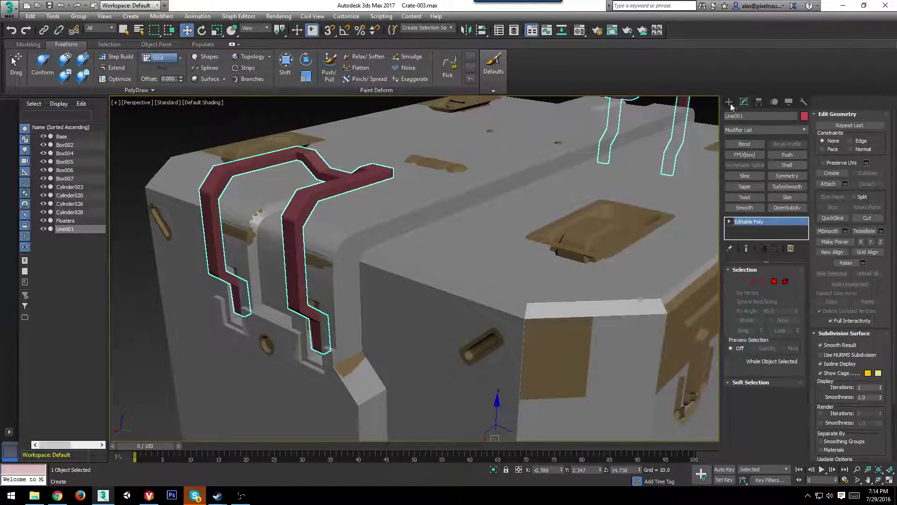
Create a small upright box beside the crate's base, about 1.93 long, 1.68 wide and 10.44 high.
{"action": "left_click", "coordinate": [730, 102]}
{"action": "left_click", "coordinate": [744, 163]}
{"action": "scroll", "coordinate": [385, 275], "scroll_direction": "down", "scroll_amount": 4}
{"action": "middle_click_drag", "start_coordinate": [385, 274], "coordinate": [411, 326]}
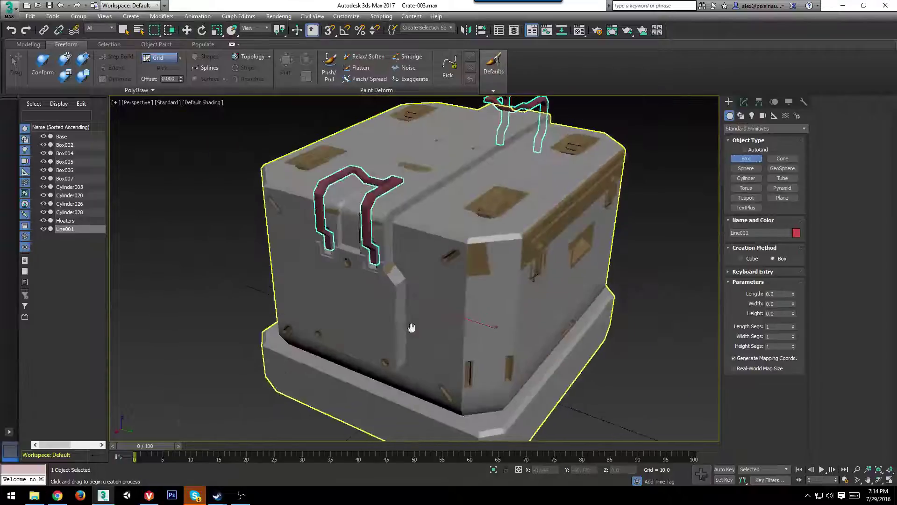
{"action": "scroll", "coordinate": [412, 296], "scroll_direction": "up", "scroll_amount": 3}
{"action": "middle_click_drag", "start_coordinate": [412, 295], "coordinate": [442, 252], "text": "alt"}
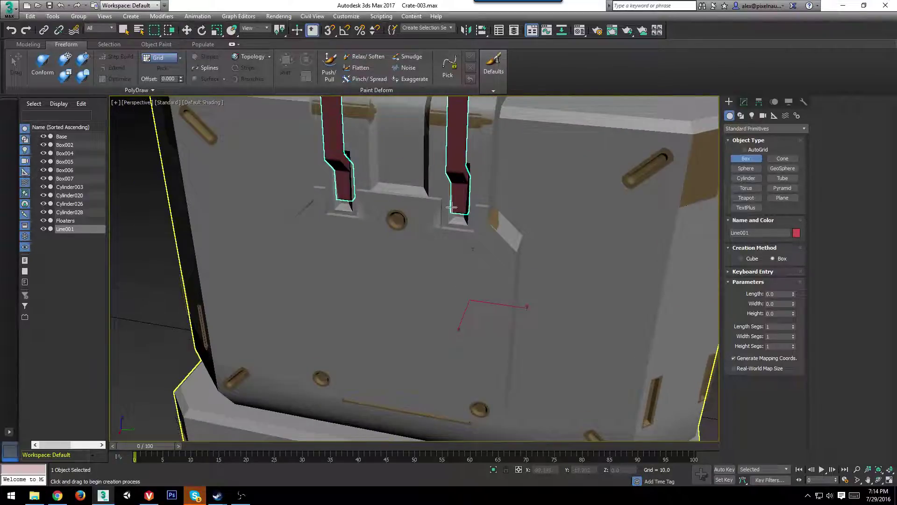
{"action": "scroll", "coordinate": [456, 289], "scroll_direction": "down", "scroll_amount": 4}
{"action": "middle_click_drag", "start_coordinate": [457, 289], "coordinate": [356, 384], "text": "alt"}
{"action": "left_click_drag", "start_coordinate": [383, 365], "coordinate": [372, 369]}
{"action": "left_click", "coordinate": [374, 367]}
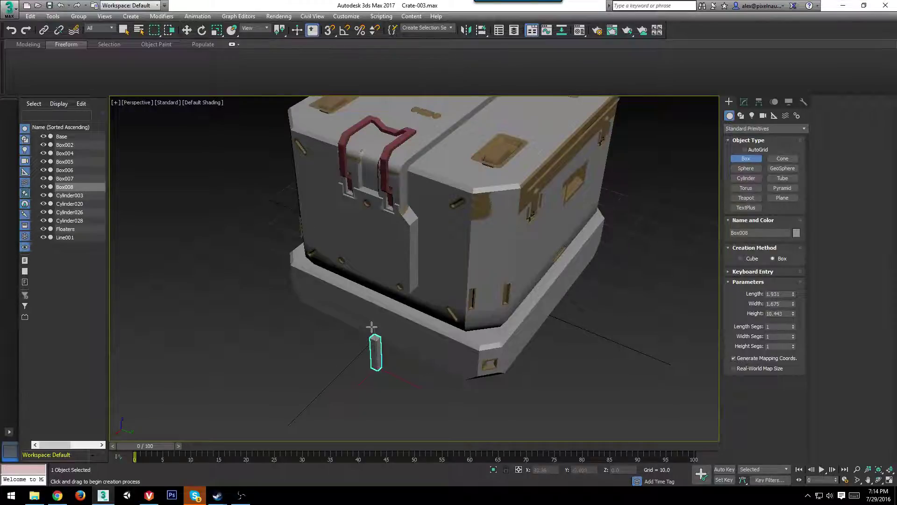
{"action": "middle_click_drag", "start_coordinate": [372, 326], "coordinate": [376, 304], "text": "alt"}
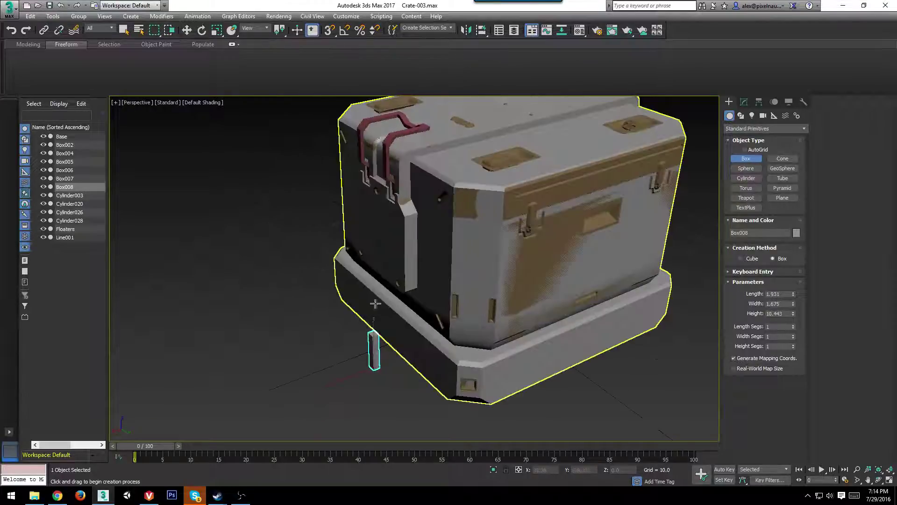
{"action": "left_click", "coordinate": [401, 143]}
Move the box onto the handle's lower leg at the crate's end, to about X 37.2, Y 8.24, Z 49.86.
{"action": "key", "text": "w"}
{"action": "middle_click_drag", "start_coordinate": [401, 143], "coordinate": [384, 179]}
{"action": "left_click_drag", "start_coordinate": [483, 275], "coordinate": [487, 155]}
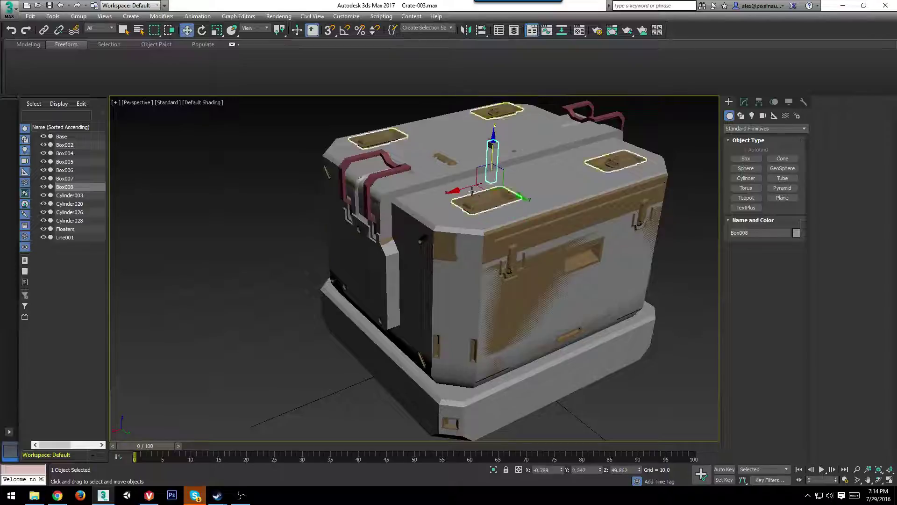
{"action": "left_click_drag", "start_coordinate": [467, 189], "coordinate": [338, 224]}
{"action": "scroll", "coordinate": [341, 216], "scroll_direction": "up", "scroll_amount": 6}
{"action": "middle_click_drag", "start_coordinate": [341, 216], "coordinate": [460, 262], "text": "alt"}
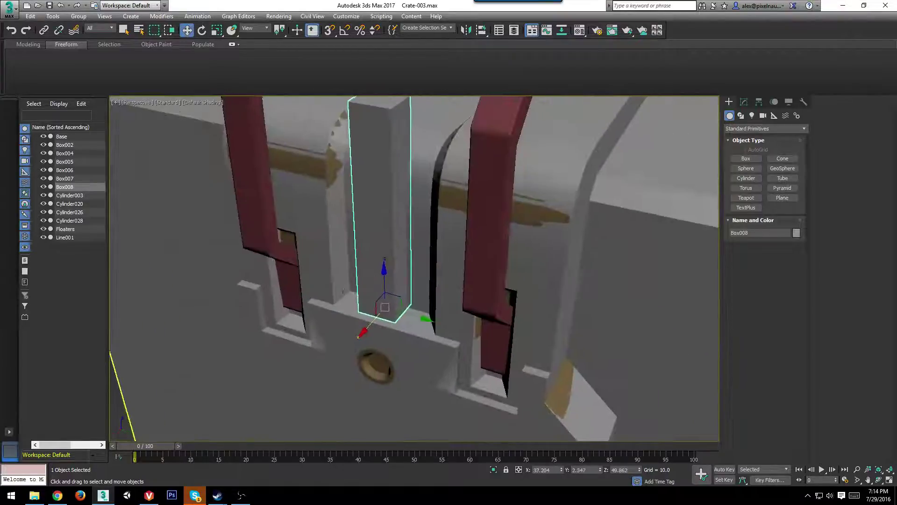
{"action": "scroll", "coordinate": [461, 262], "scroll_direction": "down", "scroll_amount": 3}
{"action": "left_click_drag", "start_coordinate": [431, 298], "coordinate": [511, 312]}
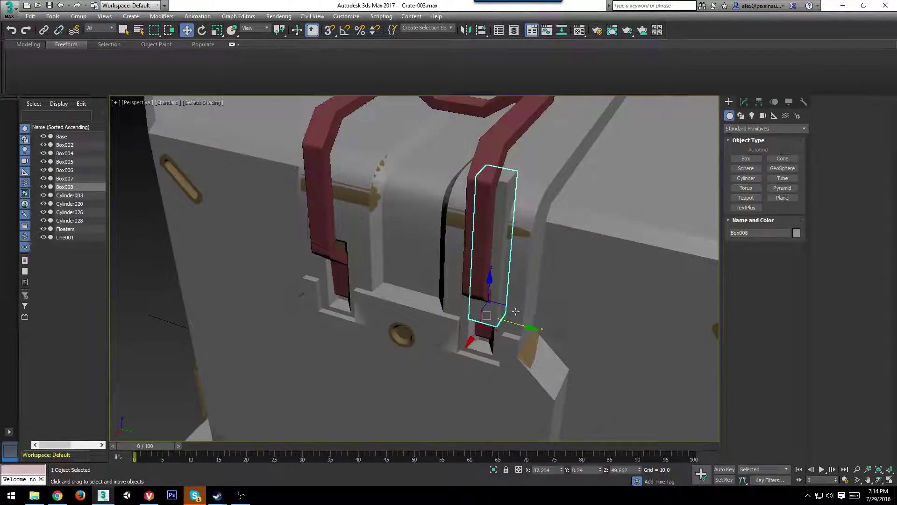
Convert the box over the handle leg to an Editable Poly.
{"action": "middle_click_drag", "start_coordinate": [511, 312], "coordinate": [484, 265], "text": "alt"}
{"action": "scroll", "coordinate": [482, 278], "scroll_direction": "up", "scroll_amount": 2}
{"action": "middle_click_drag", "start_coordinate": [481, 302], "coordinate": [468, 285], "text": "alt"}
{"action": "right_click", "coordinate": [468, 284]}
{"action": "mouse_move", "coordinate": [493, 379]}
{"action": "left_click", "coordinate": [585, 393]}
{"action": "scroll", "coordinate": [598, 309], "scroll_direction": "down", "scroll_amount": 4}
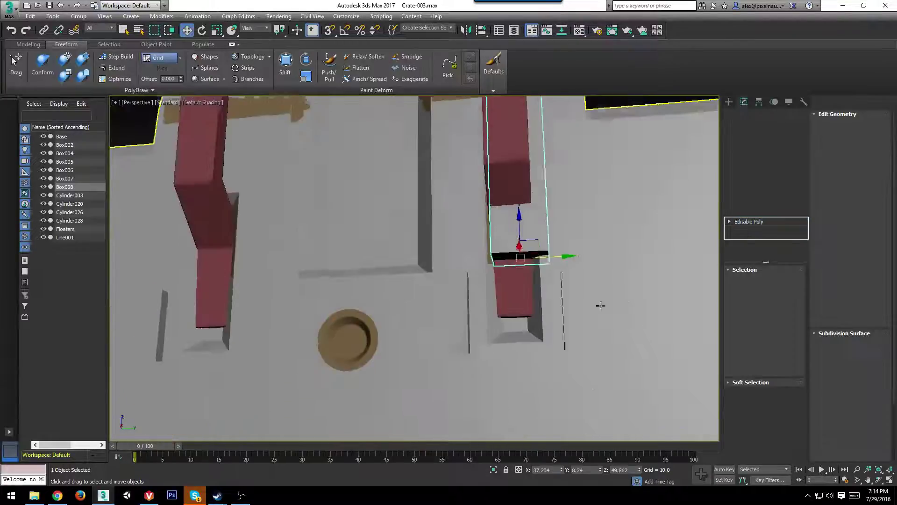
Lower the box's bottom face by about 2.07 and push its outer face towards the crate by about 0.99.
{"action": "middle_click_drag", "start_coordinate": [600, 306], "coordinate": [606, 300], "text": "alt"}
{"action": "left_click", "coordinate": [775, 283]}
{"action": "left_click", "coordinate": [536, 255]}
{"action": "middle_click_drag", "start_coordinate": [534, 257], "coordinate": [519, 222], "text": "alt"}
{"action": "left_click_drag", "start_coordinate": [523, 227], "coordinate": [518, 274]}
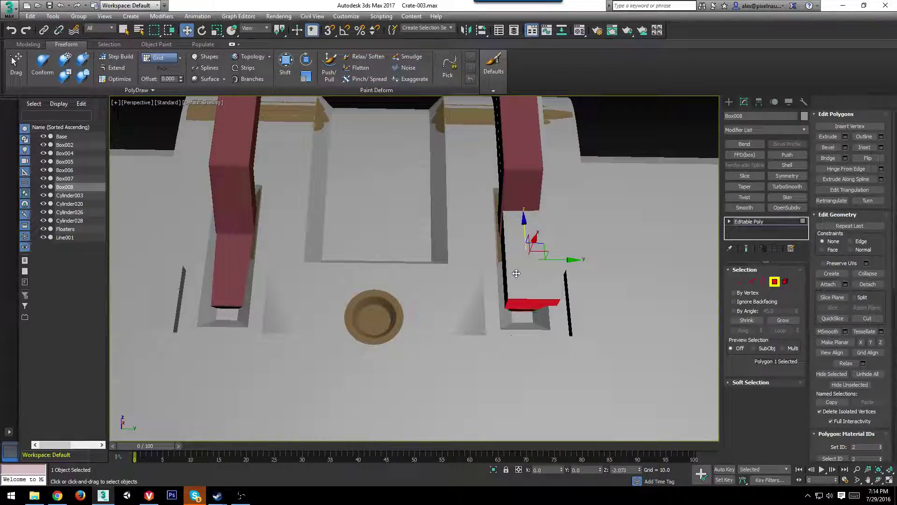
{"action": "left_click", "coordinate": [535, 271]}
{"action": "middle_click_drag", "start_coordinate": [526, 292], "coordinate": [520, 179], "text": "alt"}
{"action": "left_click_drag", "start_coordinate": [521, 179], "coordinate": [505, 190]}
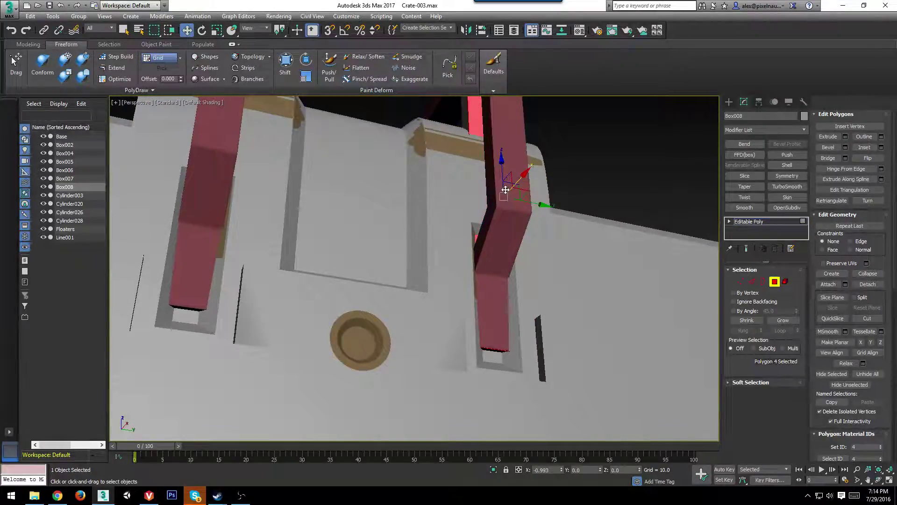
Lower the box's top face to about Z 51.49, near the handle's lower bend.
{"action": "middle_click_drag", "start_coordinate": [505, 190], "coordinate": [479, 189], "text": "alt"}
{"action": "left_click", "coordinate": [463, 186]}
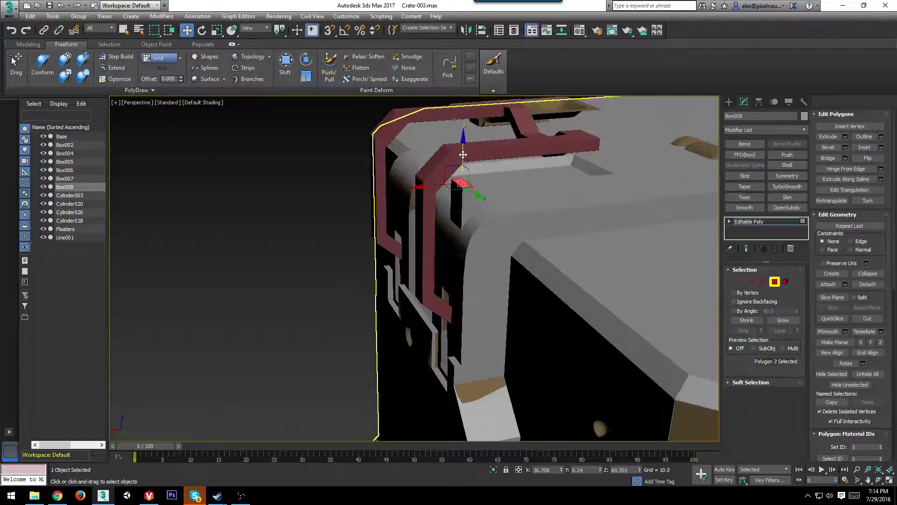
{"action": "left_click_drag", "start_coordinate": [463, 154], "coordinate": [454, 285]}
{"action": "middle_click_drag", "start_coordinate": [455, 285], "coordinate": [521, 179], "text": "alt"}
{"action": "scroll", "coordinate": [485, 276], "scroll_direction": "up", "scroll_amount": 5}
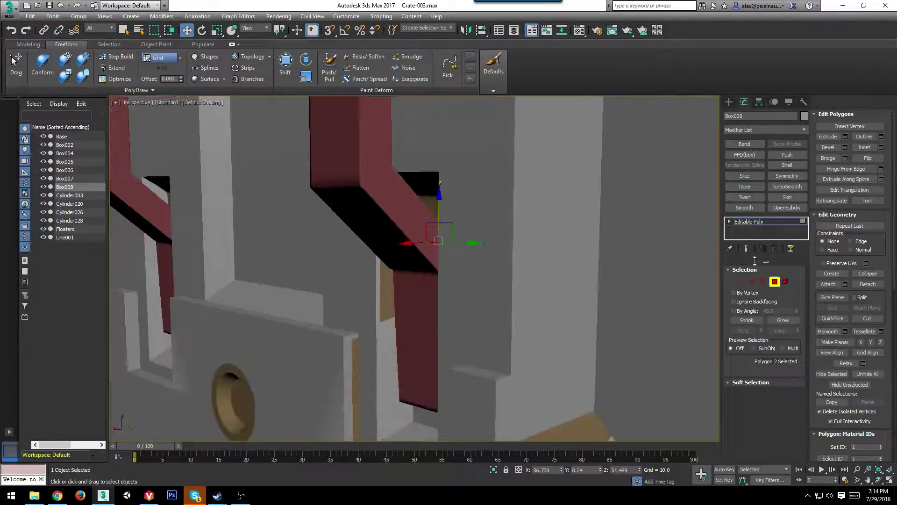
Isolate the box together with the handle, then select only the box and frame it in the view.
{"action": "left_click", "coordinate": [776, 282]}
{"action": "scroll", "coordinate": [546, 249], "scroll_direction": "down", "scroll_amount": 5}
{"action": "left_click", "coordinate": [450, 193], "text": "ctrl"}
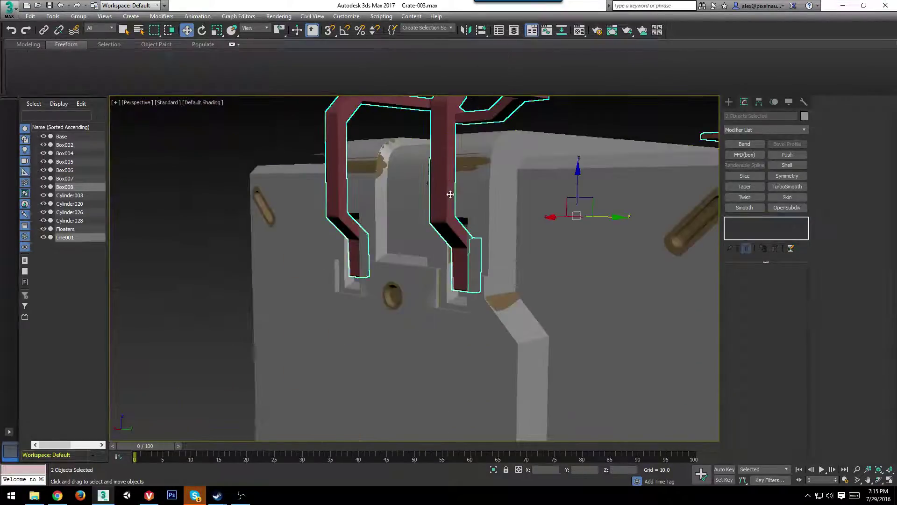
{"action": "left_click", "coordinate": [494, 470]}
{"action": "scroll", "coordinate": [388, 330], "scroll_direction": "up", "scroll_amount": 4}
{"action": "scroll", "coordinate": [528, 331], "scroll_direction": "down", "scroll_amount": 3}
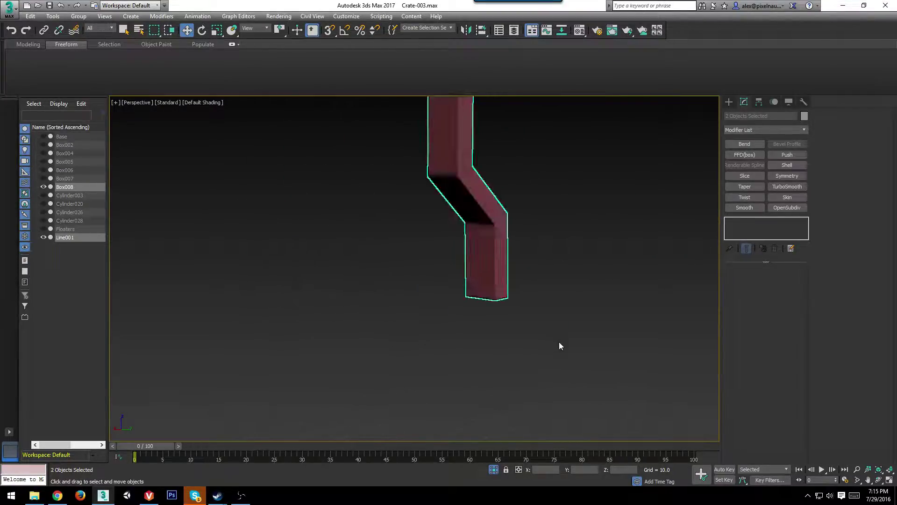
{"action": "left_click", "coordinate": [559, 342]}
{"action": "scroll", "coordinate": [559, 339], "scroll_direction": "down", "scroll_amount": 4}
{"action": "left_click", "coordinate": [562, 314]}
{"action": "key", "text": "z"}
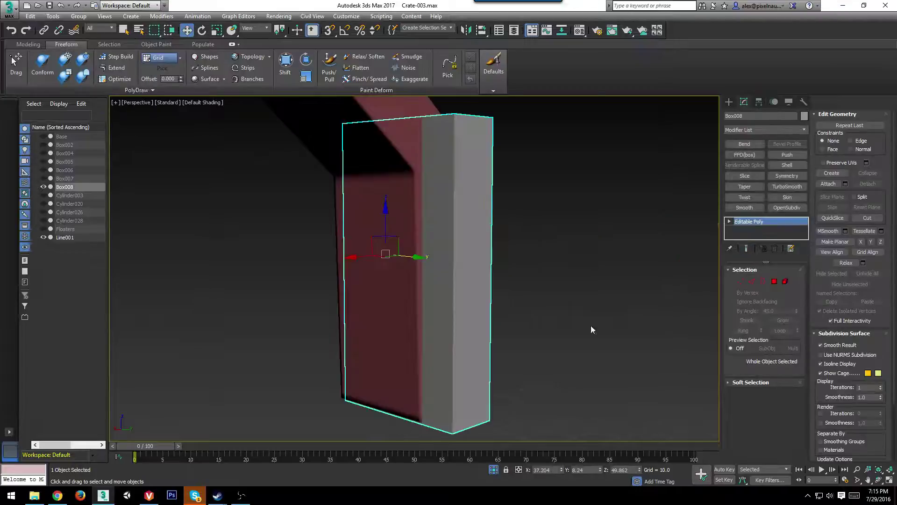
Adjust the box's inner and outer faces to match the depth of the handle's lower leg.
{"action": "middle_click_drag", "start_coordinate": [591, 325], "coordinate": [404, 329], "text": "alt"}
{"action": "scroll", "coordinate": [382, 333], "scroll_direction": "down", "scroll_amount": 2}
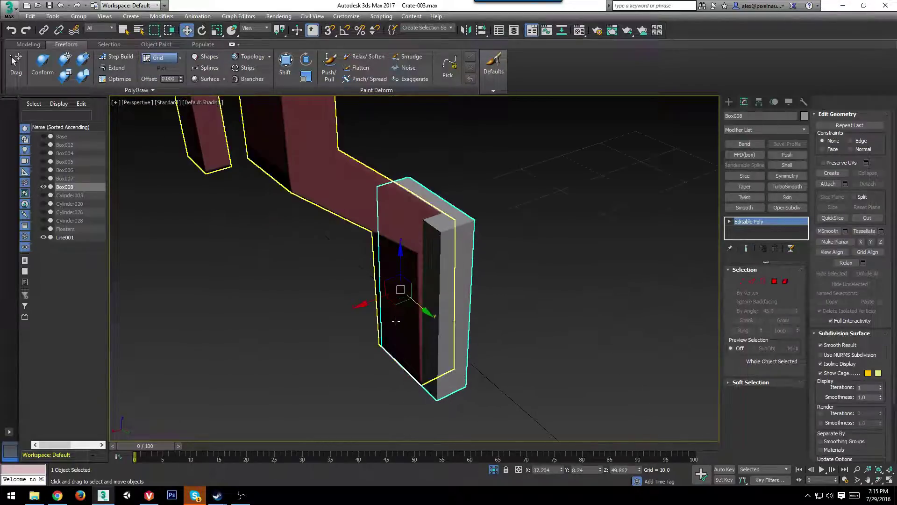
{"action": "key", "text": "4"}
{"action": "left_click", "coordinate": [430, 285]}
{"action": "middle_click_drag", "start_coordinate": [472, 292], "coordinate": [418, 284], "text": "alt"}
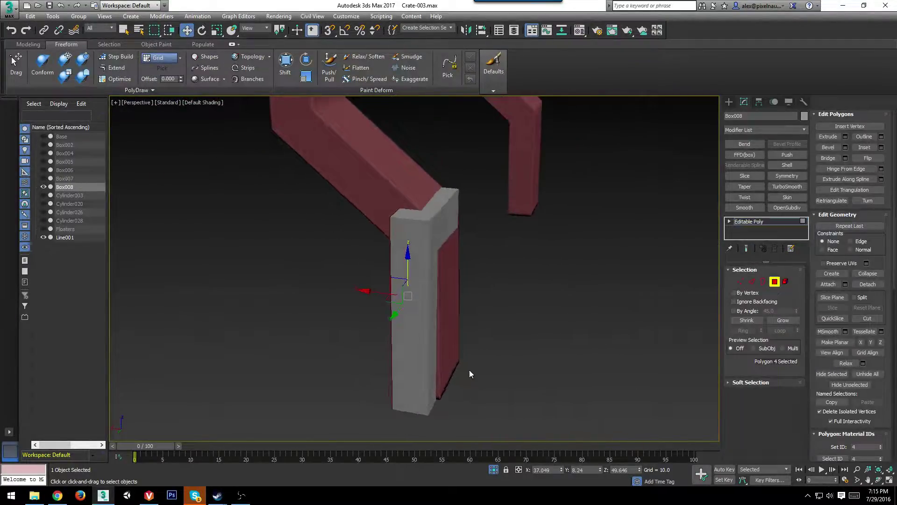
{"action": "middle_click_drag", "start_coordinate": [470, 374], "coordinate": [522, 369], "text": "alt"}
{"action": "key", "text": "2"}
{"action": "left_click", "coordinate": [452, 367]}
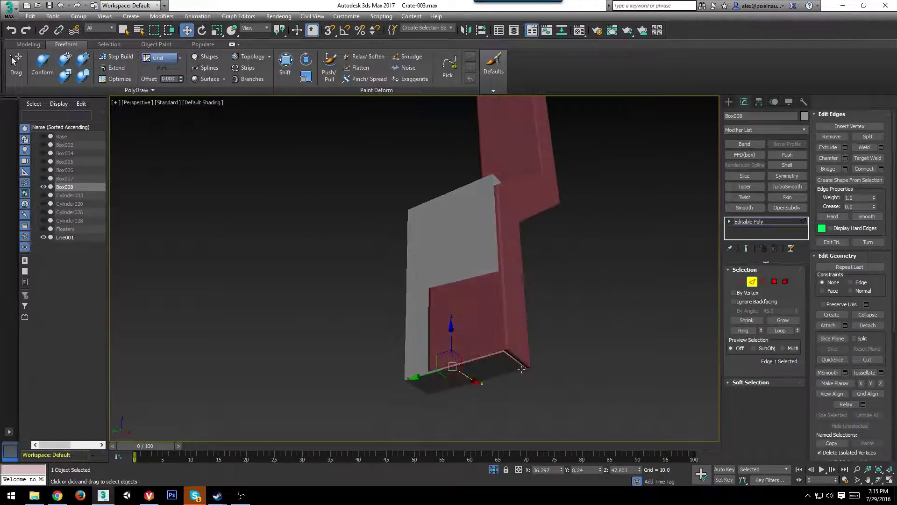
Move the box's two side faces inward so its width matches the handle's lower leg.
{"action": "key", "text": "4"}
{"action": "left_click", "coordinate": [510, 298]}
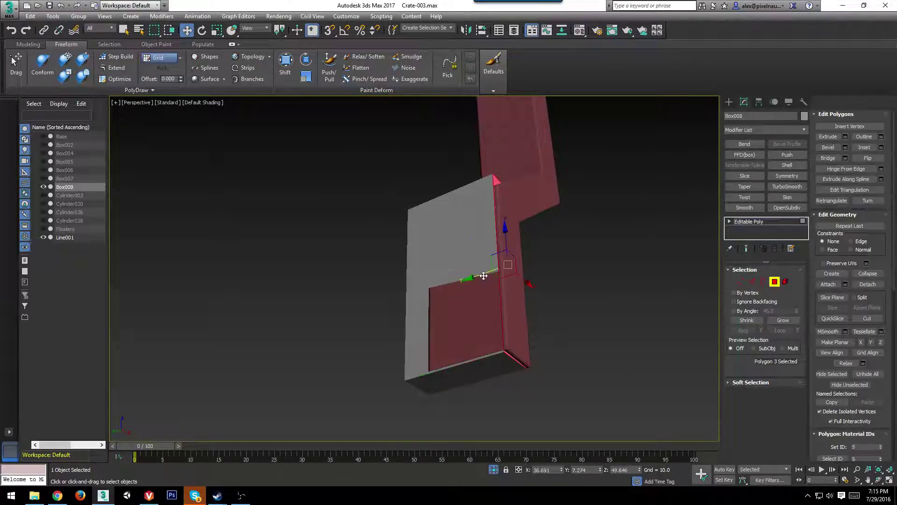
{"action": "left_click_drag", "start_coordinate": [483, 276], "coordinate": [488, 275]}
{"action": "middle_click_drag", "start_coordinate": [488, 276], "coordinate": [527, 280], "text": "alt"}
{"action": "left_click", "coordinate": [409, 286]}
{"action": "middle_click_drag", "start_coordinate": [416, 283], "coordinate": [392, 263], "text": "alt"}
{"action": "left_click_drag", "start_coordinate": [380, 244], "coordinate": [411, 248]}
{"action": "middle_click_drag", "start_coordinate": [423, 267], "coordinate": [415, 299], "text": "alt"}
{"action": "left_click_drag", "start_coordinate": [398, 290], "coordinate": [397, 290]}
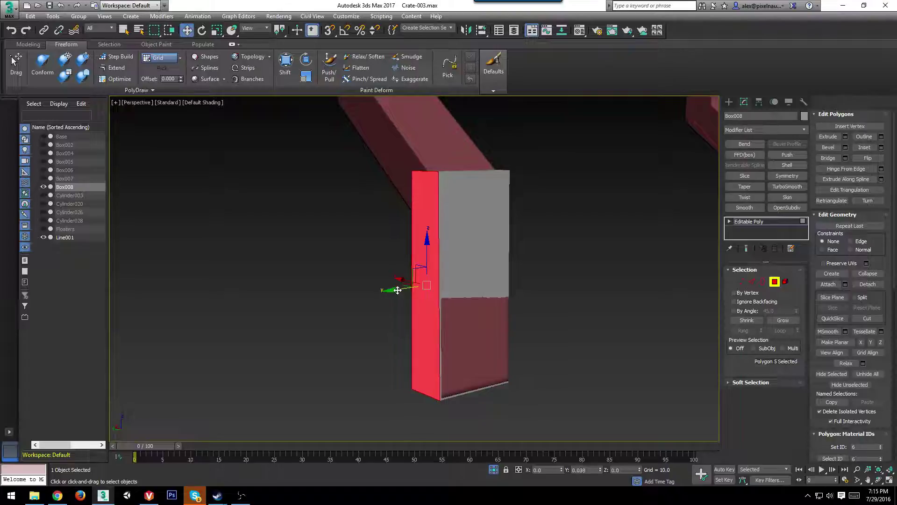
{"action": "middle_click_drag", "start_coordinate": [398, 291], "coordinate": [434, 223], "text": "alt"}
Lower the box's top vertices and edge so its top slopes along the handle's lower bend.
{"action": "key", "text": "1"}
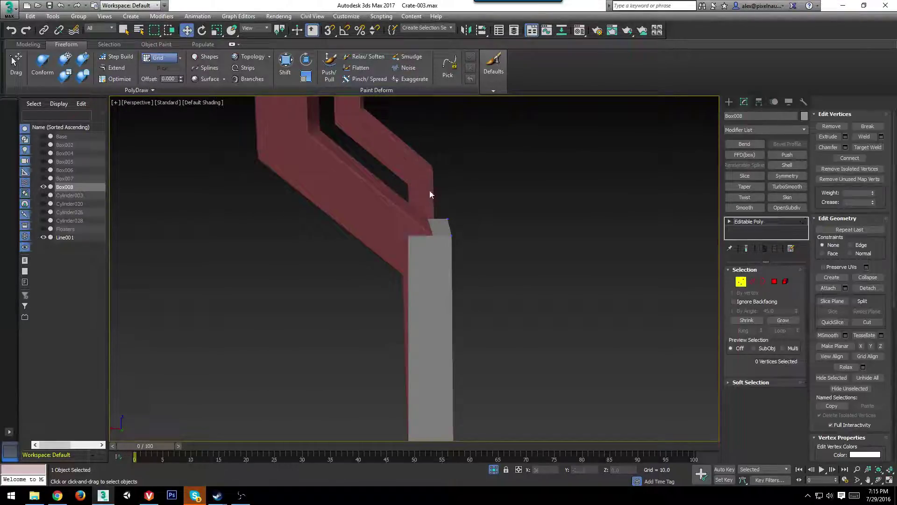
{"action": "left_click_drag", "start_coordinate": [432, 197], "coordinate": [406, 251]}
{"action": "middle_click_drag", "start_coordinate": [410, 251], "coordinate": [406, 233], "text": "alt"}
{"action": "left_click_drag", "start_coordinate": [391, 210], "coordinate": [385, 248]}
{"action": "key", "text": "2"}
{"action": "middle_click_drag", "start_coordinate": [430, 255], "coordinate": [458, 221], "text": "alt"}
{"action": "left_click_drag", "start_coordinate": [435, 214], "coordinate": [435, 244]}
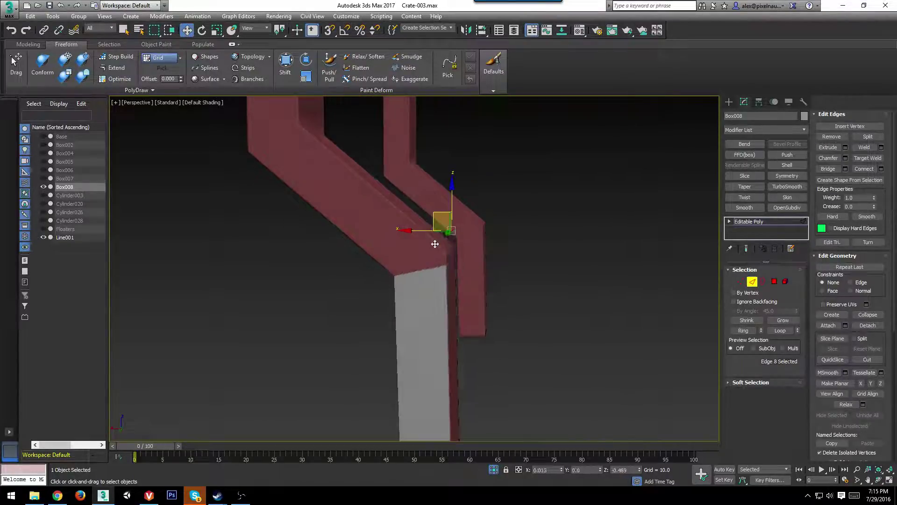
Select the box's sloped top face at the handle's lower bend.
{"action": "middle_click_drag", "start_coordinate": [435, 229], "coordinate": [695, 277], "text": "alt"}
{"action": "middle_click_drag", "start_coordinate": [396, 291], "coordinate": [432, 280]}
{"action": "middle_click_drag", "start_coordinate": [433, 280], "coordinate": [581, 336]}
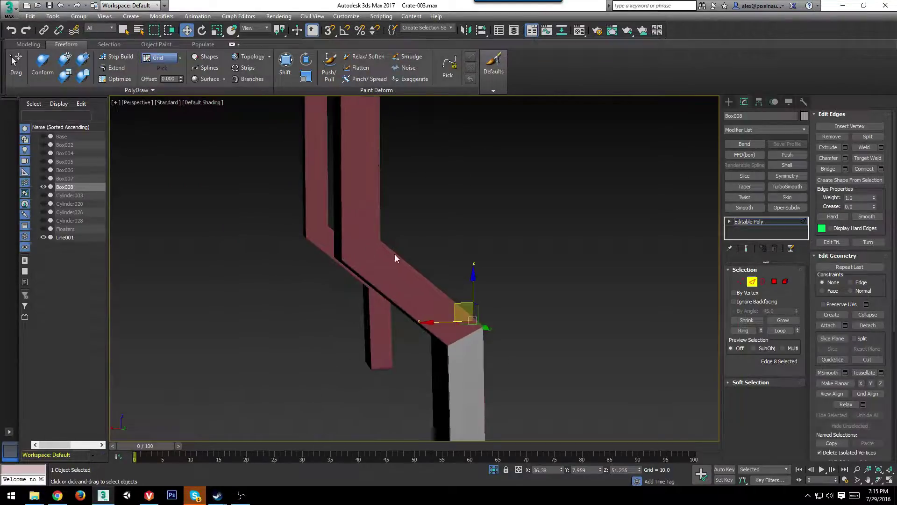
{"action": "left_click", "coordinate": [457, 328]}
{"action": "middle_click_drag", "start_coordinate": [457, 328], "coordinate": [476, 360], "text": "alt"}
{"action": "key", "text": "F3"}
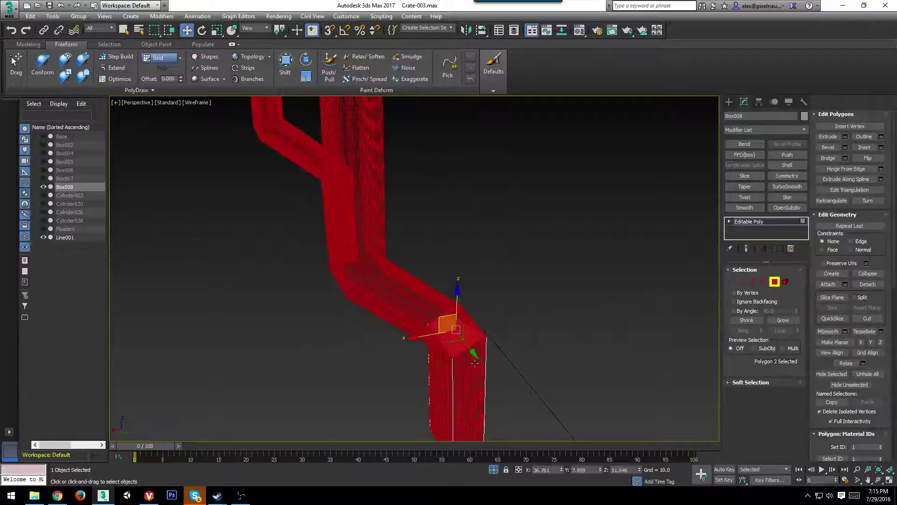
{"action": "right_click", "coordinate": [508, 354]}
{"action": "left_click", "coordinate": [547, 319]}
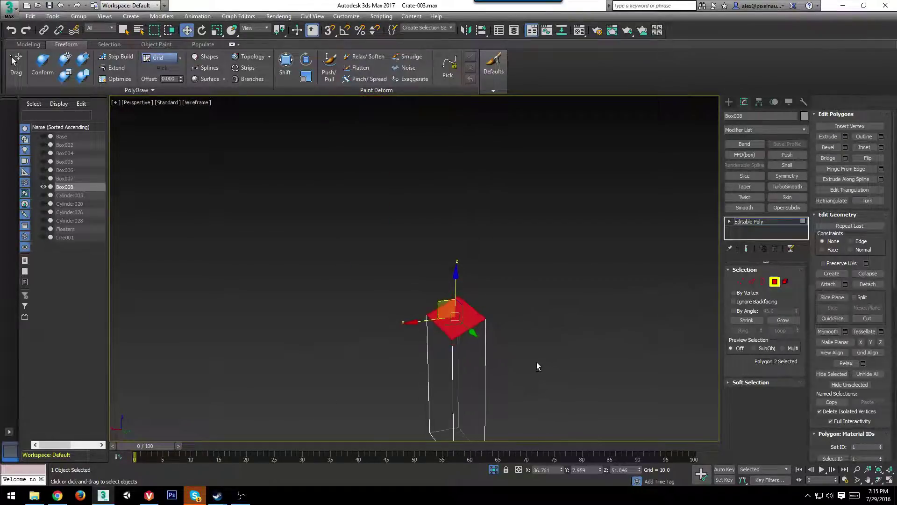
{"action": "key", "text": "ctrl+z"}
{"action": "key", "text": "F3"}
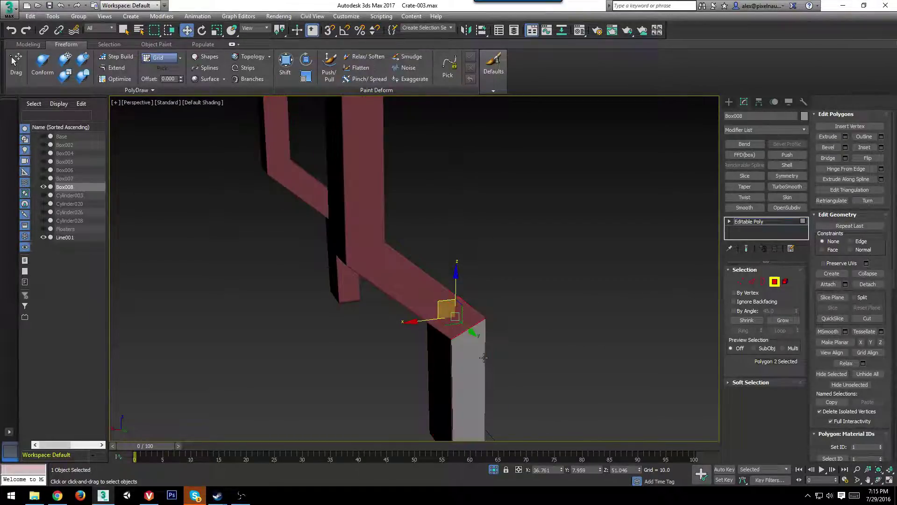
Delete the selected top face of the box and select the open border it leaves.
{"action": "key", "text": "Delete"}
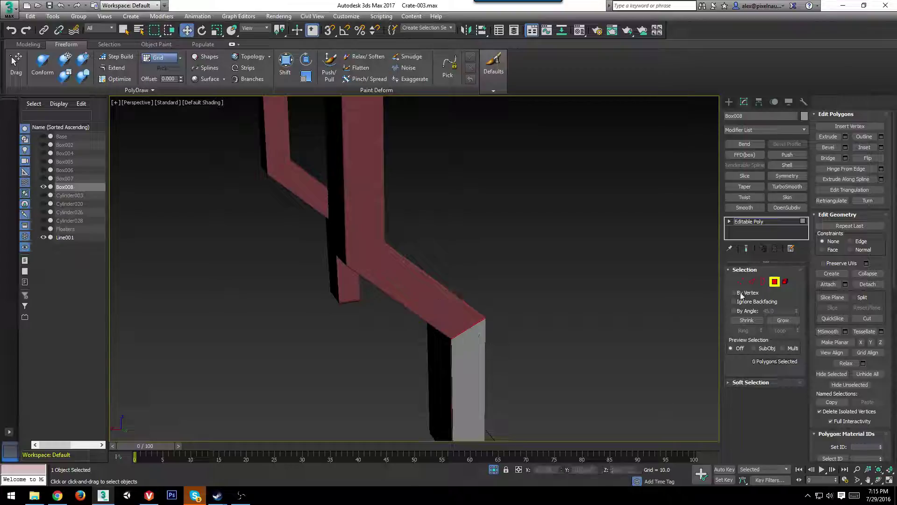
{"action": "left_click", "coordinate": [763, 282]}
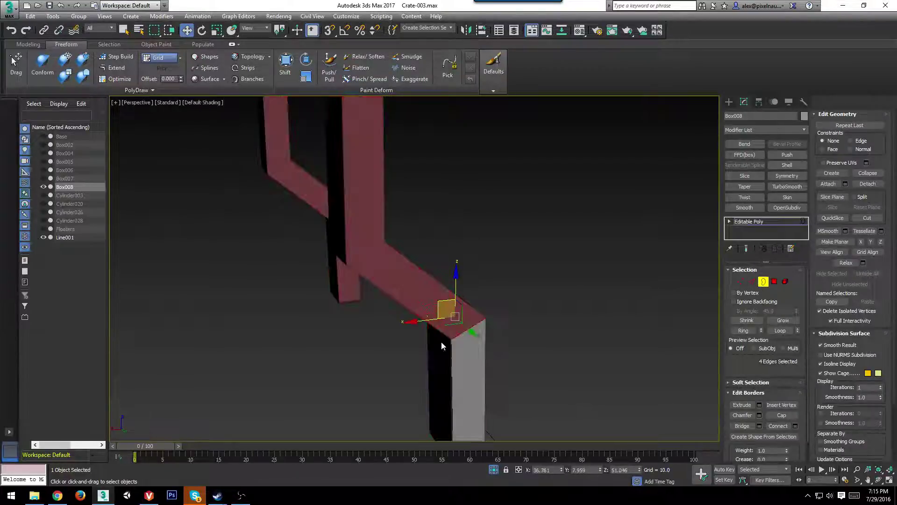
{"action": "scroll", "coordinate": [459, 349], "scroll_direction": "down", "scroll_amount": 2}
{"action": "middle_click_drag", "start_coordinate": [464, 324], "coordinate": [444, 320], "text": "alt"}
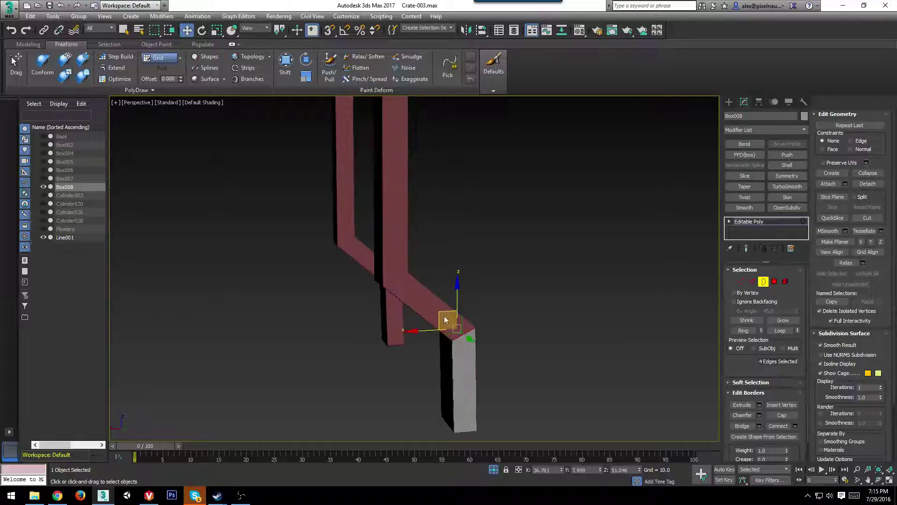
Extend the open border along the handle's diagonal section as new geometry, up to the start of the vertical leg.
{"action": "left_click_drag", "start_coordinate": [439, 311], "coordinate": [395, 271], "text": "shift"}
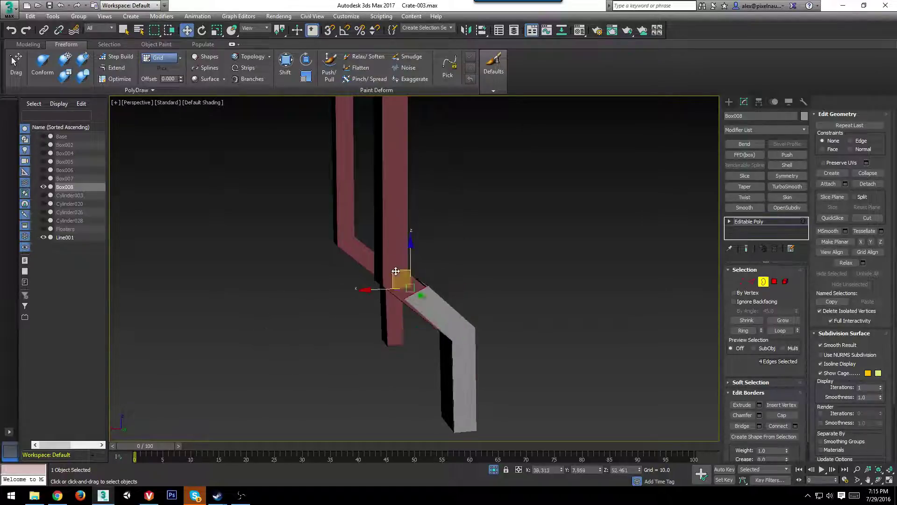
{"action": "scroll", "coordinate": [396, 267], "scroll_direction": "up", "scroll_amount": 4}
{"action": "middle_click_drag", "start_coordinate": [469, 343], "coordinate": [508, 385], "text": "alt"}
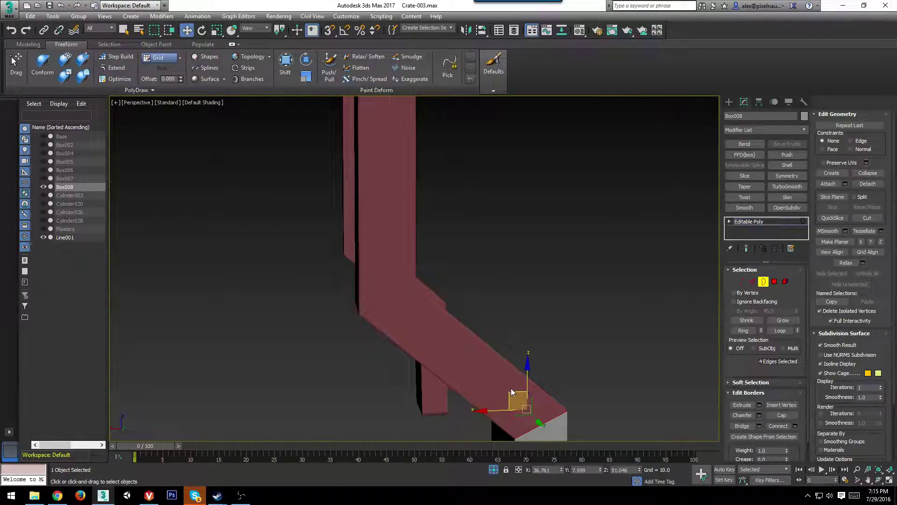
{"action": "left_click_drag", "start_coordinate": [519, 398], "coordinate": [369, 276], "text": "shift"}
{"action": "scroll", "coordinate": [394, 284], "scroll_direction": "down", "scroll_amount": 4}
{"action": "middle_click_drag", "start_coordinate": [395, 284], "coordinate": [391, 324]}
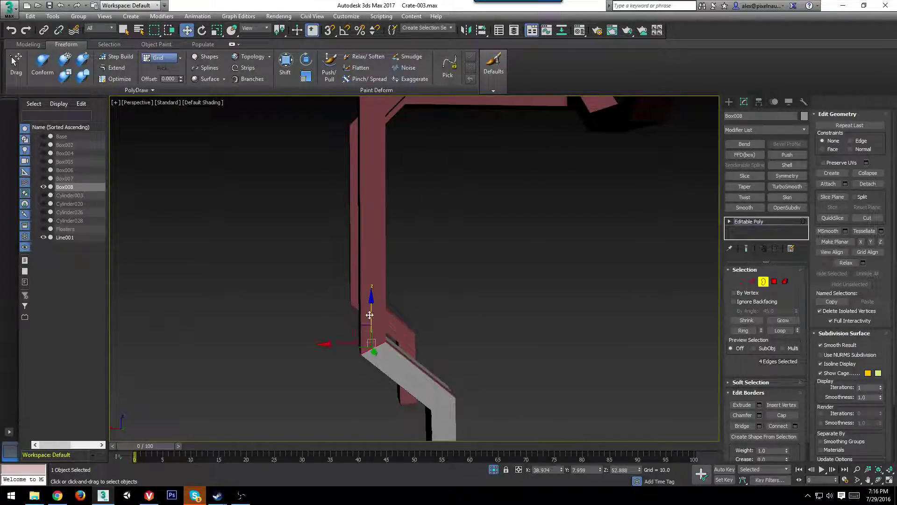
Extend the open border up the handle's vertical leg as new geometry, reaching the upper bend.
{"action": "left_click_drag", "start_coordinate": [369, 315], "coordinate": [377, 97], "text": "shift"}
{"action": "middle_click_drag", "start_coordinate": [377, 132], "coordinate": [379, 305]}
{"action": "scroll", "coordinate": [379, 306], "scroll_direction": "up", "scroll_amount": 3}
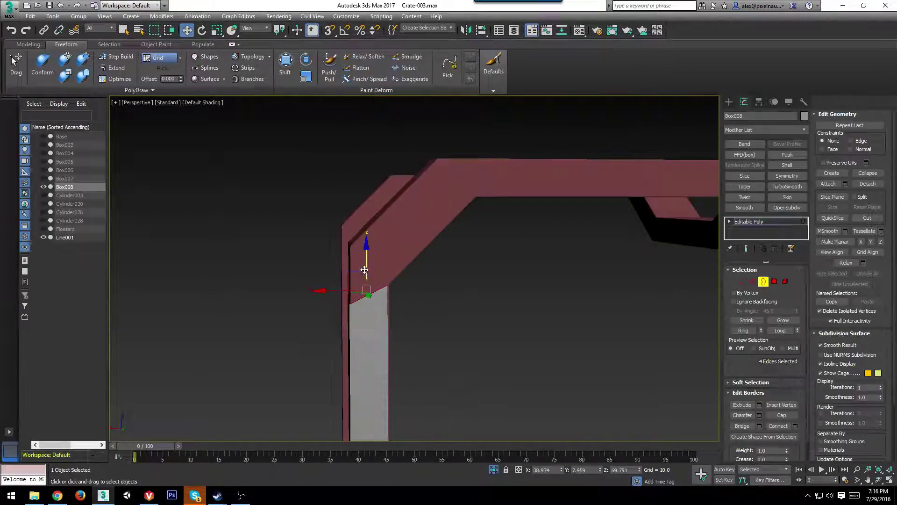
Raise the border's two outer vertices to the outer corner of the handle's upper bend, angling the open end.
{"action": "left_click_drag", "start_coordinate": [335, 292], "coordinate": [358, 331], "text": "shift"}
{"action": "key", "text": "1"}
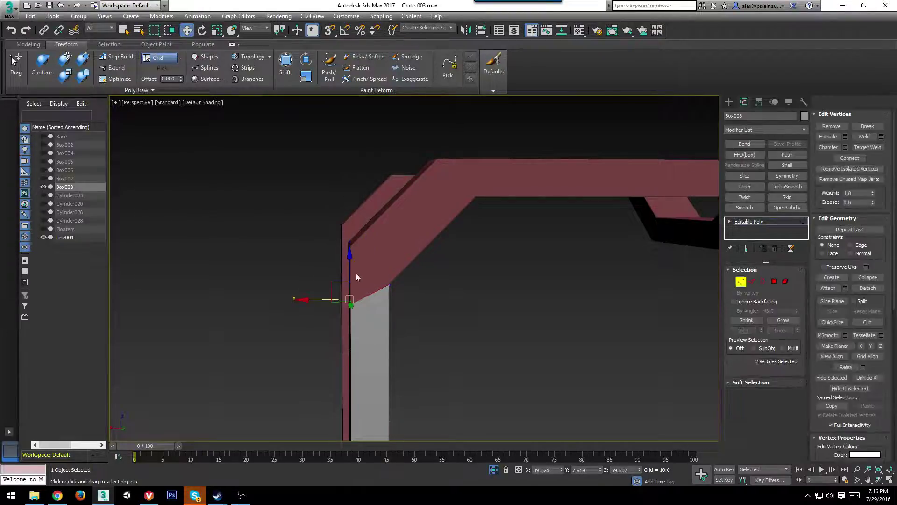
{"action": "left_click_drag", "start_coordinate": [356, 276], "coordinate": [345, 216]}
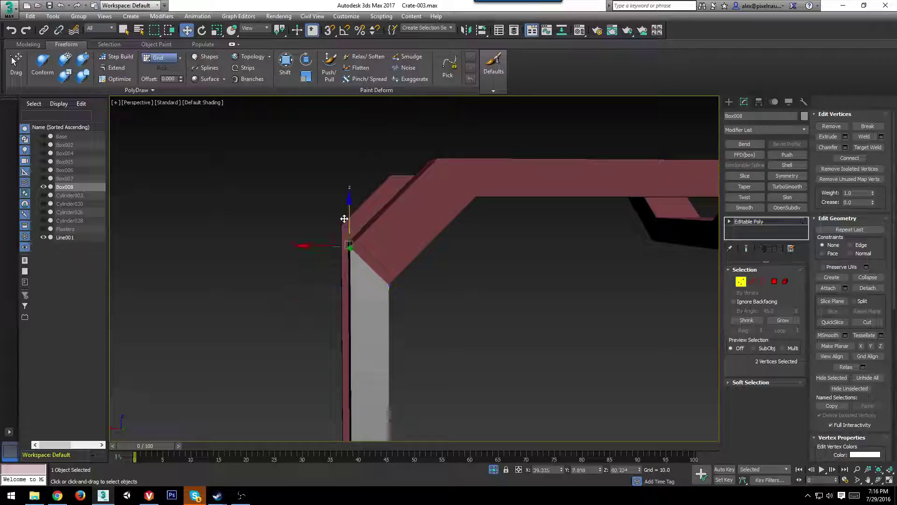
Extend the open border as new geometry up the upper diagonal and along the top bar to its end corner.
{"action": "key", "text": "3"}
{"action": "middle_click_drag", "start_coordinate": [373, 270], "coordinate": [306, 267]}
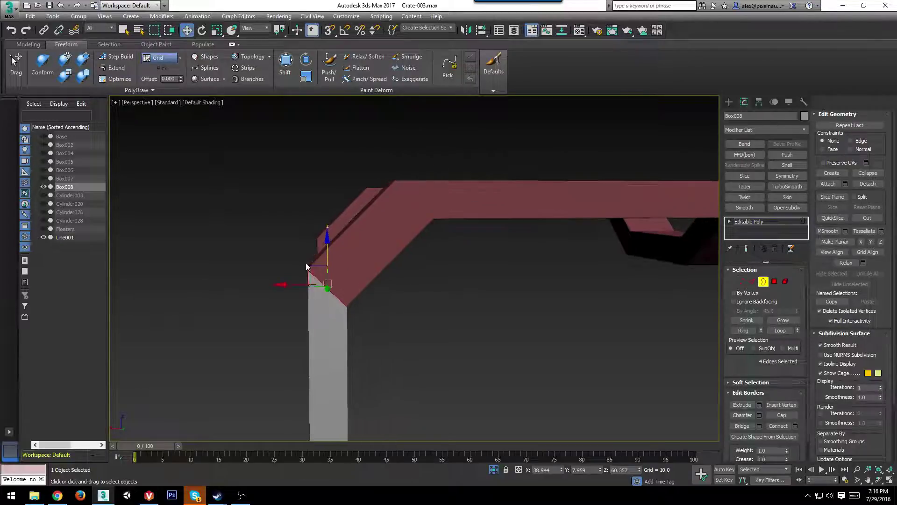
{"action": "left_click_drag", "start_coordinate": [319, 265], "coordinate": [398, 182], "text": "shift"}
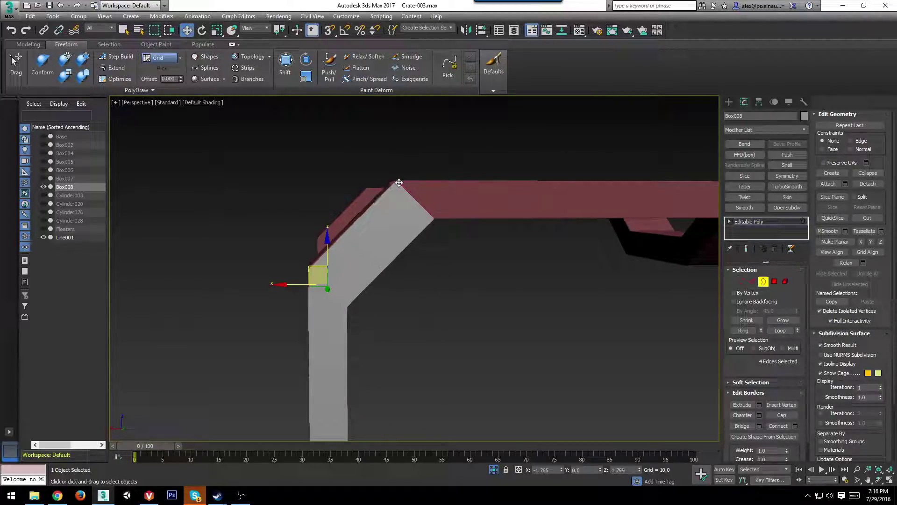
{"action": "middle_click_drag", "start_coordinate": [398, 183], "coordinate": [194, 261]}
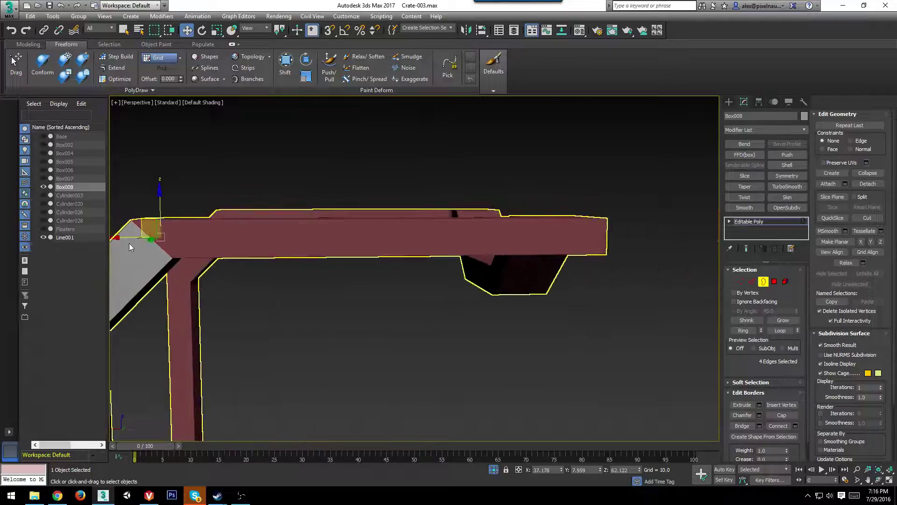
{"action": "left_click_drag", "start_coordinate": [129, 238], "coordinate": [526, 280], "text": "shift"}
{"action": "middle_click_drag", "start_coordinate": [532, 283], "coordinate": [538, 334], "text": "alt"}
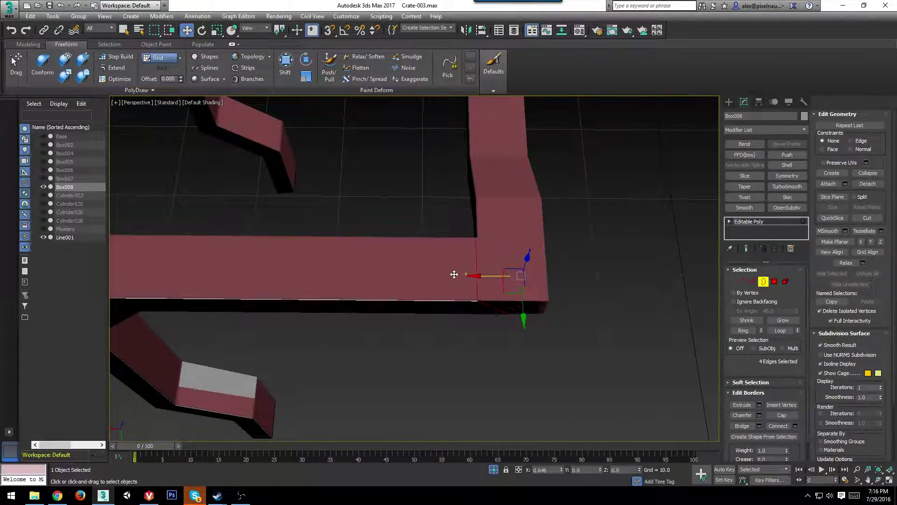
Select the outer edge of the bar's open end and scale it along the X axis to straighten it.
{"action": "middle_click_drag", "start_coordinate": [456, 274], "coordinate": [500, 175], "text": "alt"}
{"action": "key", "text": "2"}
{"action": "left_click", "coordinate": [465, 251]}
{"action": "middle_click_drag", "start_coordinate": [465, 251], "coordinate": [508, 302], "text": "alt"}
{"action": "key", "text": "r"}
{"action": "left_click_drag", "start_coordinate": [510, 245], "coordinate": [250, 285]}
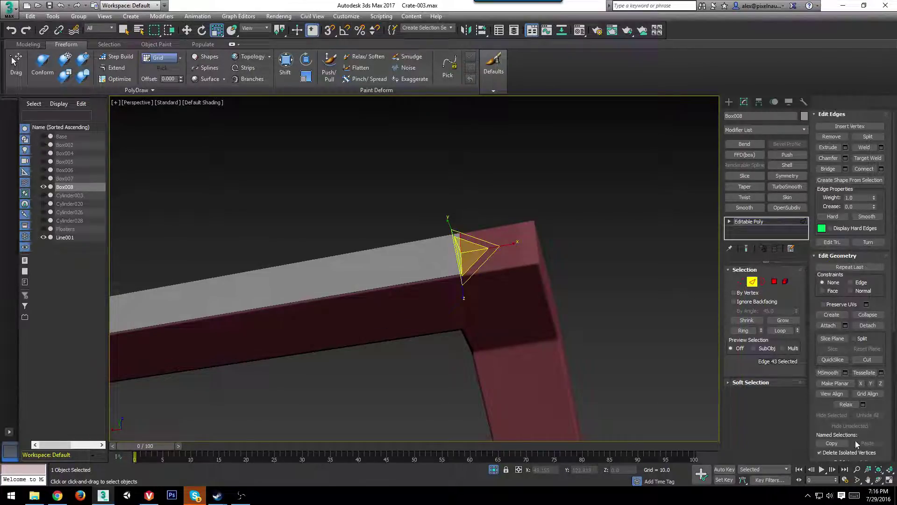
{"action": "left_click_drag", "start_coordinate": [873, 403], "coordinate": [878, 282]}
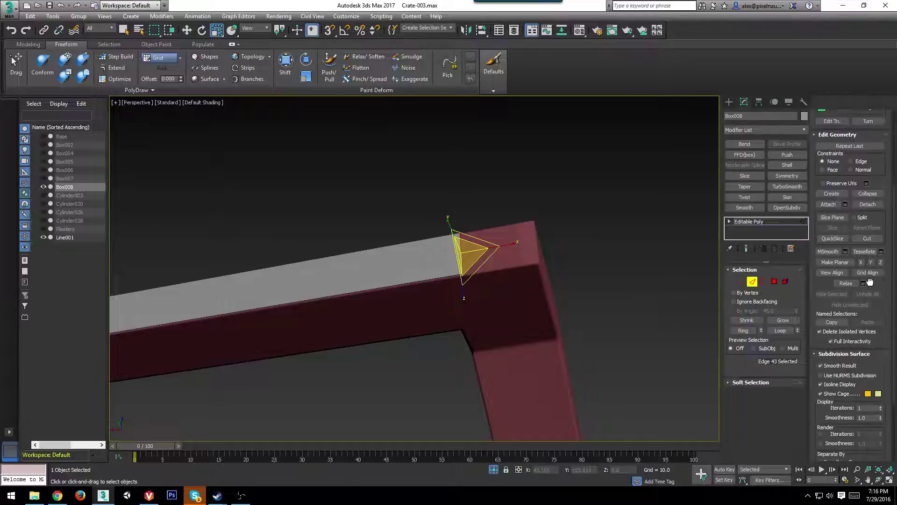
{"action": "left_click_drag", "start_coordinate": [883, 317], "coordinate": [885, 365]}
{"action": "left_click_drag", "start_coordinate": [883, 209], "coordinate": [881, 278]}
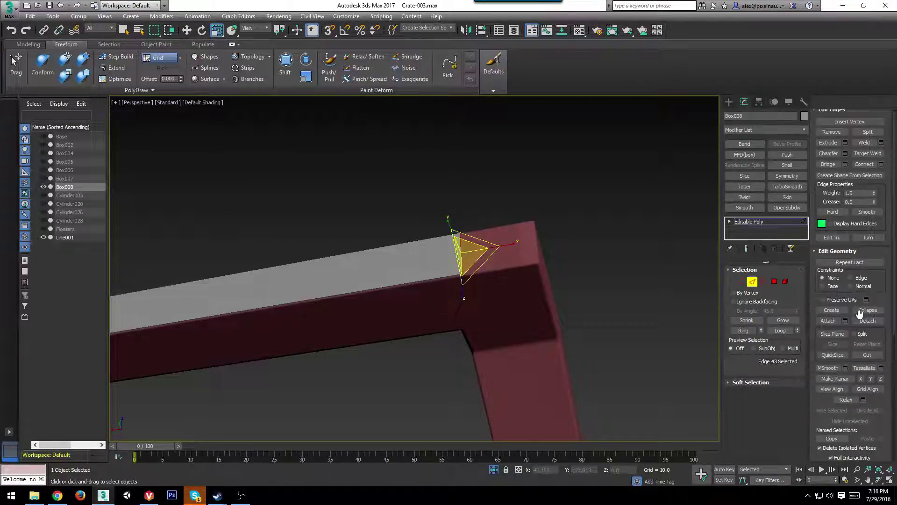
{"action": "scroll", "coordinate": [857, 307], "scroll_direction": "down", "scroll_amount": 5}
{"action": "scroll", "coordinate": [864, 393], "scroll_direction": "up", "scroll_amount": 3}
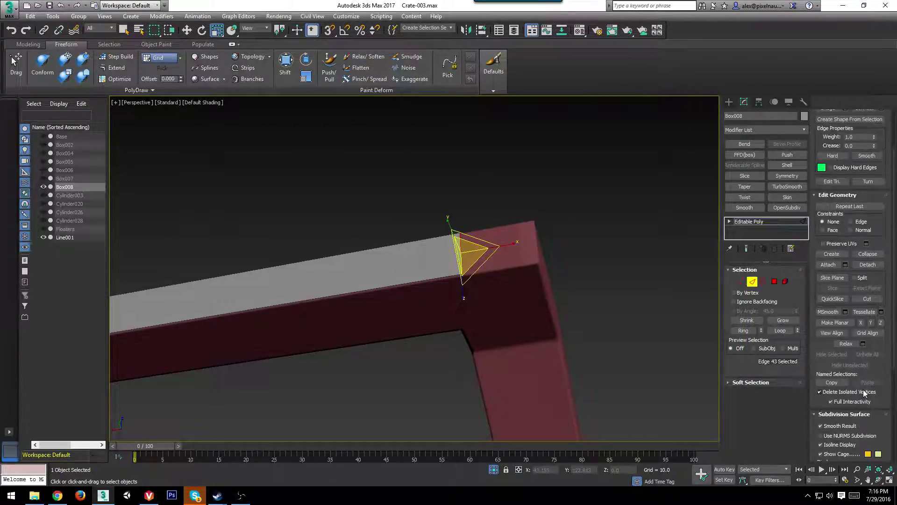
{"action": "scroll", "coordinate": [865, 393], "scroll_direction": "up", "scroll_amount": 2}
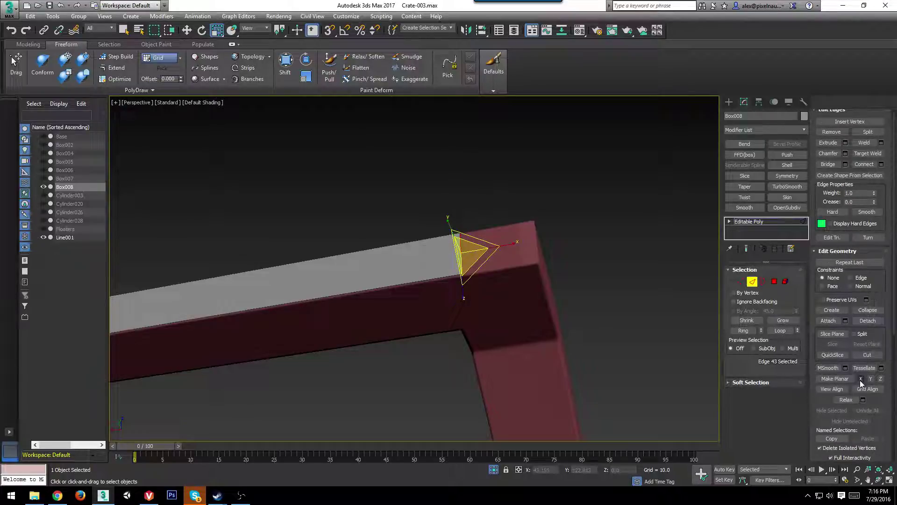
Move the selected outer edge along X to the high-poly handle's corner, giving the open end a mitre.
{"action": "middle_click_drag", "start_coordinate": [409, 279], "coordinate": [498, 262], "text": "alt"}
{"action": "key", "text": "w"}
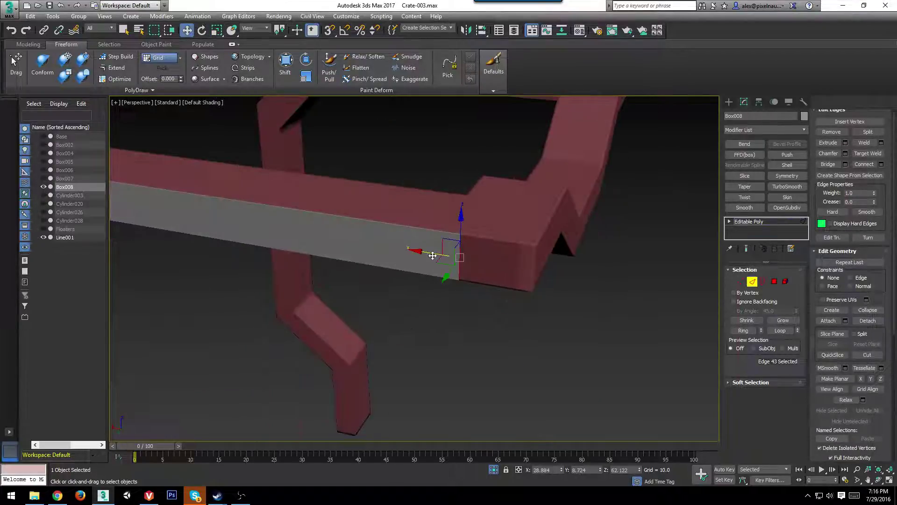
{"action": "left_click_drag", "start_coordinate": [432, 256], "coordinate": [499, 270]}
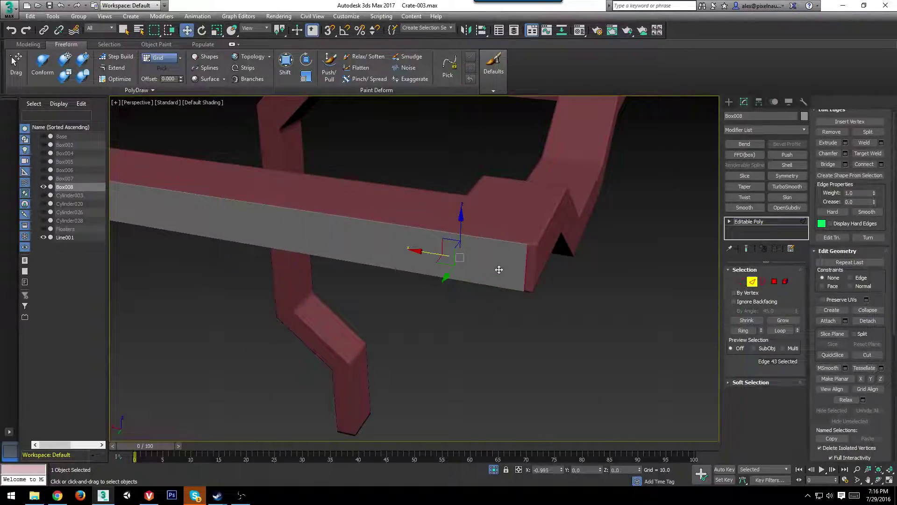
Extend the open border around the corner along Y as new geometry on the handle's short side section.
{"action": "left_click", "coordinate": [763, 281]}
{"action": "middle_click_drag", "start_coordinate": [491, 225], "coordinate": [347, 248], "text": "alt"}
{"action": "left_click_drag", "start_coordinate": [347, 232], "coordinate": [416, 237]}
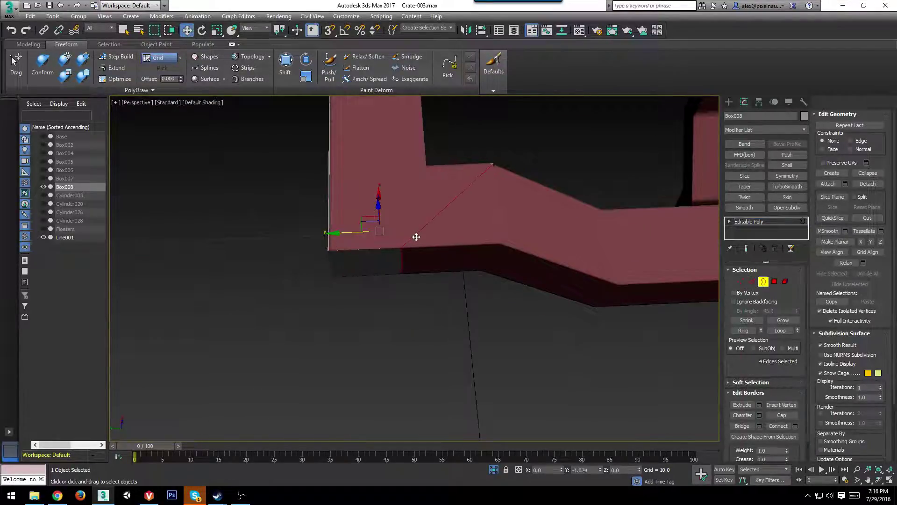
Move the open end's outer and adjacent edges individually along Y to line up with the start of the side's diagonal.
{"action": "key", "text": "2"}
{"action": "left_click", "coordinate": [397, 257]}
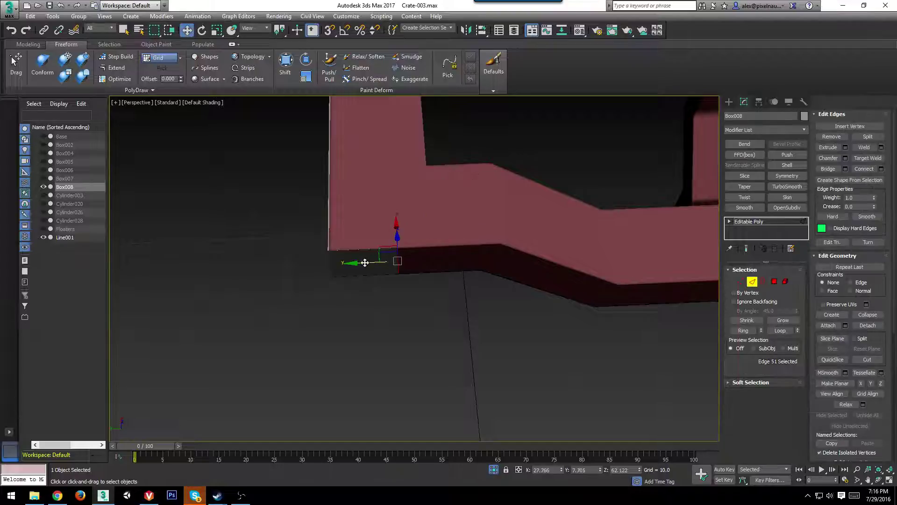
{"action": "middle_click_drag", "start_coordinate": [465, 263], "coordinate": [501, 257], "text": "alt"}
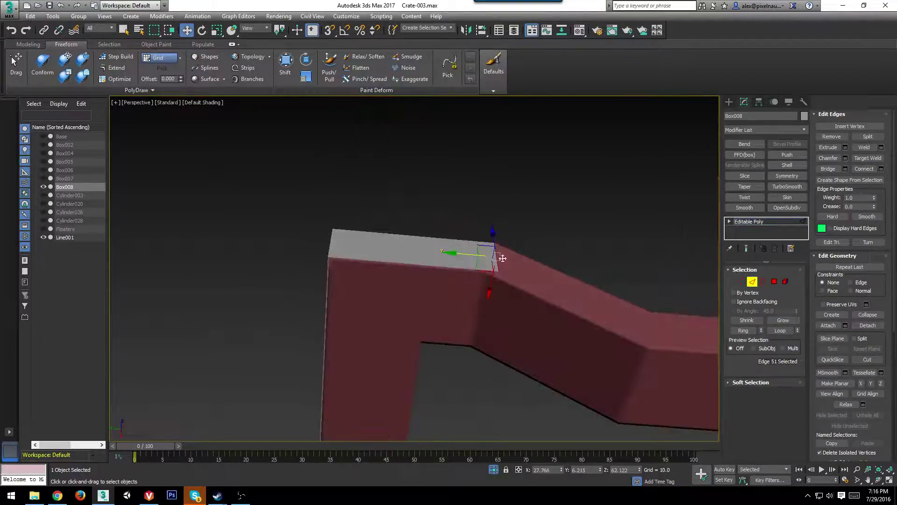
{"action": "left_click", "coordinate": [497, 297]}
{"action": "left_click", "coordinate": [498, 290]}
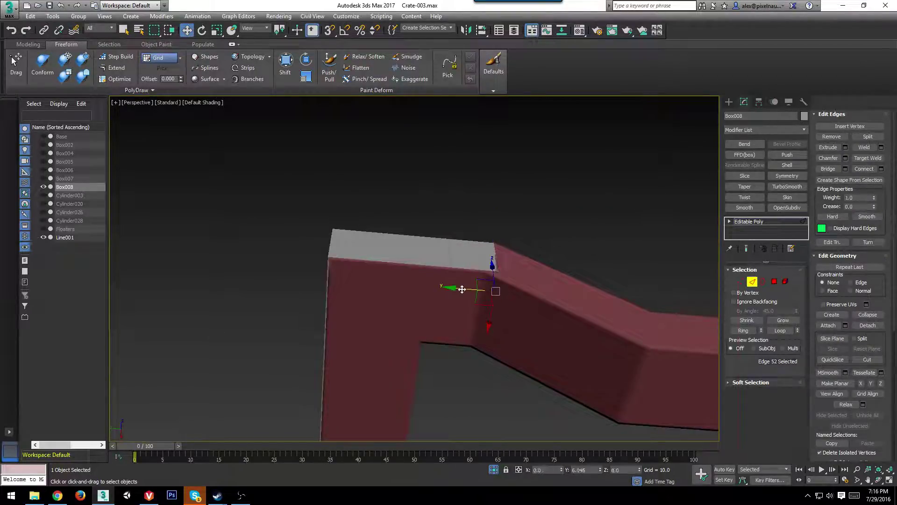
{"action": "middle_click_drag", "start_coordinate": [452, 288], "coordinate": [467, 266], "text": "alt"}
Extend the open border as new geometry down the side's diagonal and along the recessed middle section.
{"action": "key", "text": "3"}
{"action": "left_click", "coordinate": [400, 223]}
{"action": "middle_click_drag", "start_coordinate": [400, 224], "coordinate": [397, 220], "text": "alt"}
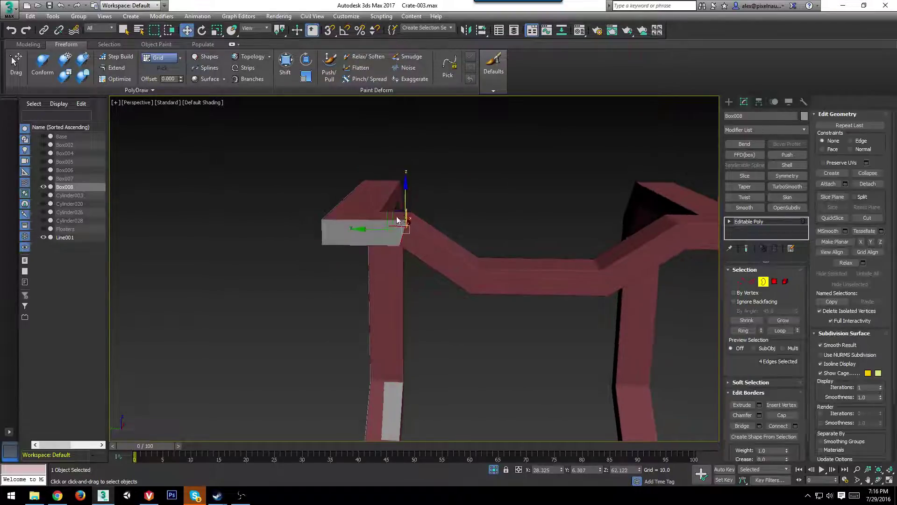
{"action": "left_click_drag", "start_coordinate": [404, 230], "coordinate": [553, 283], "text": "shift"}
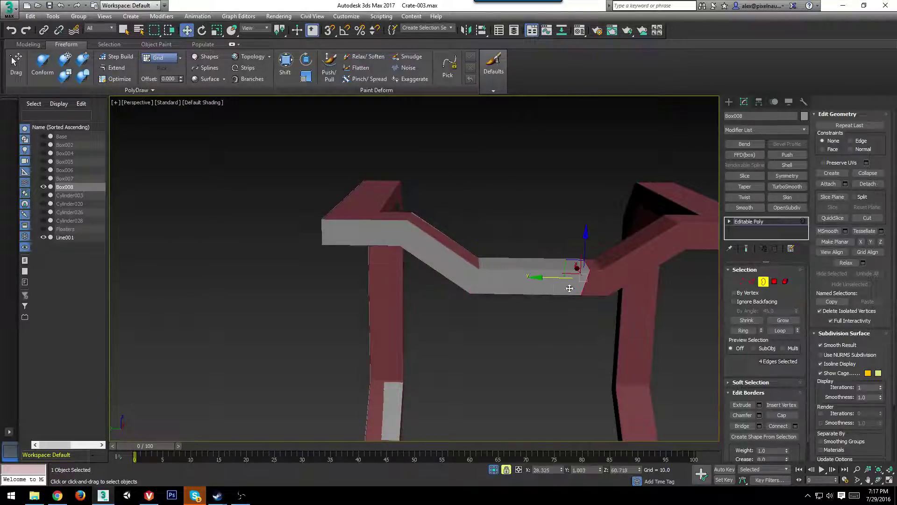
Select the top faces of the bar and its short side section and raise them just above the high-poly surface.
{"action": "middle_click_drag", "start_coordinate": [570, 288], "coordinate": [512, 220]}
{"action": "middle_click_drag", "start_coordinate": [517, 281], "coordinate": [723, 279], "text": "alt"}
{"action": "left_click", "coordinate": [764, 282]}
{"action": "middle_click_drag", "start_coordinate": [655, 288], "coordinate": [622, 295], "text": "alt"}
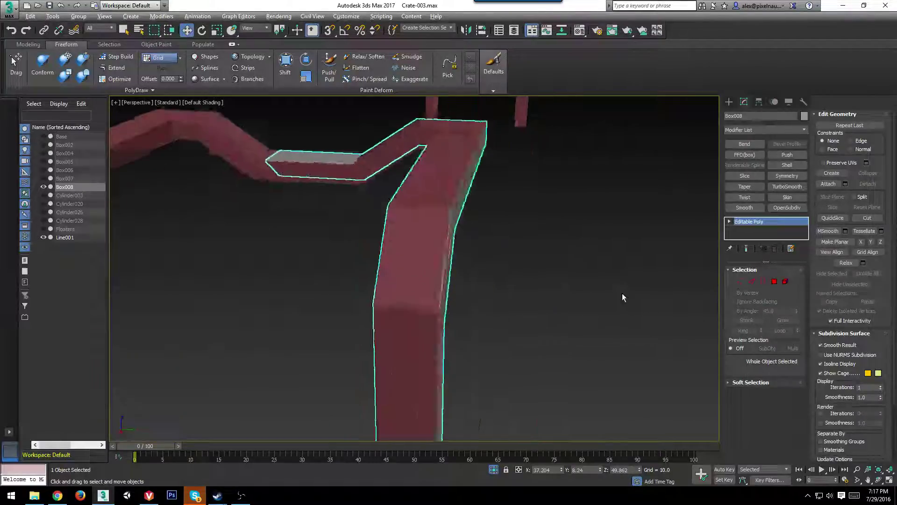
{"action": "scroll", "coordinate": [619, 294], "scroll_direction": "up", "scroll_amount": 4}
{"action": "left_click", "coordinate": [411, 210]}
{"action": "middle_click_drag", "start_coordinate": [411, 210], "coordinate": [444, 151], "text": "alt"}
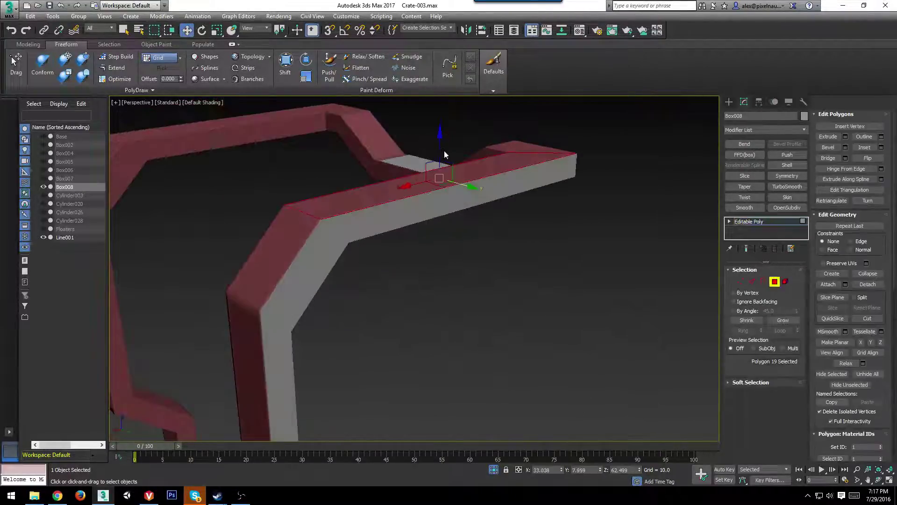
{"action": "left_click_drag", "start_coordinate": [440, 153], "coordinate": [483, 137]}
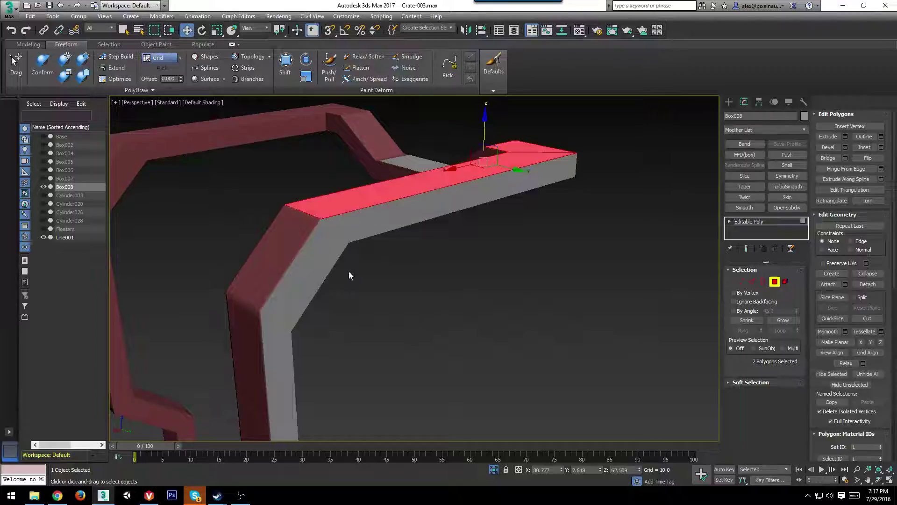
Push the outer edges at both ends of the upper diagonal slightly outward along X, past the high-poly surface.
{"action": "middle_click_drag", "start_coordinate": [350, 275], "coordinate": [430, 265]}
{"action": "left_click", "coordinate": [436, 304]}
{"action": "middle_click_drag", "start_coordinate": [438, 299], "coordinate": [451, 227]}
{"action": "scroll", "coordinate": [450, 226], "scroll_direction": "down", "scroll_amount": 3}
{"action": "scroll", "coordinate": [416, 267], "scroll_direction": "up", "scroll_amount": 2}
{"action": "middle_click_drag", "start_coordinate": [412, 275], "coordinate": [389, 301]}
{"action": "key", "text": "2"}
{"action": "scroll", "coordinate": [411, 208], "scroll_direction": "up", "scroll_amount": 2}
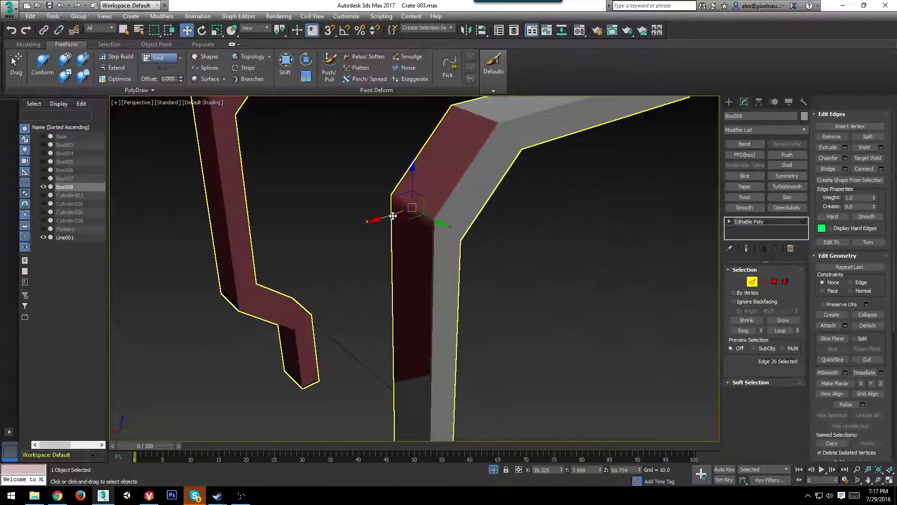
{"action": "left_click_drag", "start_coordinate": [391, 215], "coordinate": [390, 213]}
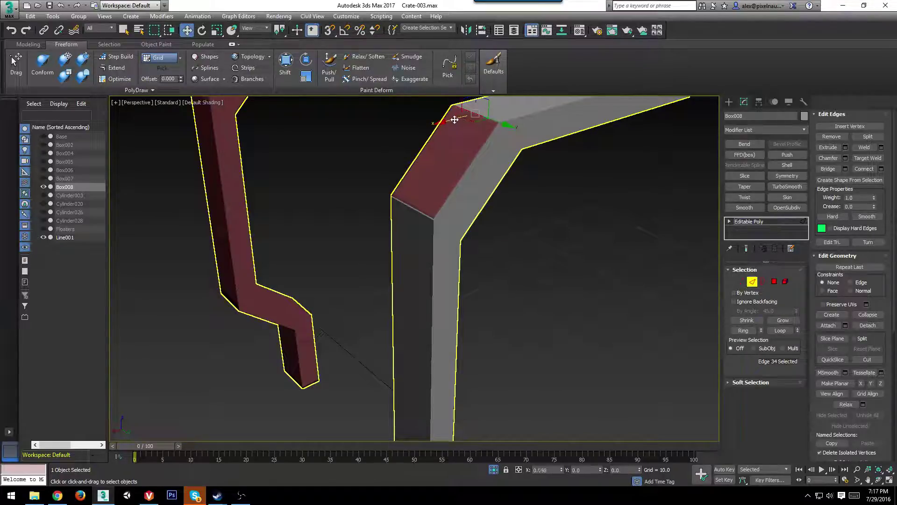
{"action": "left_click_drag", "start_coordinate": [455, 120], "coordinate": [454, 120]}
Shift the inner edge at the base of the vertical leg slightly along X, past the high-poly surface.
{"action": "scroll", "coordinate": [467, 239], "scroll_direction": "down", "scroll_amount": 2}
{"action": "middle_click_drag", "start_coordinate": [467, 239], "coordinate": [410, 187], "text": "alt"}
{"action": "middle_click_drag", "start_coordinate": [494, 406], "coordinate": [394, 360]}
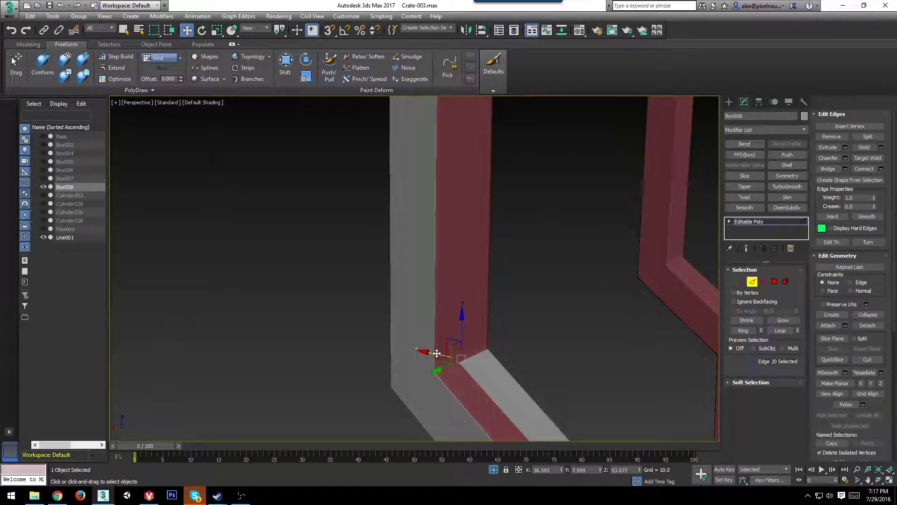
{"action": "left_click_drag", "start_coordinate": [437, 353], "coordinate": [439, 355]}
Select the two inner edges of the handle's foot, including its bottom edge, and adjust them along X.
{"action": "scroll", "coordinate": [613, 417], "scroll_direction": "down", "scroll_amount": 4}
{"action": "middle_click_drag", "start_coordinate": [613, 417], "coordinate": [437, 294]}
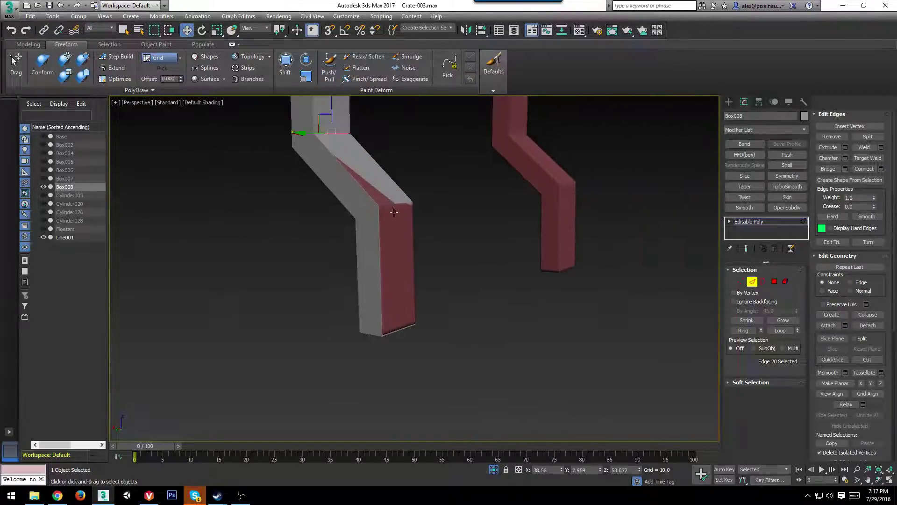
{"action": "middle_click_drag", "start_coordinate": [393, 207], "coordinate": [402, 223], "text": "alt"}
{"action": "left_click", "coordinate": [400, 320], "text": "ctrl"}
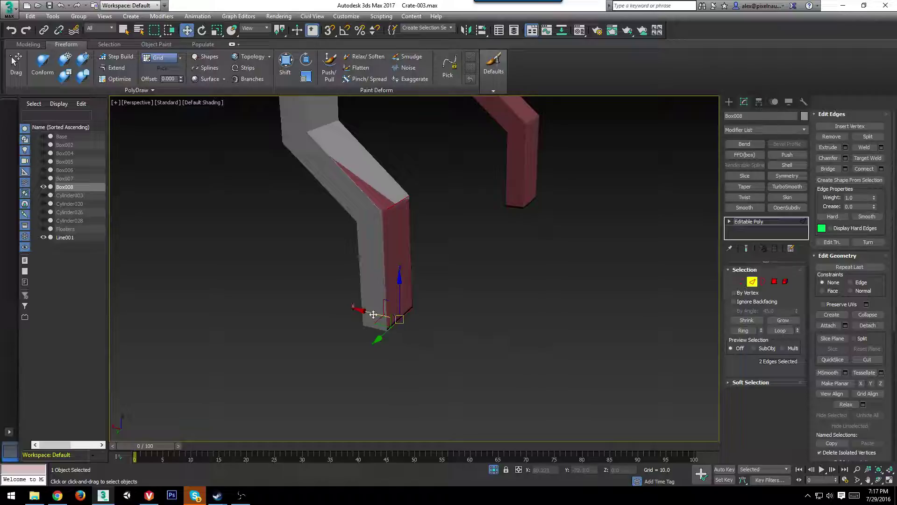
{"action": "middle_click_drag", "start_coordinate": [372, 313], "coordinate": [438, 198], "text": "alt"}
Select the two underside faces of the top bar and its short side section.
{"action": "scroll", "coordinate": [507, 295], "scroll_direction": "up", "scroll_amount": 4}
{"action": "middle_click_drag", "start_coordinate": [558, 312], "coordinate": [585, 275], "text": "alt"}
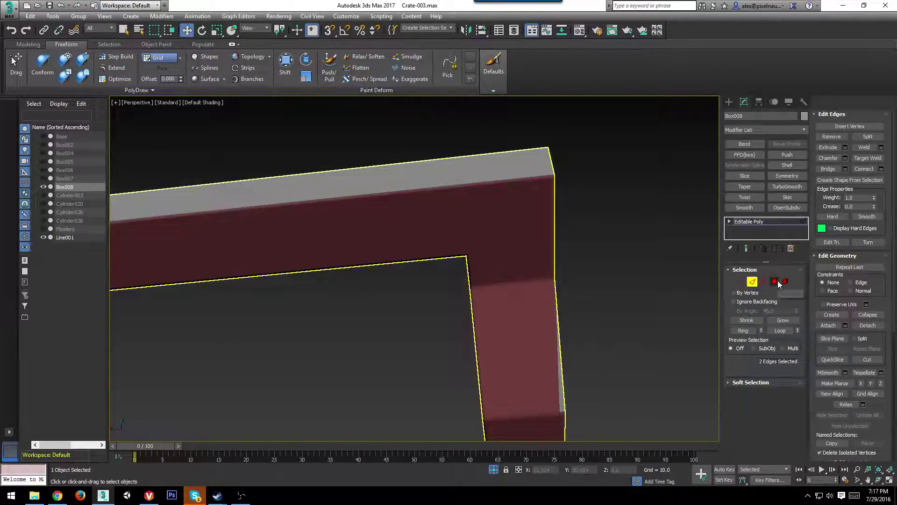
{"action": "left_click", "coordinate": [776, 282]}
{"action": "left_click", "coordinate": [442, 228]}
{"action": "middle_click_drag", "start_coordinate": [434, 234], "coordinate": [433, 257], "text": "alt"}
{"action": "scroll", "coordinate": [432, 257], "scroll_direction": "down", "scroll_amount": 3}
{"action": "left_click", "coordinate": [509, 255], "text": "ctrl"}
Using a wireframe view, move the inner edge of the short side section along X to the high-poly handle's inner side.
{"action": "mouse_move", "coordinate": [510, 257]}
{"action": "middle_mouse_down", "text": "alt"}
{"action": "mouse_move", "coordinate": [489, 257]}
{"action": "mouse_move", "coordinate": [503, 262]}
{"action": "middle_mouse_up", "text": "alt"}
{"action": "key", "text": "F3"}
{"action": "scroll", "coordinate": [519, 240], "scroll_direction": "up", "scroll_amount": 5}
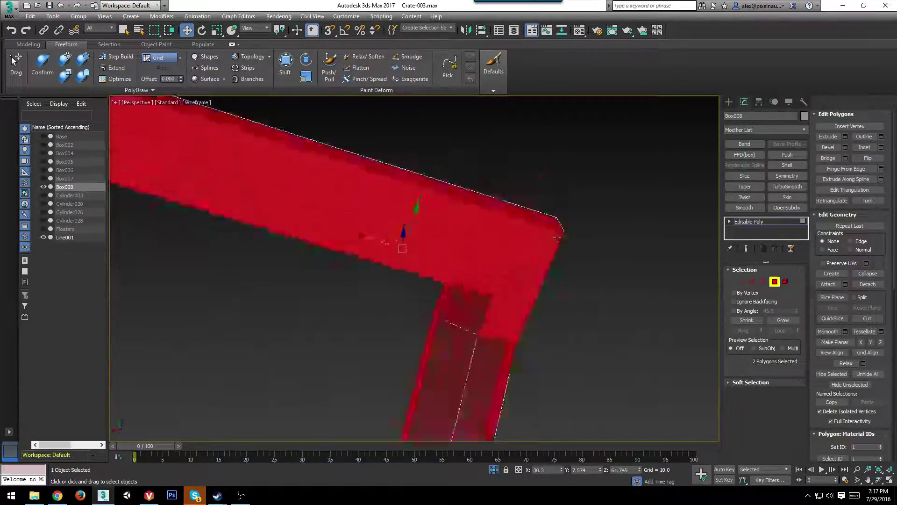
{"action": "middle_click_drag", "start_coordinate": [558, 238], "coordinate": [645, 346], "text": "alt"}
{"action": "key", "text": "2"}
{"action": "left_click", "coordinate": [292, 227]}
{"action": "middle_click_drag", "start_coordinate": [329, 229], "coordinate": [387, 269]}
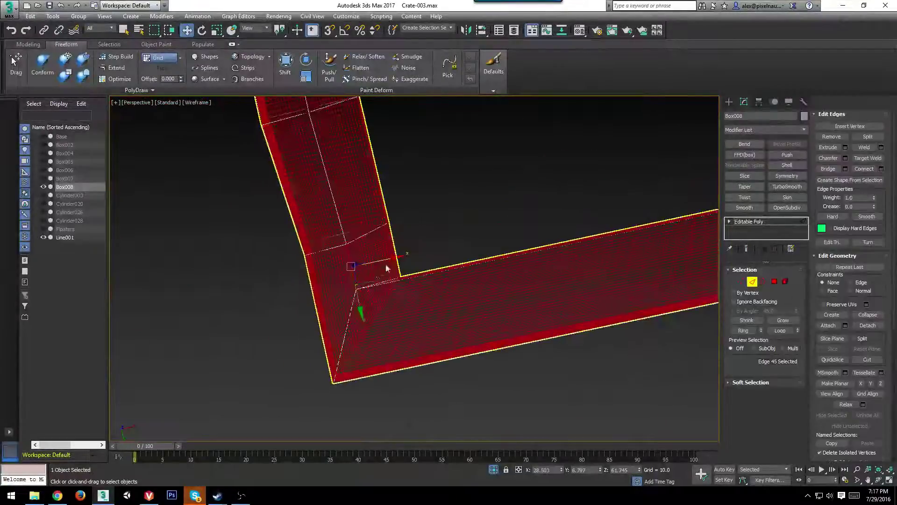
{"action": "key", "text": "F3"}
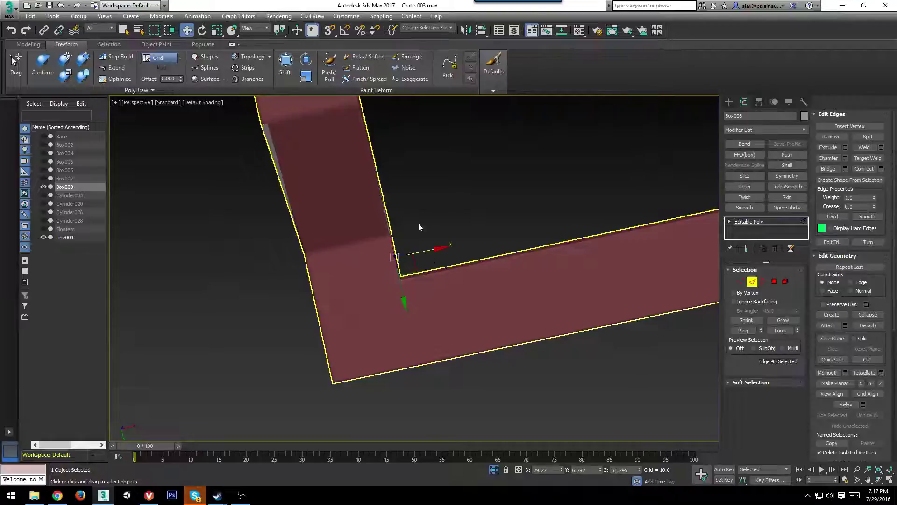
In wireframe, select the three inner edges along the side section and align them along X with the high-poly inner side.
{"action": "mouse_move", "coordinate": [419, 223]}
{"action": "middle_mouse_down", "text": "alt"}
{"action": "mouse_move", "coordinate": [412, 308]}
{"action": "mouse_move", "coordinate": [453, 238]}
{"action": "mouse_move", "coordinate": [419, 224]}
{"action": "middle_mouse_up", "text": "alt"}
{"action": "scroll", "coordinate": [412, 308], "scroll_direction": "down", "scroll_amount": 3}
{"action": "key", "text": "F3"}
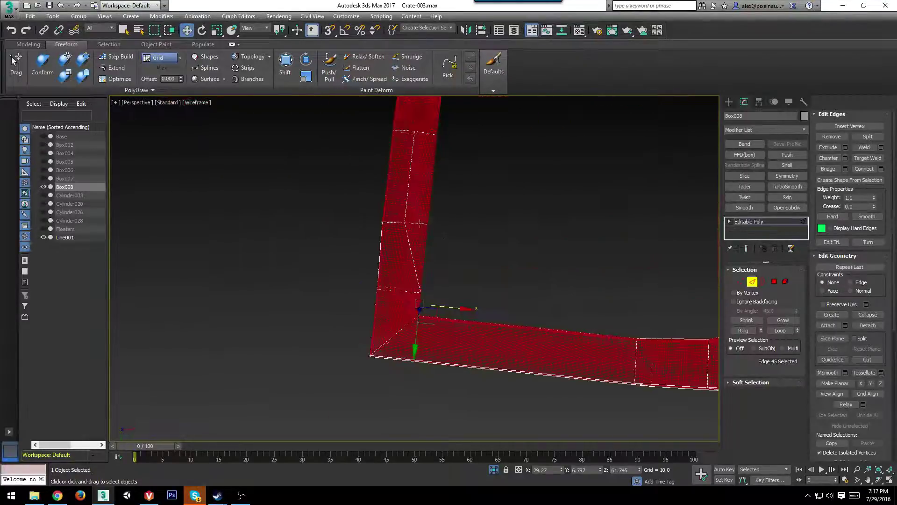
{"action": "left_click_drag", "start_coordinate": [419, 223], "coordinate": [403, 212]}
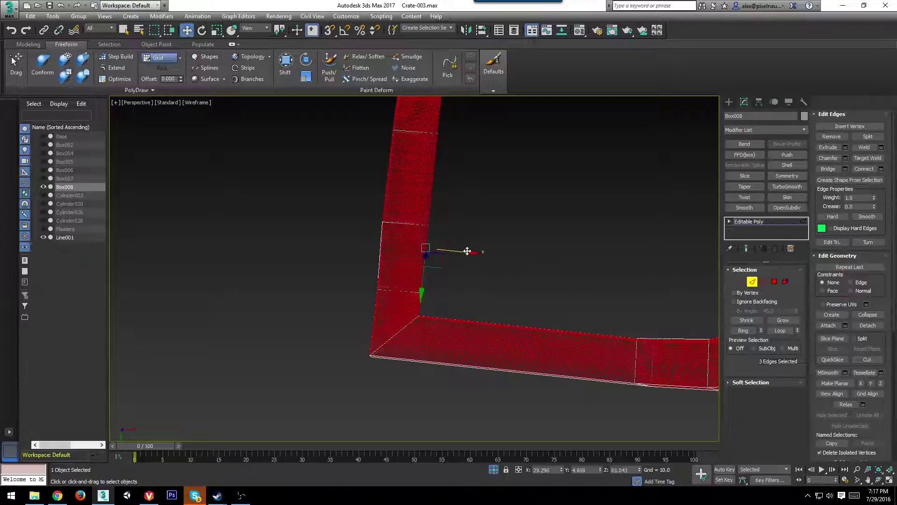
In shaded view, select the three inner-side faces of the short side section and activate Scale.
{"action": "middle_click_drag", "start_coordinate": [467, 251], "coordinate": [440, 317], "text": "alt"}
{"action": "scroll", "coordinate": [440, 317], "scroll_direction": "up", "scroll_amount": 3}
{"action": "key", "text": "F3"}
{"action": "mouse_move", "coordinate": [414, 210]}
{"action": "middle_mouse_down"}
{"action": "mouse_move", "coordinate": [451, 282]}
{"action": "mouse_move", "coordinate": [419, 294]}
{"action": "middle_mouse_up"}
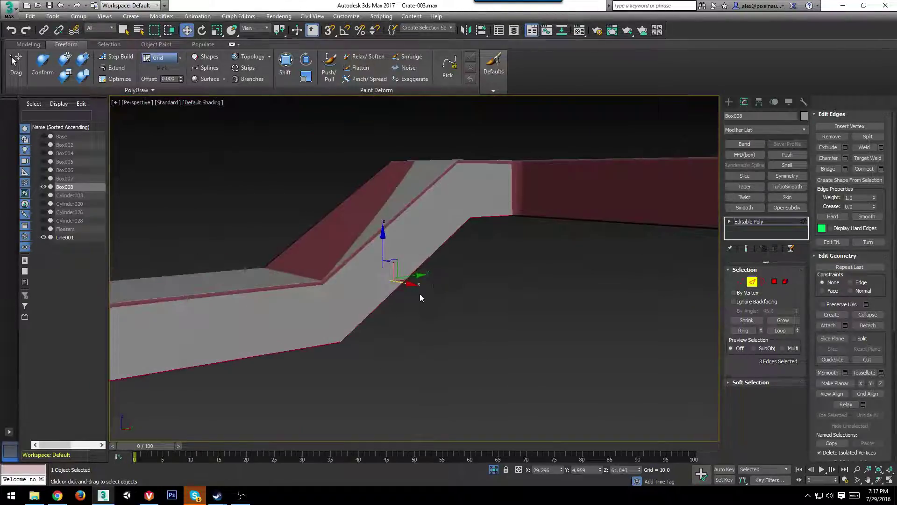
{"action": "left_click", "coordinate": [775, 282]}
{"action": "left_click", "coordinate": [487, 199]}
{"action": "left_click", "coordinate": [422, 243], "text": "ctrl"}
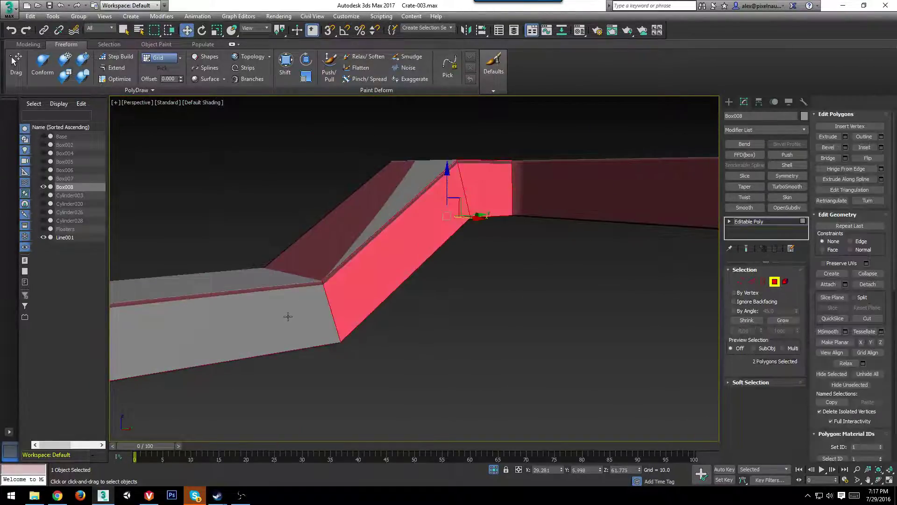
{"action": "left_click", "coordinate": [286, 314], "text": "ctrl"}
{"action": "scroll", "coordinate": [378, 306], "scroll_direction": "down", "scroll_amount": 5}
{"action": "middle_click_drag", "start_coordinate": [380, 306], "coordinate": [400, 336], "text": "alt"}
{"action": "key", "text": "r"}
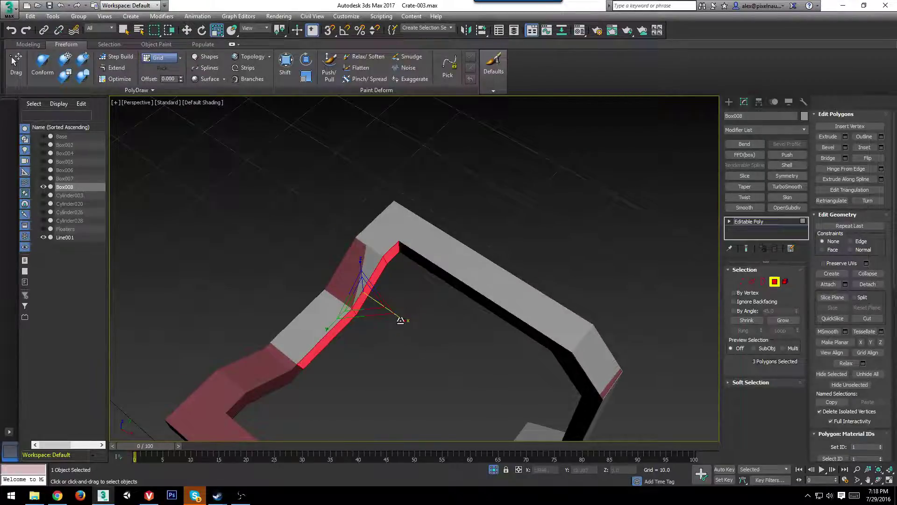
{"action": "middle_click_drag", "start_coordinate": [399, 317], "coordinate": [399, 267], "text": "alt"}
{"action": "scroll", "coordinate": [400, 267], "scroll_direction": "up", "scroll_amount": 3}
Select the underside face of the handle's lowered middle section and move it slightly down along Z.
{"action": "left_click", "coordinate": [282, 269]}
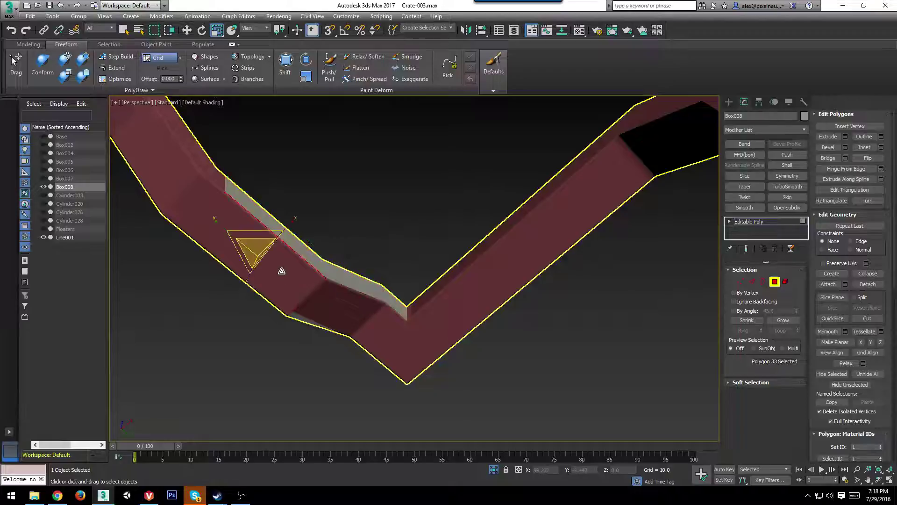
{"action": "middle_click_drag", "start_coordinate": [281, 269], "coordinate": [369, 323], "text": "alt"}
{"action": "key", "text": "w"}
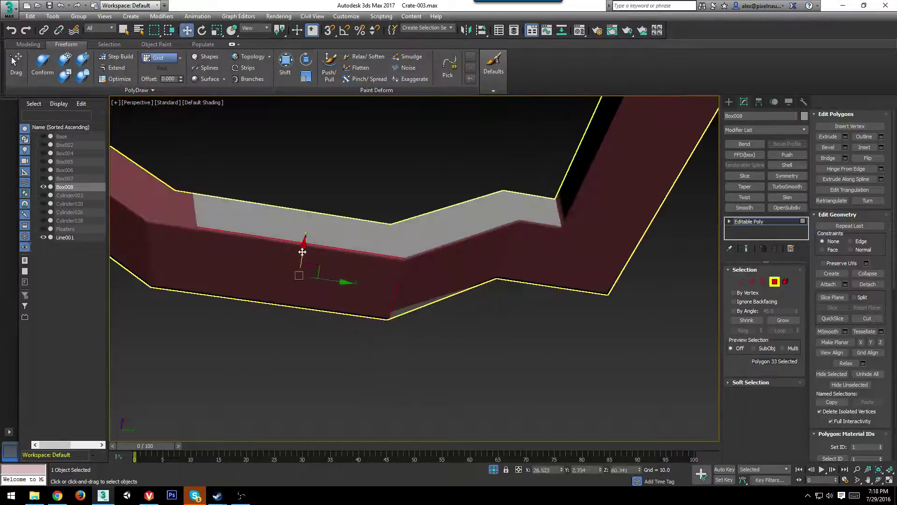
{"action": "middle_click_drag", "start_coordinate": [302, 251], "coordinate": [296, 245], "text": "alt"}
{"action": "left_click_drag", "start_coordinate": [301, 242], "coordinate": [301, 241]}
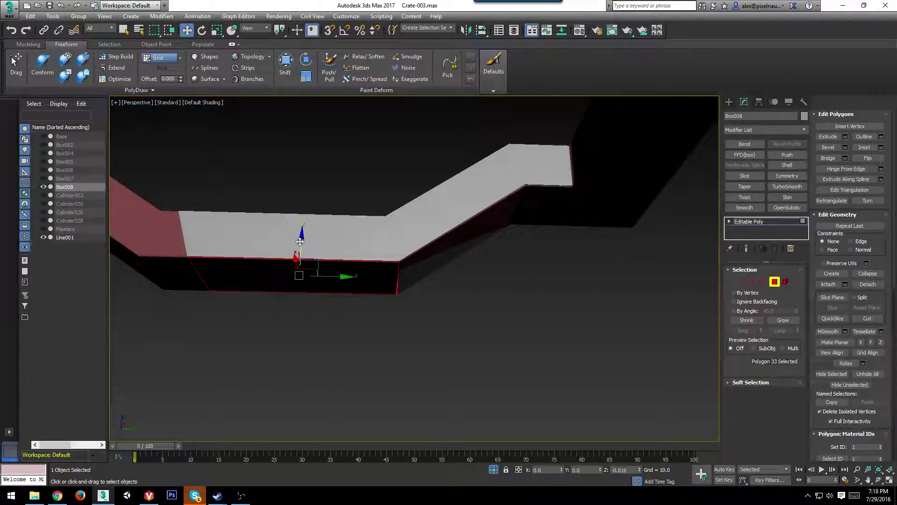
{"action": "middle_click_drag", "start_coordinate": [301, 243], "coordinate": [530, 254], "text": "alt"}
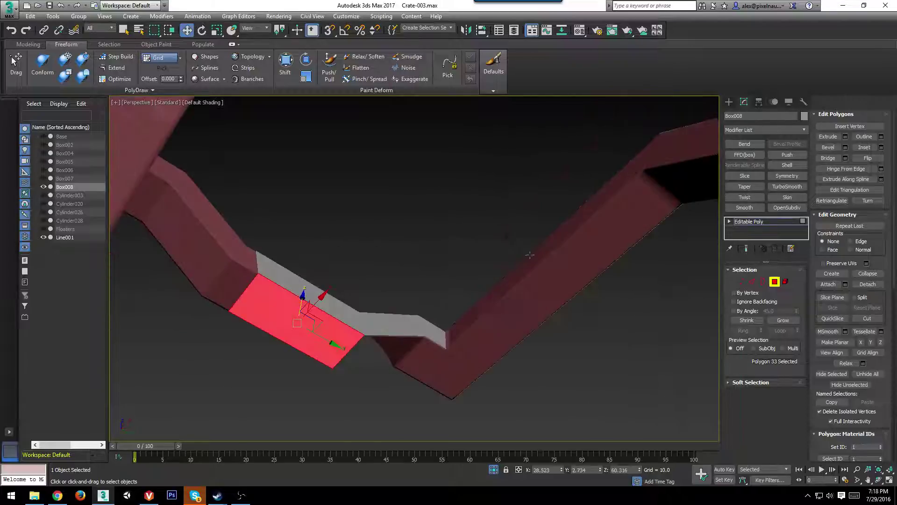
Select the underside faces of the top bar and its adjoining short section and lower them slightly along Z.
{"action": "left_click", "coordinate": [485, 351]}
{"action": "middle_click_drag", "start_coordinate": [457, 365], "coordinate": [540, 268], "text": "alt"}
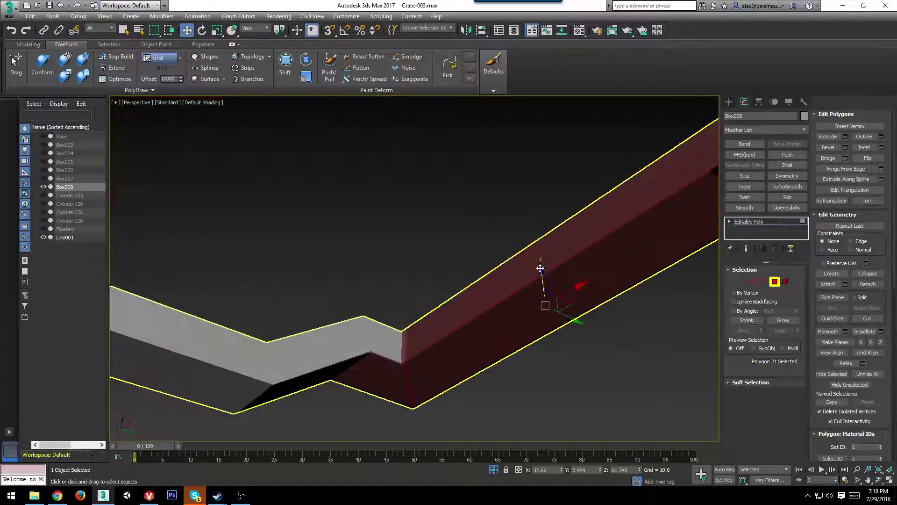
{"action": "left_click_drag", "start_coordinate": [542, 273], "coordinate": [541, 272]}
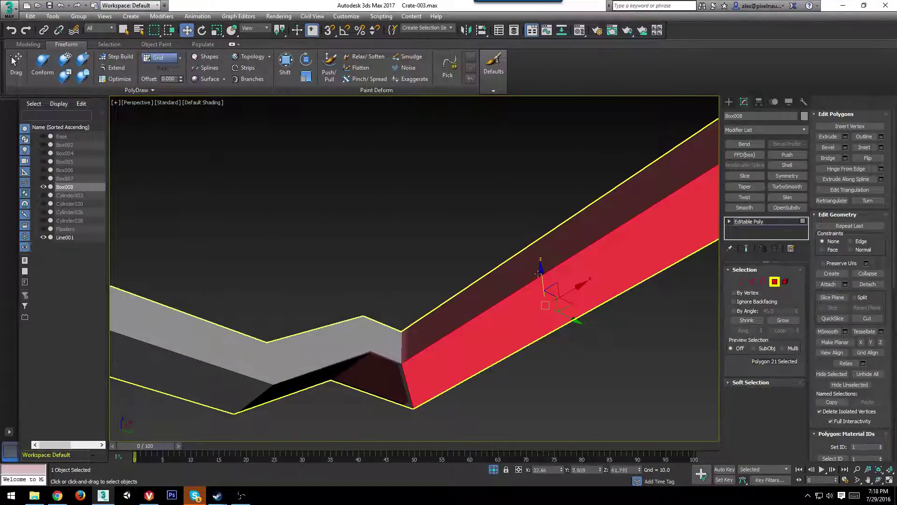
{"action": "left_click_drag", "start_coordinate": [456, 313], "coordinate": [456, 312]}
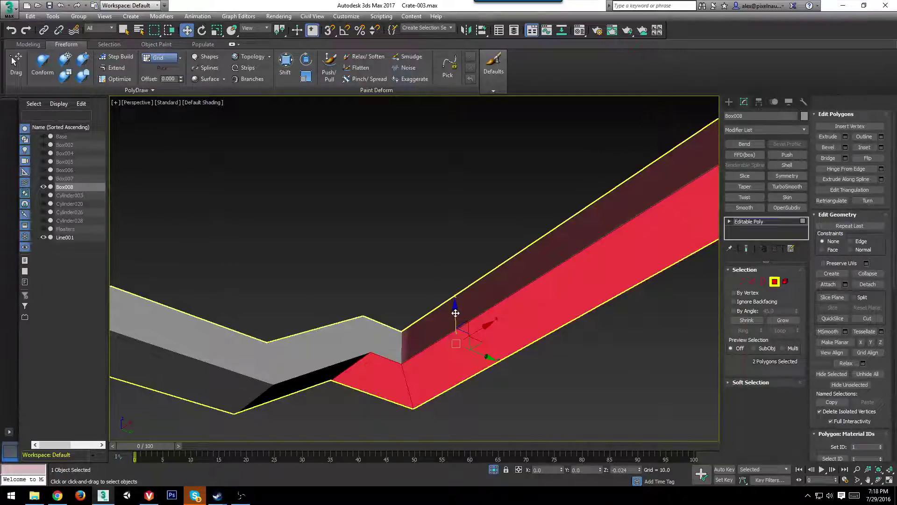
Select the three connected inner faces of the top bar, corner and upright leg and shift them slightly along Y.
{"action": "left_click", "coordinate": [511, 280]}
{"action": "scroll", "coordinate": [512, 280], "scroll_direction": "down", "scroll_amount": 3}
{"action": "middle_click_drag", "start_coordinate": [511, 280], "coordinate": [569, 294], "text": "alt"}
{"action": "scroll", "coordinate": [557, 295], "scroll_direction": "up", "scroll_amount": 3}
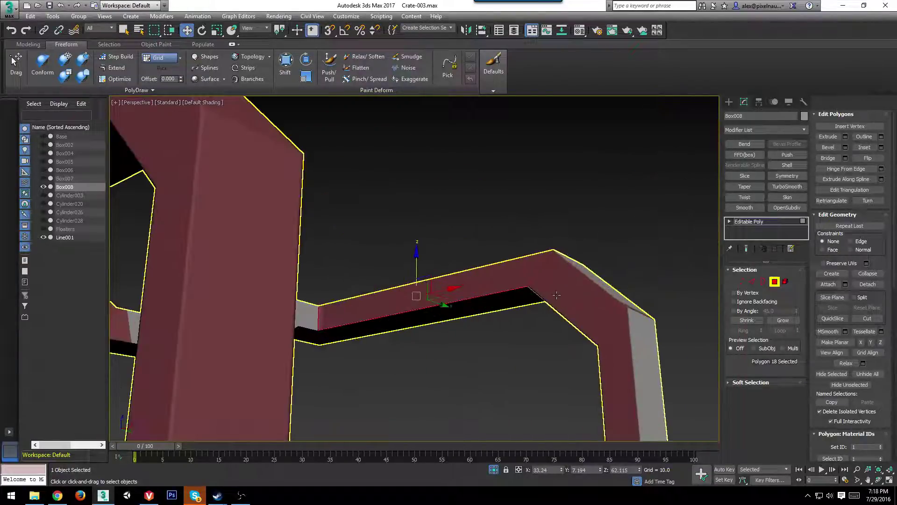
{"action": "scroll", "coordinate": [556, 295], "scroll_direction": "down", "scroll_amount": 5}
{"action": "left_click", "coordinate": [550, 297], "text": "ctrl"}
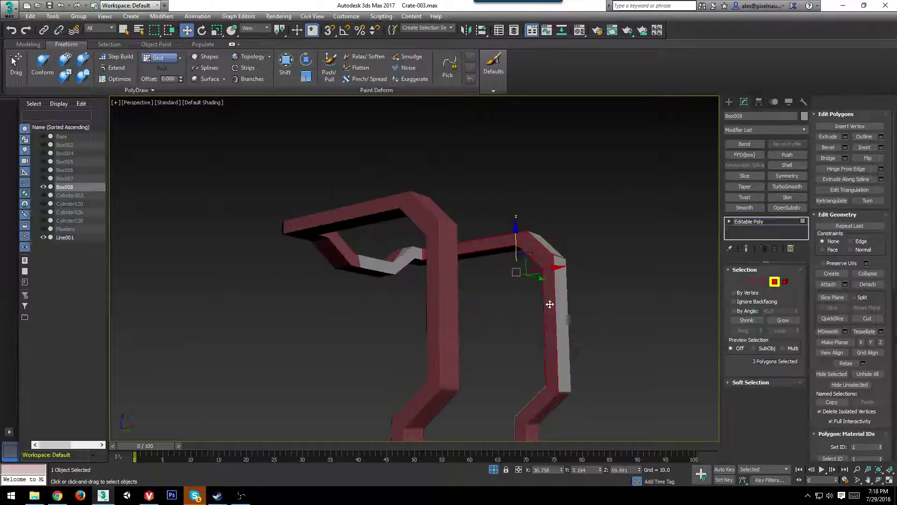
{"action": "middle_click_drag", "start_coordinate": [545, 301], "coordinate": [535, 274], "text": "alt"}
{"action": "scroll", "coordinate": [534, 274], "scroll_direction": "up", "scroll_amount": 4}
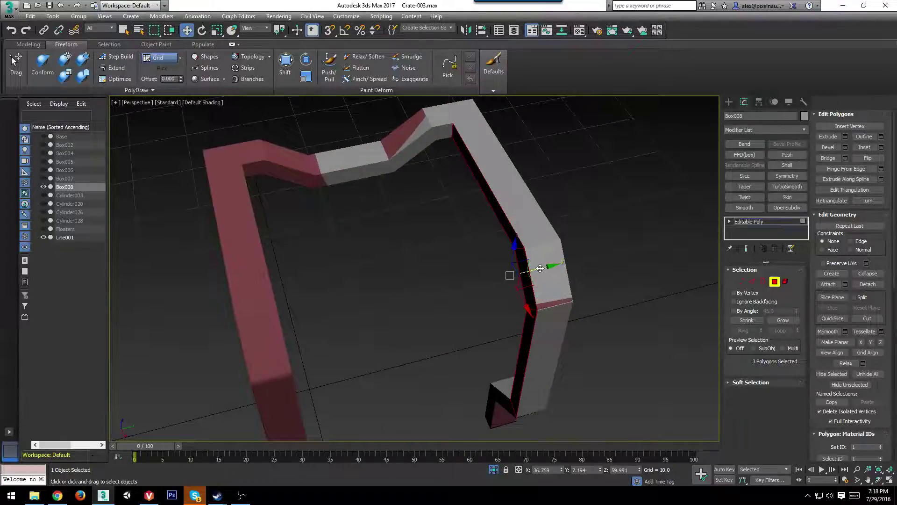
{"action": "scroll", "coordinate": [540, 268], "scroll_direction": "up", "scroll_amount": 5}
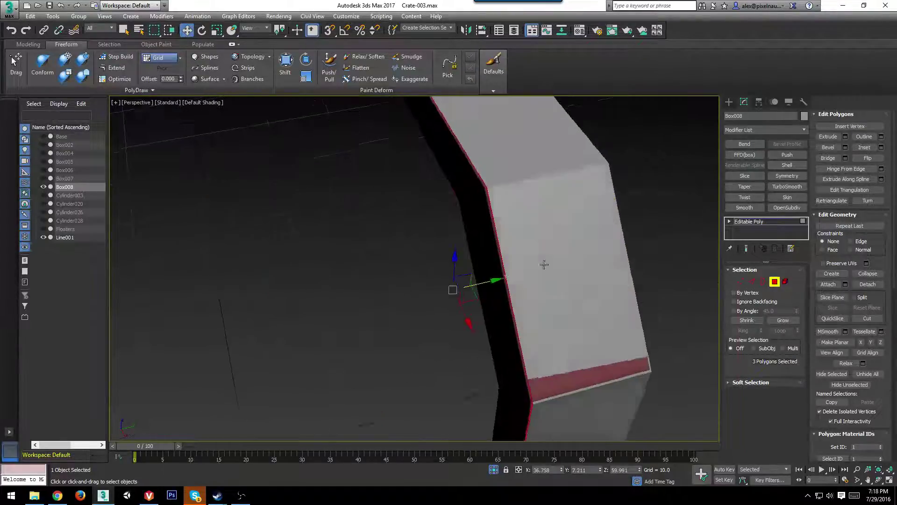
{"action": "scroll", "coordinate": [522, 289], "scroll_direction": "up", "scroll_amount": 3}
{"action": "left_click_drag", "start_coordinate": [469, 300], "coordinate": [465, 301]}
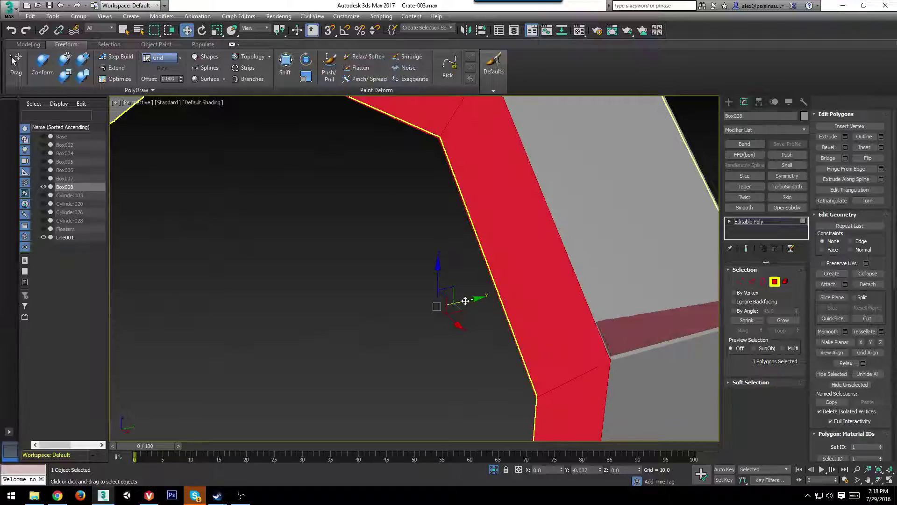
Leave polygon editing, switch to affecting only the low-poly handle's pivot, and move the pivot inward in the XY plane.
{"action": "left_click", "coordinate": [775, 282]}
{"action": "scroll", "coordinate": [486, 323], "scroll_direction": "down", "scroll_amount": 10}
{"action": "middle_click_drag", "start_coordinate": [477, 318], "coordinate": [373, 280], "text": "alt"}
{"action": "scroll", "coordinate": [384, 281], "scroll_direction": "up", "scroll_amount": 3}
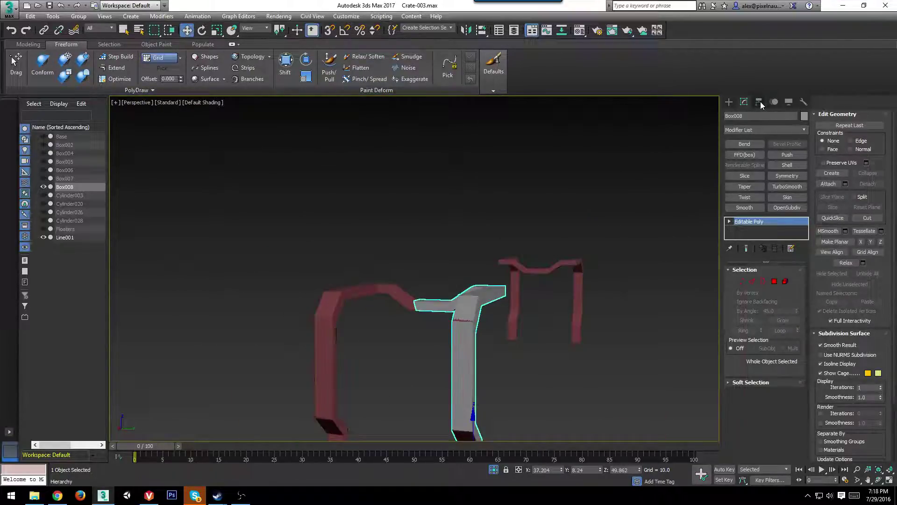
{"action": "left_click", "coordinate": [760, 102]}
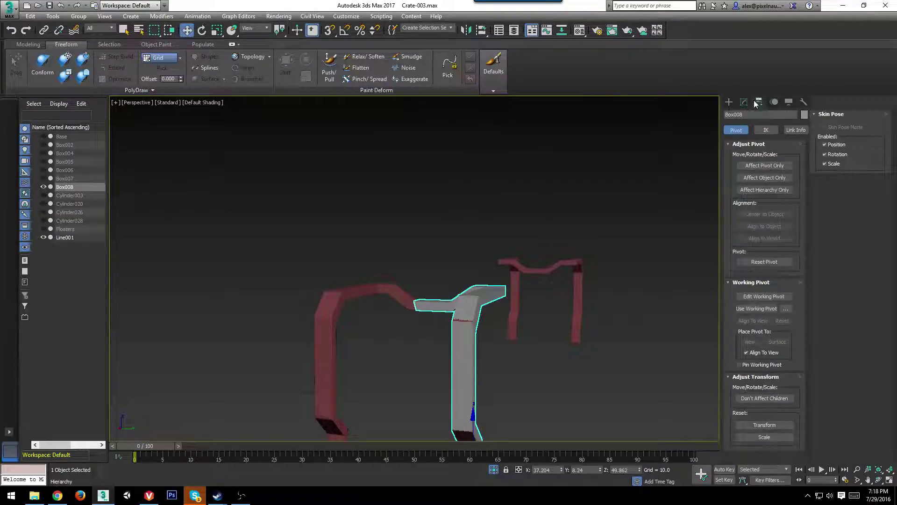
{"action": "left_click", "coordinate": [760, 165]}
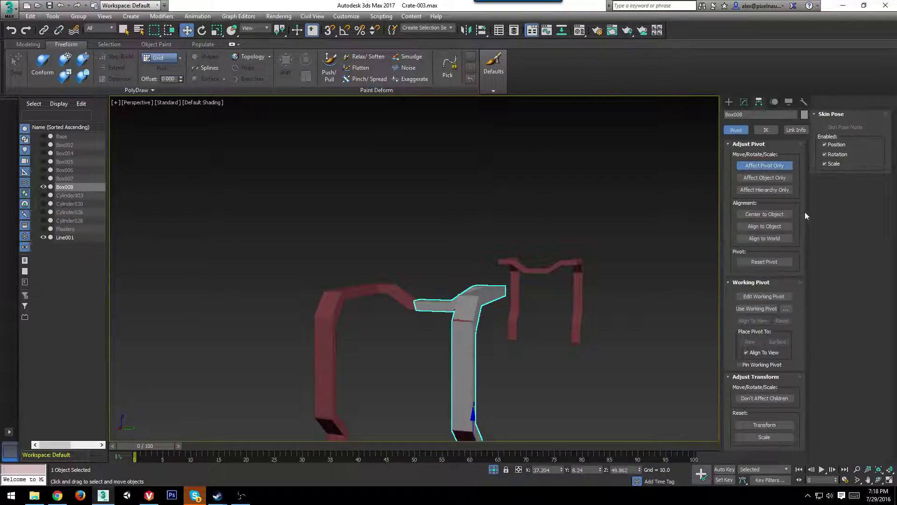
{"action": "middle_click_drag", "start_coordinate": [543, 255], "coordinate": [491, 304], "text": "alt"}
{"action": "left_click_drag", "start_coordinate": [482, 320], "coordinate": [435, 221]}
{"action": "middle_click_drag", "start_coordinate": [496, 249], "coordinate": [474, 52], "text": "alt"}
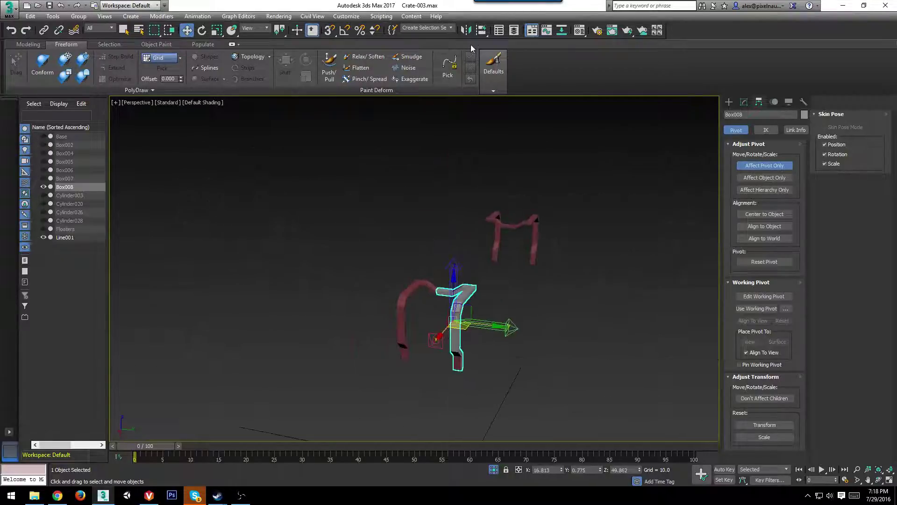
Quick-align the low-poly handle's pivot to the high-poly handle object and finish pivot editing.
{"action": "left_click", "coordinate": [482, 31]}
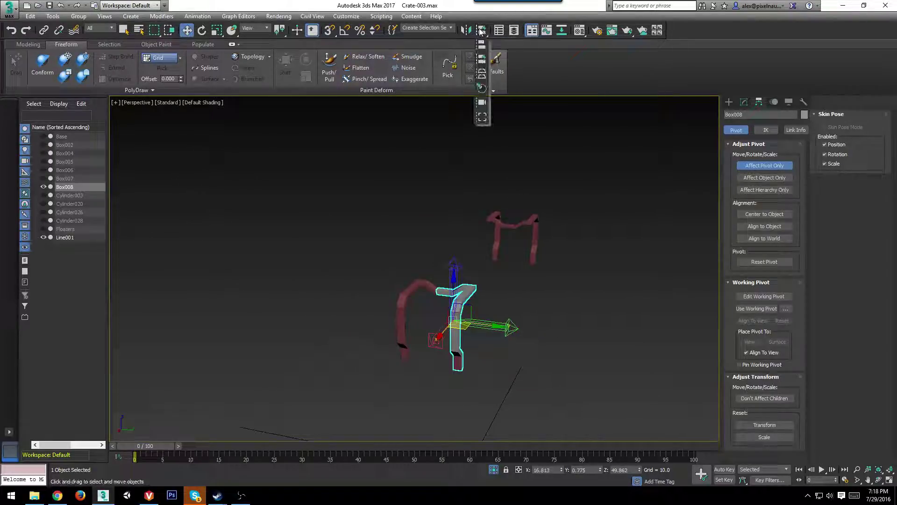
{"action": "left_click", "coordinate": [483, 60]}
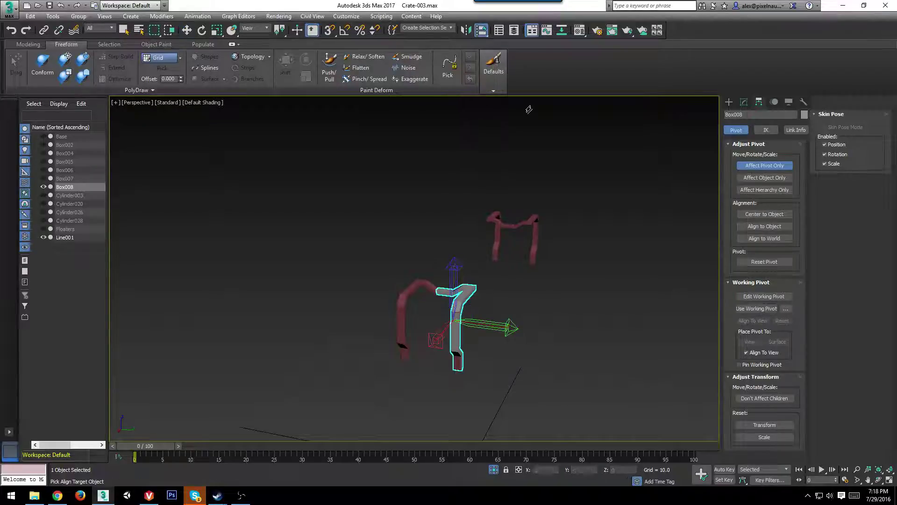
{"action": "left_click", "coordinate": [515, 227]}
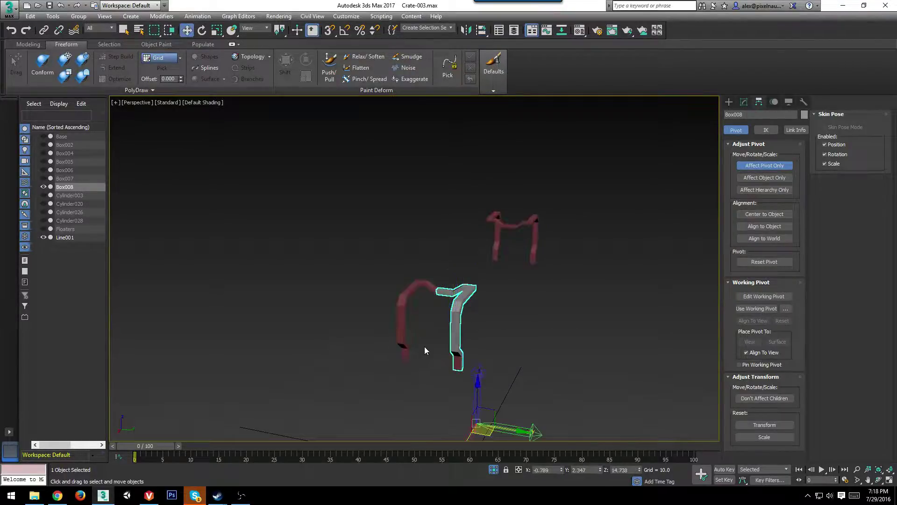
{"action": "middle_click_drag", "start_coordinate": [424, 346], "coordinate": [464, 331], "text": "alt"}
{"action": "left_click", "coordinate": [769, 165]}
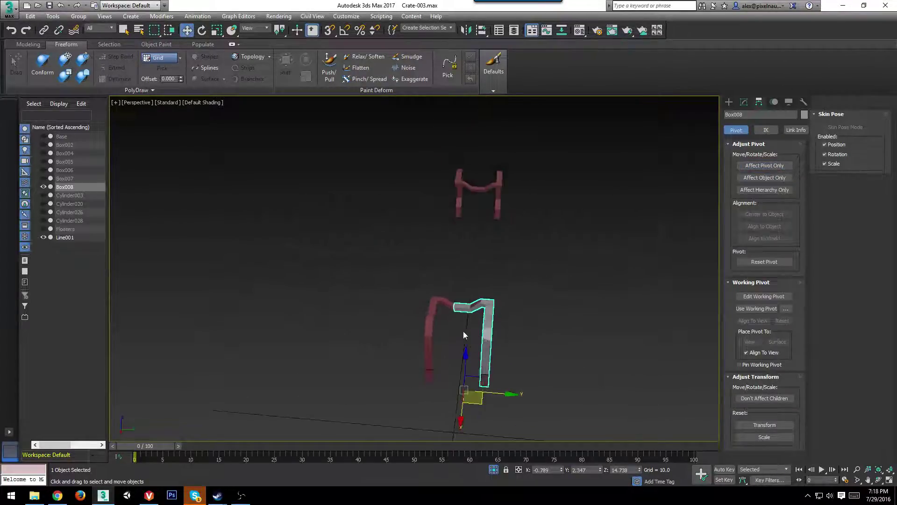
Mirror the half handle with two Symmetry modifiers, one on the X axis and one on the Y axis.
{"action": "left_click", "coordinate": [730, 102]}
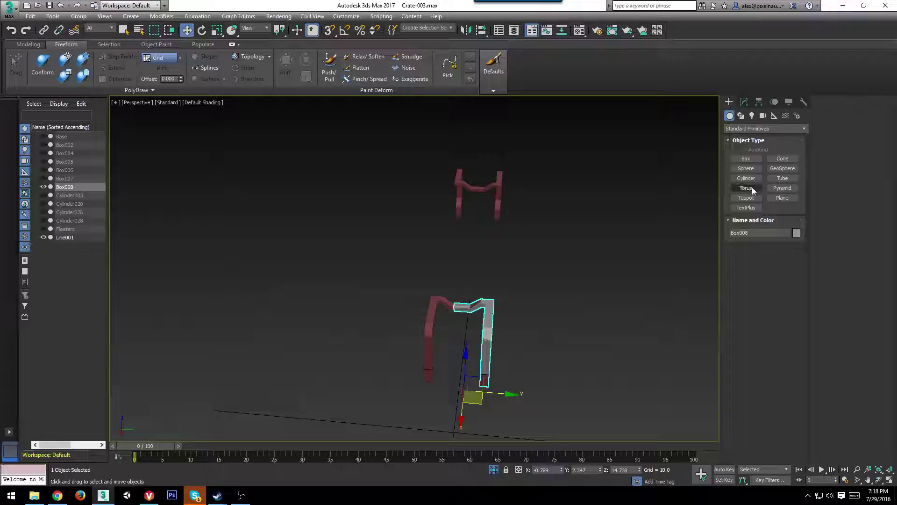
{"action": "left_click", "coordinate": [744, 102]}
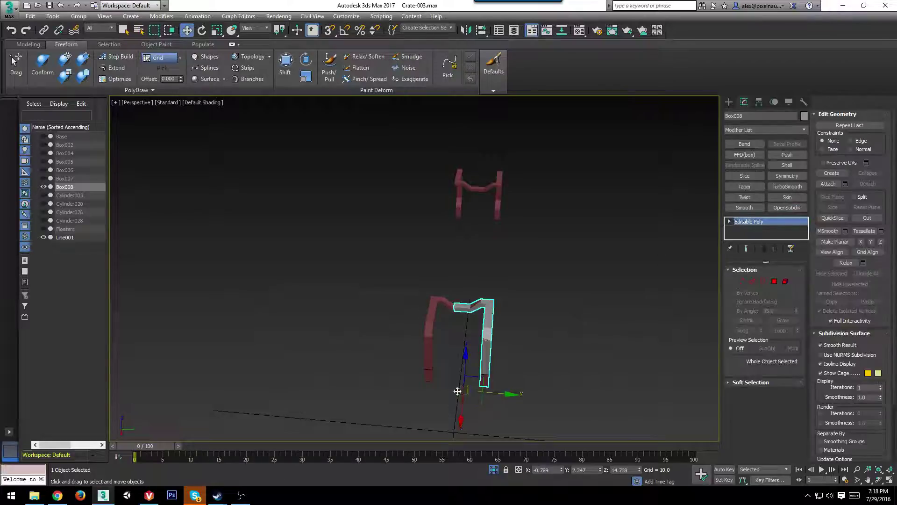
{"action": "left_click", "coordinate": [788, 176]}
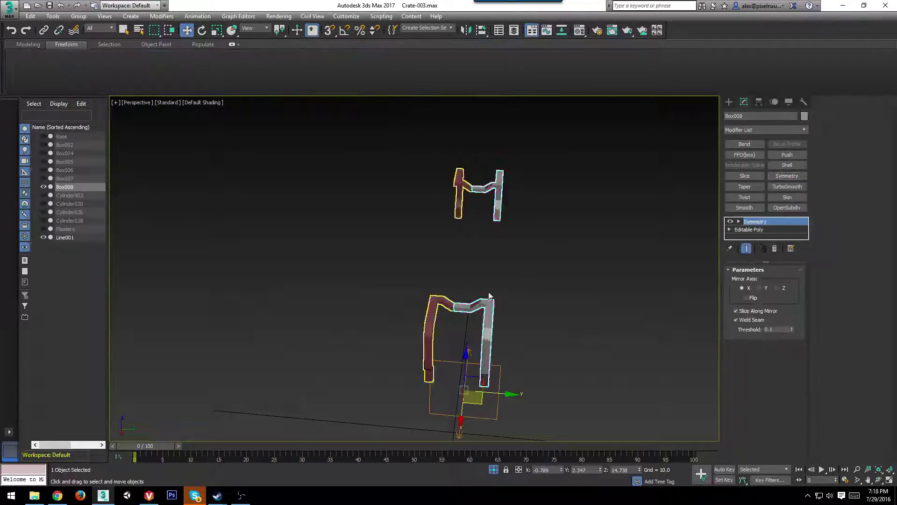
{"action": "left_click", "coordinate": [759, 288]}
{"action": "mouse_move", "coordinate": [565, 363]}
{"action": "middle_mouse_down", "text": "alt"}
{"action": "mouse_move", "coordinate": [464, 336]}
{"action": "mouse_move", "coordinate": [541, 363]}
{"action": "mouse_move", "coordinate": [489, 352]}
{"action": "mouse_move", "coordinate": [433, 316]}
{"action": "mouse_move", "coordinate": [441, 311]}
{"action": "middle_mouse_up", "text": "alt"}
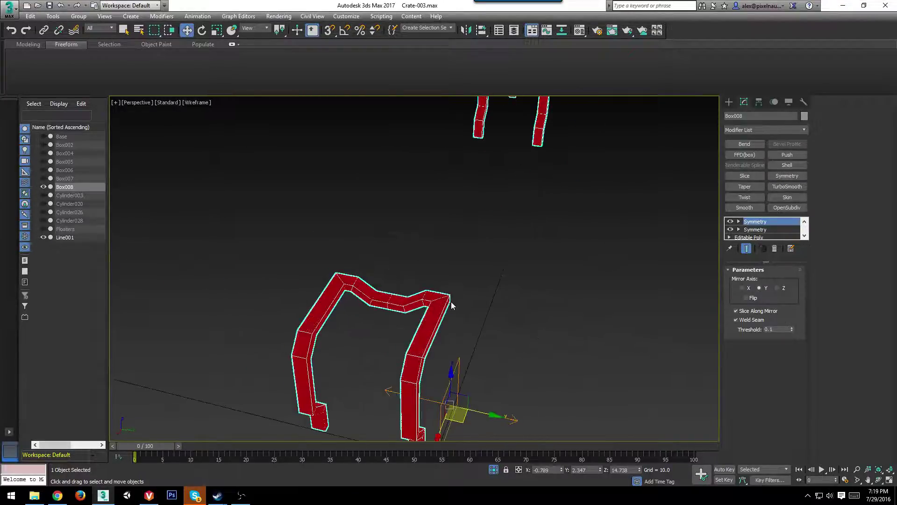
{"action": "scroll", "coordinate": [452, 301], "scroll_direction": "down", "scroll_amount": 3}
Convert the mirrored handles to an Editable Poly and show them shaded without edged faces.
{"action": "right_click", "coordinate": [468, 243]}
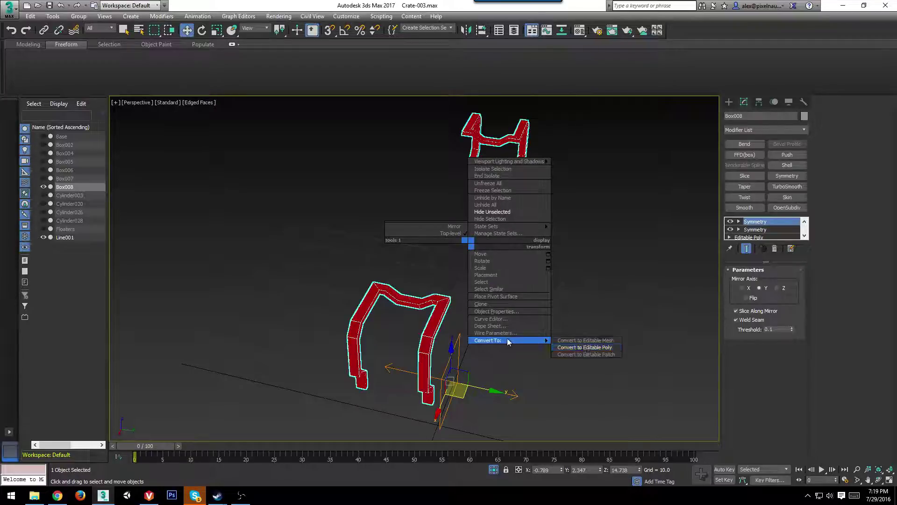
{"action": "left_click", "coordinate": [585, 348]}
{"action": "key", "text": "F4"}
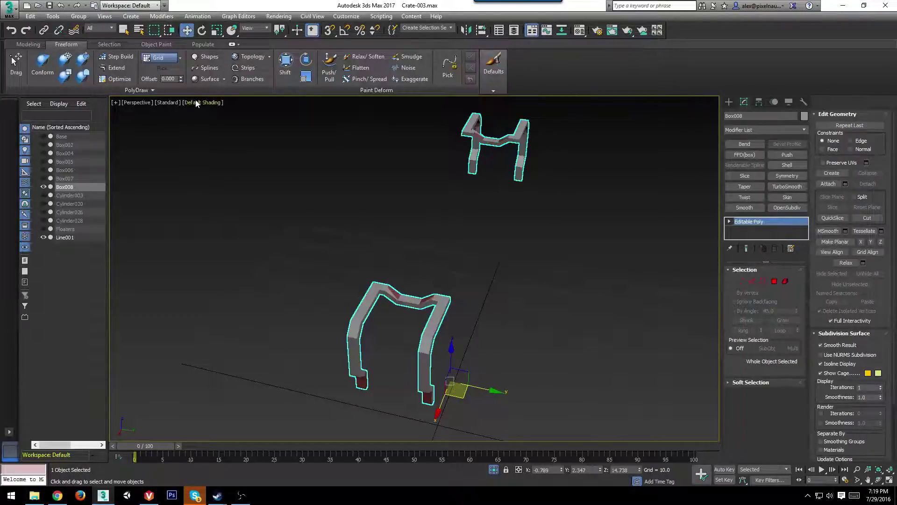
{"action": "key", "text": "F4"}
{"action": "key", "text": "F4"}
{"action": "middle_click_drag", "start_coordinate": [376, 265], "coordinate": [484, 284], "text": "alt"}
{"action": "scroll", "coordinate": [514, 289], "scroll_direction": "up", "scroll_amount": 4}
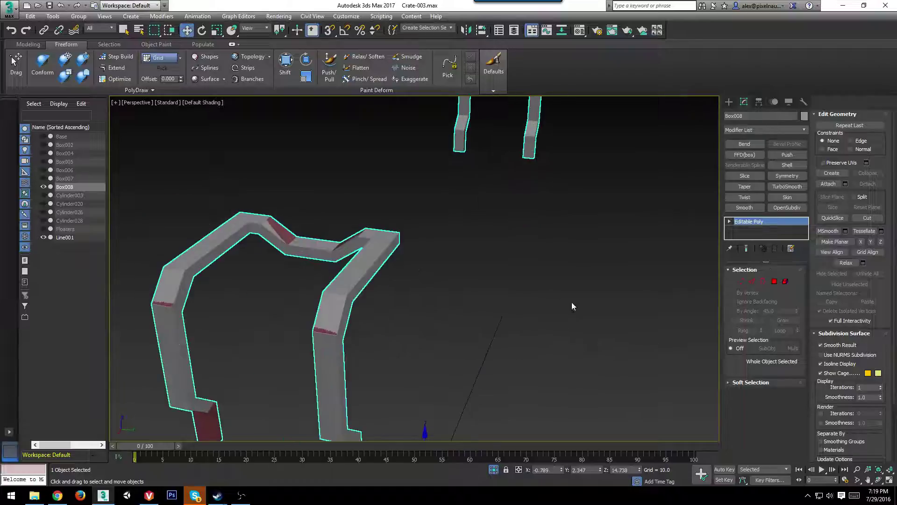
Select the centre edge loops around the lowered middle sections of both mirrored handles.
{"action": "left_click", "coordinate": [753, 281]}
{"action": "middle_click_drag", "start_coordinate": [418, 272], "coordinate": [468, 346]}
{"action": "double_click", "coordinate": [397, 349]}
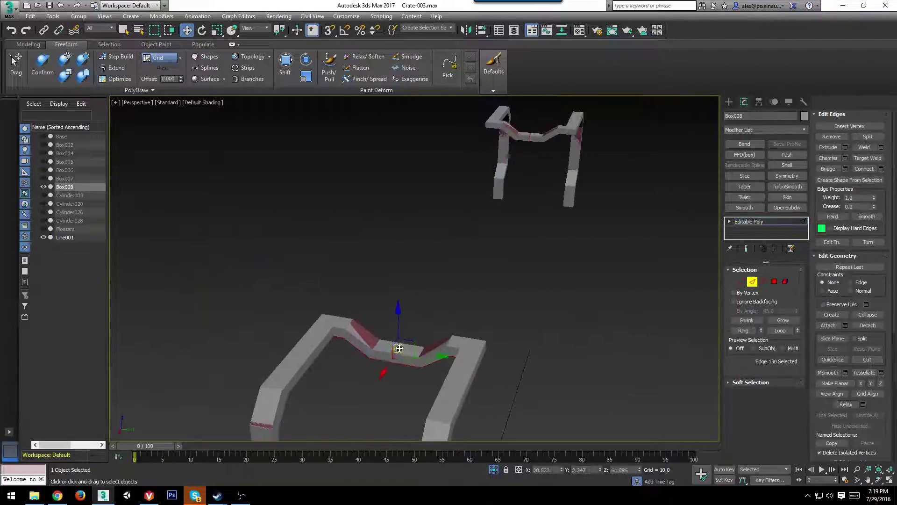
{"action": "mouse_move", "coordinate": [398, 349]}
{"action": "middle_mouse_down", "text": "alt"}
{"action": "mouse_move", "coordinate": [484, 273]}
{"action": "mouse_move", "coordinate": [617, 262]}
{"action": "mouse_move", "coordinate": [345, 344]}
{"action": "mouse_move", "coordinate": [432, 304]}
{"action": "middle_mouse_up", "text": "alt"}
{"action": "scroll", "coordinate": [345, 344], "scroll_direction": "down", "scroll_amount": 4}
{"action": "scroll", "coordinate": [299, 233], "scroll_direction": "up", "scroll_amount": 5}
{"action": "key", "text": "F4"}
{"action": "scroll", "coordinate": [369, 245], "scroll_direction": "down", "scroll_amount": 5}
{"action": "scroll", "coordinate": [451, 253], "scroll_direction": "down", "scroll_amount": 5}
Check both handles against the high-poly version in wireframe and shaded views, and clear the edge selection.
{"action": "key", "text": "F3"}
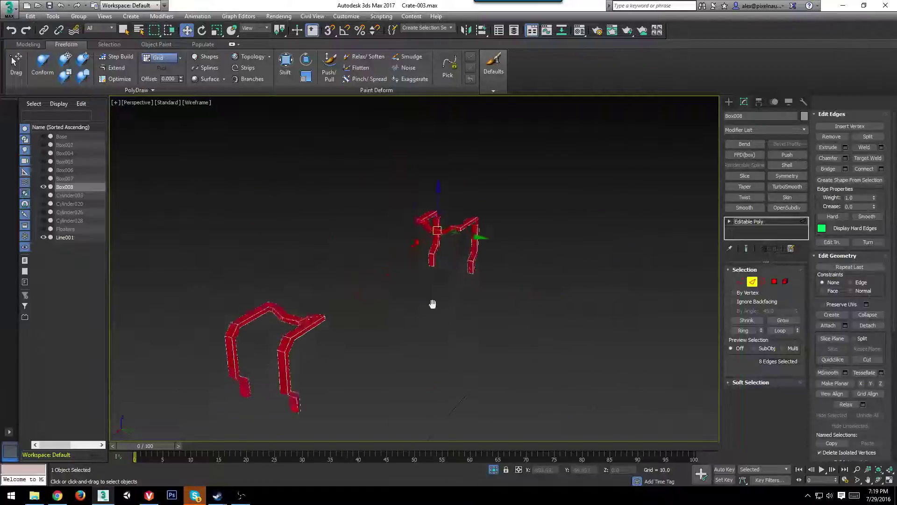
{"action": "scroll", "coordinate": [442, 304], "scroll_direction": "down", "scroll_amount": 3}
{"action": "scroll", "coordinate": [441, 304], "scroll_direction": "up", "scroll_amount": 3}
{"action": "scroll", "coordinate": [430, 308], "scroll_direction": "up", "scroll_amount": 3}
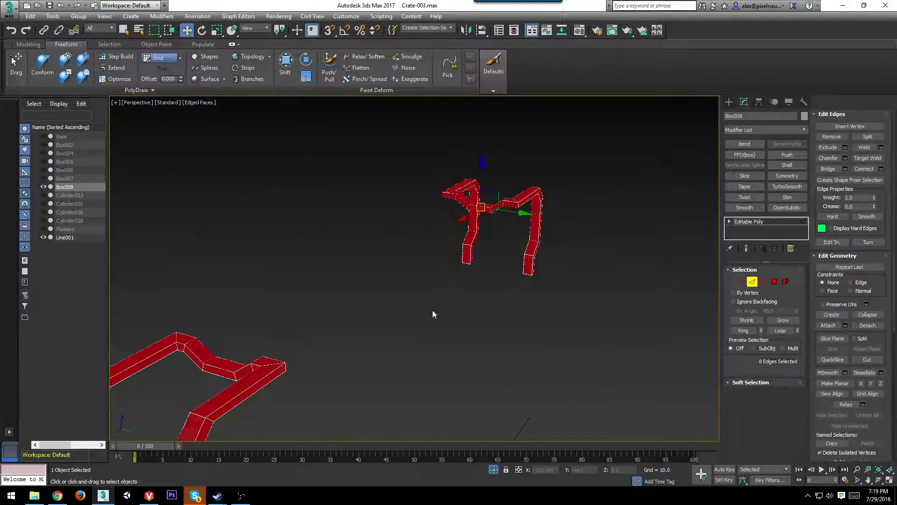
{"action": "key", "text": "F3"}
{"action": "key", "text": "F3"}
{"action": "key", "text": "F4"}
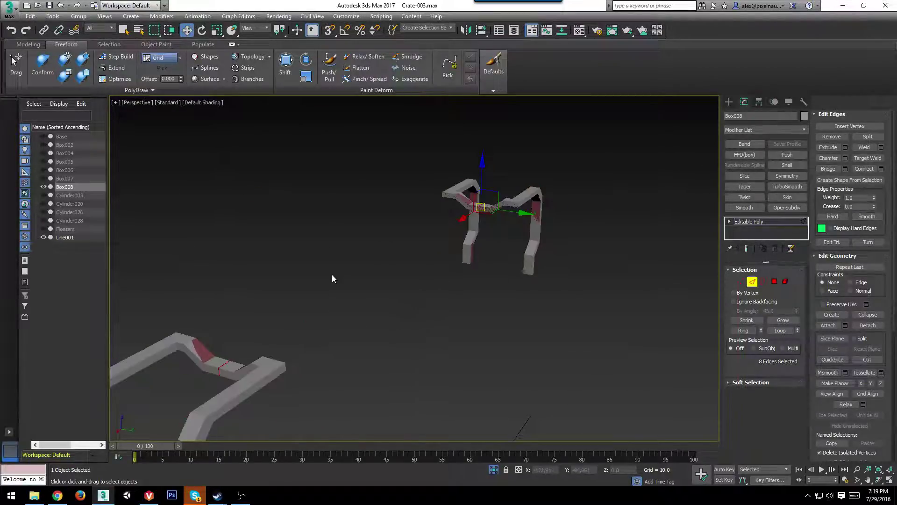
{"action": "scroll", "coordinate": [332, 274], "scroll_direction": "down", "scroll_amount": 2}
{"action": "left_click", "coordinate": [378, 257]}
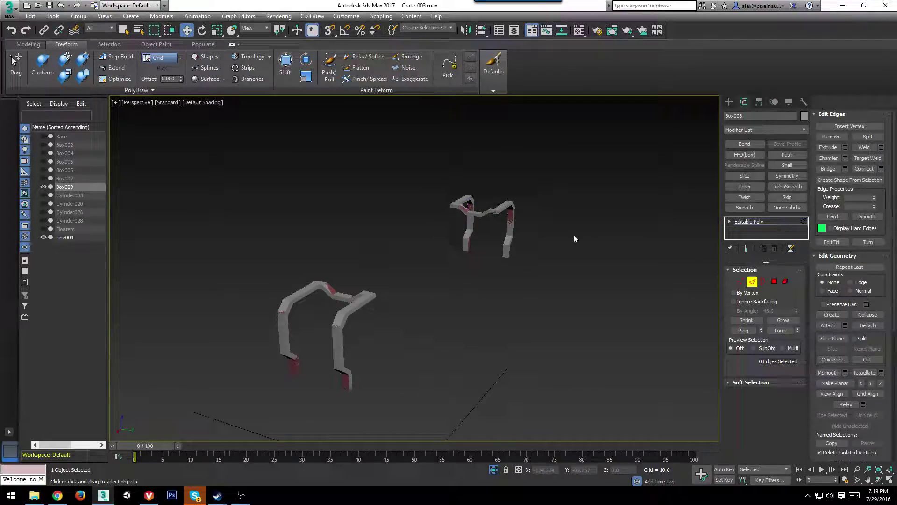
Leave edge editing and isolation to view the handles on the full crate, and select the low-poly crate body.
{"action": "left_click", "coordinate": [753, 282]}
{"action": "left_click", "coordinate": [494, 469]}
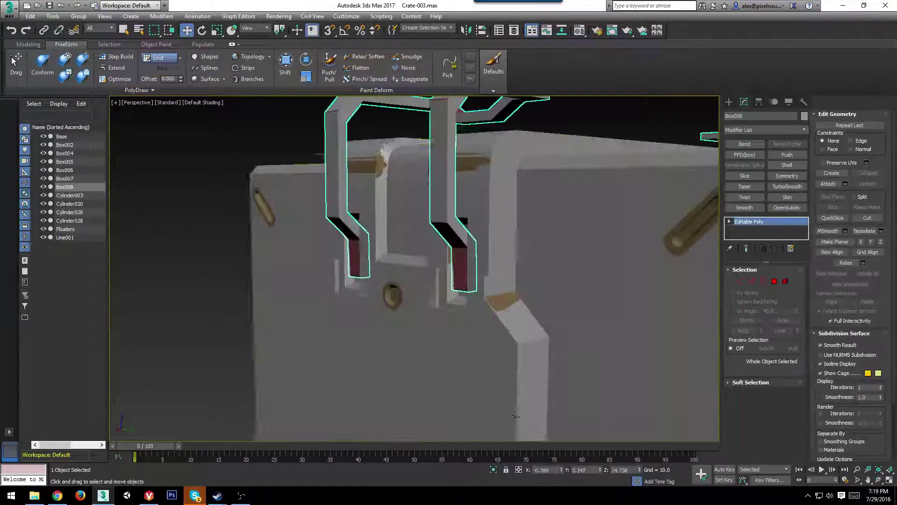
{"action": "scroll", "coordinate": [449, 300], "scroll_direction": "down", "scroll_amount": 4}
{"action": "middle_click_drag", "start_coordinate": [578, 307], "coordinate": [557, 334], "text": "alt"}
{"action": "middle_click_drag", "start_coordinate": [556, 333], "coordinate": [440, 268]}
{"action": "scroll", "coordinate": [441, 269], "scroll_direction": "down", "scroll_amount": 3}
{"action": "left_click", "coordinate": [363, 162]}
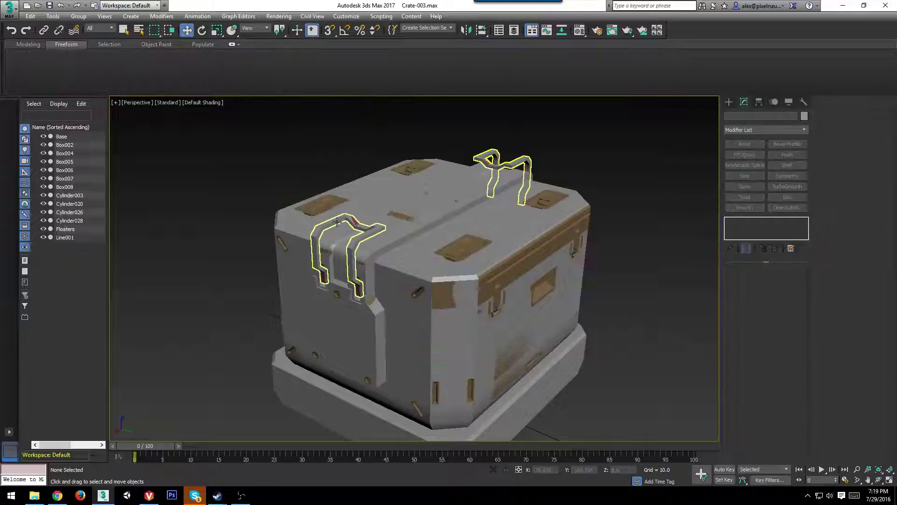
{"action": "left_click", "coordinate": [336, 221]}
{"action": "middle_click_drag", "start_coordinate": [336, 221], "coordinate": [319, 197], "text": "alt"}
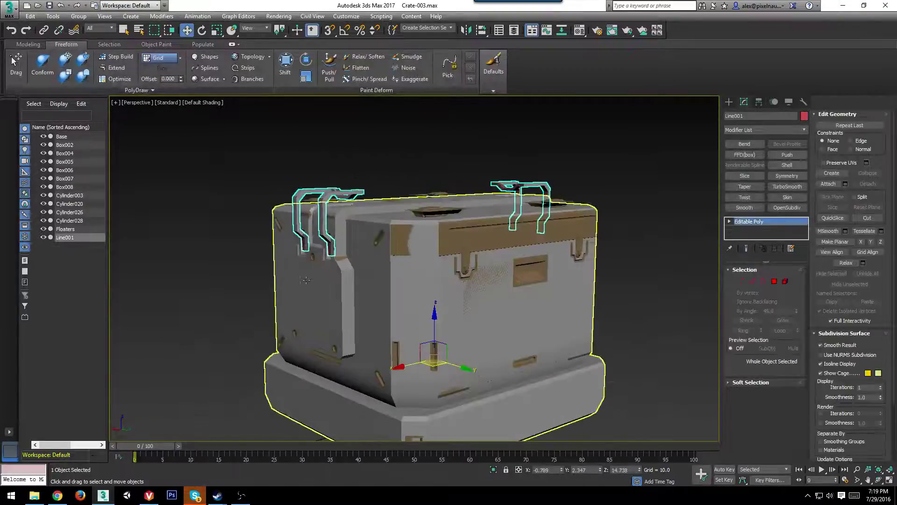
{"action": "left_click", "coordinate": [364, 302]}
{"action": "middle_click_drag", "start_coordinate": [363, 302], "coordinate": [382, 328], "text": "alt"}
{"action": "scroll", "coordinate": [382, 328], "scroll_direction": "down", "scroll_amount": 3}
Move the low-poly crate body aside and undo the move.
{"action": "left_click_drag", "start_coordinate": [436, 368], "coordinate": [631, 361]}
{"action": "middle_click_drag", "start_coordinate": [631, 361], "coordinate": [423, 324], "text": "alt"}
{"action": "key", "text": "ctrl+z"}
Examine how the low-poly crate body matches the high-poly from several sides, with and without edged faces.
{"action": "middle_click_drag", "start_coordinate": [348, 318], "coordinate": [457, 314]}
{"action": "middle_click_drag", "start_coordinate": [374, 330], "coordinate": [396, 272], "text": "alt"}
{"action": "scroll", "coordinate": [399, 307], "scroll_direction": "up", "scroll_amount": 5}
{"action": "key", "text": "F4"}
{"action": "scroll", "coordinate": [486, 298], "scroll_direction": "down", "scroll_amount": 4}
{"action": "mouse_move", "coordinate": [486, 298]}
{"action": "middle_mouse_down", "text": "alt"}
{"action": "mouse_move", "coordinate": [480, 314]}
{"action": "mouse_move", "coordinate": [496, 346]}
{"action": "mouse_move", "coordinate": [421, 320]}
{"action": "mouse_move", "coordinate": [484, 292]}
{"action": "mouse_move", "coordinate": [462, 309]}
{"action": "mouse_move", "coordinate": [468, 271]}
{"action": "mouse_move", "coordinate": [466, 294]}
{"action": "mouse_move", "coordinate": [423, 318]}
{"action": "middle_mouse_up", "text": "alt"}
{"action": "scroll", "coordinate": [411, 271], "scroll_direction": "up", "scroll_amount": 4}
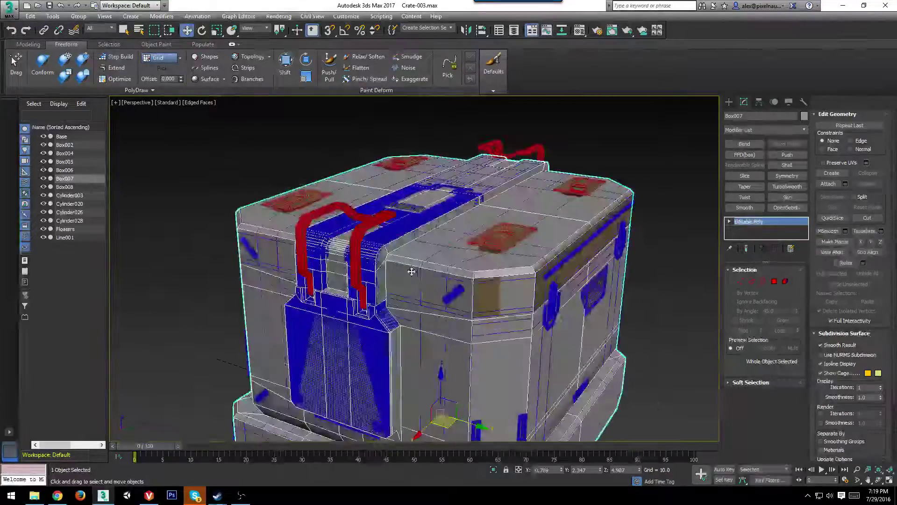
{"action": "key", "text": "F4"}
{"action": "middle_click_drag", "start_coordinate": [433, 291], "coordinate": [430, 237], "text": "alt"}
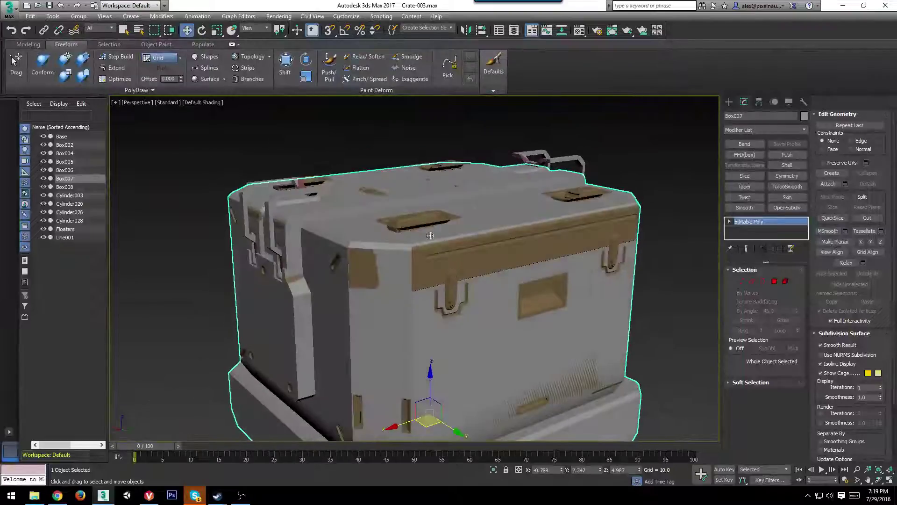
{"action": "middle_click_drag", "start_coordinate": [368, 267], "coordinate": [492, 280], "text": "alt"}
{"action": "scroll", "coordinate": [374, 274], "scroll_direction": "down", "scroll_amount": 3}
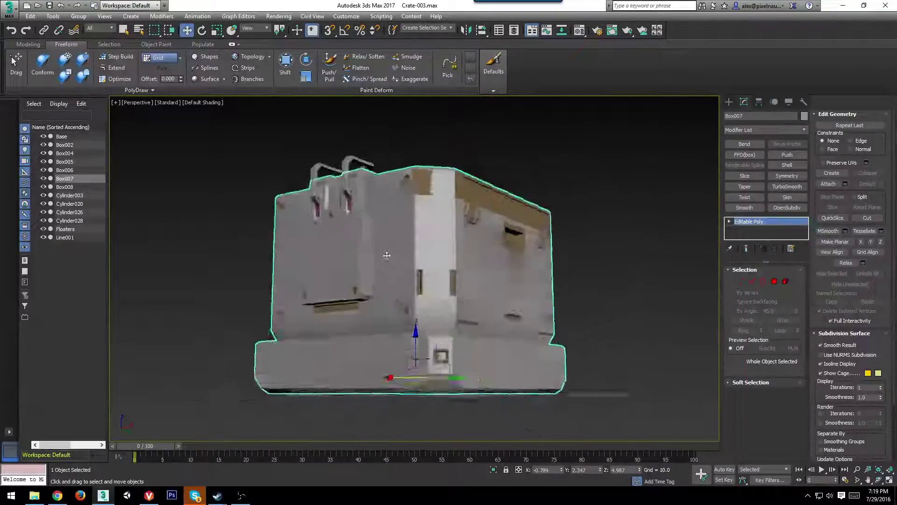
{"action": "middle_click_drag", "start_coordinate": [448, 245], "coordinate": [425, 263], "text": "alt"}
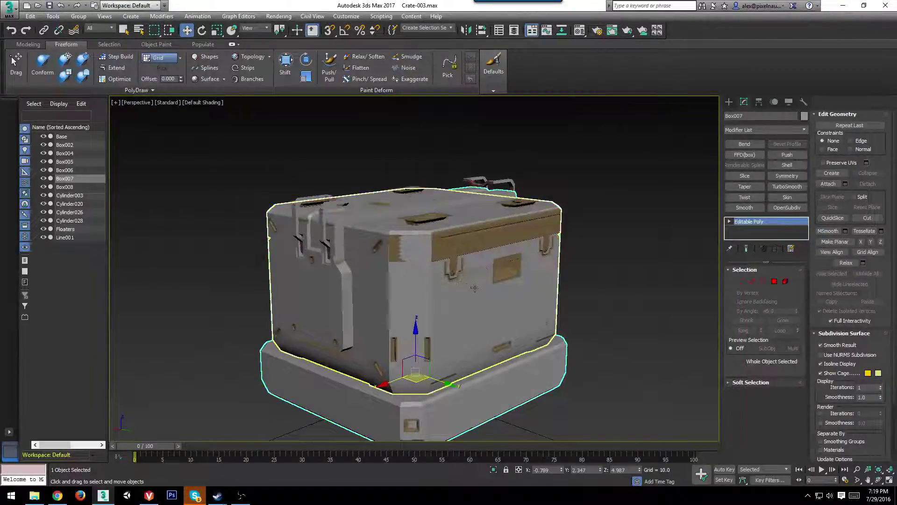
{"action": "scroll", "coordinate": [470, 269], "scroll_direction": "down", "scroll_amount": 2}
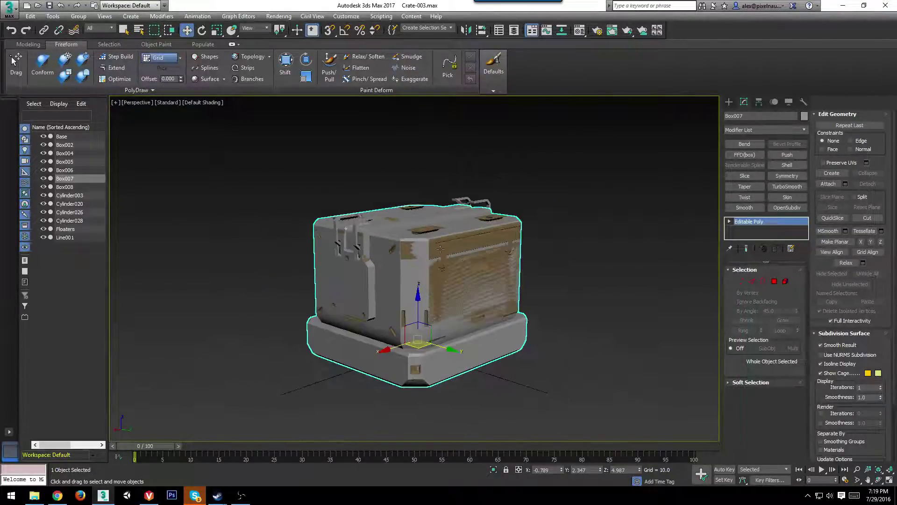
{"action": "scroll", "coordinate": [469, 281], "scroll_direction": "up", "scroll_amount": 5}
{"action": "scroll", "coordinate": [541, 290], "scroll_direction": "down", "scroll_amount": 3}
{"action": "middle_click_drag", "start_coordinate": [496, 299], "coordinate": [528, 315]}
Isolate the low-poly crate body Box007 and show it with edged faces.
{"action": "left_click", "coordinate": [495, 472]}
{"action": "key", "text": "F4"}
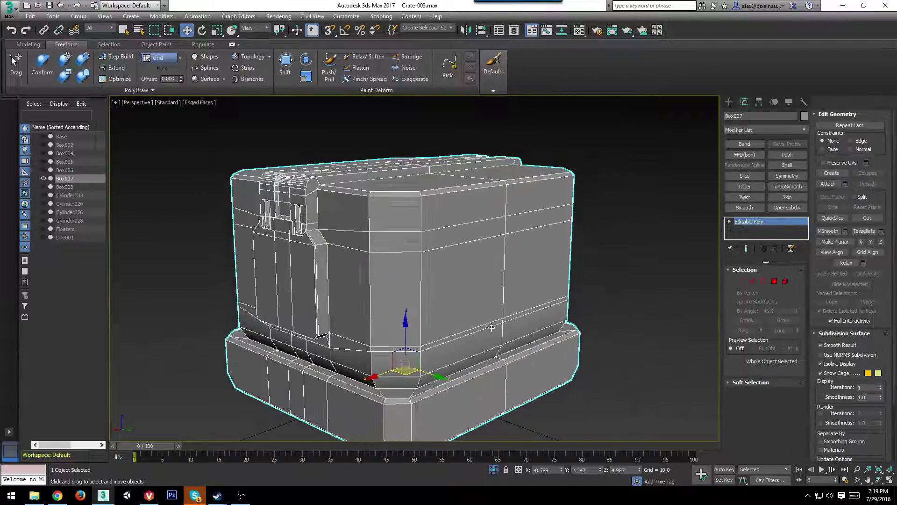
{"action": "middle_click_drag", "start_coordinate": [423, 323], "coordinate": [512, 304], "text": "alt"}
{"action": "scroll", "coordinate": [515, 307], "scroll_direction": "up", "scroll_amount": 3}
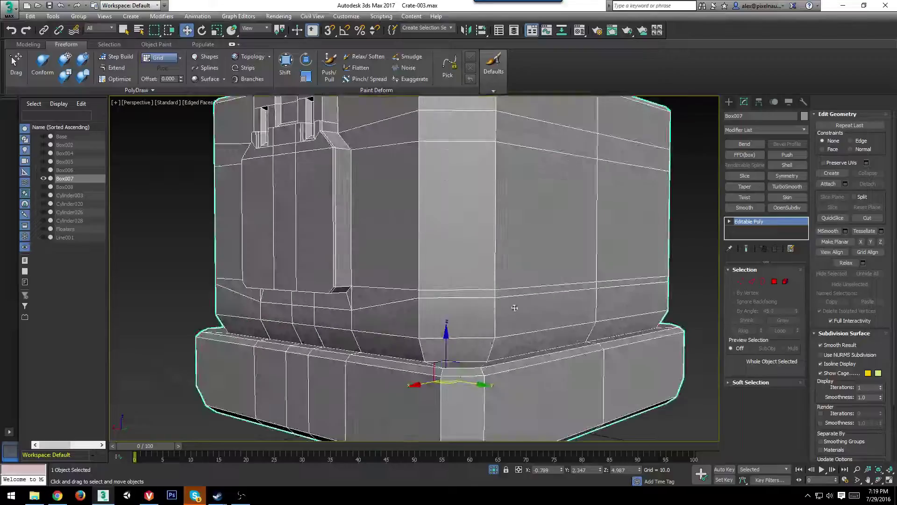
Remove the horizontal edge loop just below the side panels around the crate body, including the short slanted edges at the panels' lower corners.
{"action": "left_click", "coordinate": [751, 283]}
{"action": "double_click", "coordinate": [460, 298]}
{"action": "middle_click_drag", "start_coordinate": [467, 301], "coordinate": [423, 333], "text": "alt"}
{"action": "double_click", "coordinate": [382, 269], "text": "ctrl"}
{"action": "left_click", "coordinate": [545, 247], "text": "ctrl"}
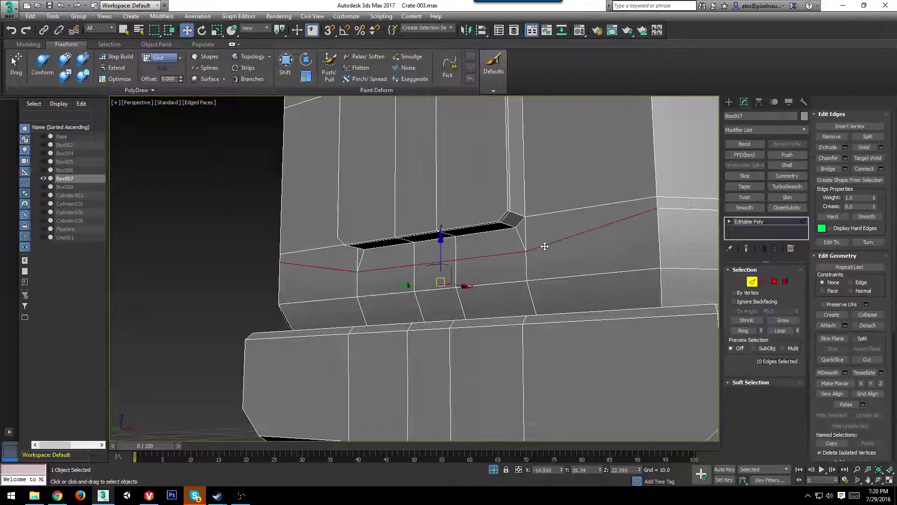
{"action": "double_click", "coordinate": [545, 246], "text": "ctrl"}
{"action": "scroll", "coordinate": [545, 246], "scroll_direction": "down", "scroll_amount": 4}
{"action": "middle_click_drag", "start_coordinate": [519, 280], "coordinate": [469, 305], "text": "alt"}
{"action": "scroll", "coordinate": [469, 306], "scroll_direction": "up", "scroll_amount": 4}
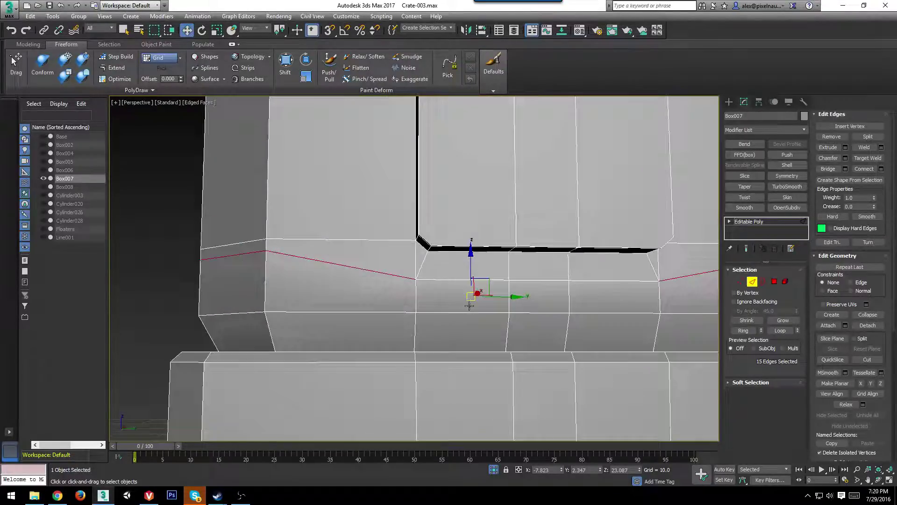
{"action": "double_click", "coordinate": [464, 280], "text": "ctrl"}
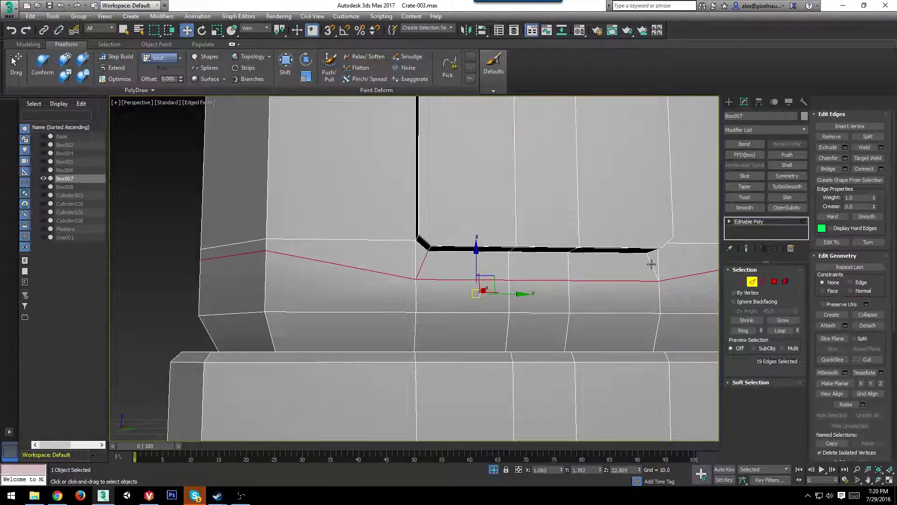
{"action": "left_click", "coordinate": [652, 264], "text": "ctrl"}
{"action": "scroll", "coordinate": [652, 264], "scroll_direction": "down", "scroll_amount": 4}
{"action": "middle_click_drag", "start_coordinate": [652, 264], "coordinate": [603, 295], "text": "alt"}
{"action": "middle_click_drag", "start_coordinate": [602, 295], "coordinate": [465, 304]}
{"action": "scroll", "coordinate": [465, 304], "scroll_direction": "up", "scroll_amount": 3}
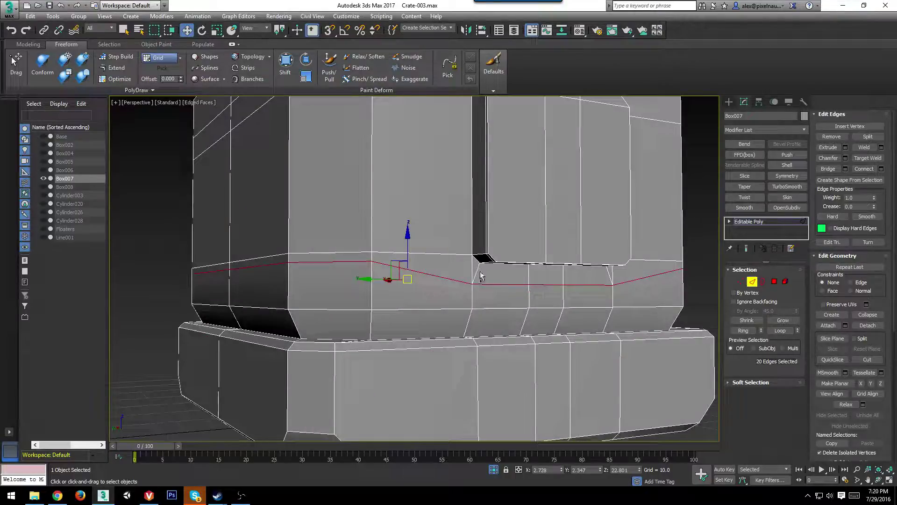
{"action": "left_click", "coordinate": [608, 272], "text": "ctrl"}
{"action": "middle_click_drag", "start_coordinate": [609, 273], "coordinate": [587, 299], "text": "alt"}
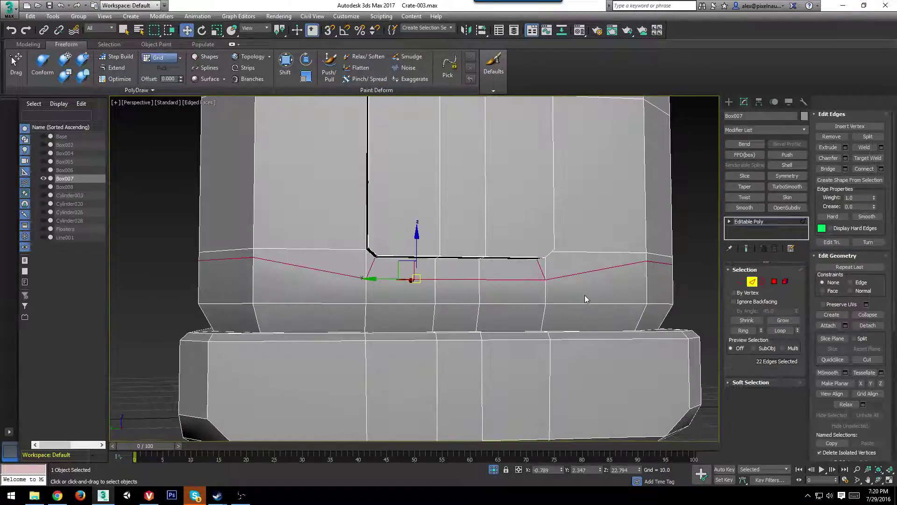
{"action": "key", "text": "ctrl+BackSpace"}
{"action": "scroll", "coordinate": [428, 312], "scroll_direction": "up", "scroll_amount": 1}
{"action": "scroll", "coordinate": [409, 276], "scroll_direction": "up", "scroll_amount": 3}
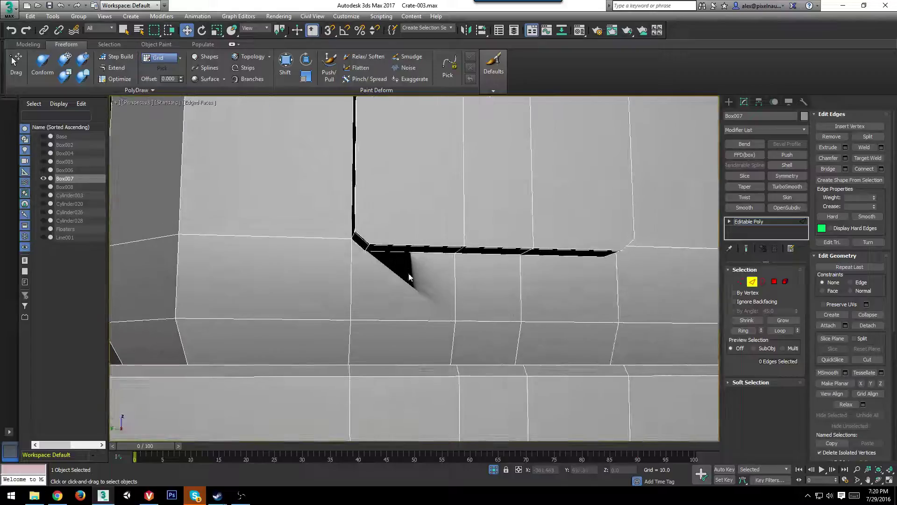
{"action": "key", "text": "1"}
{"action": "left_click", "coordinate": [365, 252]}
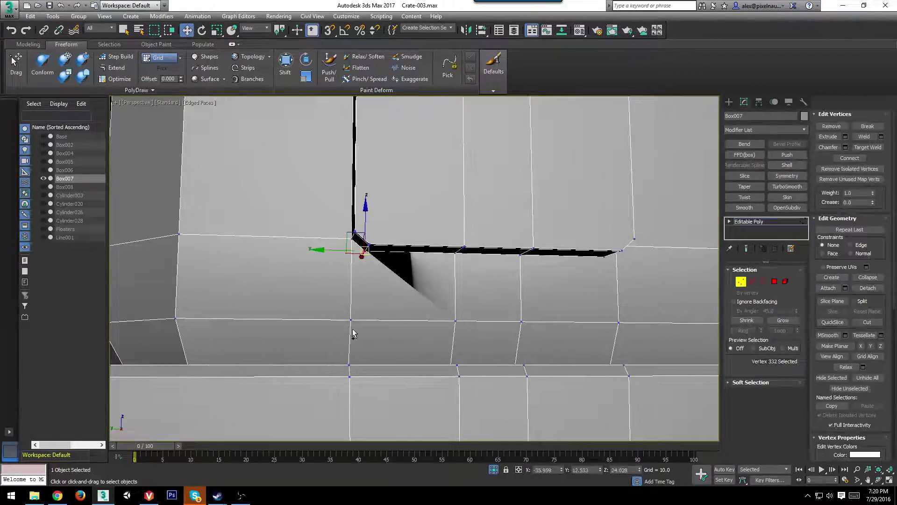
{"action": "scroll", "coordinate": [324, 323], "scroll_direction": "down", "scroll_amount": 3}
{"action": "middle_click_drag", "start_coordinate": [324, 323], "coordinate": [352, 319], "text": "alt"}
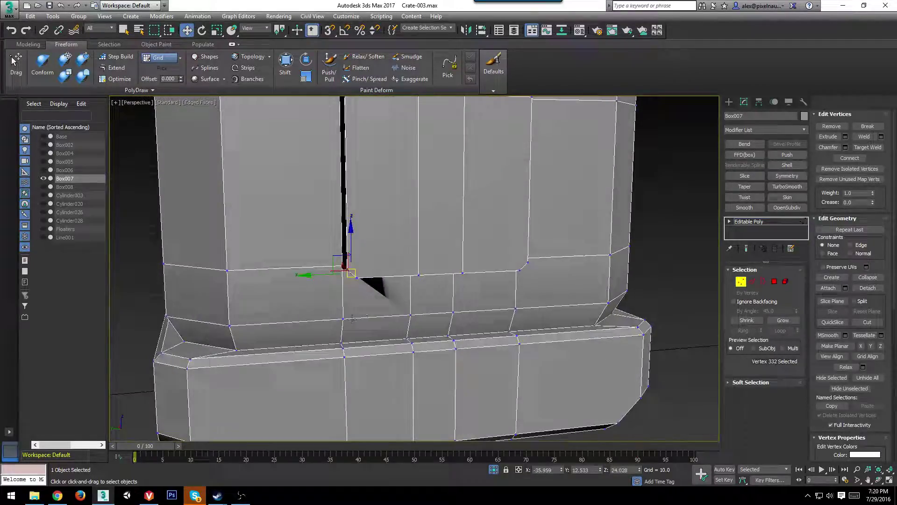
Remove the four vertical edge loops that run below the side panel and through the base, including their continuation across the underside.
{"action": "left_click", "coordinate": [753, 283]}
{"action": "scroll", "coordinate": [350, 373], "scroll_direction": "down", "scroll_amount": 3}
{"action": "double_click", "coordinate": [359, 269]}
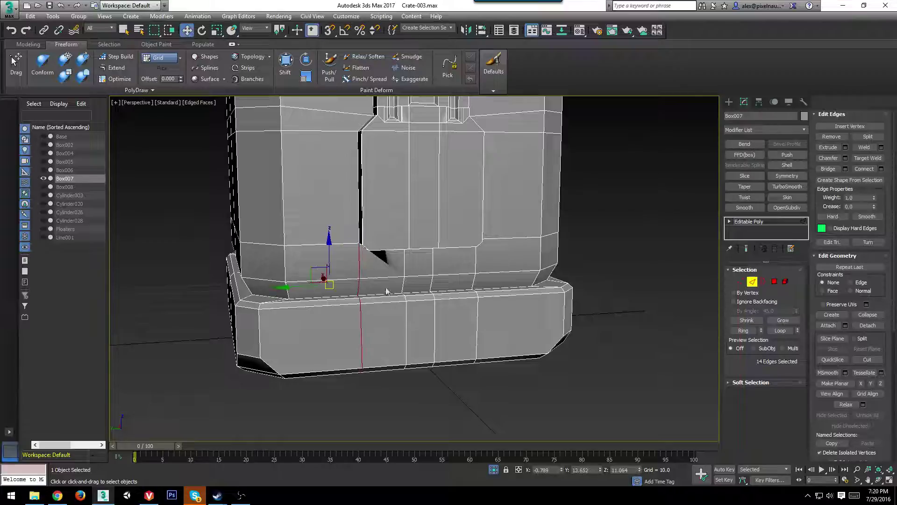
{"action": "double_click", "coordinate": [405, 267], "text": "ctrl"}
{"action": "scroll", "coordinate": [448, 257], "scroll_direction": "down", "scroll_amount": 3}
{"action": "middle_click_drag", "start_coordinate": [461, 285], "coordinate": [440, 261], "text": "alt"}
{"action": "scroll", "coordinate": [440, 222], "scroll_direction": "up", "scroll_amount": 4}
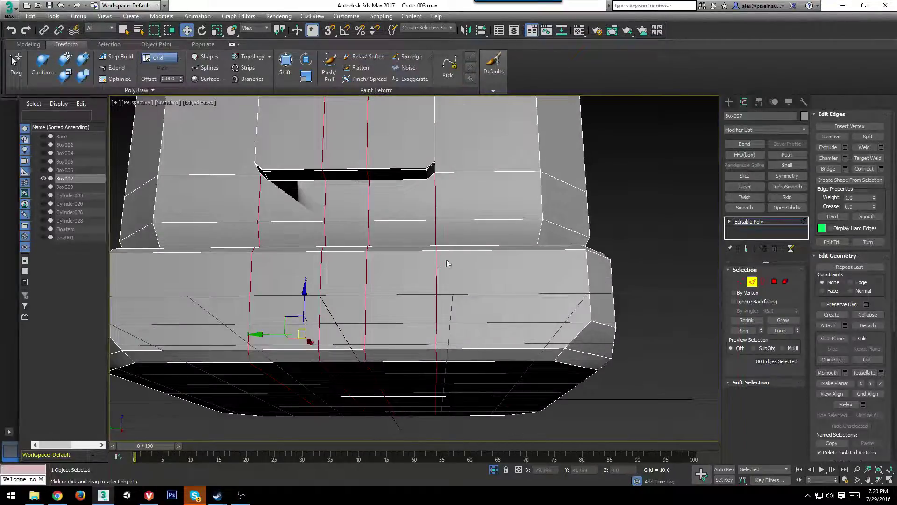
{"action": "scroll", "coordinate": [447, 264], "scroll_direction": "down", "scroll_amount": 5}
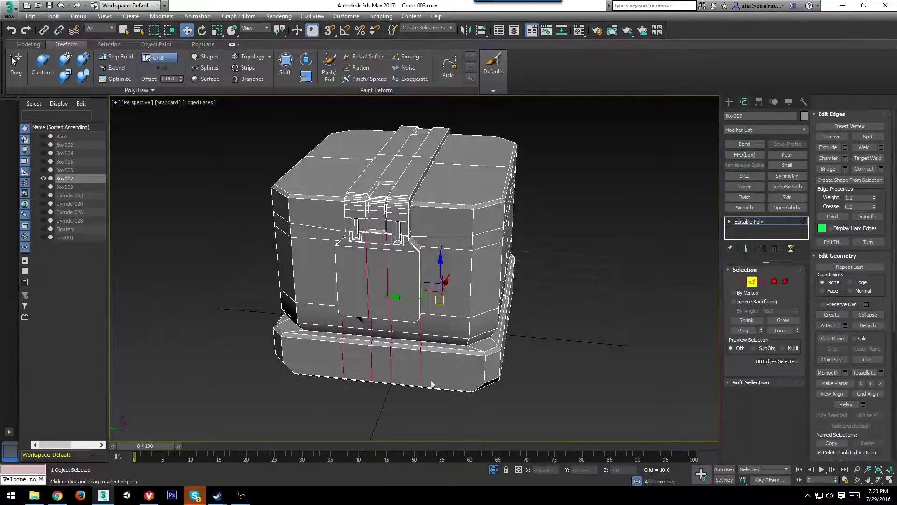
{"action": "middle_click_drag", "start_coordinate": [432, 384], "coordinate": [358, 331], "text": "alt"}
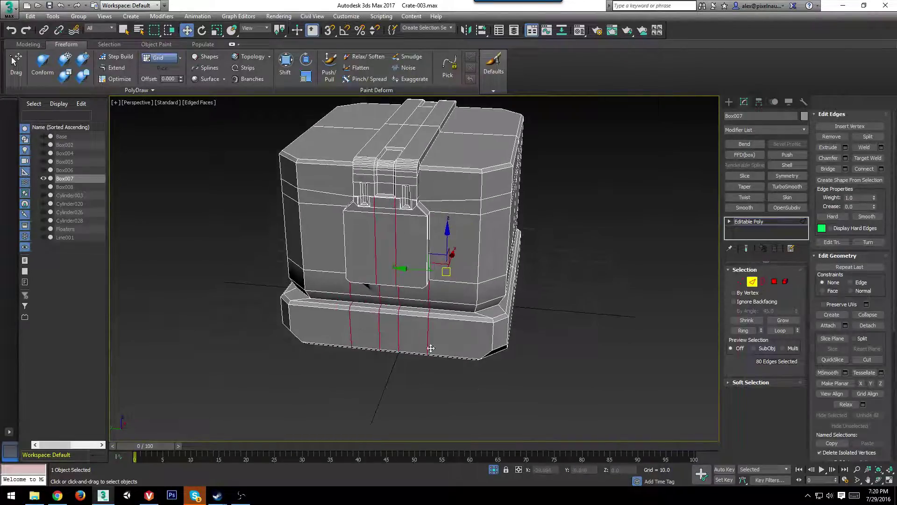
{"action": "middle_click_drag", "start_coordinate": [430, 349], "coordinate": [337, 337], "text": "alt"}
{"action": "scroll", "coordinate": [355, 323], "scroll_direction": "up", "scroll_amount": 5}
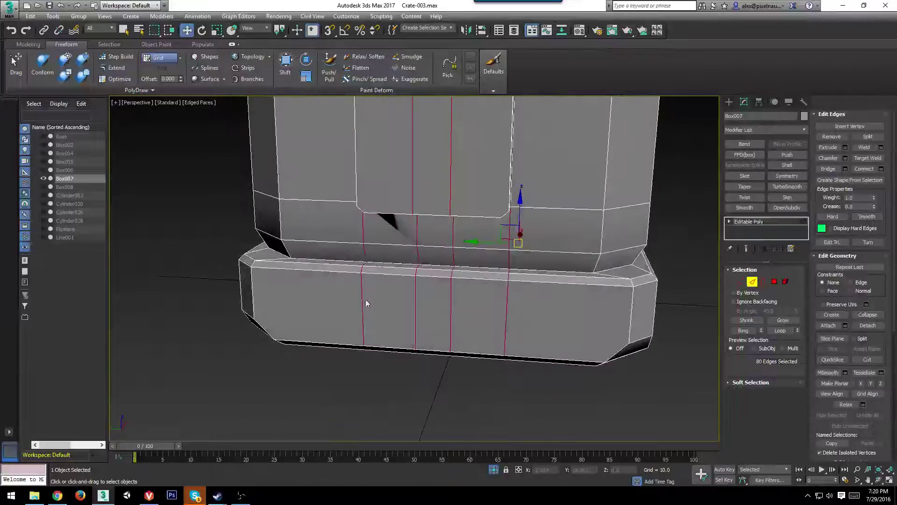
{"action": "middle_click_drag", "start_coordinate": [493, 220], "coordinate": [457, 296]}
{"action": "mouse_move", "coordinate": [539, 265]}
{"action": "middle_mouse_down", "text": "alt"}
{"action": "mouse_move", "coordinate": [386, 266]}
{"action": "mouse_move", "coordinate": [548, 280]}
{"action": "middle_mouse_up", "text": "alt"}
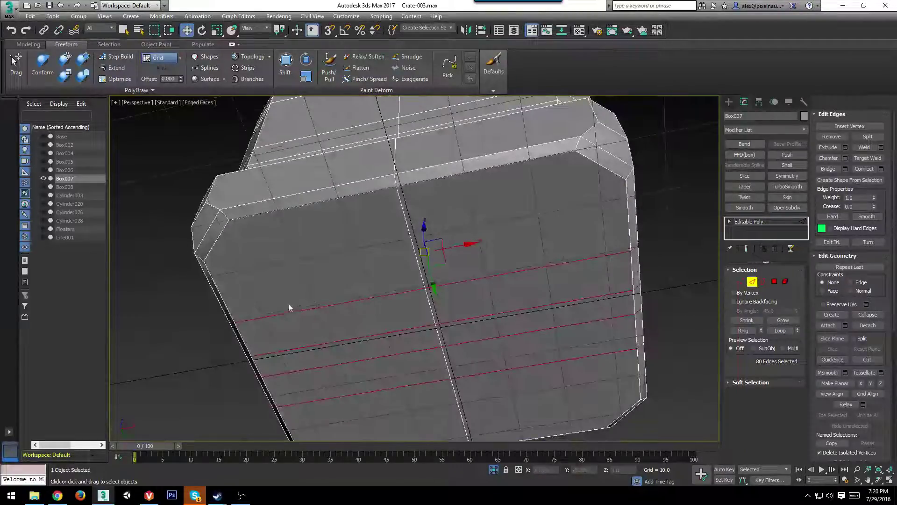
{"action": "middle_click_drag", "start_coordinate": [289, 308], "coordinate": [323, 327], "text": "alt"}
{"action": "middle_click_drag", "start_coordinate": [409, 274], "coordinate": [421, 342], "text": "alt"}
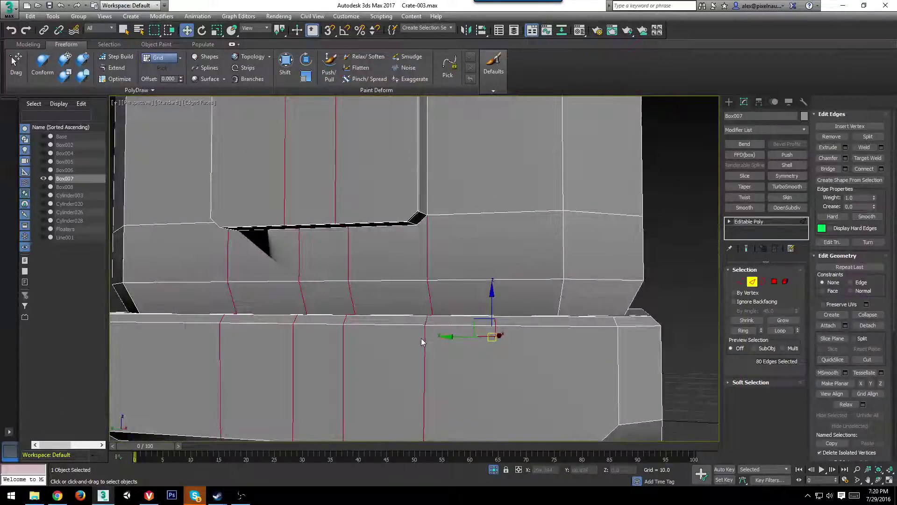
{"action": "key", "text": "ctrl+BackSpace"}
Check the crate body's shading without edged faces, undo the vertical loop removal and remove those edges again.
{"action": "scroll", "coordinate": [422, 339], "scroll_direction": "down", "scroll_amount": 5}
{"action": "middle_click_drag", "start_coordinate": [332, 309], "coordinate": [413, 312], "text": "alt"}
{"action": "key", "text": "F4"}
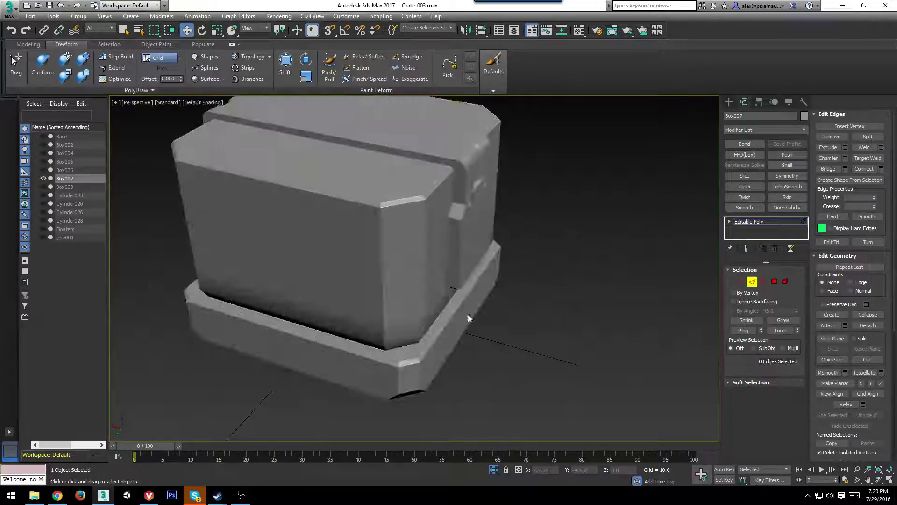
{"action": "middle_click_drag", "start_coordinate": [470, 318], "coordinate": [509, 316], "text": "alt"}
{"action": "key", "text": "ctrl+z"}
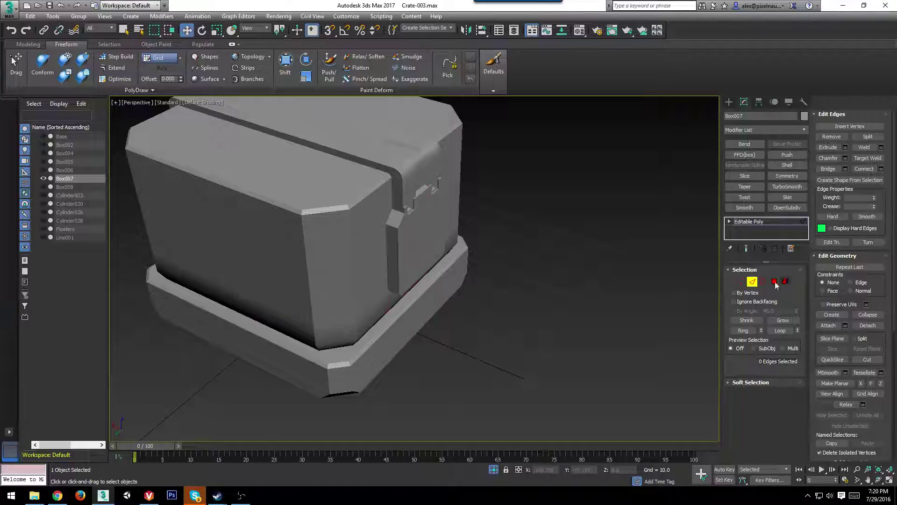
{"action": "left_click", "coordinate": [752, 281]}
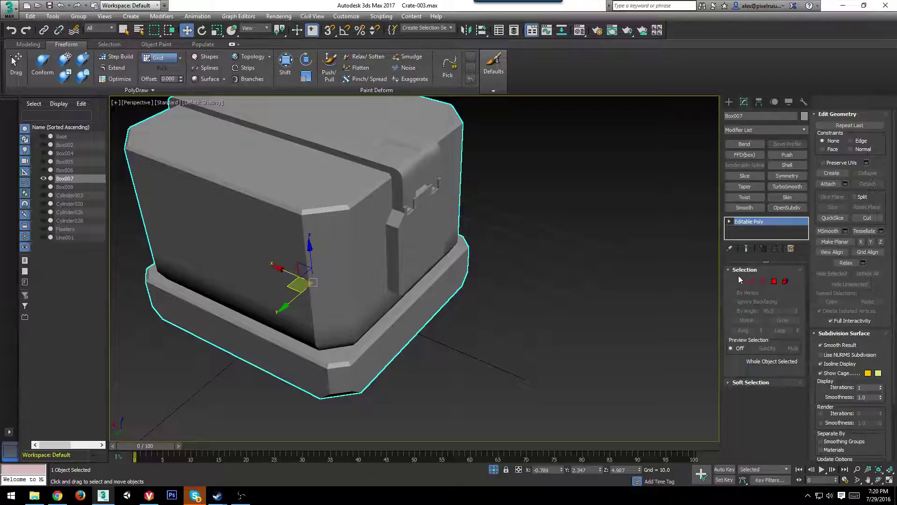
{"action": "left_click", "coordinate": [752, 282]}
{"action": "key", "text": "F4"}
{"action": "middle_click_drag", "start_coordinate": [528, 309], "coordinate": [356, 255], "text": "alt"}
{"action": "key", "text": "ctrl+BackSpace"}
Connect the side panel's lower corner vertex to the crate body's nearest lower corner vertex on one side.
{"action": "scroll", "coordinate": [355, 262], "scroll_direction": "up", "scroll_amount": 4}
{"action": "key", "text": "1"}
{"action": "left_click", "coordinate": [307, 318]}
{"action": "middle_click_drag", "start_coordinate": [307, 317], "coordinate": [339, 255], "text": "alt"}
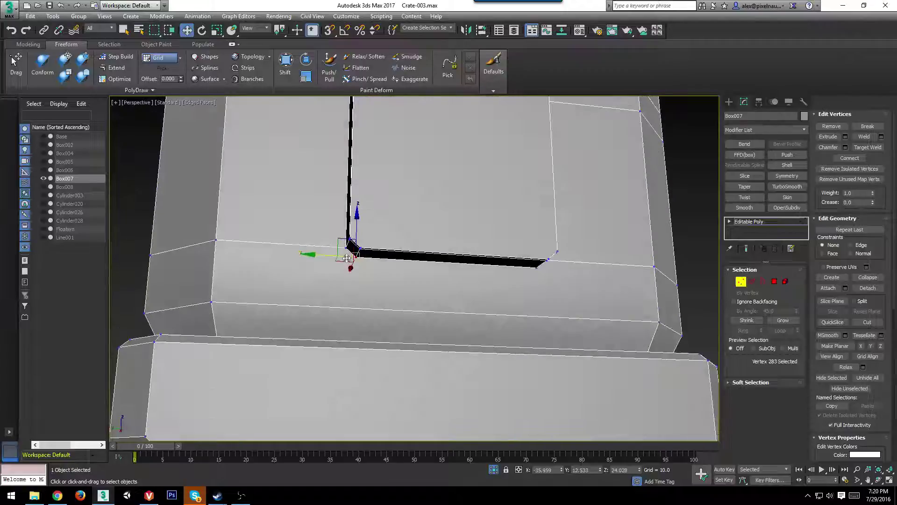
{"action": "left_click", "coordinate": [213, 302], "text": "ctrl"}
{"action": "key", "text": "ctrl+shift+e"}
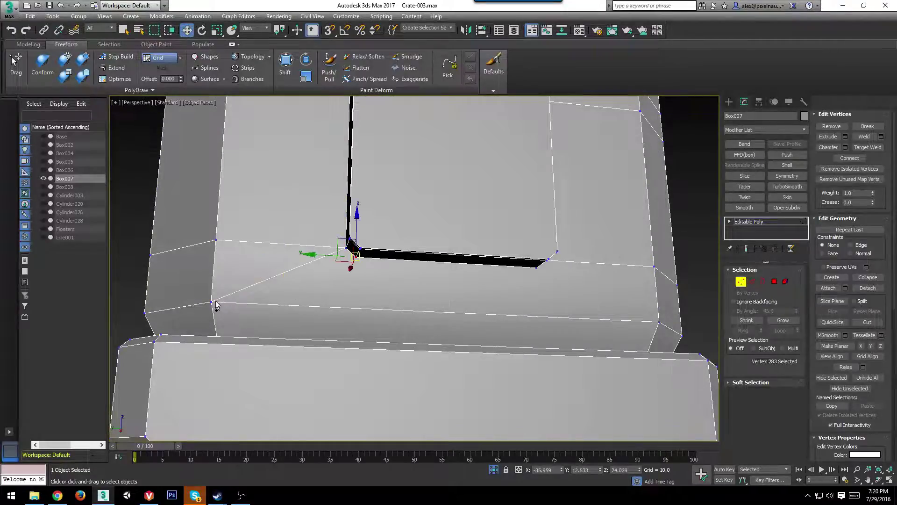
Connect the vertices at the side panel's opposite lower corner to the body's lower corner vertex and check the result shaded.
{"action": "middle_click_drag", "start_coordinate": [566, 307], "coordinate": [283, 212], "text": "alt"}
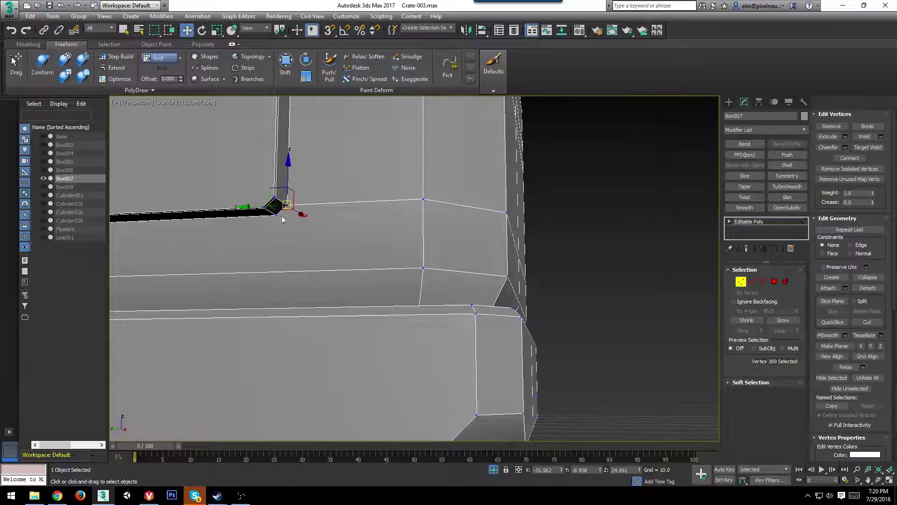
{"action": "left_click", "coordinate": [280, 216], "text": "ctrl"}
{"action": "left_click", "coordinate": [424, 268], "text": "ctrl"}
{"action": "key", "text": "ctrl+shift+e"}
{"action": "scroll", "coordinate": [459, 286], "scroll_direction": "down", "scroll_amount": 4}
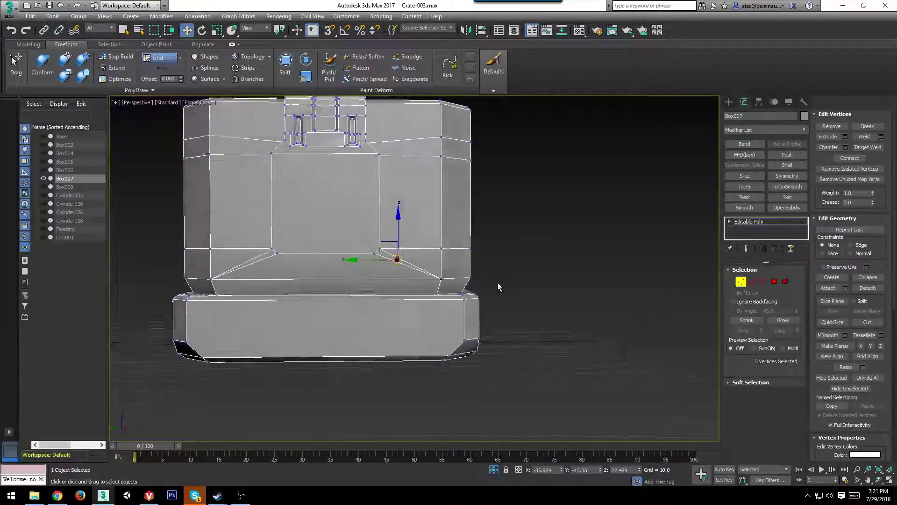
{"action": "scroll", "coordinate": [449, 283], "scroll_direction": "up", "scroll_amount": 2}
{"action": "key", "text": "F4"}
{"action": "middle_click_drag", "start_coordinate": [449, 284], "coordinate": [516, 294]}
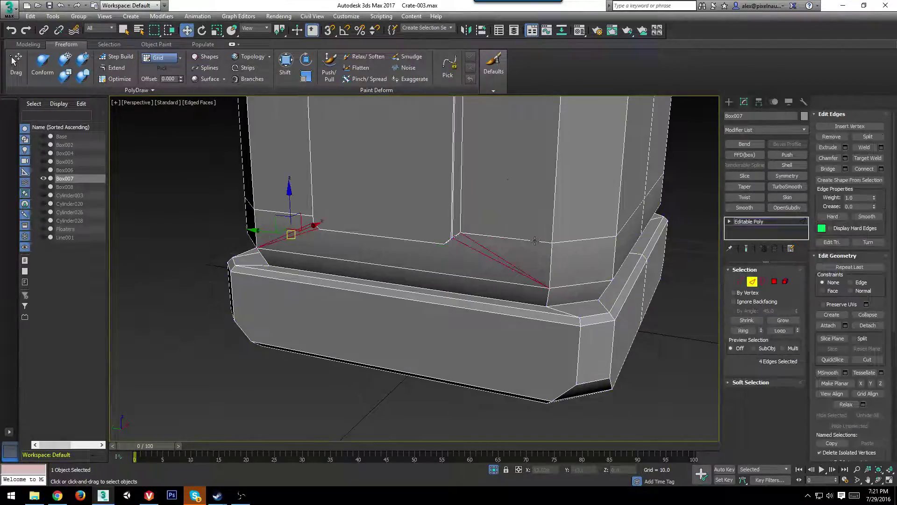
Remove the lower horizontal edges running around the crate body from both sides of the side panel, excluding the edge that belongs to the panel.
{"action": "double_click", "coordinate": [534, 241]}
{"action": "double_click", "coordinate": [279, 213], "text": "ctrl"}
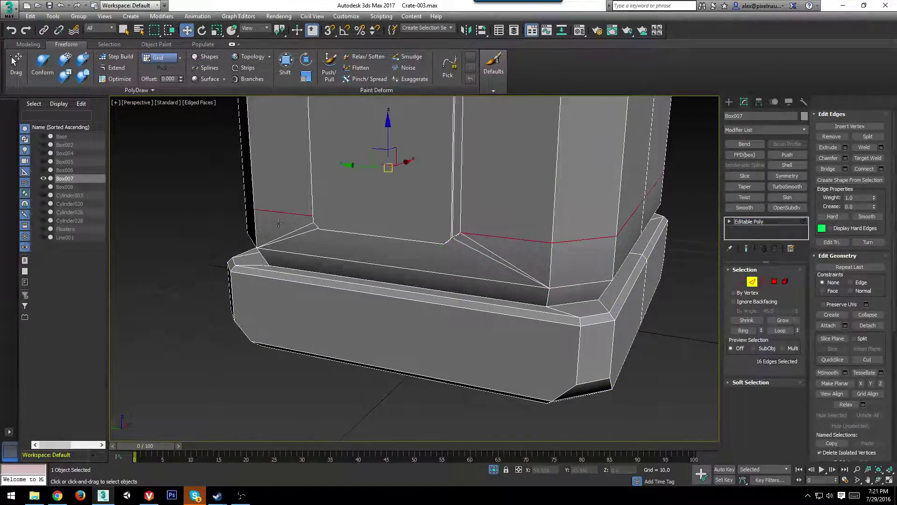
{"action": "middle_click_drag", "start_coordinate": [280, 223], "coordinate": [416, 286], "text": "alt"}
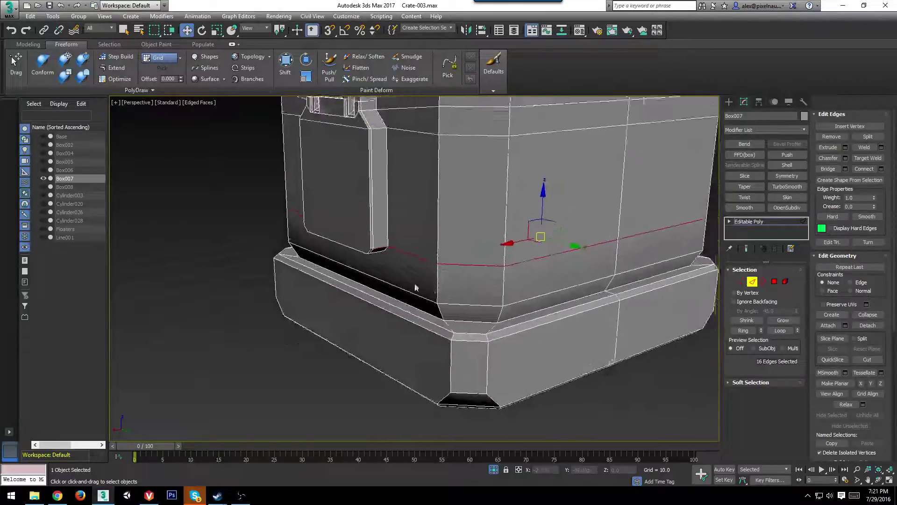
{"action": "scroll", "coordinate": [395, 188], "scroll_direction": "up", "scroll_amount": 6}
{"action": "middle_click_drag", "start_coordinate": [297, 256], "coordinate": [318, 240], "text": "alt"}
{"action": "scroll", "coordinate": [384, 243], "scroll_direction": "down", "scroll_amount": 7}
{"action": "left_click_drag", "start_coordinate": [318, 227], "coordinate": [386, 265], "text": "alt"}
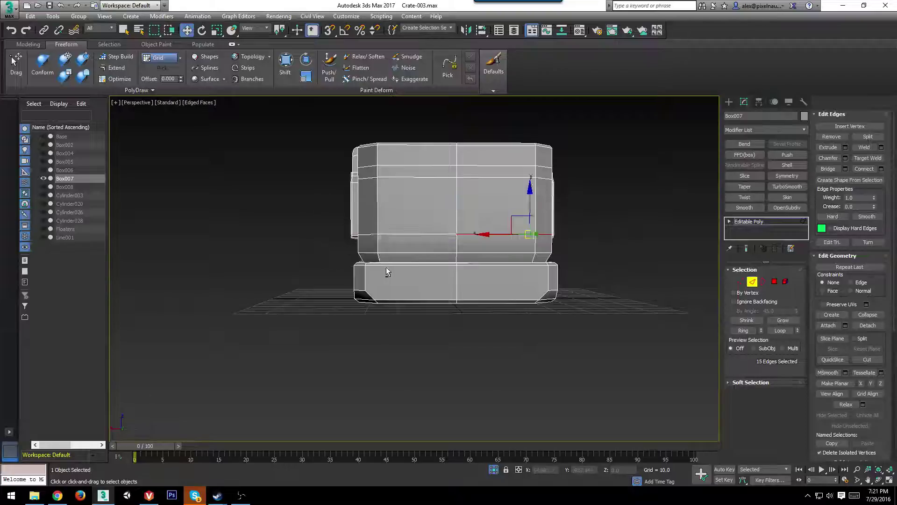
{"action": "middle_click_drag", "start_coordinate": [387, 269], "coordinate": [416, 274], "text": "alt"}
{"action": "scroll", "coordinate": [416, 274], "scroll_direction": "up", "scroll_amount": 4}
{"action": "left_click", "coordinate": [416, 278]}
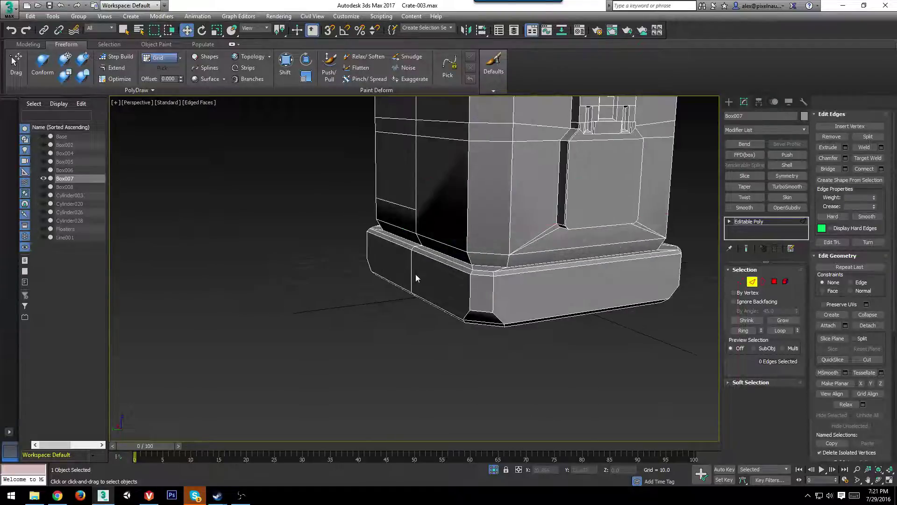
Remove the leftover lower horizontal edges on the crate body's two adjoining sides, up to the vertical centre lines.
{"action": "scroll", "coordinate": [438, 311], "scroll_direction": "down", "scroll_amount": 5}
{"action": "double_click", "coordinate": [352, 334]}
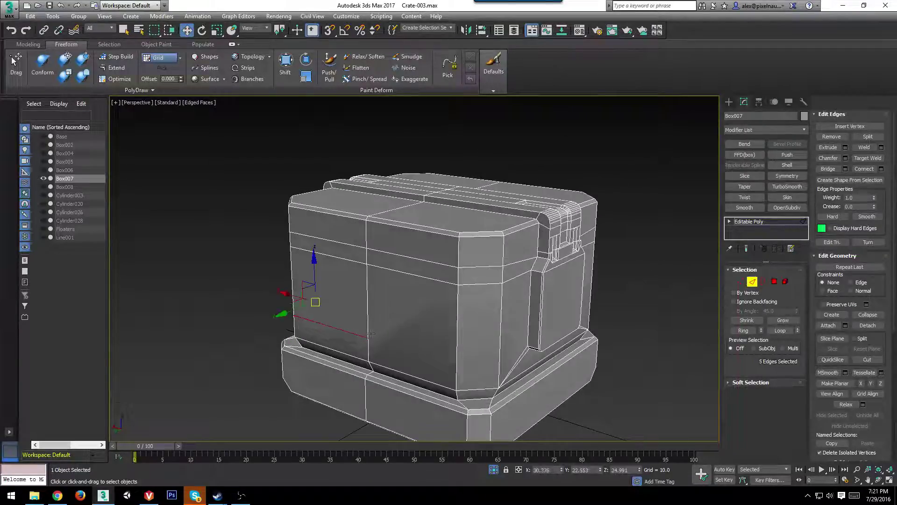
{"action": "scroll", "coordinate": [353, 332], "scroll_direction": "up", "scroll_amount": 5}
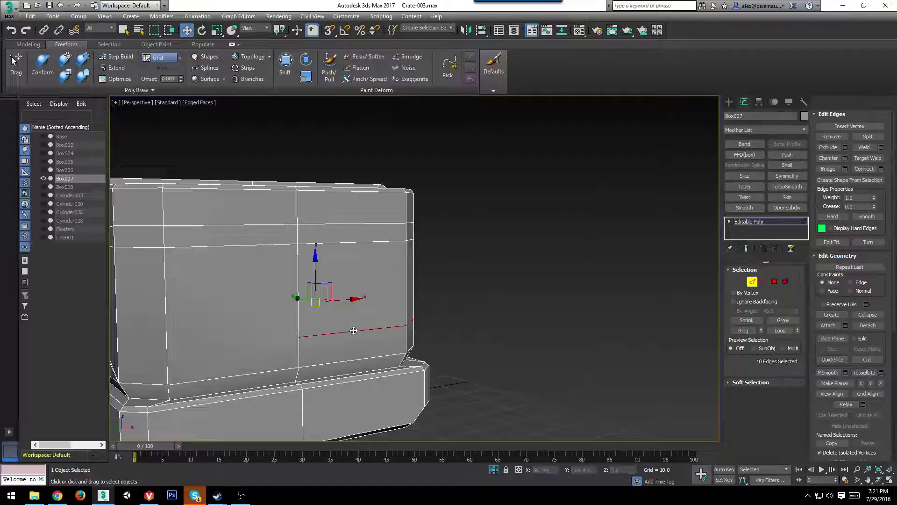
{"action": "key", "text": "ctrl+d"}
{"action": "scroll", "coordinate": [405, 286], "scroll_direction": "down", "scroll_amount": 5}
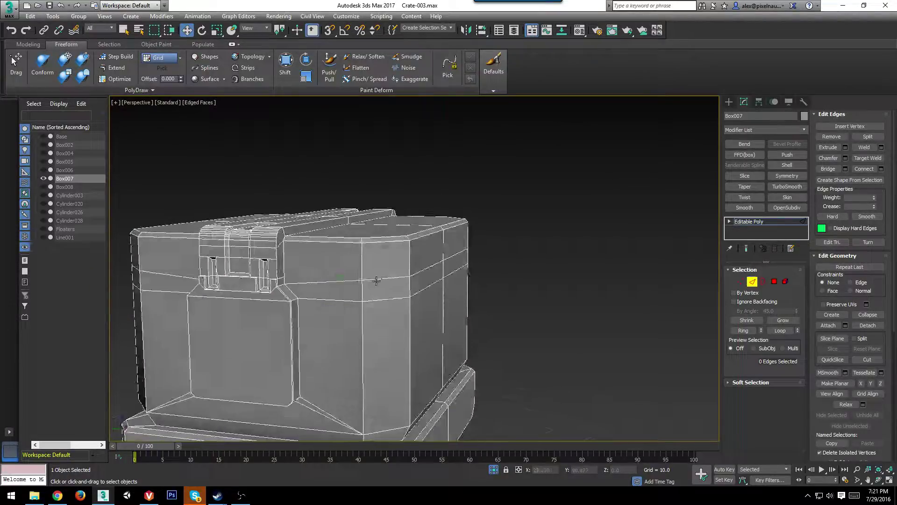
Remove the two upper horizontal edge loops around the crate body, leaving out their segments on the latch and side panel.
{"action": "double_click", "coordinate": [384, 300]}
{"action": "double_click", "coordinate": [173, 290], "text": "ctrl"}
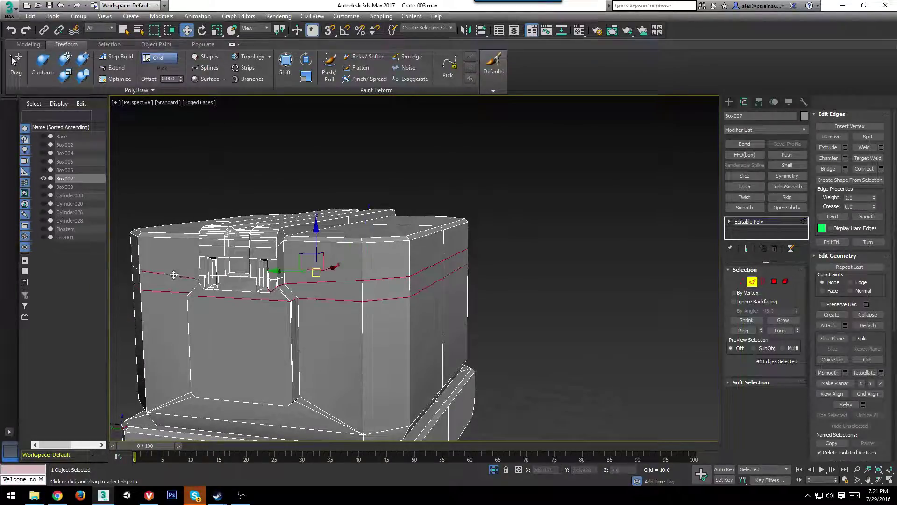
{"action": "double_click", "coordinate": [174, 275], "text": "ctrl"}
{"action": "middle_click_drag", "start_coordinate": [175, 276], "coordinate": [340, 305], "text": "alt"}
{"action": "scroll", "coordinate": [349, 304], "scroll_direction": "up", "scroll_amount": 5}
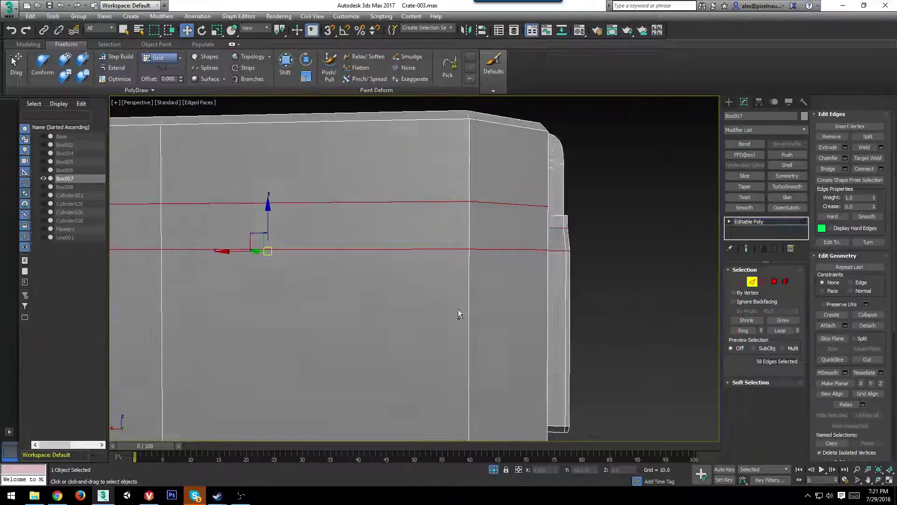
{"action": "middle_click_drag", "start_coordinate": [459, 310], "coordinate": [388, 276], "text": "alt"}
{"action": "scroll", "coordinate": [439, 299], "scroll_direction": "up", "scroll_amount": 3}
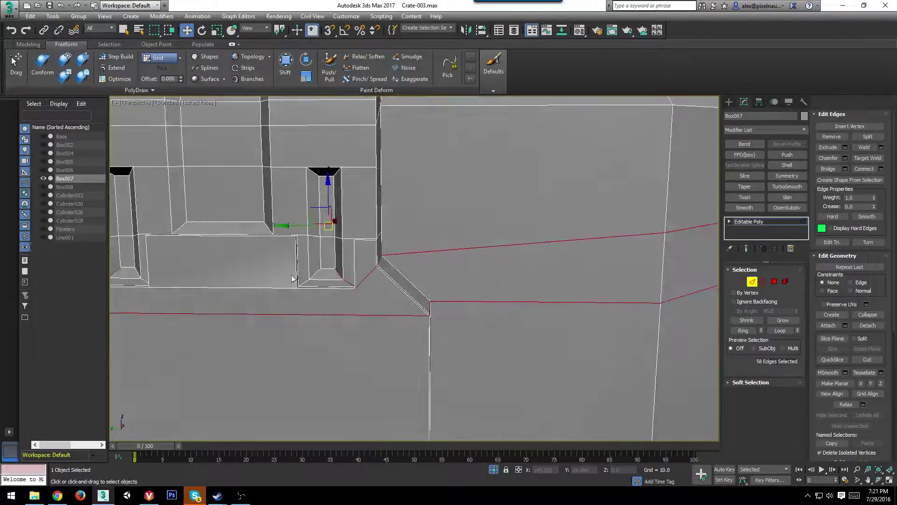
{"action": "middle_click_drag", "start_coordinate": [291, 278], "coordinate": [438, 278], "text": "alt"}
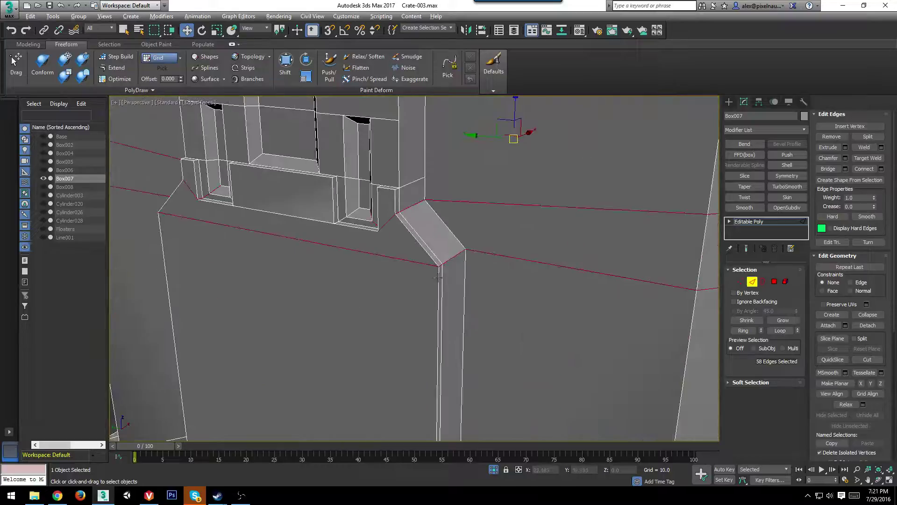
{"action": "left_click_drag", "start_coordinate": [448, 263], "coordinate": [449, 263], "text": "alt"}
{"action": "middle_click_drag", "start_coordinate": [201, 280], "coordinate": [422, 337], "text": "alt"}
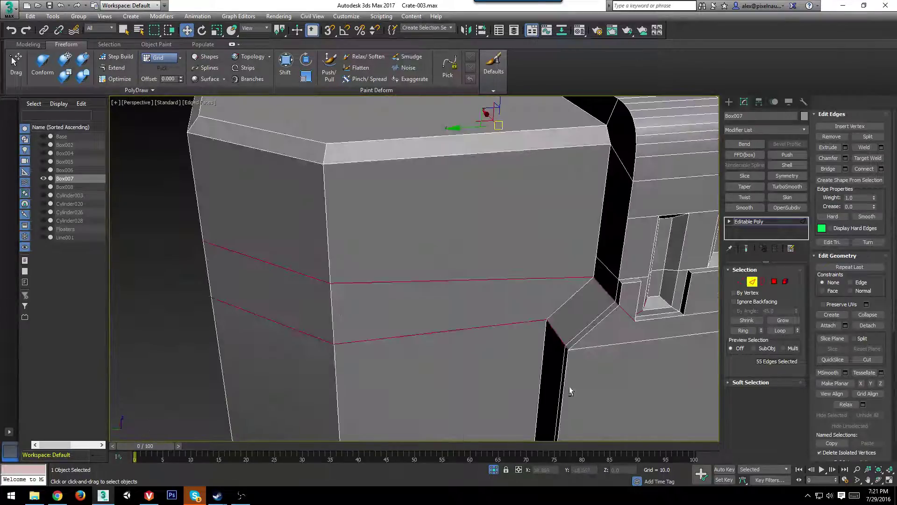
{"action": "left_click", "coordinate": [558, 340], "text": "alt"}
{"action": "middle_click_drag", "start_coordinate": [606, 307], "coordinate": [453, 310], "text": "alt"}
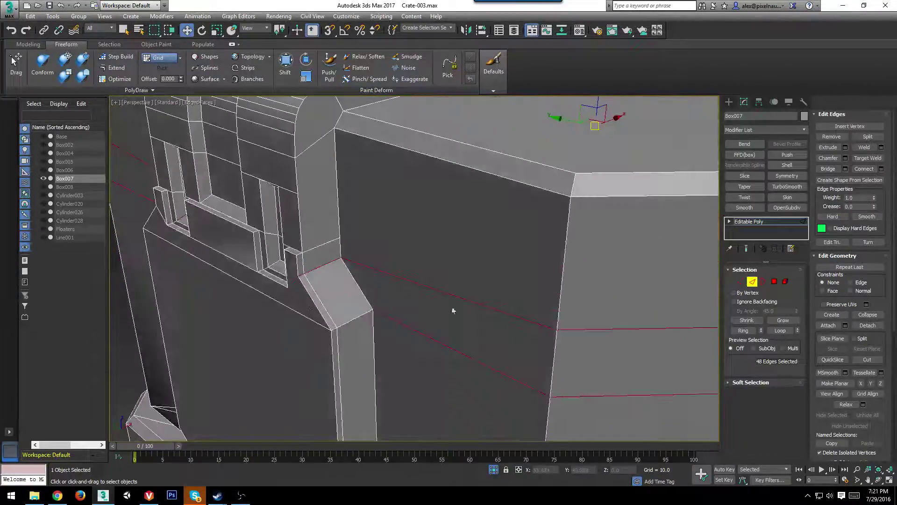
{"action": "middle_click_drag", "start_coordinate": [333, 294], "coordinate": [383, 303], "text": "alt"}
{"action": "scroll", "coordinate": [392, 301], "scroll_direction": "up", "scroll_amount": 6}
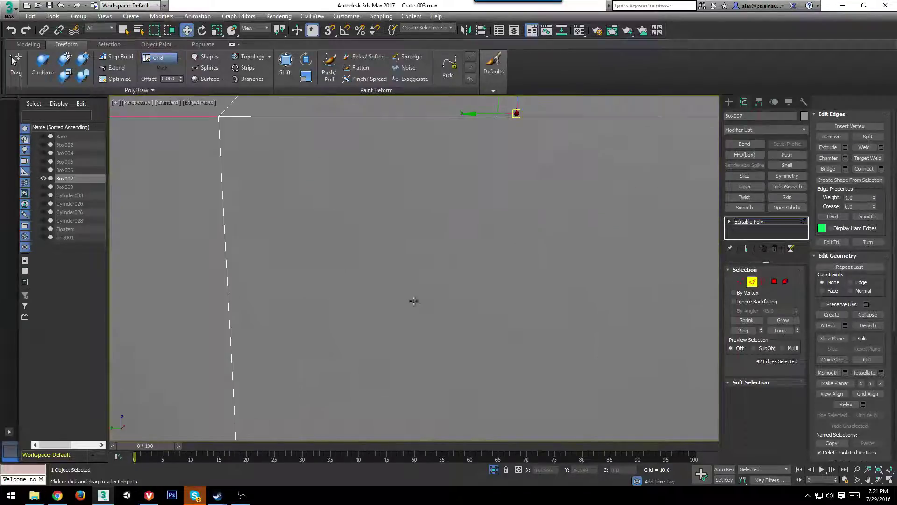
{"action": "scroll", "coordinate": [402, 315], "scroll_direction": "down", "scroll_amount": 2}
{"action": "left_click_drag", "start_coordinate": [291, 406], "coordinate": [290, 406], "text": "alt"}
{"action": "scroll", "coordinate": [394, 354], "scroll_direction": "down", "scroll_amount": 2}
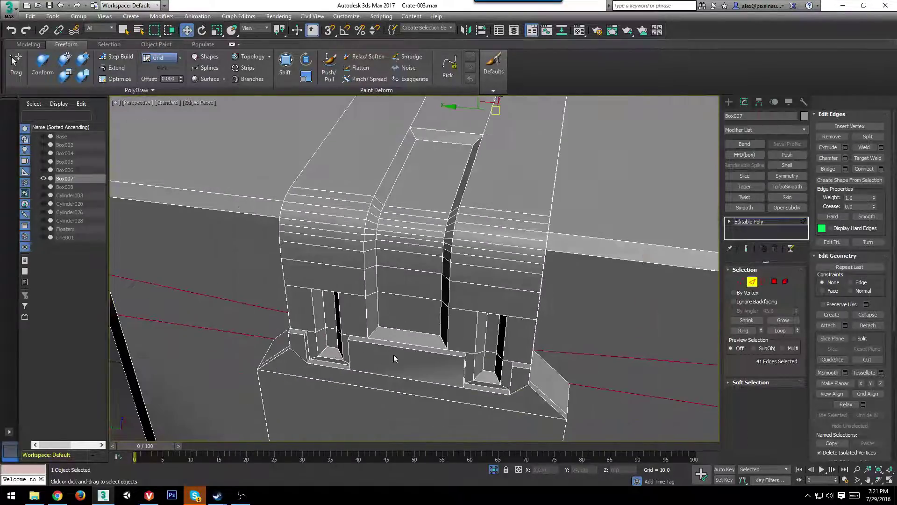
{"action": "middle_click_drag", "start_coordinate": [394, 354], "coordinate": [498, 368]}
{"action": "scroll", "coordinate": [419, 333], "scroll_direction": "down", "scroll_amount": 3}
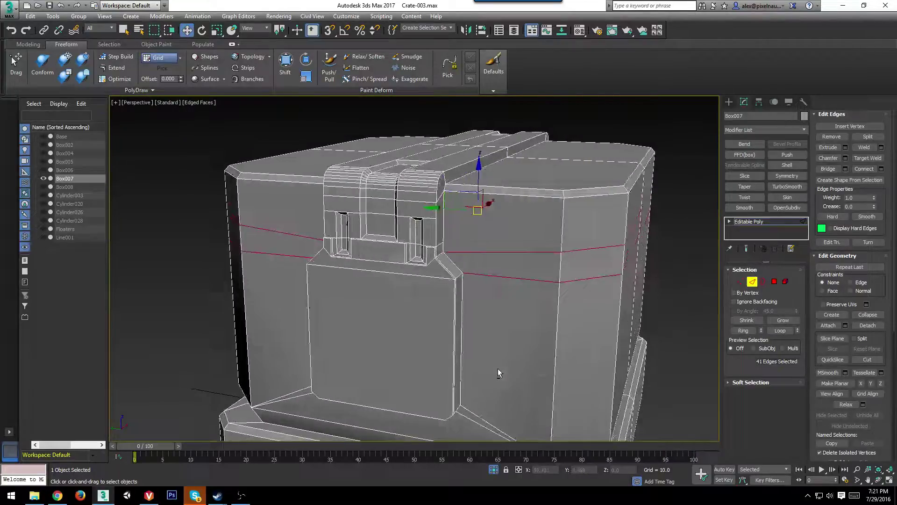
{"action": "key", "text": "BackSpace"}
Connect the side panel's two upper vertices to the crate body's top corner vertex on one side of the latch.
{"action": "key", "text": "1"}
{"action": "left_click", "coordinate": [461, 273]}
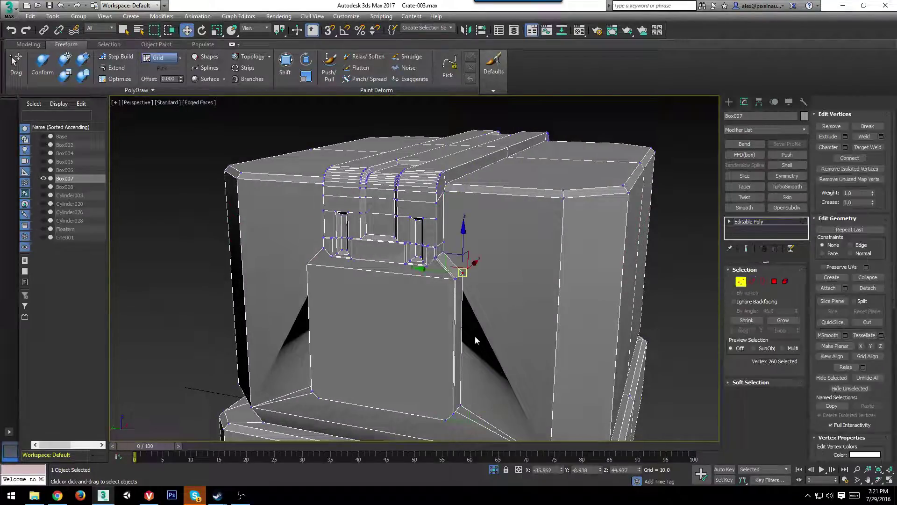
{"action": "middle_click_drag", "start_coordinate": [493, 329], "coordinate": [504, 322], "text": "alt"}
{"action": "left_click", "coordinate": [565, 195], "text": "ctrl"}
{"action": "key", "text": "ctrl+shift+e"}
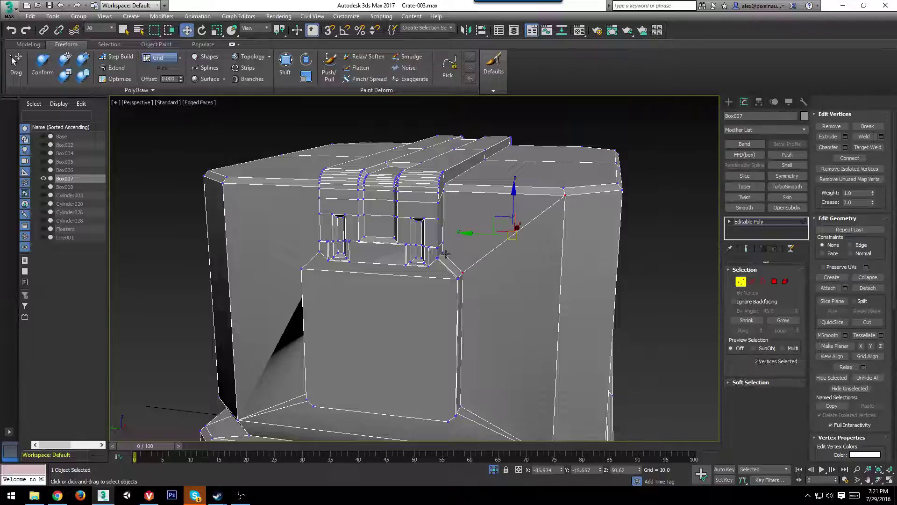
{"action": "left_click", "coordinate": [443, 252]}
{"action": "left_click", "coordinate": [565, 196], "text": "ctrl"}
Connect the side panel's two upper vertices to the body's top corner vertex on the opposite side of the latch.
{"action": "middle_click_drag", "start_coordinate": [355, 337], "coordinate": [372, 324], "text": "alt"}
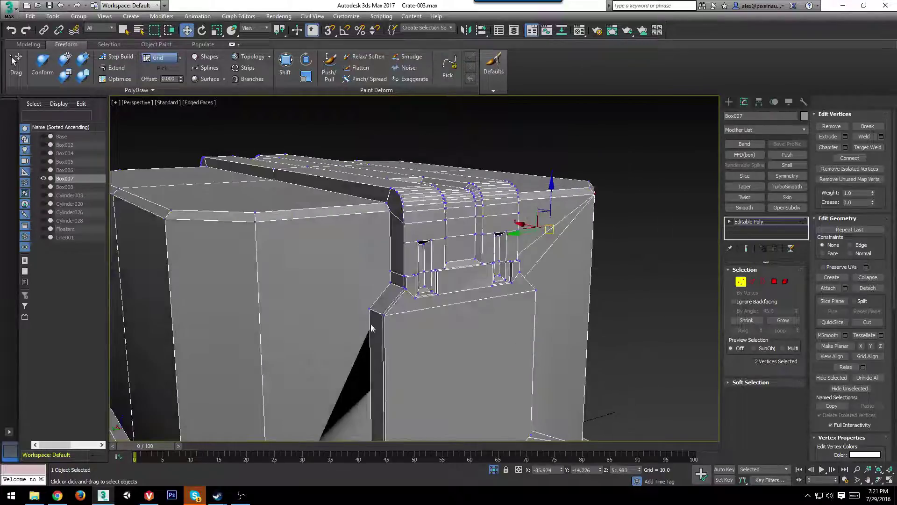
{"action": "left_click", "coordinate": [369, 309]}
{"action": "left_click", "coordinate": [391, 282], "text": "ctrl"}
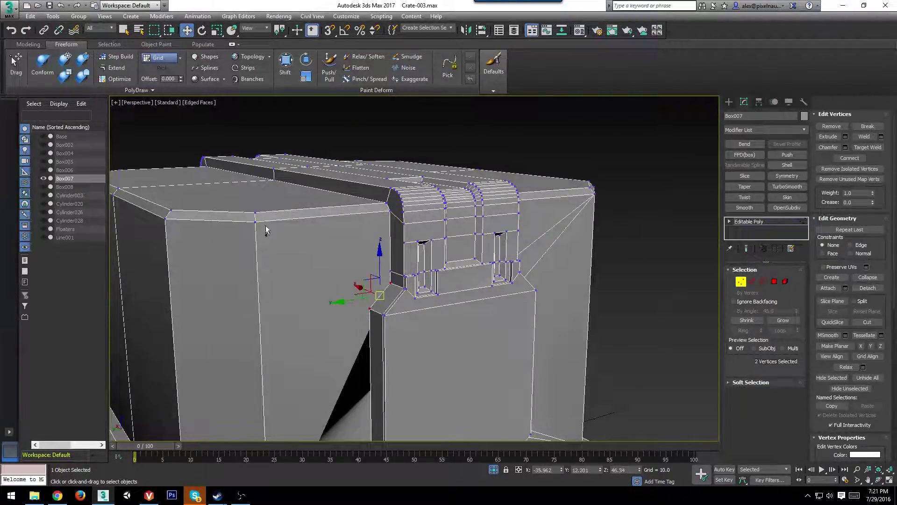
{"action": "left_click", "coordinate": [257, 223], "text": "ctrl"}
{"action": "key", "text": "ctrl+shift+e"}
{"action": "middle_click_drag", "start_coordinate": [391, 281], "coordinate": [397, 321], "text": "alt"}
{"action": "scroll", "coordinate": [397, 320], "scroll_direction": "up", "scroll_amount": 5}
Connect the latch's lower front vertex to the panel's upper rear vertex and remove the horizontal edge above on the latch's side face.
{"action": "key", "text": "2"}
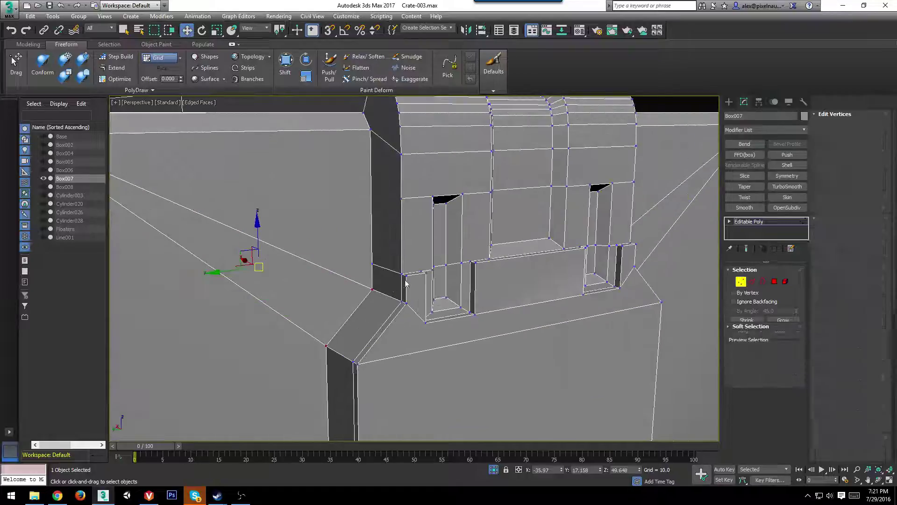
{"action": "left_click", "coordinate": [402, 276]}
{"action": "middle_click_drag", "start_coordinate": [401, 275], "coordinate": [399, 283], "text": "alt"}
{"action": "key", "text": "1"}
{"action": "scroll", "coordinate": [398, 283], "scroll_direction": "up", "scroll_amount": 3}
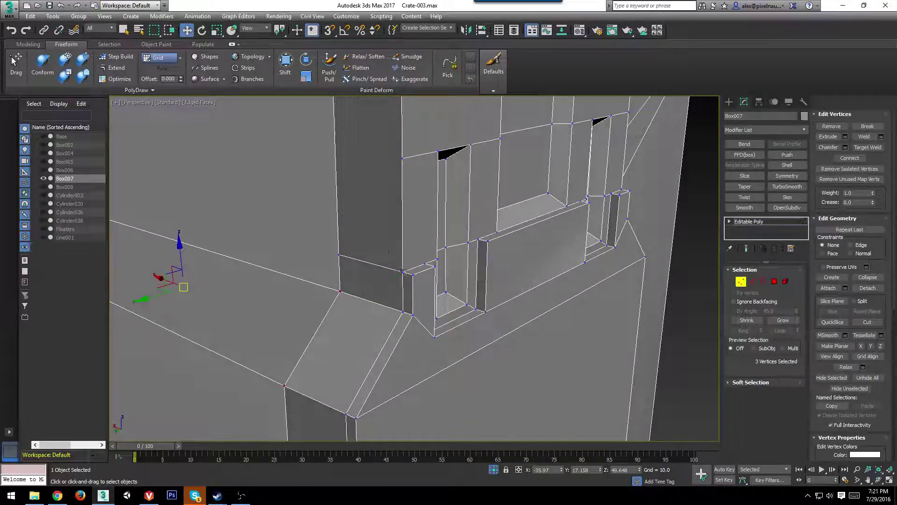
{"action": "left_click", "coordinate": [402, 271]}
{"action": "middle_click_drag", "start_coordinate": [376, 322], "coordinate": [397, 293], "text": "alt"}
{"action": "left_click", "coordinate": [329, 305], "text": "ctrl"}
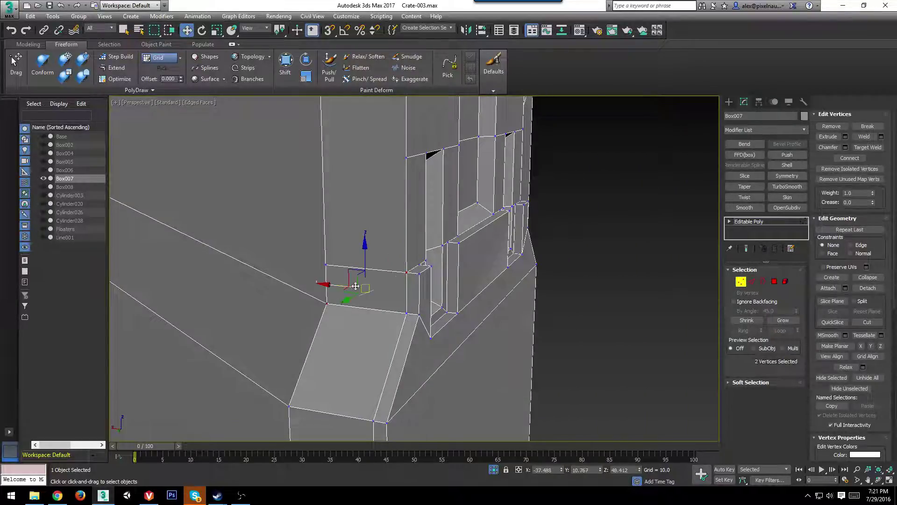
{"action": "key", "text": "ctrl+shift+e"}
{"action": "key", "text": "2"}
{"action": "left_click", "coordinate": [365, 271]}
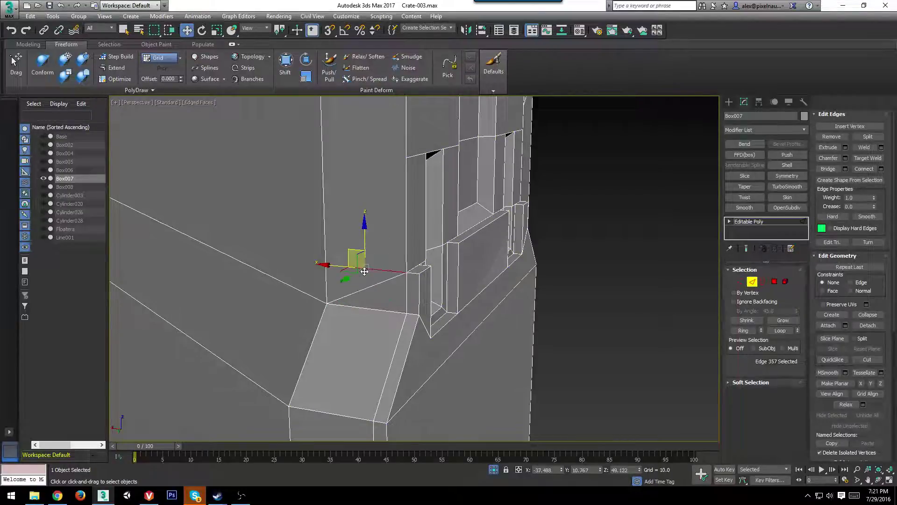
{"action": "key", "text": "ctrl+BackSpace"}
Remove the horizontal edge on the latch's other side face and connect its lower front vertex to the panel's upper rear vertex.
{"action": "scroll", "coordinate": [365, 271], "scroll_direction": "down", "scroll_amount": 2}
{"action": "middle_click_drag", "start_coordinate": [419, 254], "coordinate": [430, 323], "text": "alt"}
{"action": "scroll", "coordinate": [433, 323], "scroll_direction": "up", "scroll_amount": 2}
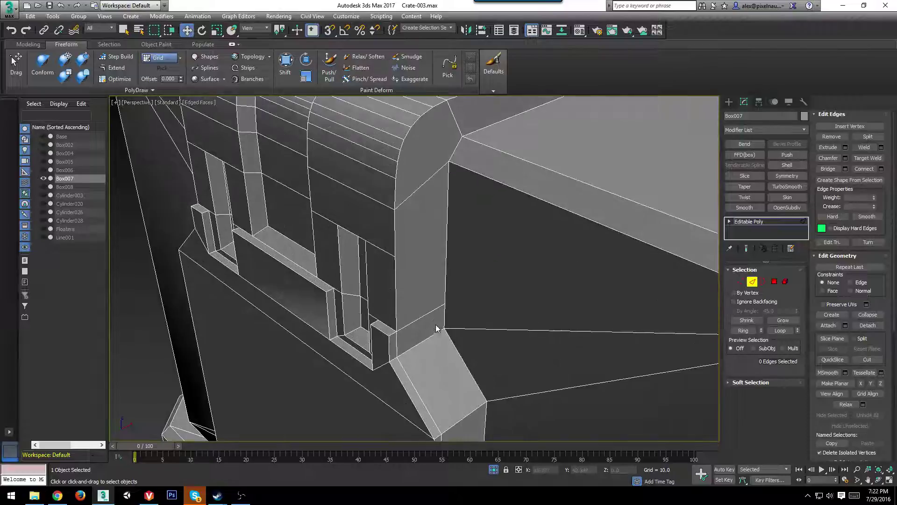
{"action": "left_click", "coordinate": [424, 316]}
{"action": "key", "text": "ctrl+BackSpace"}
{"action": "key", "text": "1"}
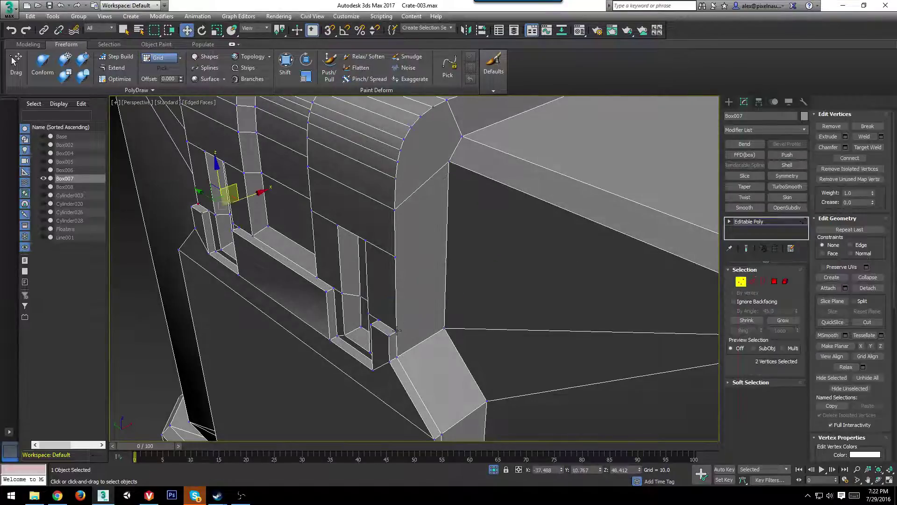
{"action": "left_click", "coordinate": [396, 332]}
{"action": "left_click", "coordinate": [445, 329], "text": "ctrl"}
{"action": "middle_click_drag", "start_coordinate": [475, 349], "coordinate": [421, 345], "text": "alt"}
Remove the thin edge loop running beside the side panel's front border.
{"action": "left_click", "coordinate": [755, 281]}
{"action": "double_click", "coordinate": [408, 338]}
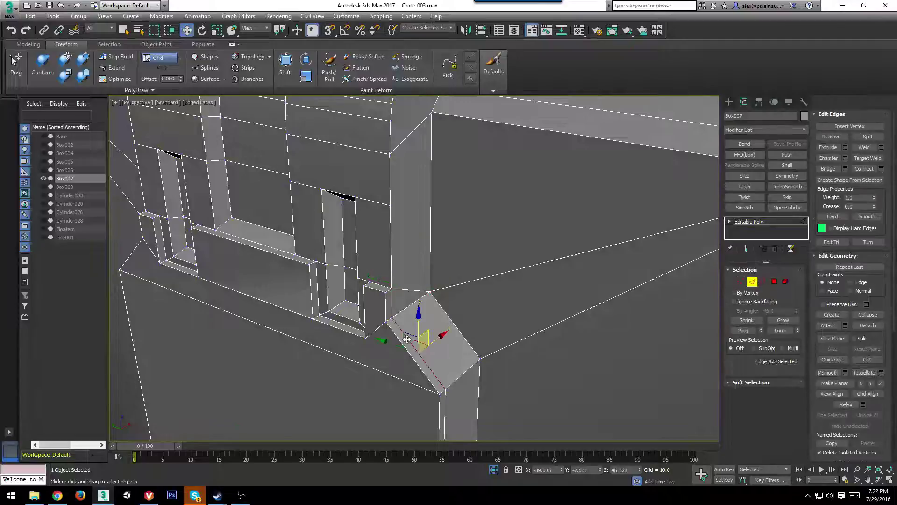
{"action": "scroll", "coordinate": [414, 414], "scroll_direction": "down", "scroll_amount": 5}
{"action": "middle_click_drag", "start_coordinate": [415, 414], "coordinate": [382, 320], "text": "alt"}
{"action": "scroll", "coordinate": [382, 321], "scroll_direction": "up", "scroll_amount": 4}
{"action": "left_click", "coordinate": [381, 321]}
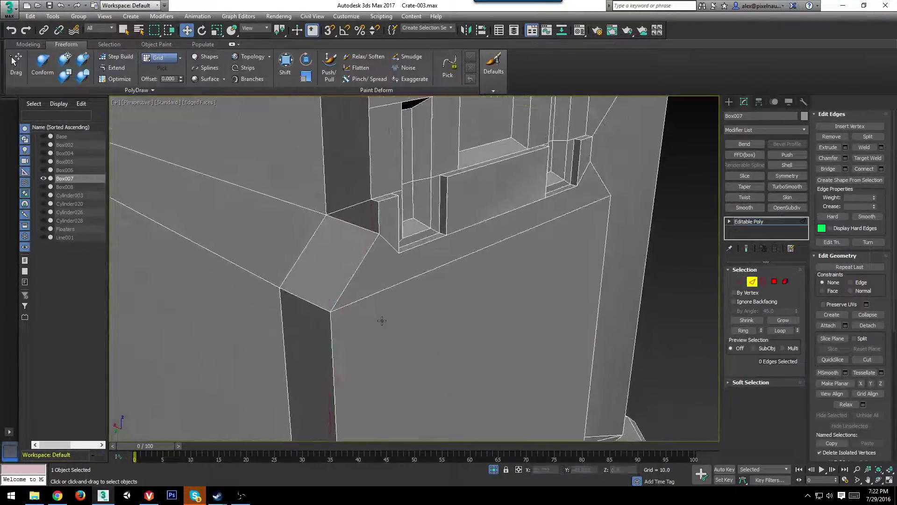
Connect the latch's lower front vertex to the side panel's upper front corner vertex directly beneath it.
{"action": "key", "text": "1"}
{"action": "left_click", "coordinate": [370, 200]}
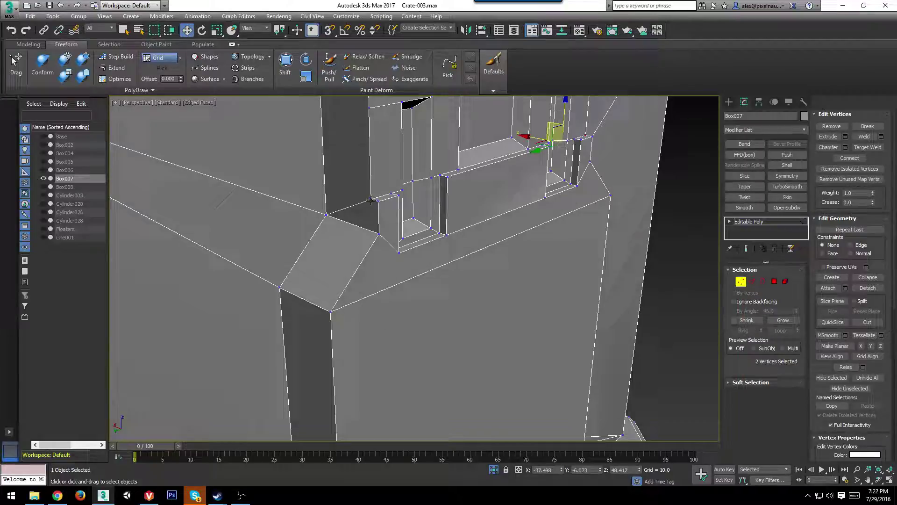
{"action": "left_click", "coordinate": [377, 235], "text": "ctrl"}
{"action": "mouse_move", "coordinate": [495, 225]}
{"action": "middle_mouse_down", "text": "alt"}
{"action": "mouse_move", "coordinate": [438, 195]}
{"action": "mouse_move", "coordinate": [499, 237]}
{"action": "middle_mouse_up", "text": "alt"}
{"action": "middle_click_drag", "start_coordinate": [499, 236], "coordinate": [466, 301]}
{"action": "middle_click_drag", "start_coordinate": [467, 302], "coordinate": [322, 310], "text": "alt"}
{"action": "scroll", "coordinate": [402, 269], "scroll_direction": "up", "scroll_amount": 3}
Connect the top corners of the latch's first slot to the outer and inner vertices on the edge line above.
{"action": "left_click", "coordinate": [324, 308]}
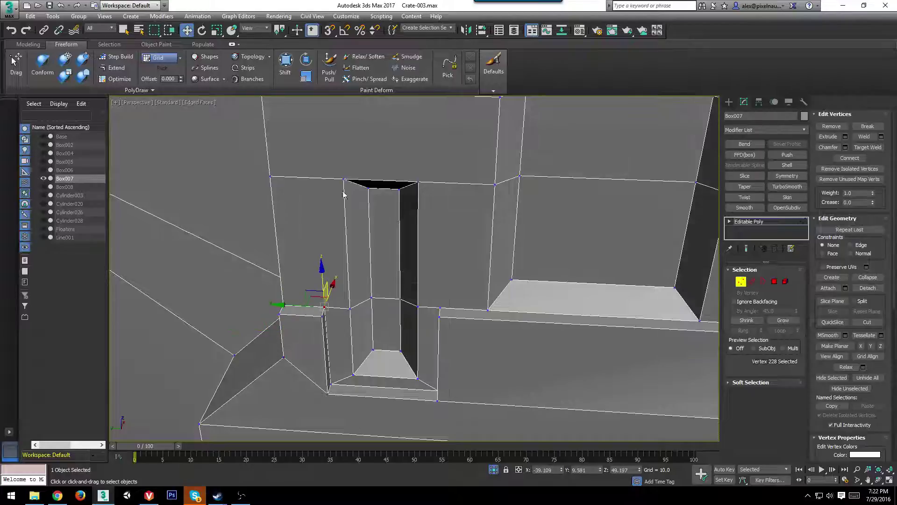
{"action": "left_click", "coordinate": [344, 180], "text": "ctrl"}
{"action": "middle_click_drag", "start_coordinate": [344, 180], "coordinate": [344, 204], "text": "alt"}
{"action": "left_click", "coordinate": [346, 181]}
{"action": "scroll", "coordinate": [347, 181], "scroll_direction": "down", "scroll_amount": 3}
{"action": "middle_click_drag", "start_coordinate": [344, 204], "coordinate": [337, 215], "text": "alt"}
{"action": "left_click", "coordinate": [295, 150], "text": "ctrl"}
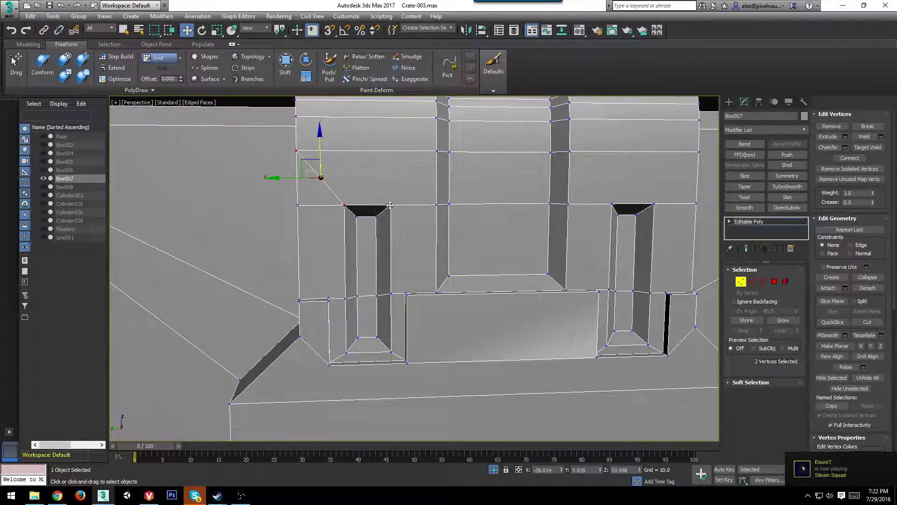
{"action": "left_click", "coordinate": [390, 205]}
{"action": "left_click", "coordinate": [437, 151], "text": "ctrl"}
Connect the top corners of the latch's second slot to the inner and outer vertices on the edge line above.
{"action": "left_click", "coordinate": [570, 151]}
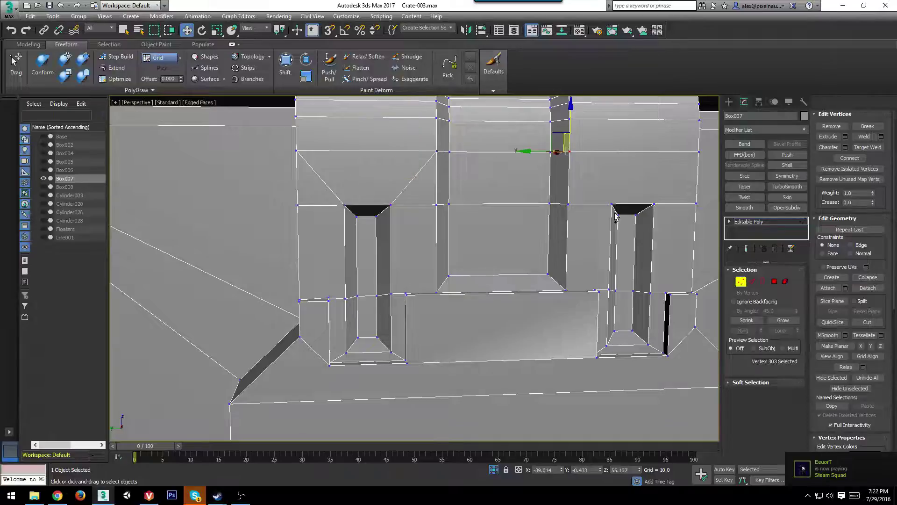
{"action": "left_click", "coordinate": [611, 204], "text": "ctrl"}
{"action": "left_click", "coordinate": [653, 203]}
{"action": "left_click", "coordinate": [697, 151], "text": "ctrl"}
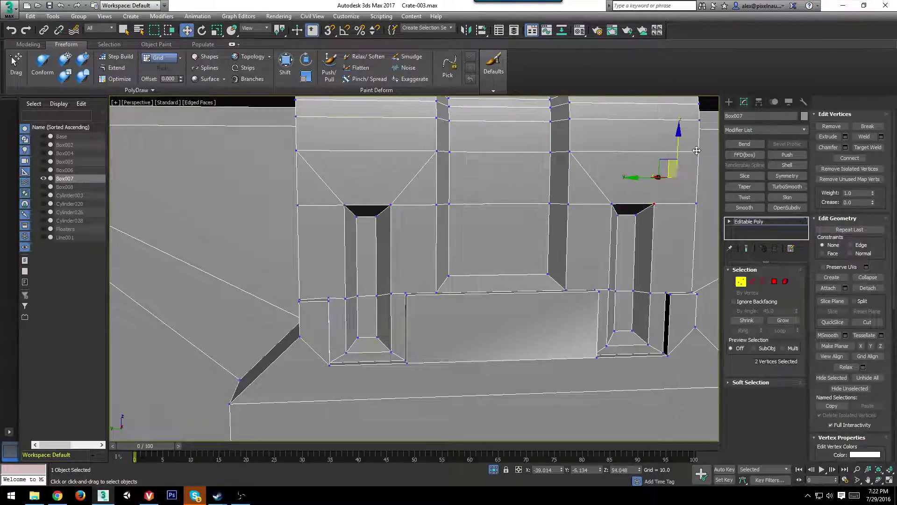
Remove the horizontal edges across the latch front level with the tops of both slots, keeping the slots' own top edges.
{"action": "key", "text": "2"}
{"action": "left_click", "coordinate": [673, 203]}
{"action": "double_click", "coordinate": [603, 204]}
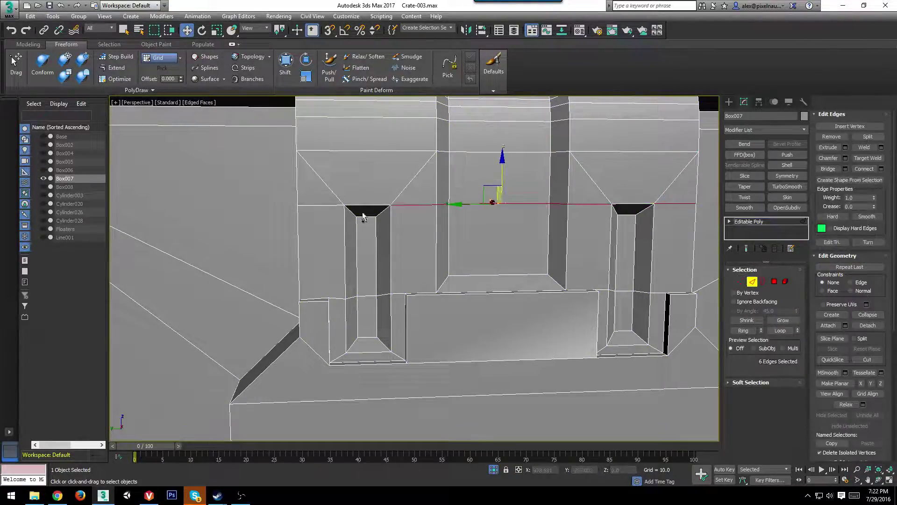
{"action": "left_click", "coordinate": [331, 205], "text": "ctrl"}
{"action": "middle_click_drag", "start_coordinate": [330, 205], "coordinate": [377, 230], "text": "alt"}
{"action": "key", "text": "ctrl+BackSpace"}
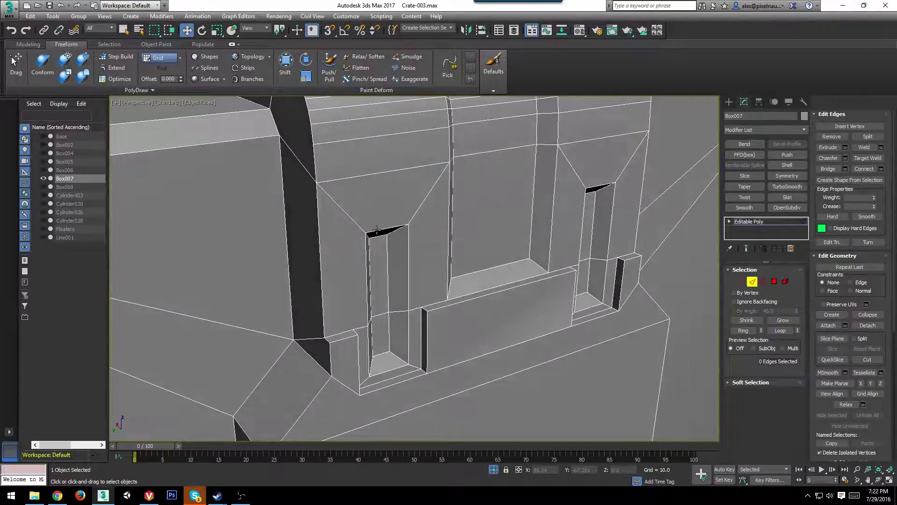
Remove the horizontal edges crossing both latch slots and their side faces, keeping the raised lip's own top edges.
{"action": "double_click", "coordinate": [385, 312]}
{"action": "middle_click_drag", "start_coordinate": [384, 312], "coordinate": [563, 350], "text": "alt"}
{"action": "double_click", "coordinate": [574, 308], "text": "ctrl"}
{"action": "scroll", "coordinate": [564, 349], "scroll_direction": "up", "scroll_amount": 3}
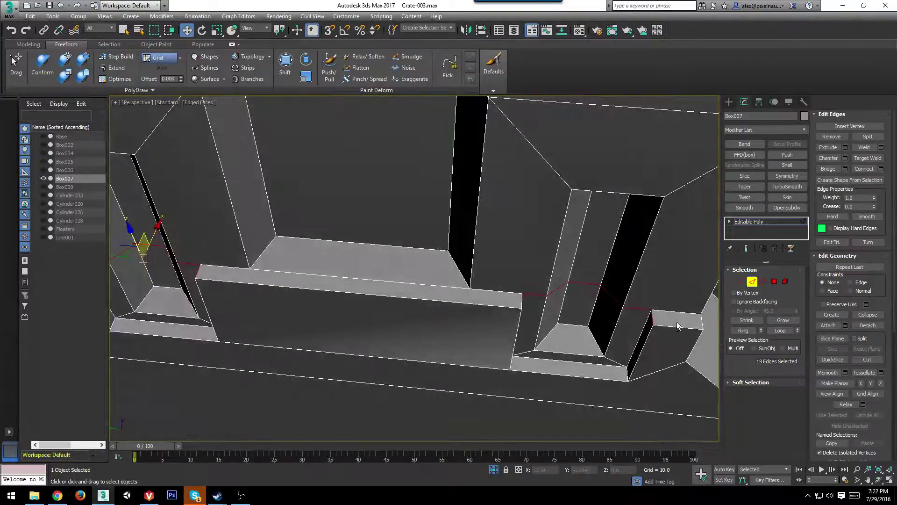
{"action": "left_click", "coordinate": [652, 318], "text": "alt"}
{"action": "middle_click_drag", "start_coordinate": [262, 317], "coordinate": [461, 313]}
{"action": "left_click", "coordinate": [305, 309], "text": "alt"}
{"action": "left_click", "coordinate": [430, 311], "text": "alt"}
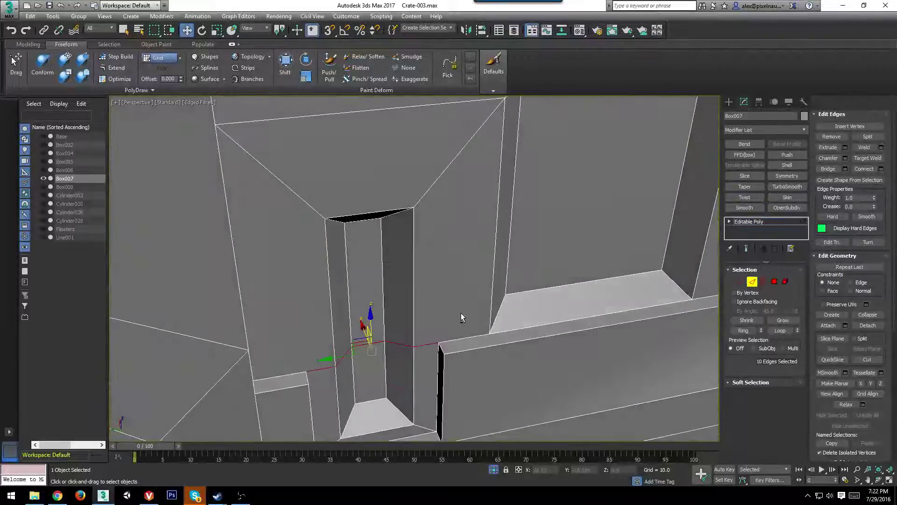
{"action": "key", "text": "ctrl+BackSpace"}
Connect the first slot's top corners to the top corners of the raised blocks on either side of it.
{"action": "key", "text": "1"}
{"action": "left_click", "coordinate": [436, 343]}
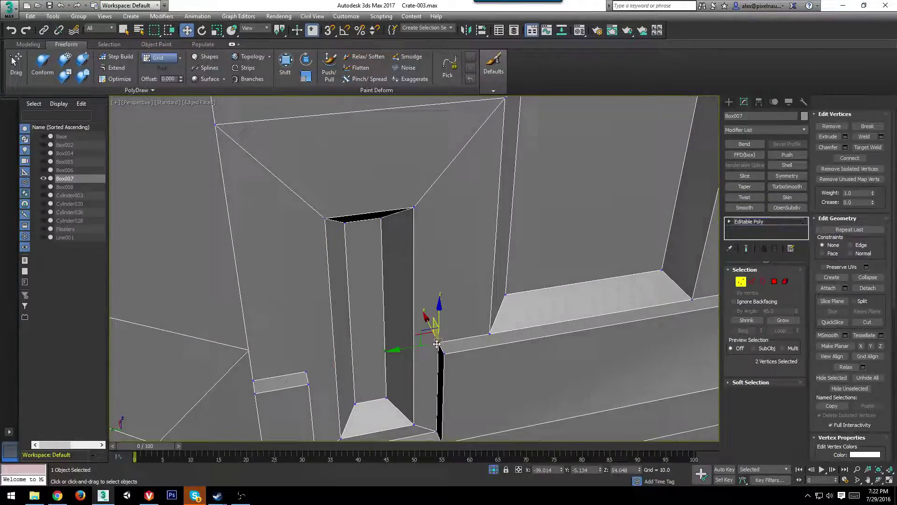
{"action": "left_click", "coordinate": [413, 206], "text": "ctrl"}
{"action": "left_click", "coordinate": [326, 218]}
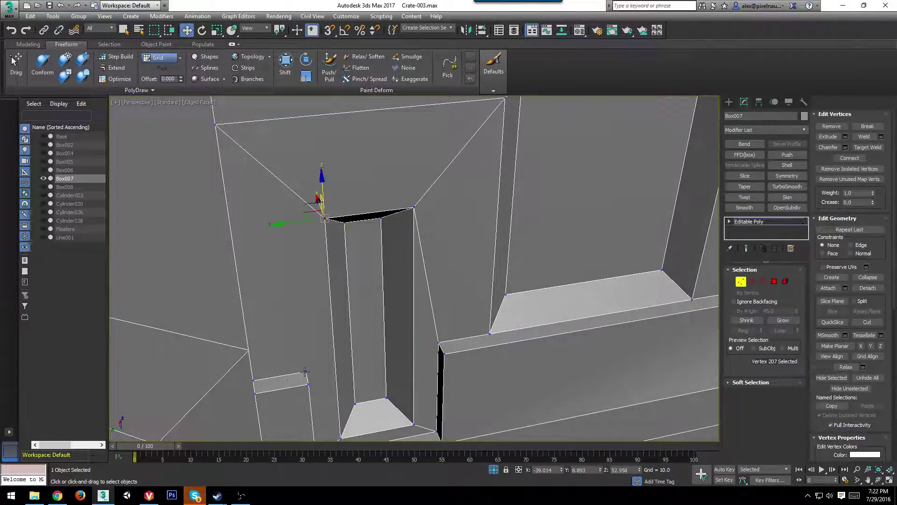
{"action": "left_click", "coordinate": [305, 372], "text": "ctrl"}
{"action": "scroll", "coordinate": [494, 392], "scroll_direction": "down", "scroll_amount": 3}
Connect the second slot's top corners to the top corners of the raised blocks on either side of it.
{"action": "middle_click_drag", "start_coordinate": [494, 393], "coordinate": [396, 330], "text": "alt"}
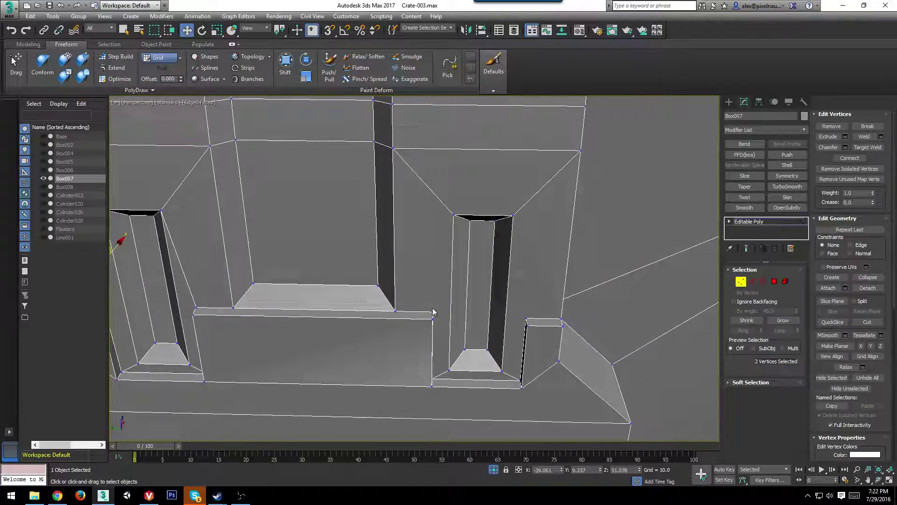
{"action": "left_click", "coordinate": [513, 216]}
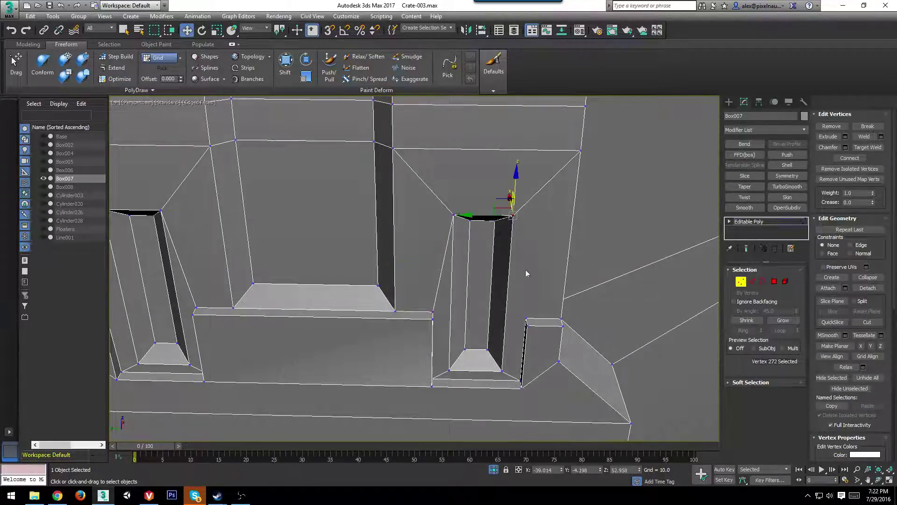
{"action": "left_click", "coordinate": [527, 318], "text": "ctrl"}
{"action": "key", "text": "ctrl+shift+e"}
Connect the front corners of the latch's central recess to the front top corners of the raised lip below it.
{"action": "middle_click_drag", "start_coordinate": [371, 341], "coordinate": [405, 332], "text": "alt"}
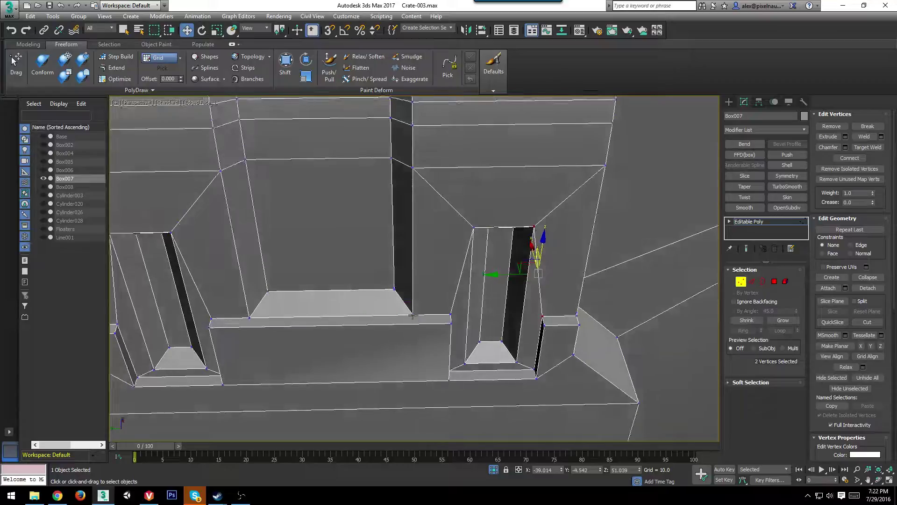
{"action": "left_click", "coordinate": [413, 315]}
{"action": "left_click", "coordinate": [451, 323], "text": "ctrl"}
{"action": "key", "text": "ctrl+shift+e"}
{"action": "left_click", "coordinate": [248, 317]}
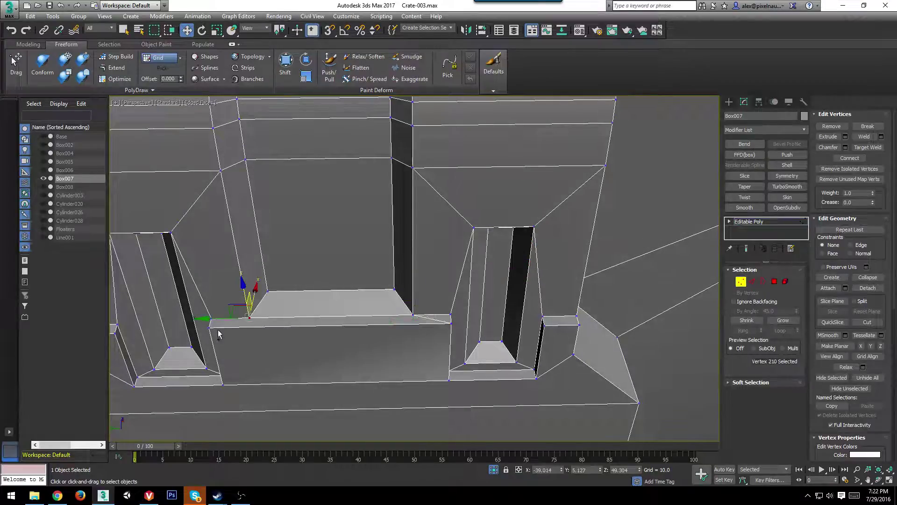
{"action": "left_click", "coordinate": [210, 328], "text": "ctrl"}
{"action": "key", "text": "ctrl+shift+e"}
Connect the outer lower corner vertices of the latch to the nearest upper corners of the front panel.
{"action": "scroll", "coordinate": [347, 340], "scroll_direction": "down", "scroll_amount": 5}
{"action": "mouse_move", "coordinate": [348, 341]}
{"action": "middle_mouse_down", "text": "alt"}
{"action": "mouse_move", "coordinate": [317, 333]}
{"action": "mouse_move", "coordinate": [357, 325]}
{"action": "mouse_move", "coordinate": [338, 315]}
{"action": "mouse_move", "coordinate": [459, 359]}
{"action": "mouse_move", "coordinate": [475, 287]}
{"action": "mouse_move", "coordinate": [351, 344]}
{"action": "middle_mouse_up", "text": "alt"}
{"action": "scroll", "coordinate": [358, 326], "scroll_direction": "up", "scroll_amount": 4}
{"action": "left_click", "coordinate": [358, 292]}
{"action": "left_click", "coordinate": [299, 266]}
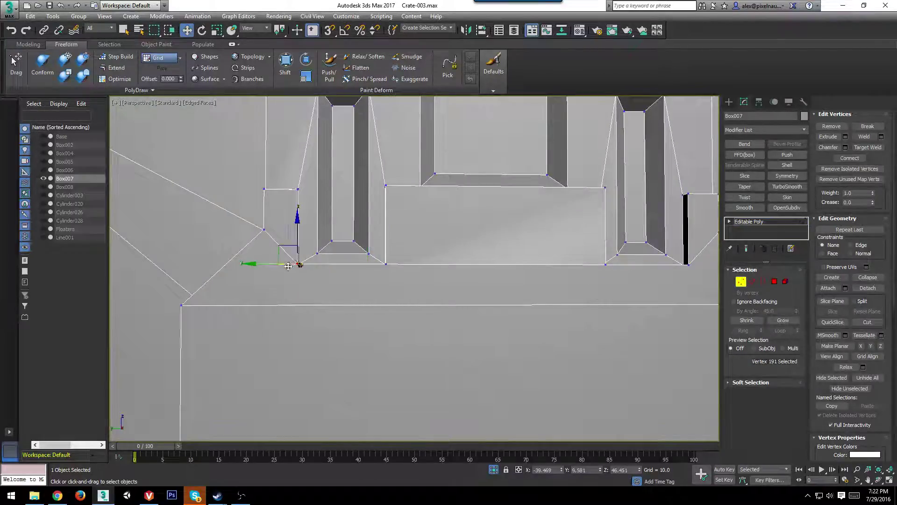
{"action": "left_click", "coordinate": [185, 305], "text": "ctrl"}
{"action": "middle_click_drag", "start_coordinate": [610, 343], "coordinate": [465, 271], "text": "alt"}
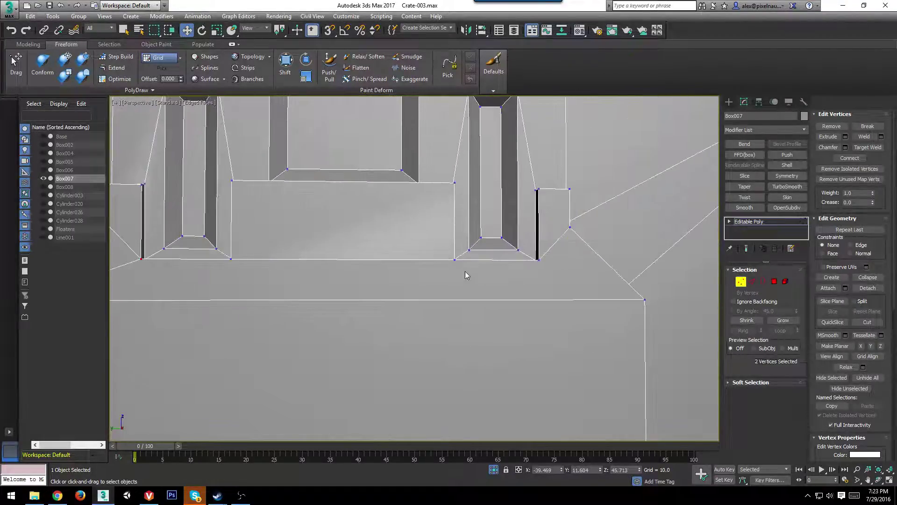
{"action": "left_click", "coordinate": [536, 261]}
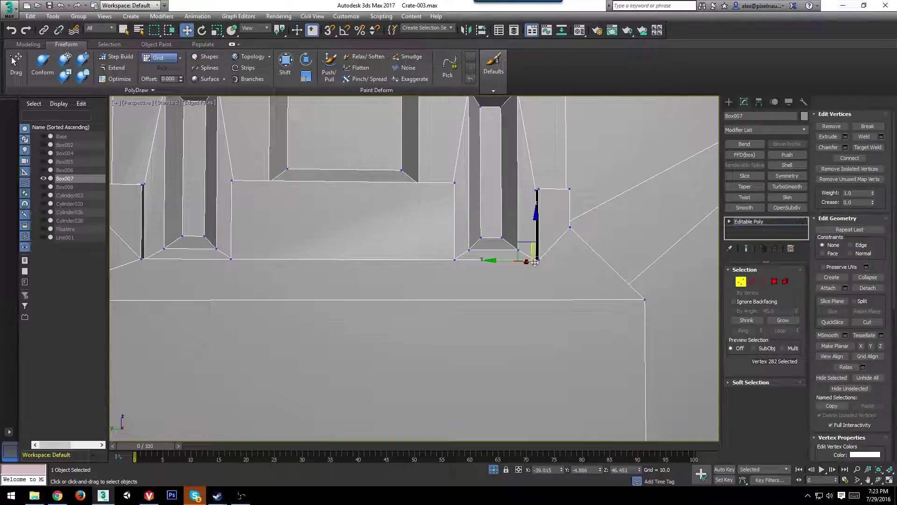
{"action": "left_click", "coordinate": [642, 299], "text": "ctrl"}
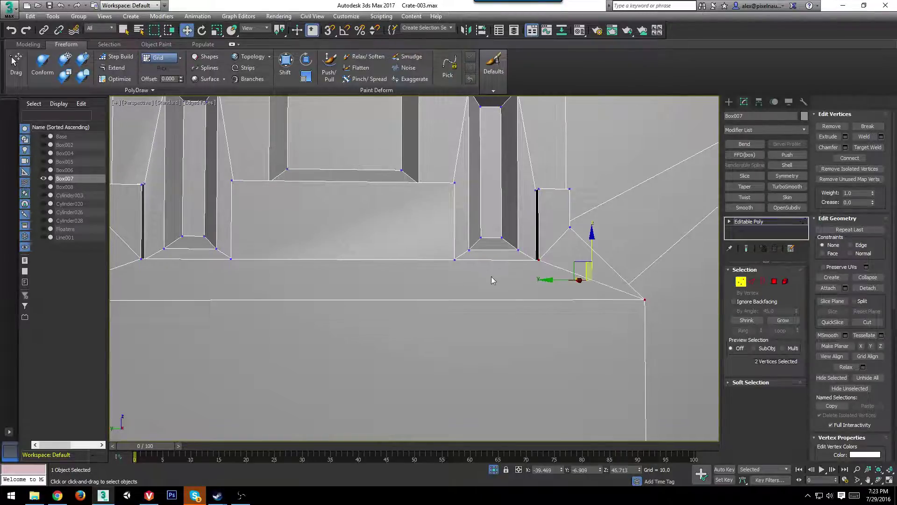
Connect the two lower corners of the latch's central raised lip to the nearest upper corners of the front panel.
{"action": "middle_click_drag", "start_coordinate": [491, 277], "coordinate": [486, 310], "text": "alt"}
{"action": "left_click", "coordinate": [459, 263]}
{"action": "left_click", "coordinate": [455, 263]}
{"action": "left_click", "coordinate": [644, 300], "text": "ctrl"}
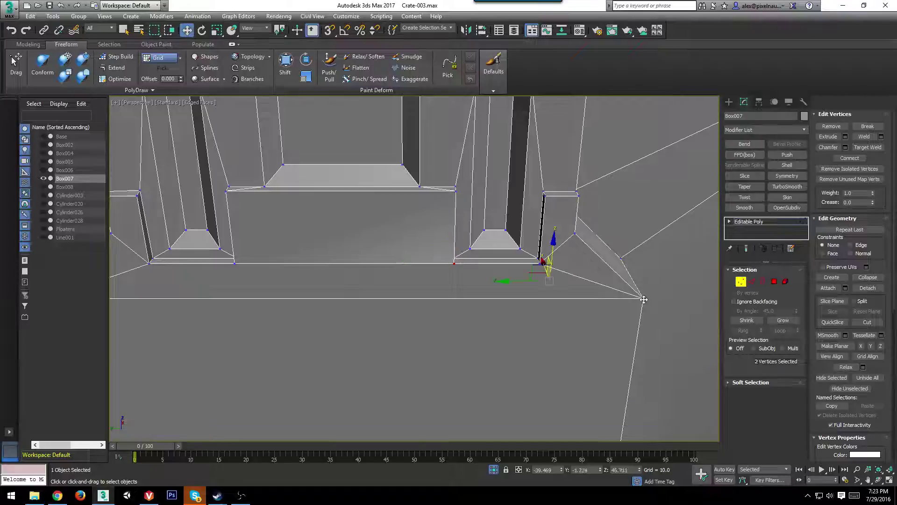
{"action": "key", "text": "ctrl+shift+e"}
{"action": "left_click", "coordinate": [234, 264]}
{"action": "middle_click_drag", "start_coordinate": [220, 302], "coordinate": [298, 302]}
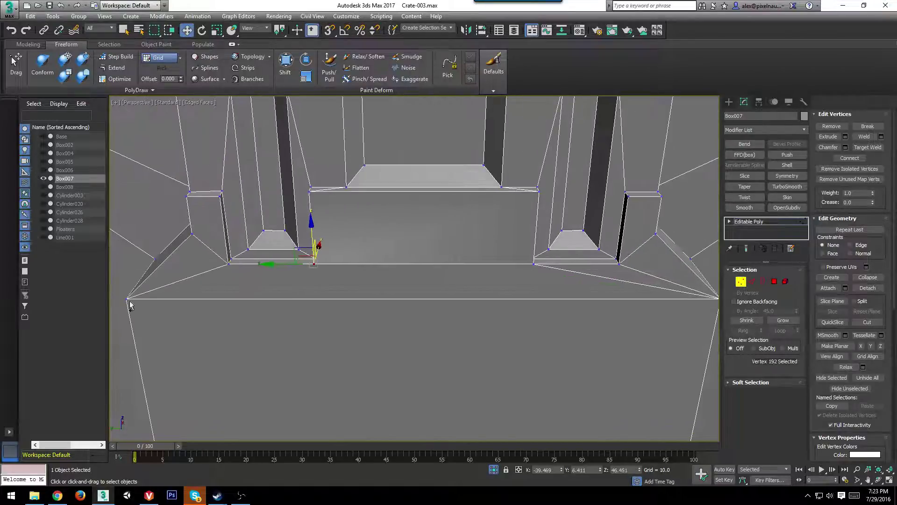
{"action": "left_click", "coordinate": [127, 300], "text": "ctrl"}
{"action": "key", "text": "ctrl+shift+e"}
Connect the two lower corner vertices across the front face of the crate's base.
{"action": "middle_click_drag", "start_coordinate": [402, 338], "coordinate": [453, 320]}
{"action": "scroll", "coordinate": [403, 329], "scroll_direction": "down", "scroll_amount": 4}
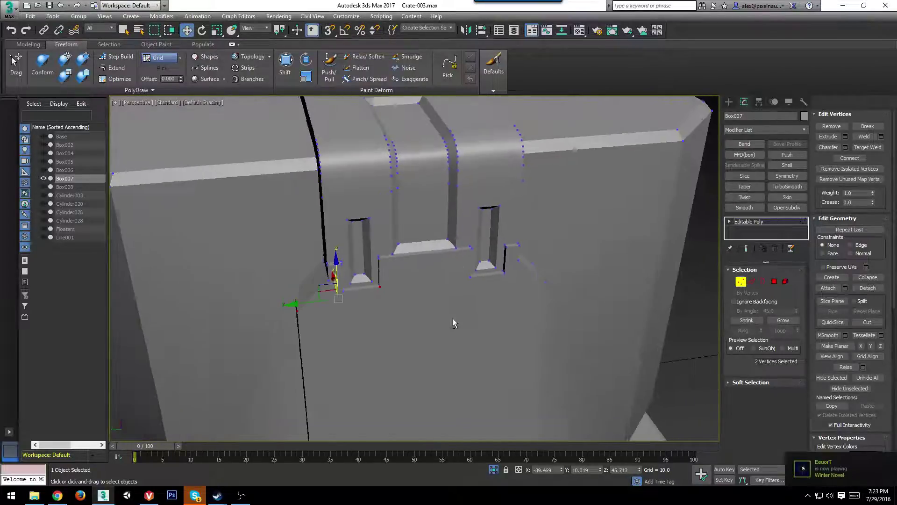
{"action": "middle_click_drag", "start_coordinate": [444, 215], "coordinate": [423, 296], "text": "alt"}
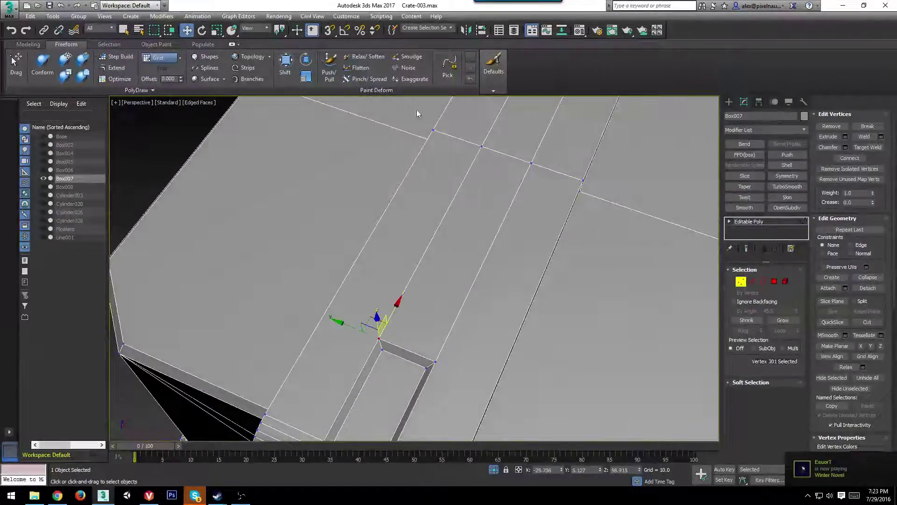
{"action": "middle_click_drag", "start_coordinate": [417, 113], "coordinate": [290, 370], "text": "alt"}
{"action": "scroll", "coordinate": [463, 281], "scroll_direction": "down", "scroll_amount": 3}
{"action": "left_click", "coordinate": [612, 358], "text": "ctrl"}
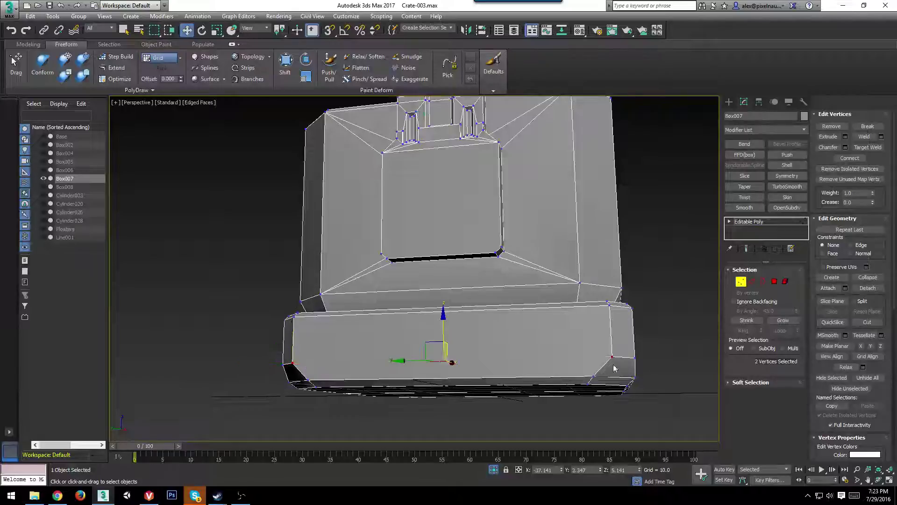
Mirror the optimised half with a Symmetry modifier on the X axis, flipped, and convert the result to an editable poly.
{"action": "scroll", "coordinate": [612, 359], "scroll_direction": "down", "scroll_amount": 3}
{"action": "middle_click_drag", "start_coordinate": [612, 359], "coordinate": [460, 286], "text": "alt"}
{"action": "scroll", "coordinate": [550, 347], "scroll_direction": "up", "scroll_amount": 2}
{"action": "left_click", "coordinate": [741, 281]}
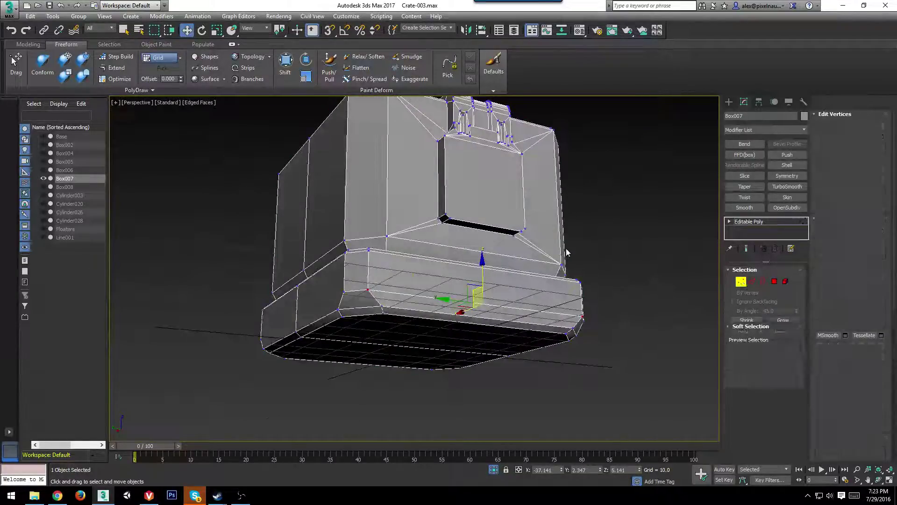
{"action": "middle_click_drag", "start_coordinate": [481, 245], "coordinate": [533, 313], "text": "alt"}
{"action": "left_click", "coordinate": [788, 176]}
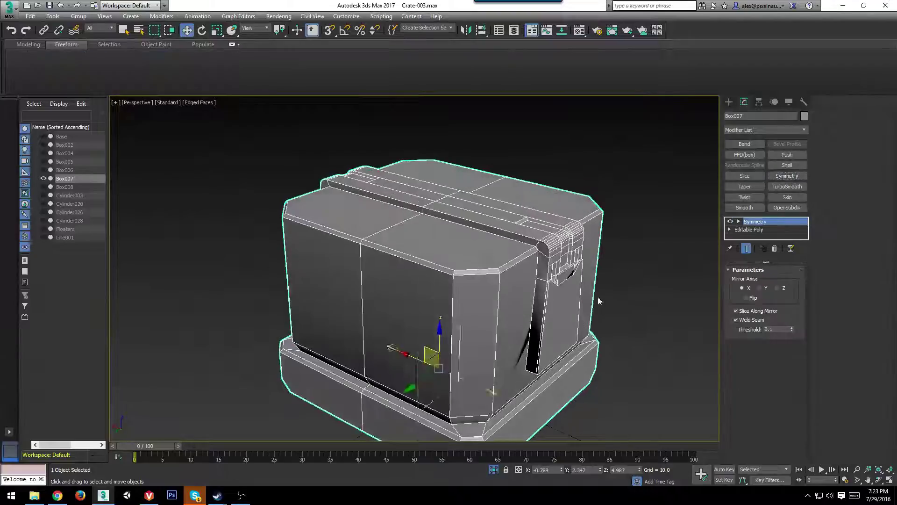
{"action": "left_click", "coordinate": [751, 299]}
{"action": "middle_click_drag", "start_coordinate": [545, 324], "coordinate": [495, 311], "text": "alt"}
{"action": "right_click", "coordinate": [481, 284]}
{"action": "mouse_move", "coordinate": [519, 380]}
{"action": "left_click", "coordinate": [588, 392]}
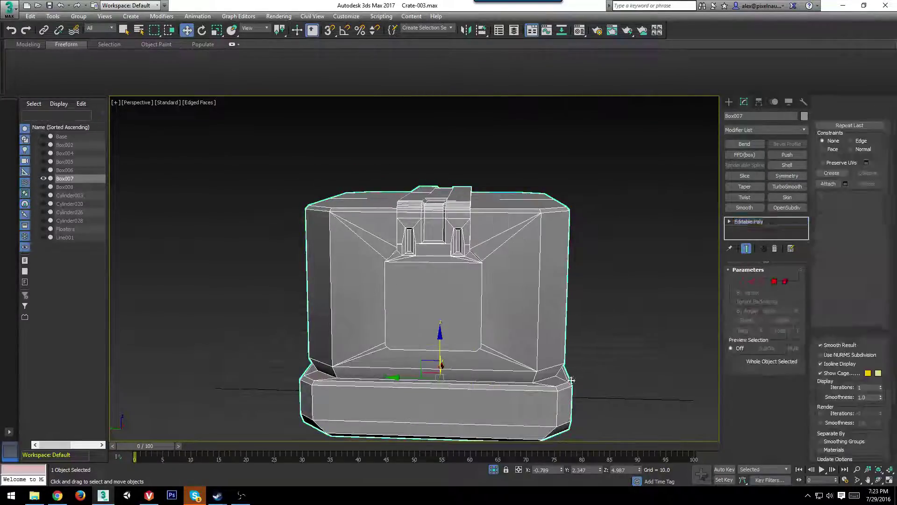
Remove the centre seam edge loop running around the mirrored crate body.
{"action": "scroll", "coordinate": [512, 295], "scroll_direction": "up", "scroll_amount": 5}
{"action": "scroll", "coordinate": [512, 296], "scroll_direction": "down", "scroll_amount": 5}
{"action": "middle_click_drag", "start_coordinate": [512, 295], "coordinate": [626, 290], "text": "alt"}
{"action": "scroll", "coordinate": [565, 346], "scroll_direction": "up", "scroll_amount": 3}
{"action": "left_click", "coordinate": [752, 283]}
{"action": "middle_click_drag", "start_coordinate": [449, 180], "coordinate": [394, 222], "text": "alt"}
{"action": "double_click", "coordinate": [460, 208]}
{"action": "left_click", "coordinate": [468, 247]}
{"action": "scroll", "coordinate": [461, 240], "scroll_direction": "down", "scroll_amount": 4}
{"action": "scroll", "coordinate": [393, 223], "scroll_direction": "up", "scroll_amount": 4}
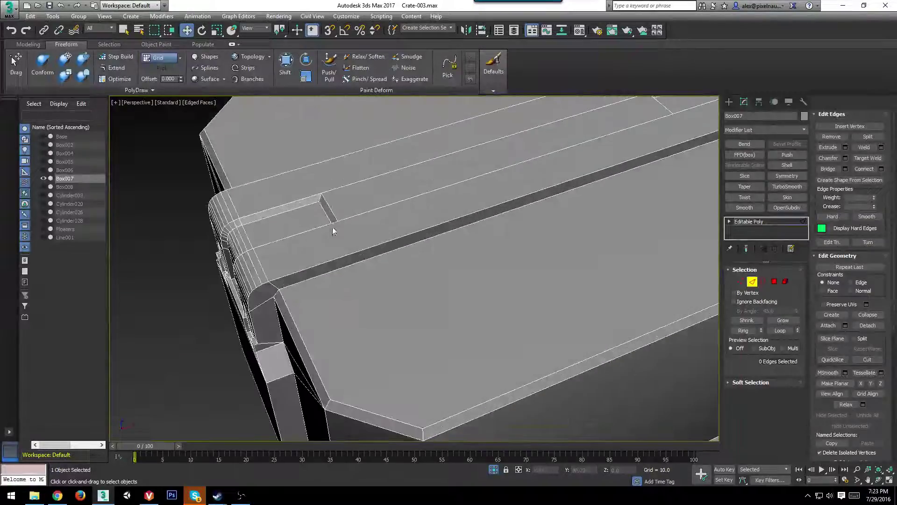
Connect the inner corners of the first recess on the lid strip to the strip's outer corner vertices at that end.
{"action": "key", "text": "1"}
{"action": "left_click", "coordinate": [271, 282], "text": "ctrl"}
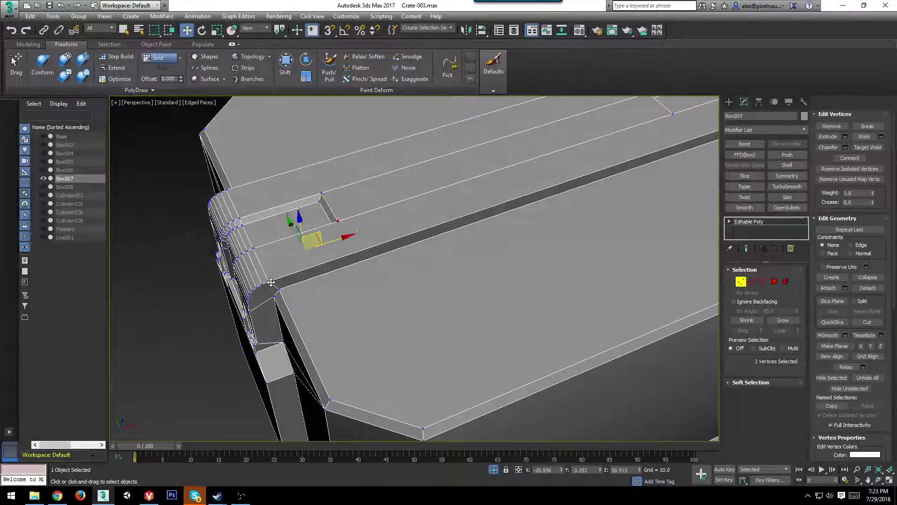
{"action": "left_click", "coordinate": [322, 193]}
{"action": "left_click", "coordinate": [227, 190], "text": "ctrl"}
{"action": "key", "text": "ctrl+shift+e"}
Connect the inner corners of the recess at the strip's opposite end to the outer corner vertices beside it.
{"action": "middle_click_drag", "start_coordinate": [563, 178], "coordinate": [411, 262]}
{"action": "left_click", "coordinate": [514, 171]}
{"action": "left_click", "coordinate": [552, 130], "text": "ctrl"}
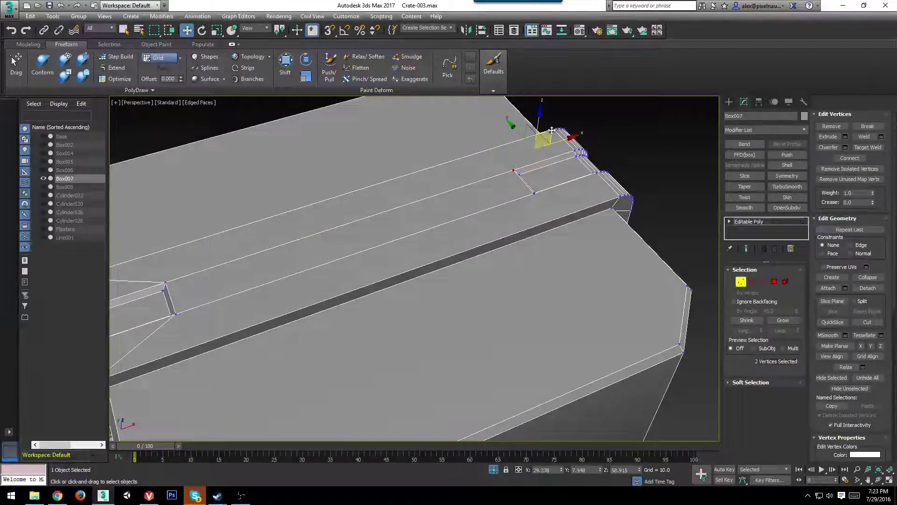
{"action": "left_click", "coordinate": [535, 193]}
{"action": "left_click", "coordinate": [619, 198], "text": "ctrl"}
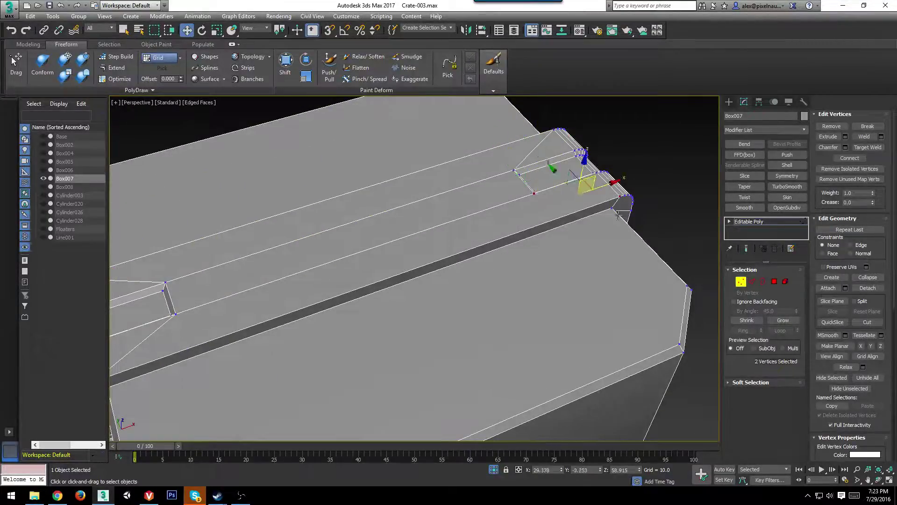
{"action": "key", "text": "ctrl+shift+e"}
Connect the chamfered corner vertices straight across the lid's top face on both sides of the strip.
{"action": "scroll", "coordinate": [608, 325], "scroll_direction": "down", "scroll_amount": 5}
{"action": "middle_click_drag", "start_coordinate": [581, 277], "coordinate": [360, 228], "text": "alt"}
{"action": "scroll", "coordinate": [350, 245], "scroll_direction": "up", "scroll_amount": 5}
{"action": "left_click", "coordinate": [334, 230]}
{"action": "scroll", "coordinate": [464, 222], "scroll_direction": "down", "scroll_amount": 5}
{"action": "left_click", "coordinate": [555, 256], "text": "ctrl"}
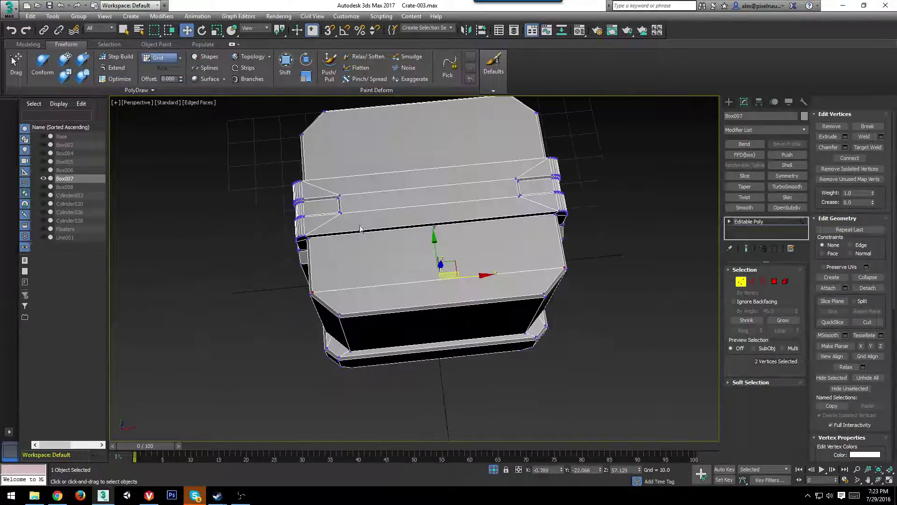
{"action": "left_click", "coordinate": [302, 135]}
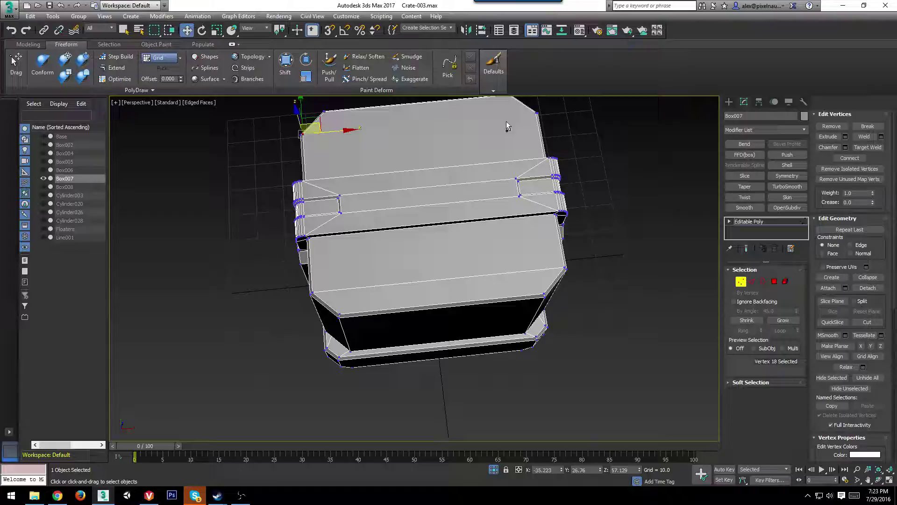
{"action": "left_click", "coordinate": [537, 113], "text": "ctrl"}
Connect the lower corner vertices across each of the base's two long side faces.
{"action": "scroll", "coordinate": [542, 187], "scroll_direction": "down", "scroll_amount": 5}
{"action": "scroll", "coordinate": [513, 220], "scroll_direction": "up", "scroll_amount": 5}
{"action": "middle_click_drag", "start_coordinate": [537, 262], "coordinate": [559, 329], "text": "alt"}
{"action": "scroll", "coordinate": [519, 229], "scroll_direction": "down", "scroll_amount": 2}
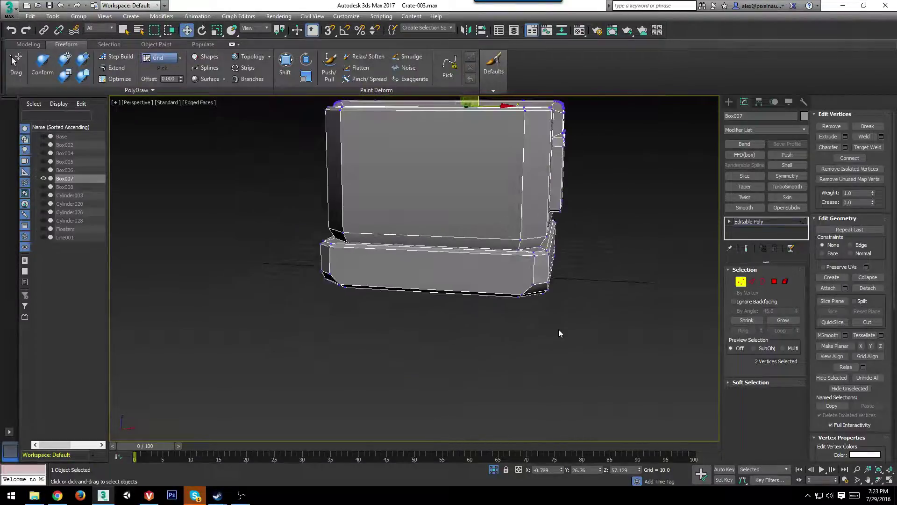
{"action": "left_click", "coordinate": [534, 283]}
{"action": "left_click", "coordinate": [330, 274], "text": "ctrl"}
{"action": "middle_click_drag", "start_coordinate": [629, 295], "coordinate": [487, 294], "text": "alt"}
{"action": "left_click", "coordinate": [348, 342]}
{"action": "left_click", "coordinate": [628, 323], "text": "ctrl"}
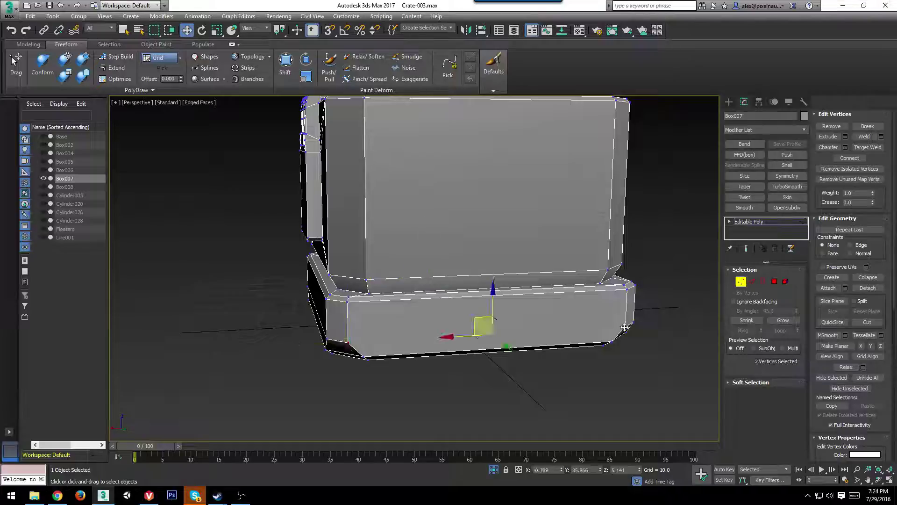
Connect the opposite chamfer vertices across the base's underside at both ends.
{"action": "middle_click_drag", "start_coordinate": [542, 369], "coordinate": [346, 316], "text": "alt"}
{"action": "left_click", "coordinate": [335, 307]}
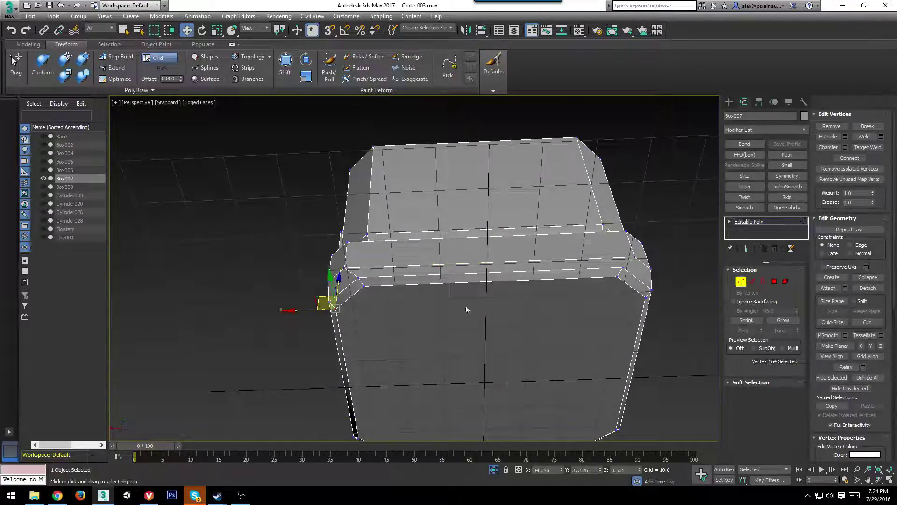
{"action": "left_click", "coordinate": [645, 299], "text": "ctrl"}
{"action": "middle_click_drag", "start_coordinate": [663, 372], "coordinate": [388, 343], "text": "alt"}
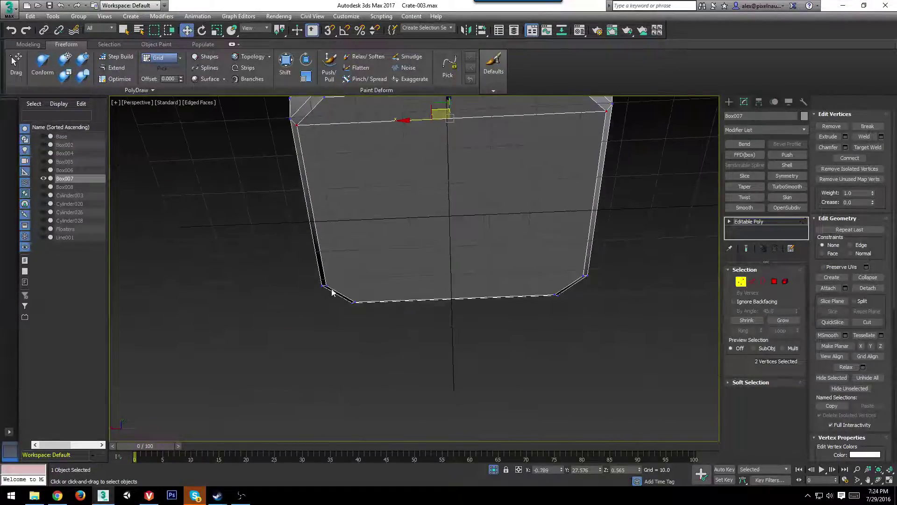
{"action": "left_click", "coordinate": [331, 290]}
{"action": "left_click", "coordinate": [582, 276], "text": "ctrl"}
Connect the body's upper corner vertex beside the strip groove to the middle vertex of the strip's curved edge.
{"action": "middle_click_drag", "start_coordinate": [558, 195], "coordinate": [537, 281], "text": "alt"}
{"action": "scroll", "coordinate": [471, 299], "scroll_direction": "up", "scroll_amount": 5}
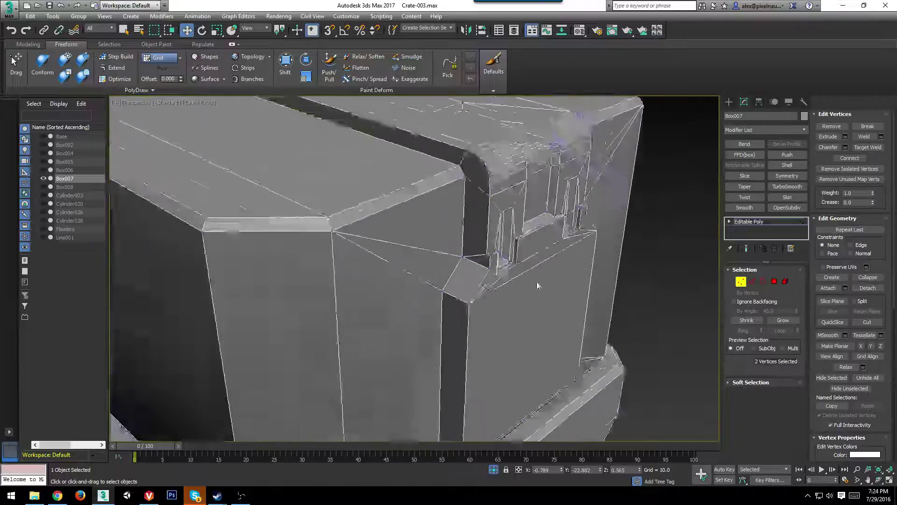
{"action": "scroll", "coordinate": [439, 238], "scroll_direction": "up", "scroll_amount": 5}
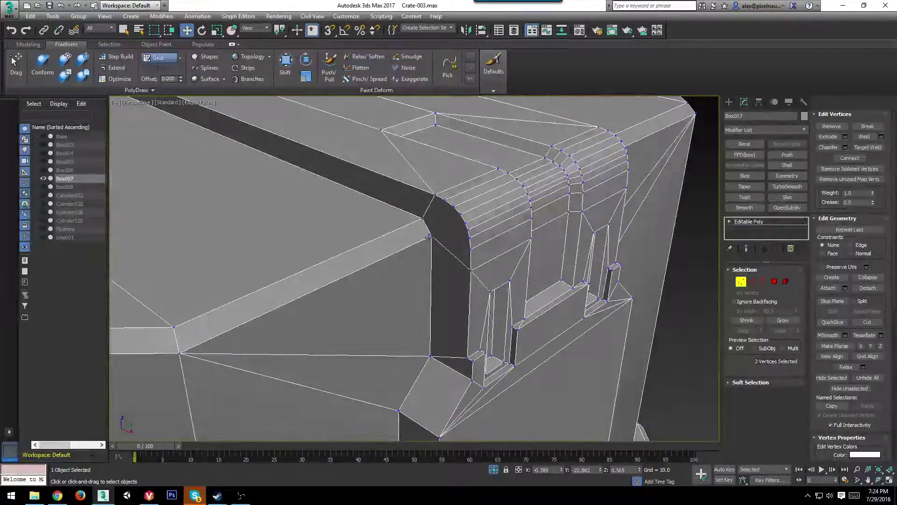
{"action": "left_click", "coordinate": [429, 237]}
{"action": "middle_click_drag", "start_coordinate": [429, 238], "coordinate": [531, 231], "text": "alt"}
{"action": "left_click", "coordinate": [468, 205], "text": "ctrl"}
In the front wireframe view, connect the body's upper corner vertices to successive vertices along the strip's curved outer edge at one end.
{"action": "key", "text": "l"}
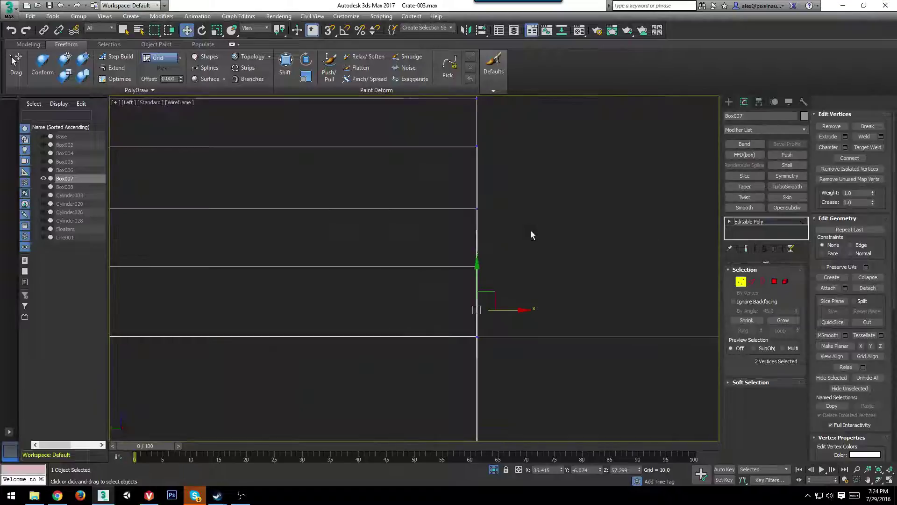
{"action": "key", "text": "F3"}
{"action": "scroll", "coordinate": [538, 218], "scroll_direction": "down", "scroll_amount": 8}
{"action": "scroll", "coordinate": [570, 252], "scroll_direction": "down", "scroll_amount": 2}
{"action": "key", "text": "f"}
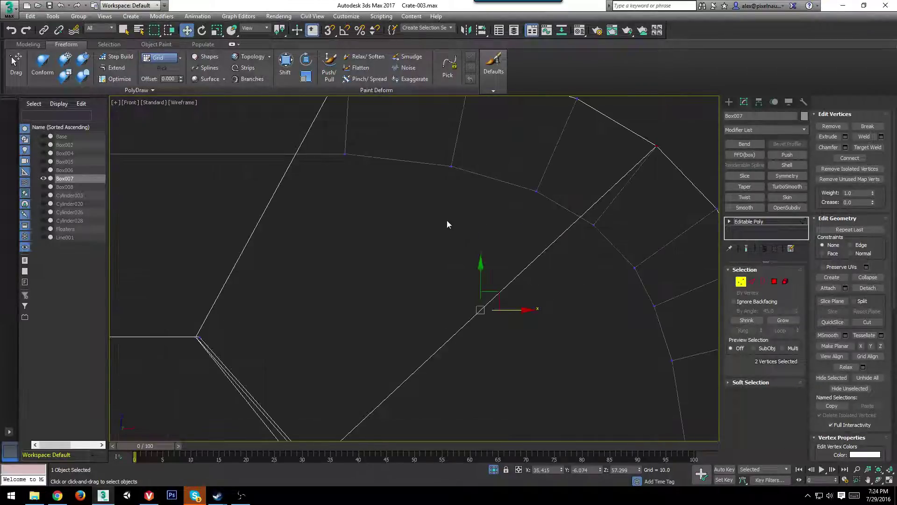
{"action": "scroll", "coordinate": [531, 225], "scroll_direction": "up", "scroll_amount": 3}
{"action": "middle_click_drag", "start_coordinate": [510, 237], "coordinate": [461, 282], "text": "alt"}
{"action": "key", "text": "f"}
{"action": "left_click_drag", "start_coordinate": [557, 178], "coordinate": [532, 200], "text": "ctrl"}
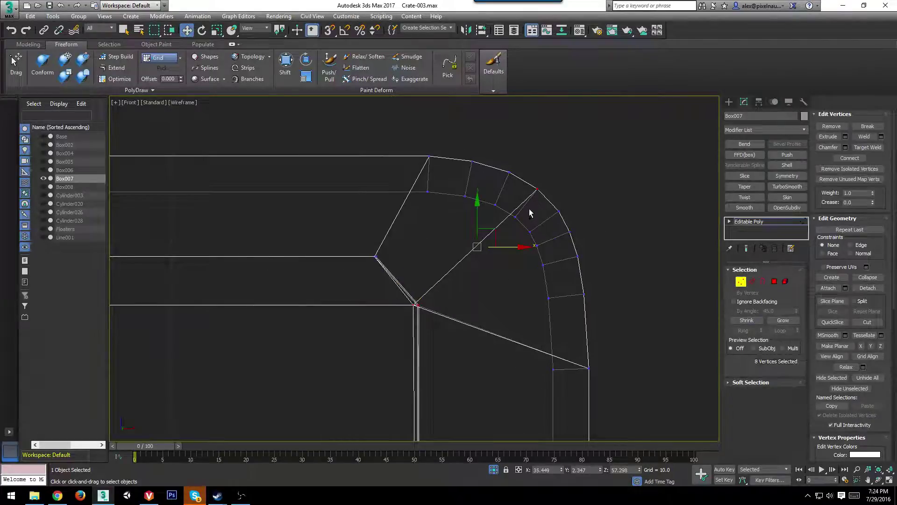
{"action": "left_click_drag", "start_coordinate": [426, 294], "coordinate": [413, 319]}
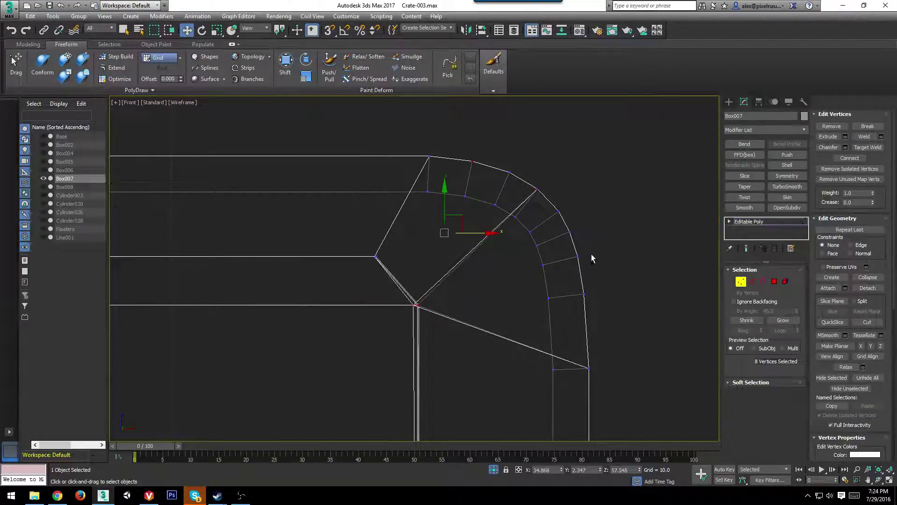
{"action": "key", "text": "ctrl+shift+e"}
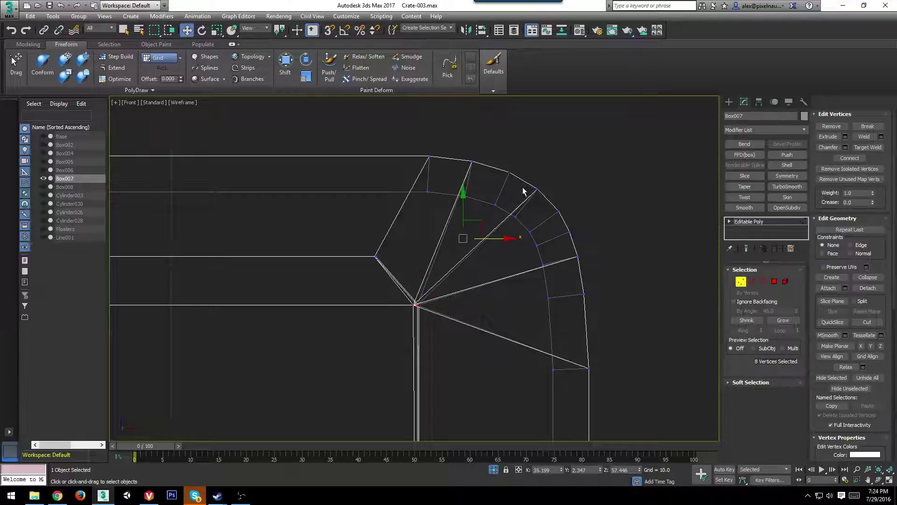
{"action": "left_click_drag", "start_coordinate": [560, 222], "coordinate": [561, 224], "text": "ctrl"}
{"action": "key", "text": "ctrl+shift+e"}
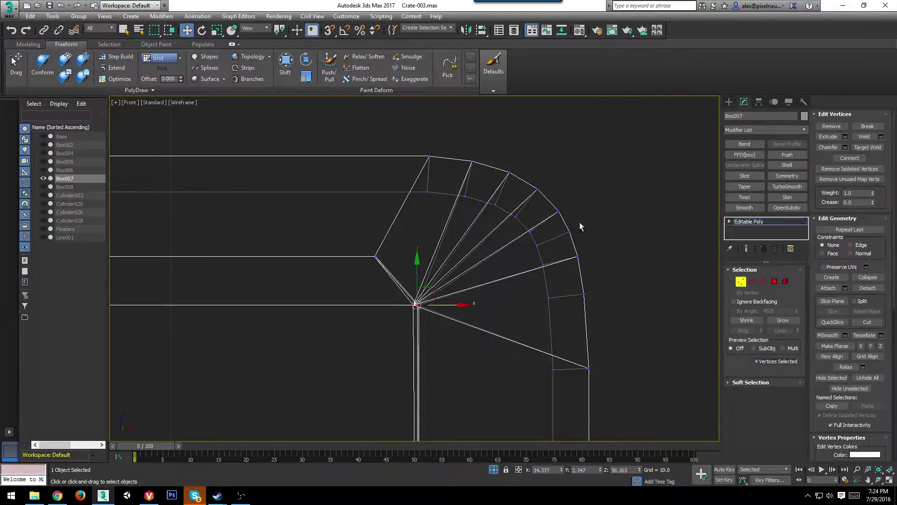
Connect the body's upper corner vertices to the curved strip edge's vertices in the same fan pattern at the opposite end.
{"action": "scroll", "coordinate": [589, 312], "scroll_direction": "down", "scroll_amount": 4}
{"action": "middle_click_drag", "start_coordinate": [234, 313], "coordinate": [681, 279]}
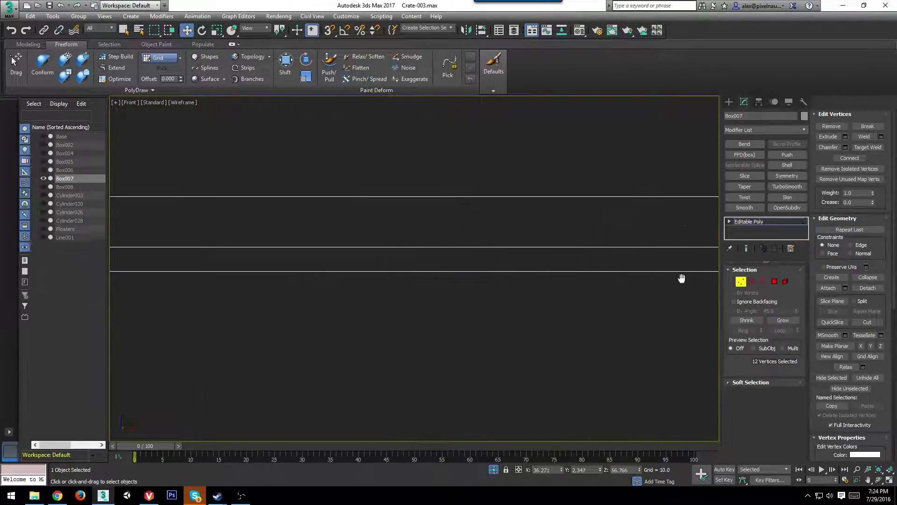
{"action": "middle_click_drag", "start_coordinate": [187, 291], "coordinate": [654, 304]}
{"action": "scroll", "coordinate": [339, 299], "scroll_direction": "down", "scroll_amount": 2}
{"action": "middle_click_drag", "start_coordinate": [337, 295], "coordinate": [508, 301]}
{"action": "scroll", "coordinate": [455, 309], "scroll_direction": "up", "scroll_amount": 4}
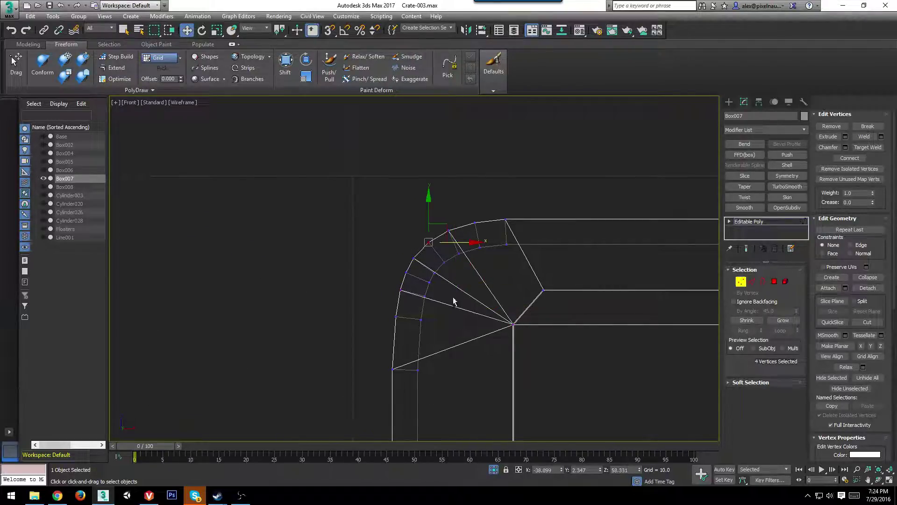
{"action": "left_click_drag", "start_coordinate": [531, 308], "coordinate": [494, 335], "text": "ctrl"}
{"action": "key", "text": "ctrl+shift+e"}
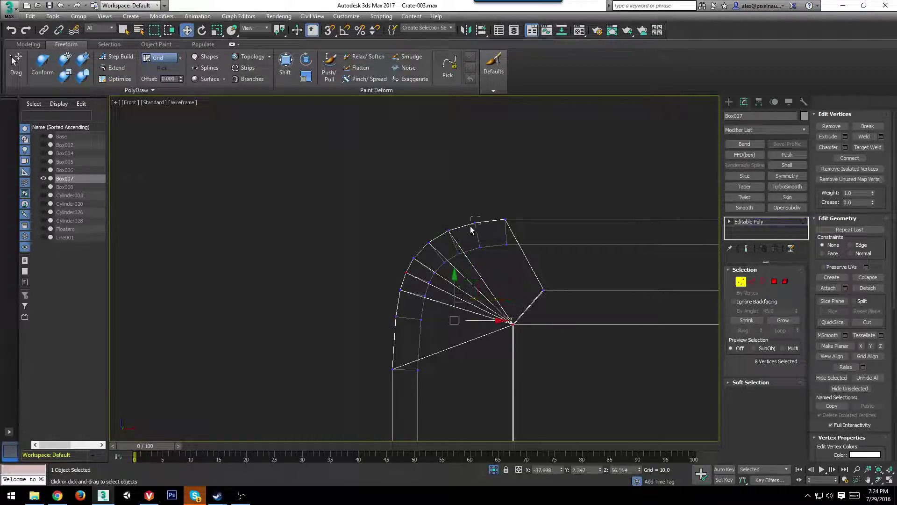
{"action": "left_click_drag", "start_coordinate": [471, 226], "coordinate": [468, 229], "text": "ctrl"}
{"action": "key", "text": "ctrl+shift+e"}
Return to a shaded view of the crate body, leave vertex editing and hide the edge lines.
{"action": "key", "text": "F3"}
{"action": "mouse_move", "coordinate": [543, 284]}
{"action": "middle_mouse_down", "text": "alt"}
{"action": "mouse_move", "coordinate": [556, 313]}
{"action": "mouse_move", "coordinate": [614, 321]}
{"action": "mouse_move", "coordinate": [521, 279]}
{"action": "middle_mouse_up", "text": "alt"}
{"action": "key", "text": "F4"}
{"action": "middle_click_drag", "start_coordinate": [522, 279], "coordinate": [603, 282], "text": "alt"}
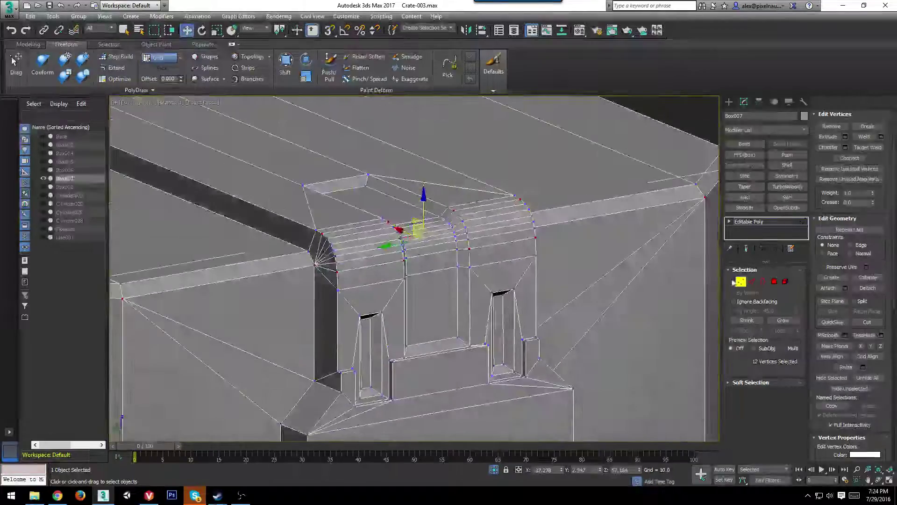
{"action": "left_click", "coordinate": [738, 281]}
{"action": "key", "text": "F4"}
{"action": "scroll", "coordinate": [442, 257], "scroll_direction": "down", "scroll_amount": 5}
{"action": "scroll", "coordinate": [524, 291], "scroll_direction": "down", "scroll_amount": 4}
{"action": "middle_click_drag", "start_coordinate": [525, 292], "coordinate": [565, 301], "text": "alt"}
{"action": "scroll", "coordinate": [564, 300], "scroll_direction": "up", "scroll_amount": 1}
Apply a Smooth modifier with Auto Smooth off to the crate body and convert it to Editable Poly.
{"action": "left_click", "coordinate": [745, 207]}
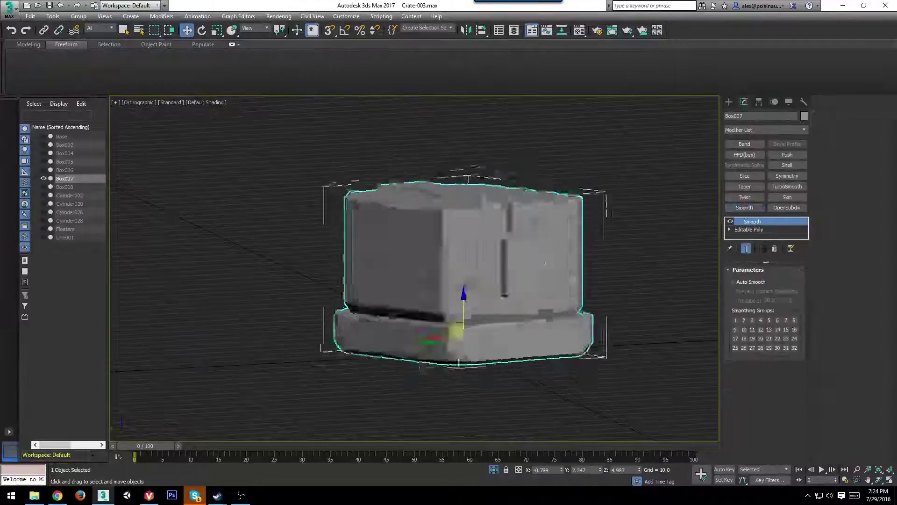
{"action": "middle_click_drag", "start_coordinate": [477, 289], "coordinate": [449, 327], "text": "alt"}
{"action": "left_click", "coordinate": [748, 283]}
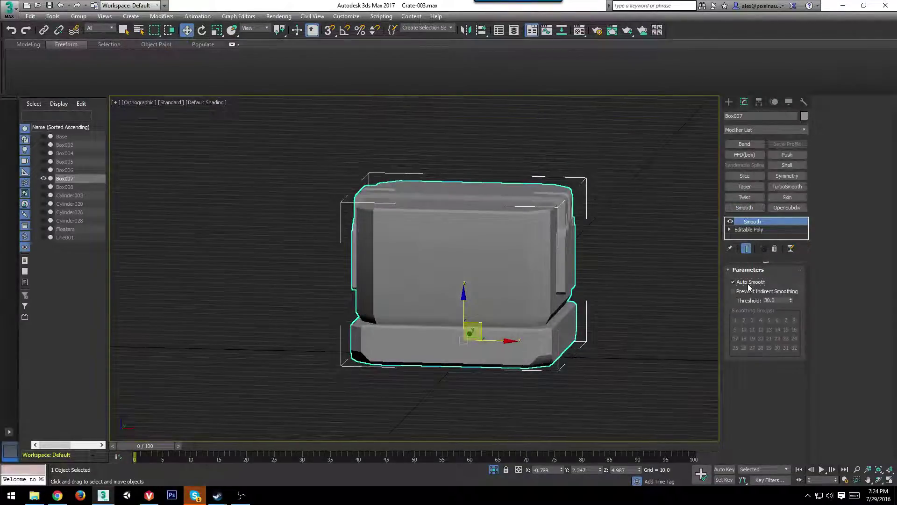
{"action": "left_click", "coordinate": [749, 284]}
{"action": "middle_click_drag", "start_coordinate": [537, 271], "coordinate": [573, 312], "text": "alt"}
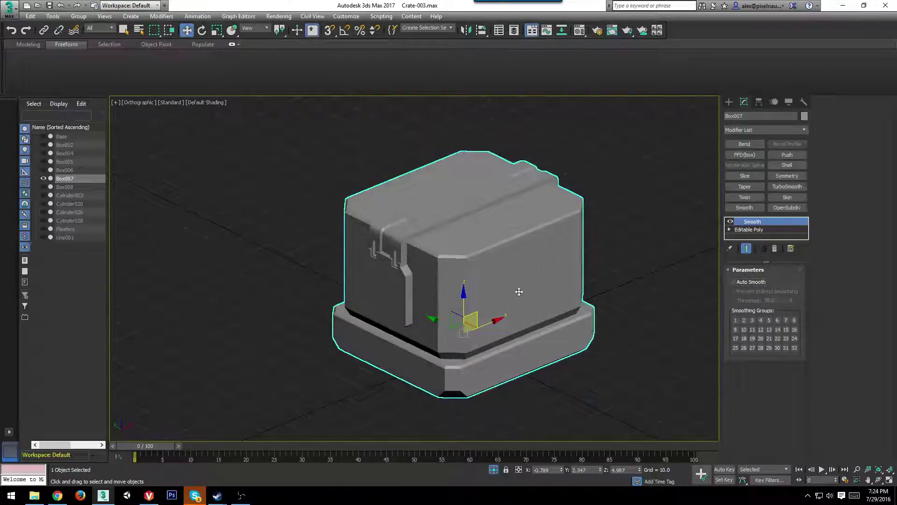
{"action": "middle_click_drag", "start_coordinate": [517, 295], "coordinate": [506, 242], "text": "alt"}
{"action": "right_click", "coordinate": [505, 242]}
{"action": "mouse_move", "coordinate": [542, 339]}
{"action": "left_click", "coordinate": [597, 347]}
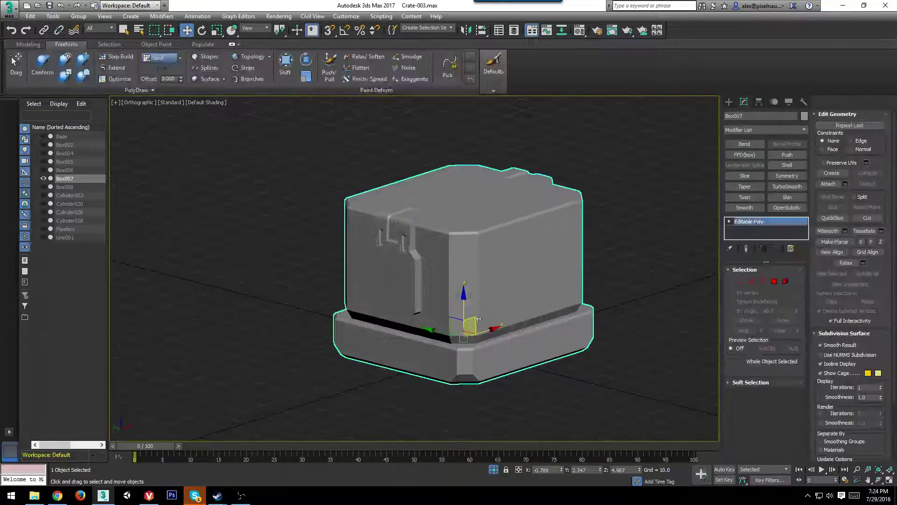
Apply a Smooth modifier with Auto Smooth on and a 27.6 threshold to the crate body, and convert it to Editable Poly.
{"action": "mouse_move", "coordinate": [472, 304]}
{"action": "middle_mouse_down", "text": "alt"}
{"action": "mouse_move", "coordinate": [431, 304]}
{"action": "mouse_move", "coordinate": [449, 317]}
{"action": "middle_mouse_up", "text": "alt"}
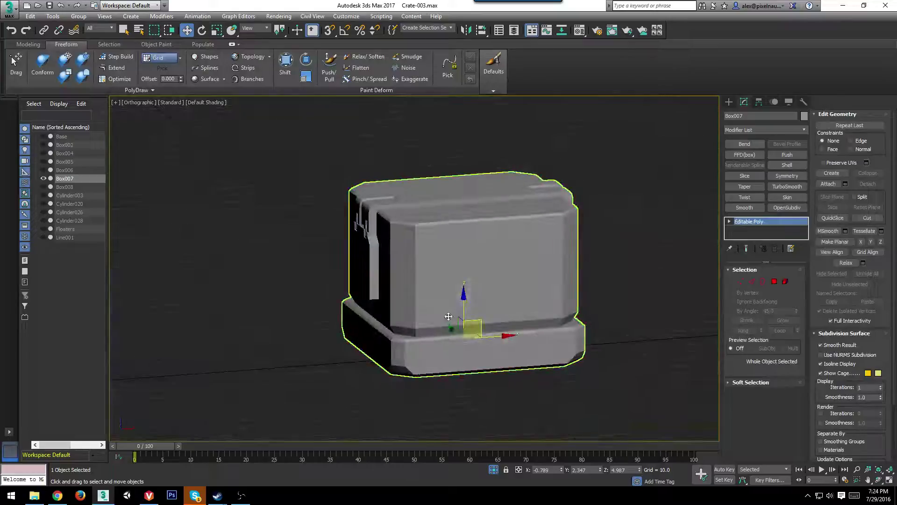
{"action": "key", "text": "p"}
{"action": "key", "text": "F4"}
{"action": "scroll", "coordinate": [545, 301], "scroll_direction": "down", "scroll_amount": 3}
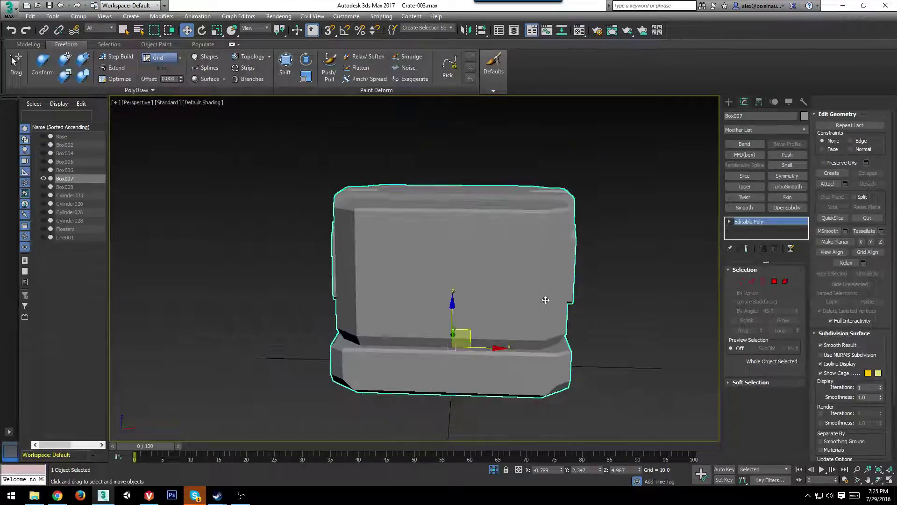
{"action": "middle_click_drag", "start_coordinate": [648, 312], "coordinate": [554, 339], "text": "alt"}
{"action": "scroll", "coordinate": [589, 336], "scroll_direction": "up", "scroll_amount": 3}
{"action": "middle_click_drag", "start_coordinate": [550, 340], "coordinate": [594, 290]}
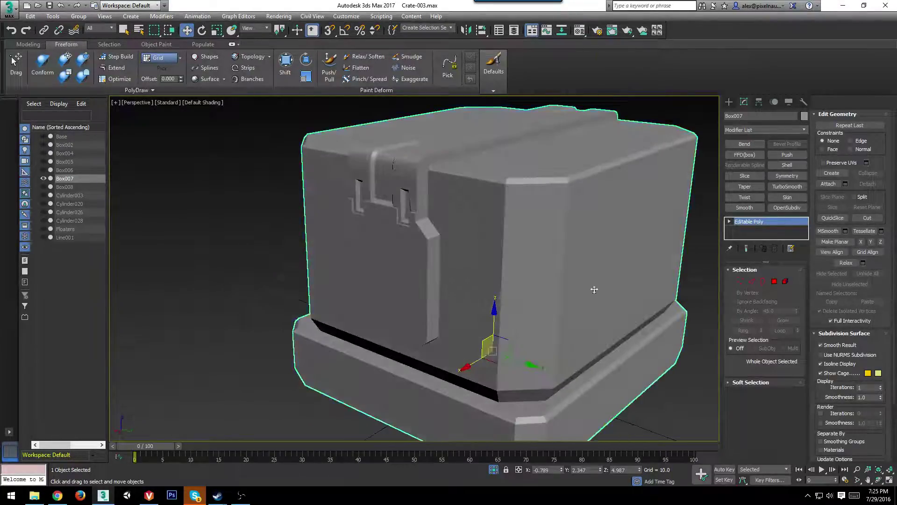
{"action": "left_click", "coordinate": [751, 207]}
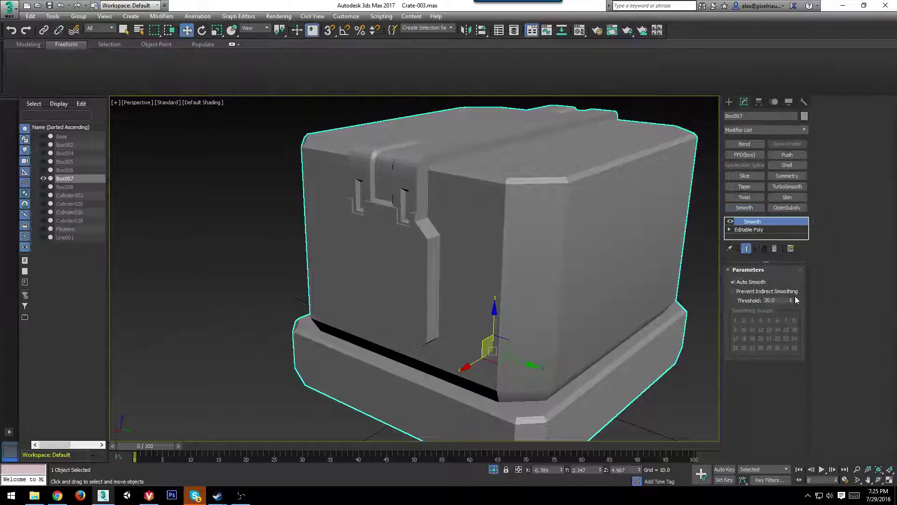
{"action": "left_click_drag", "start_coordinate": [791, 302], "coordinate": [792, 311]}
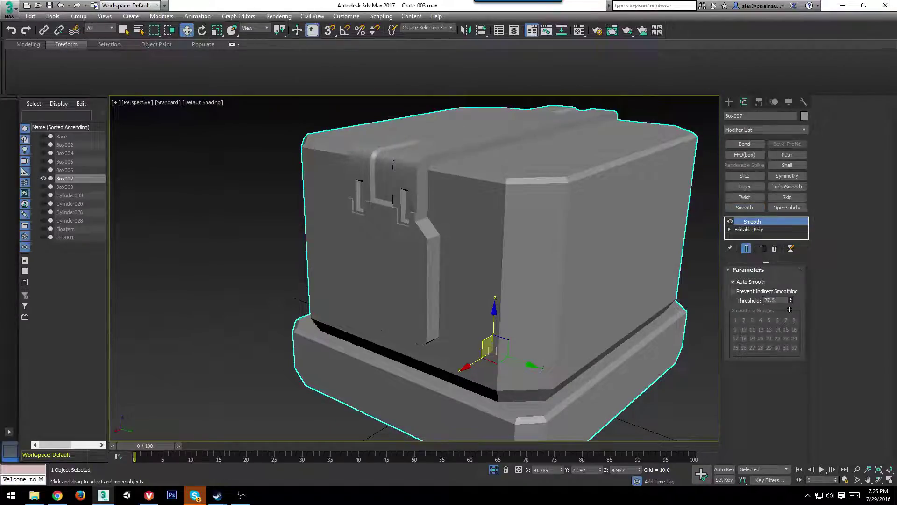
{"action": "middle_click_drag", "start_coordinate": [461, 227], "coordinate": [446, 220], "text": "alt"}
{"action": "right_click", "coordinate": [445, 219]}
{"action": "mouse_move", "coordinate": [510, 315]}
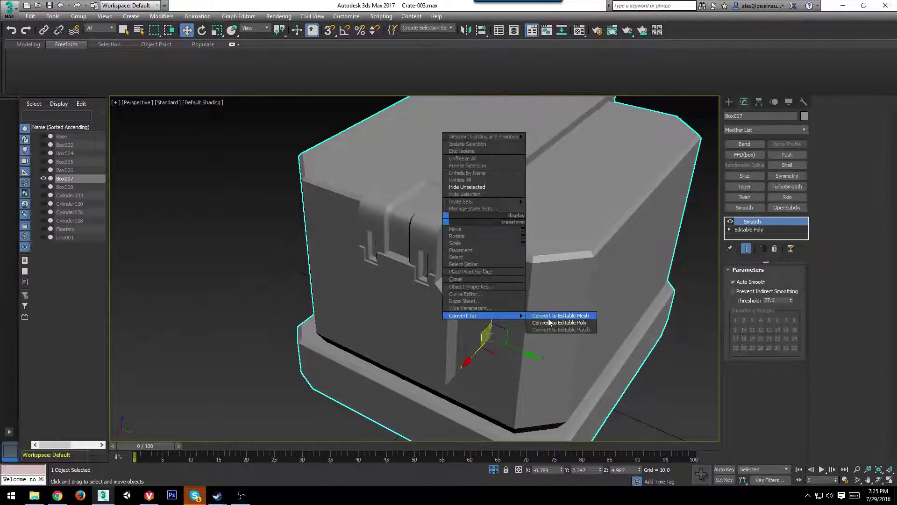
{"action": "left_click", "coordinate": [551, 323]}
{"action": "middle_click_drag", "start_coordinate": [567, 310], "coordinate": [517, 286], "text": "alt"}
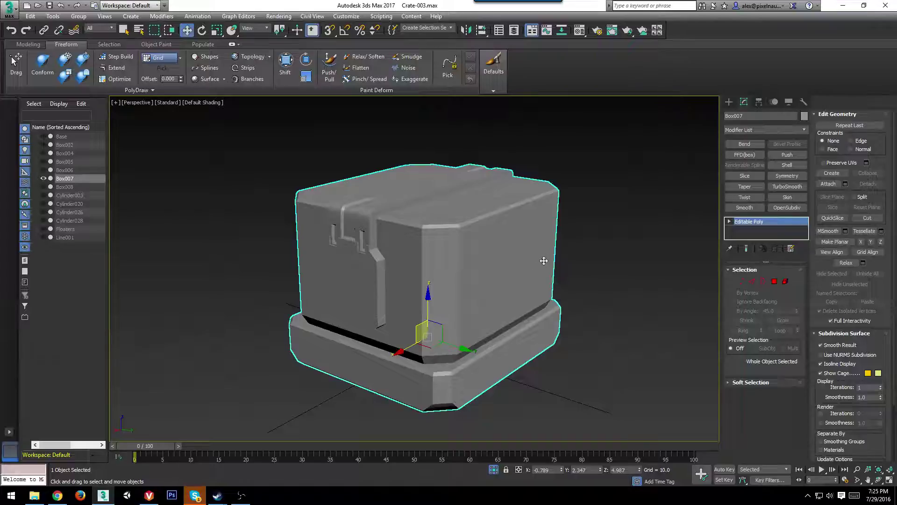